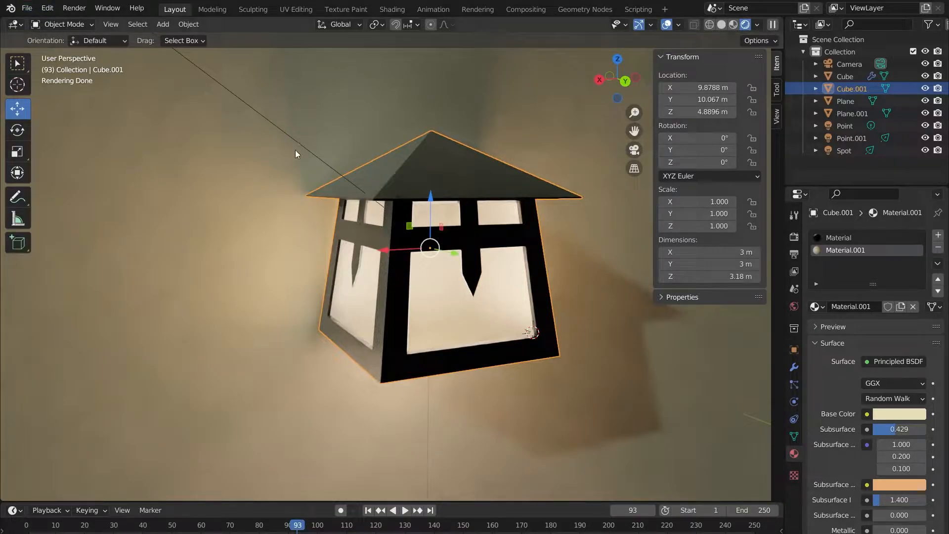
Step: Create a new file from the General template
middle_drag(296, 150, 328, 146)
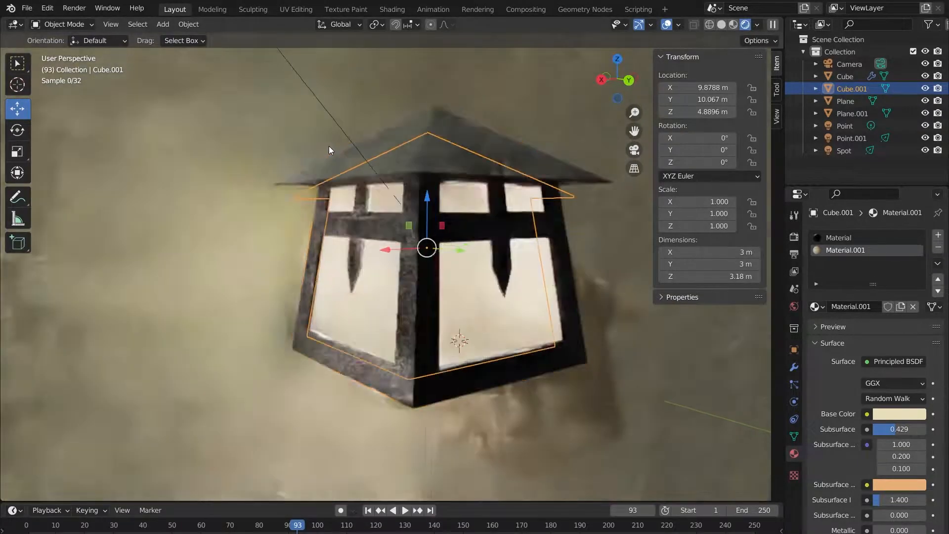
scroll(330, 150, down, 1)
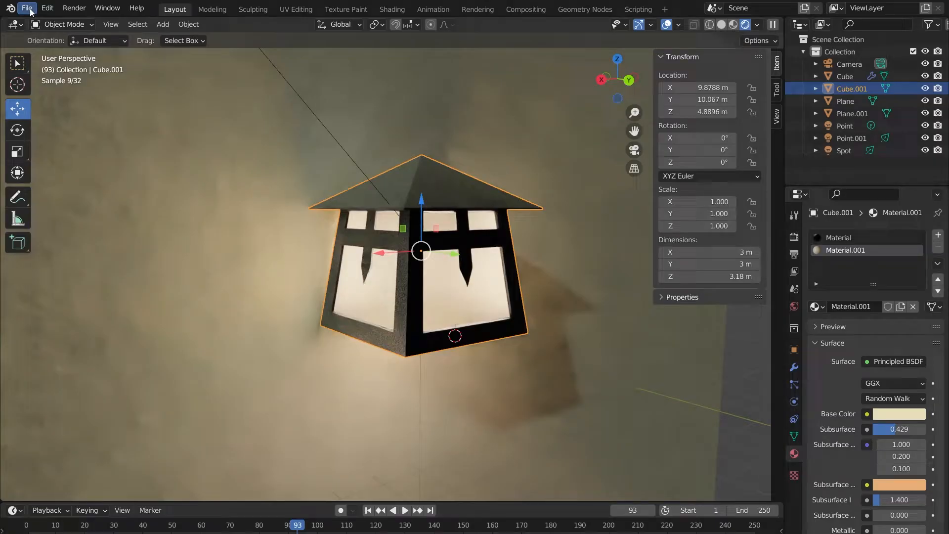
click(28, 8)
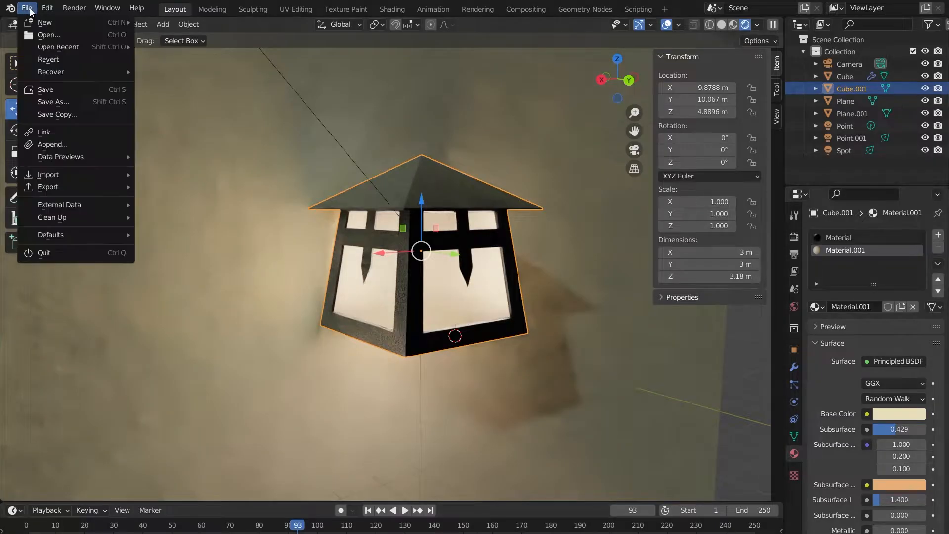
mouse_move(32, 19)
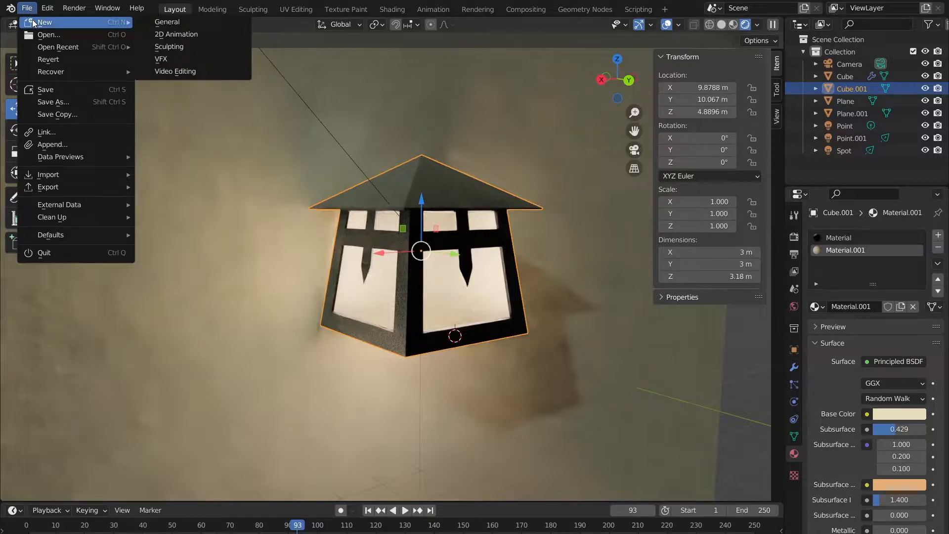
click(151, 22)
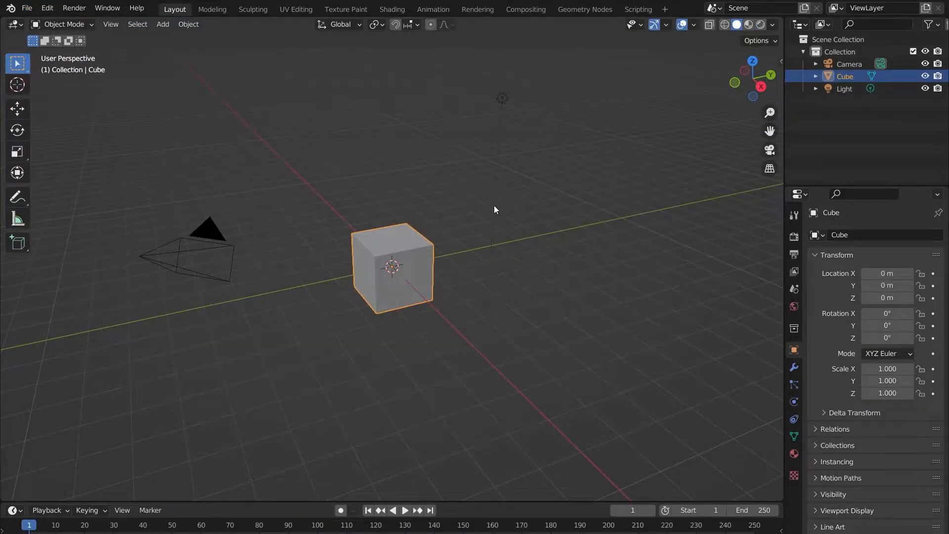
middle_drag(581, 248, 441, 274)
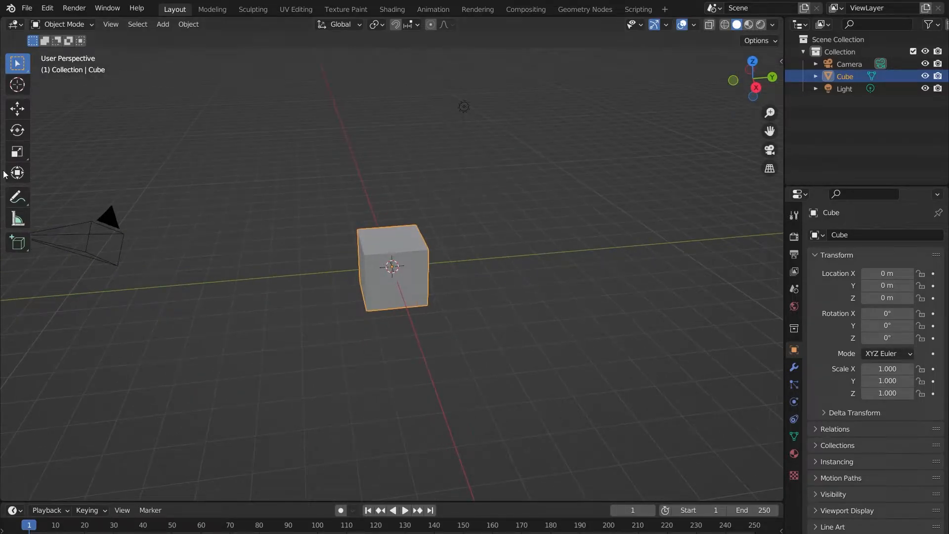
scroll(267, 197, down, 1)
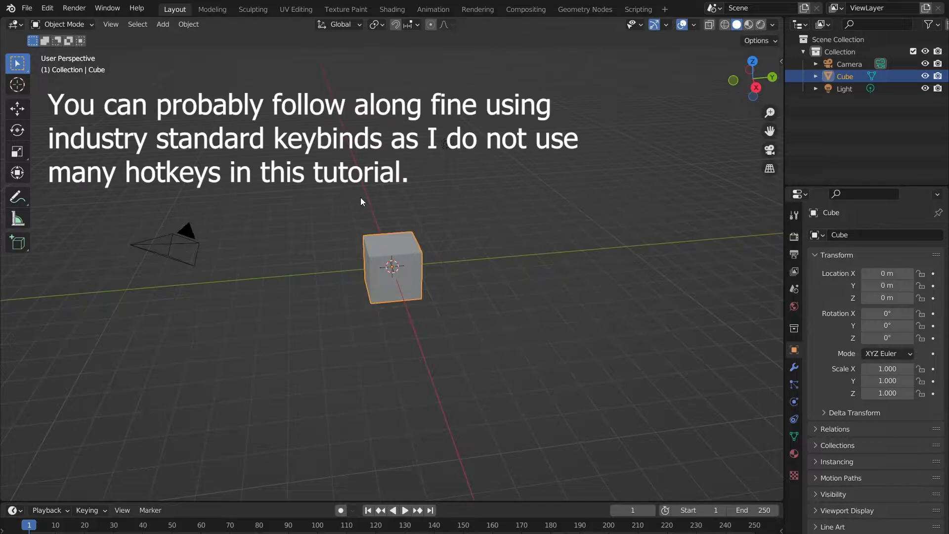
middle_drag(361, 194, 311, 190)
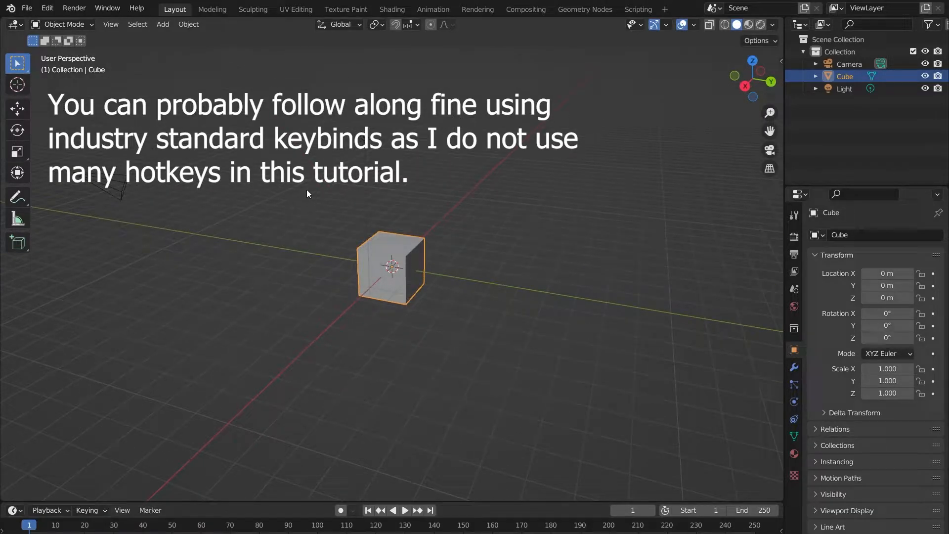
Step: Choose the Blender preset in the keymap preferences and close the preferences window
click(31, 11)
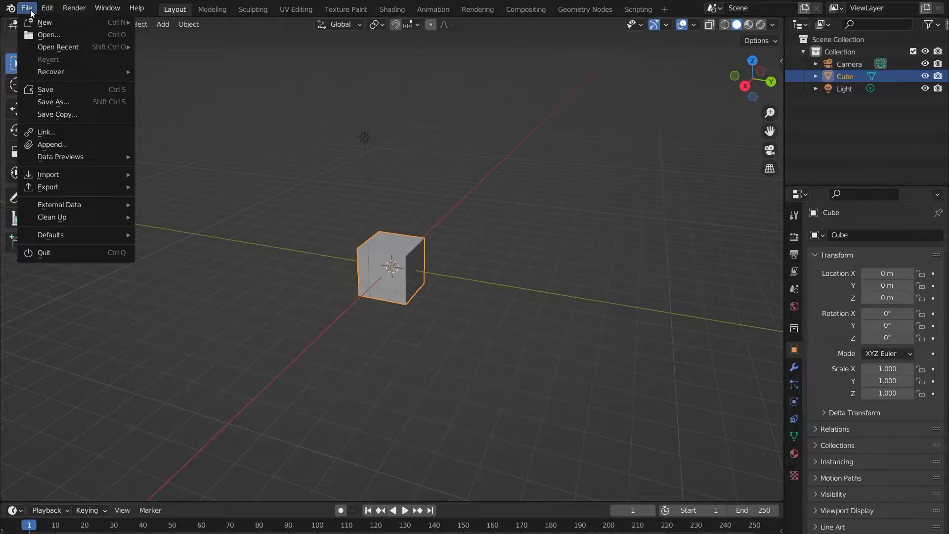
mouse_move(52, 11)
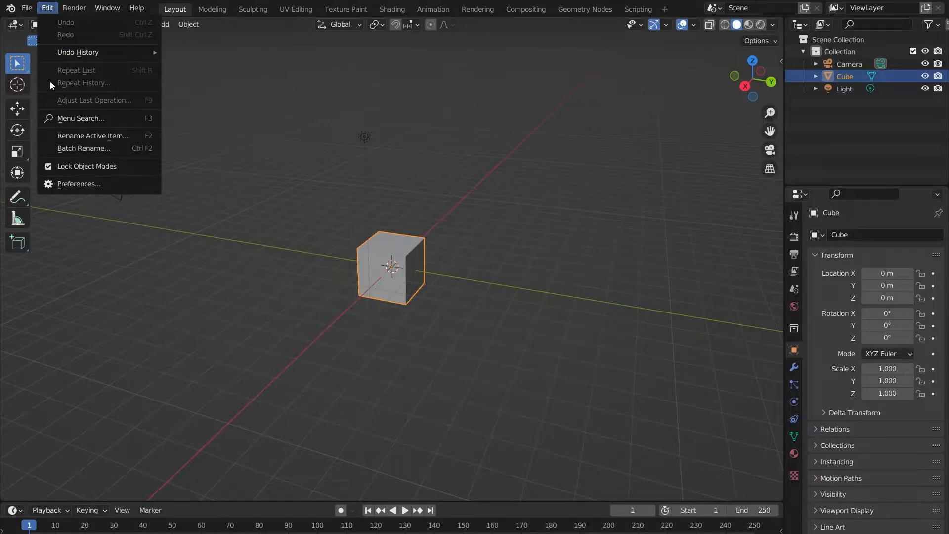
click(72, 184)
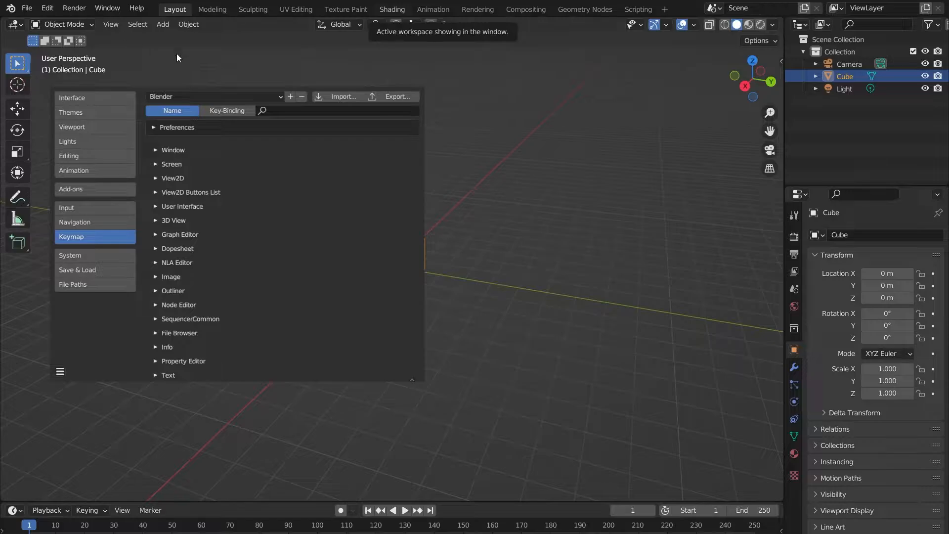
click(48, 10)
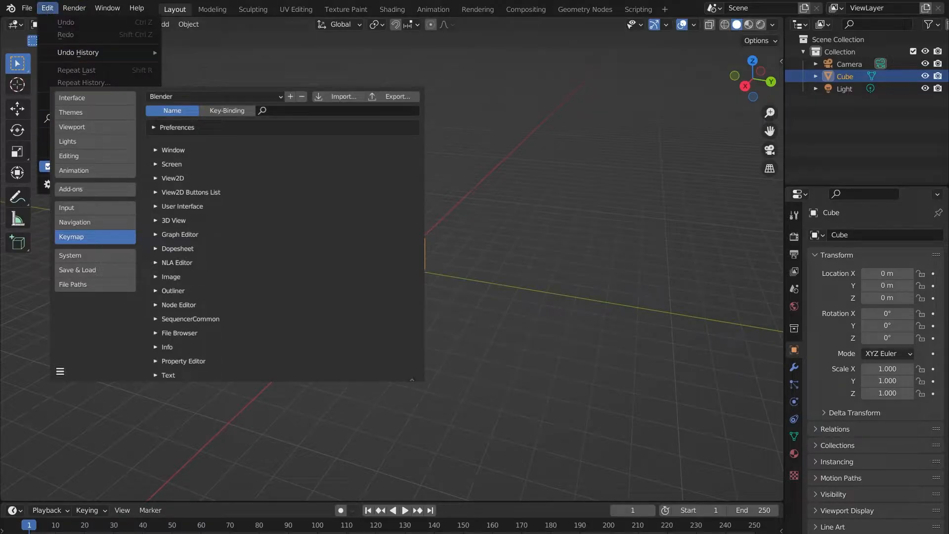
click(47, 184)
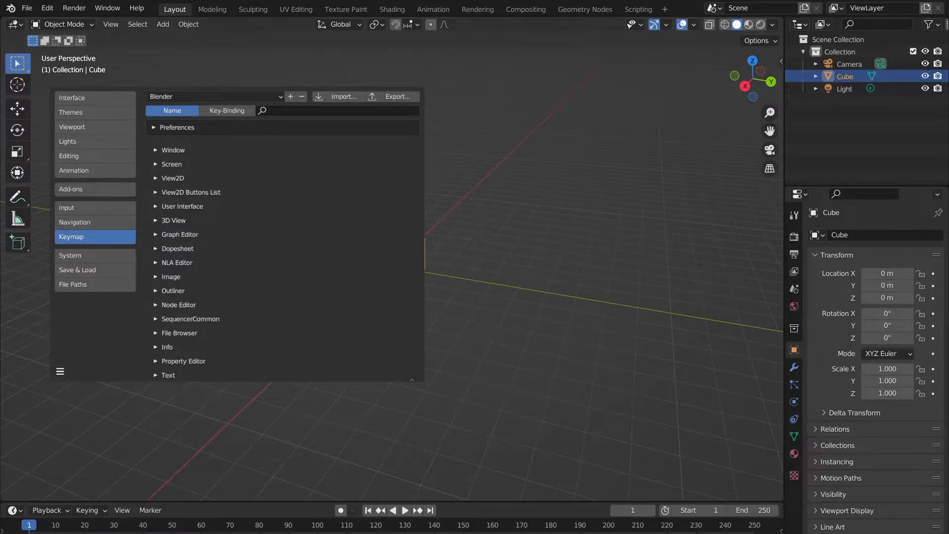
drag(238, 81, 525, 97)
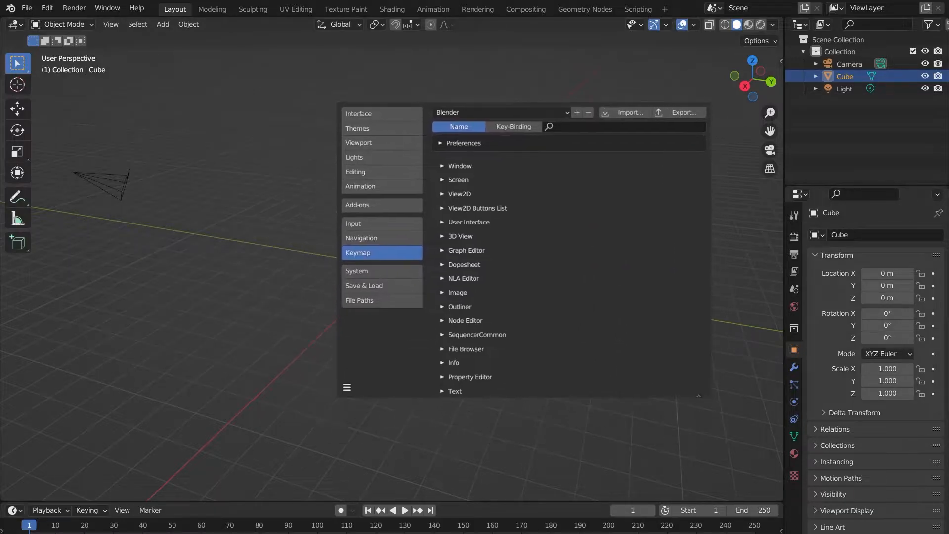
click(47, 8)
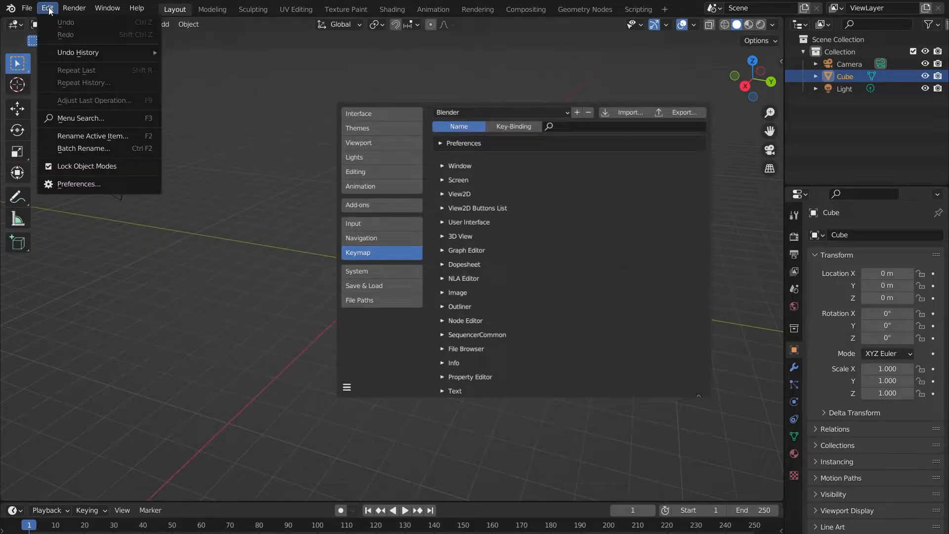
click(55, 191)
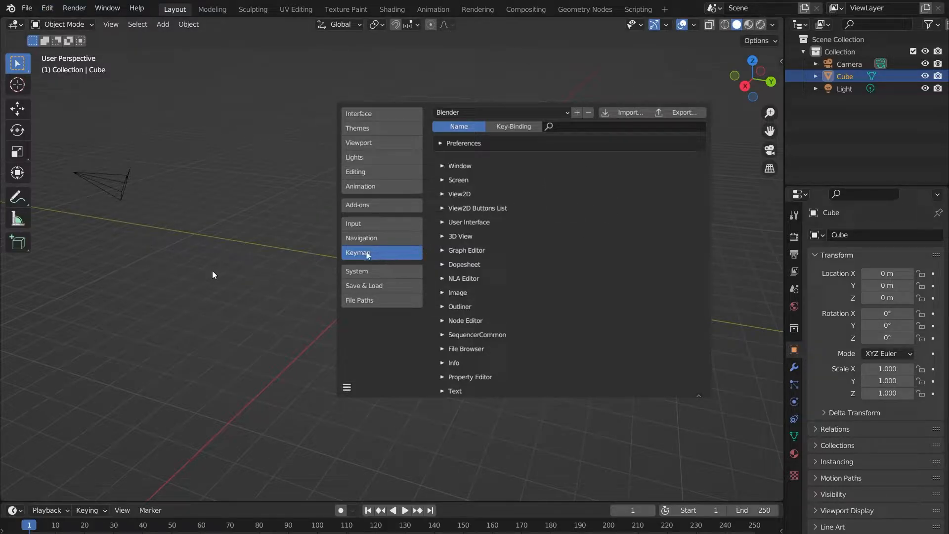
click(475, 112)
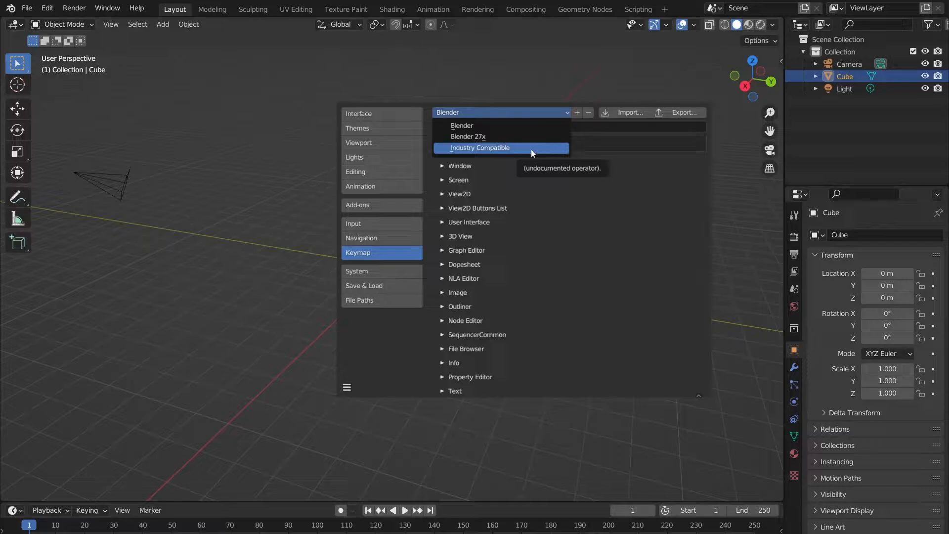
click(497, 124)
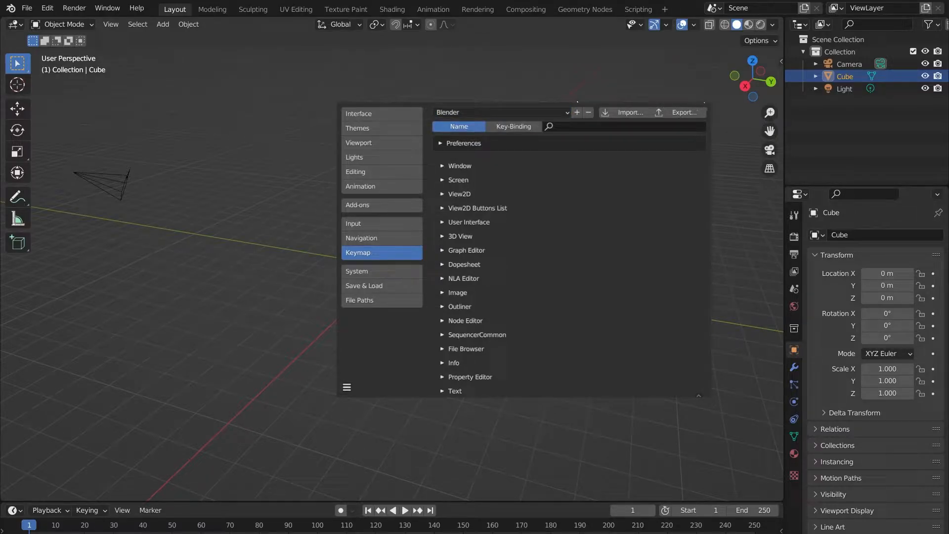
click(701, 94)
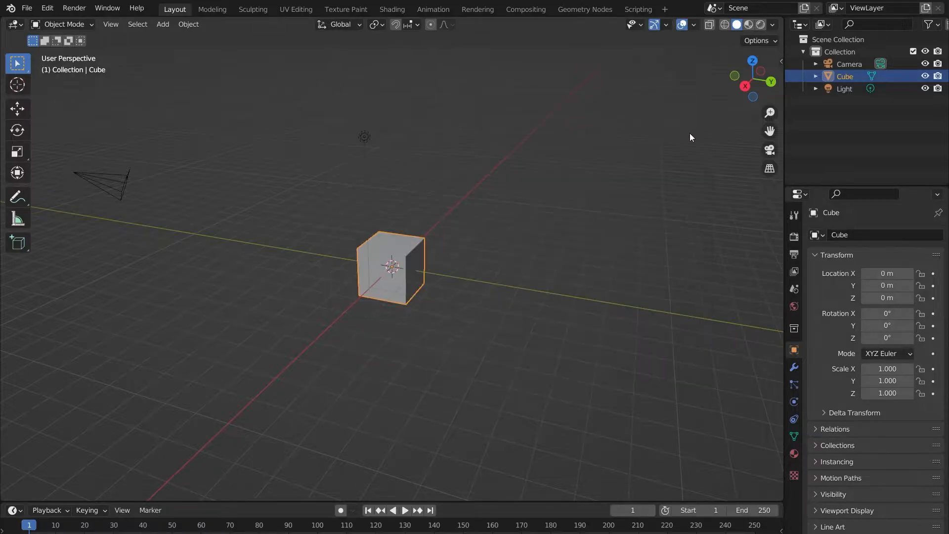
Step: Examine the default cube, light and camera from several angles and distances by orbiting, zooming and panning around them
drag(690, 135, 781, 212)
scroll(392, 267, down, 3)
middle_drag(392, 267, 478, 224)
scroll(396, 229, up, 3)
middle_drag(397, 229, 338, 230)
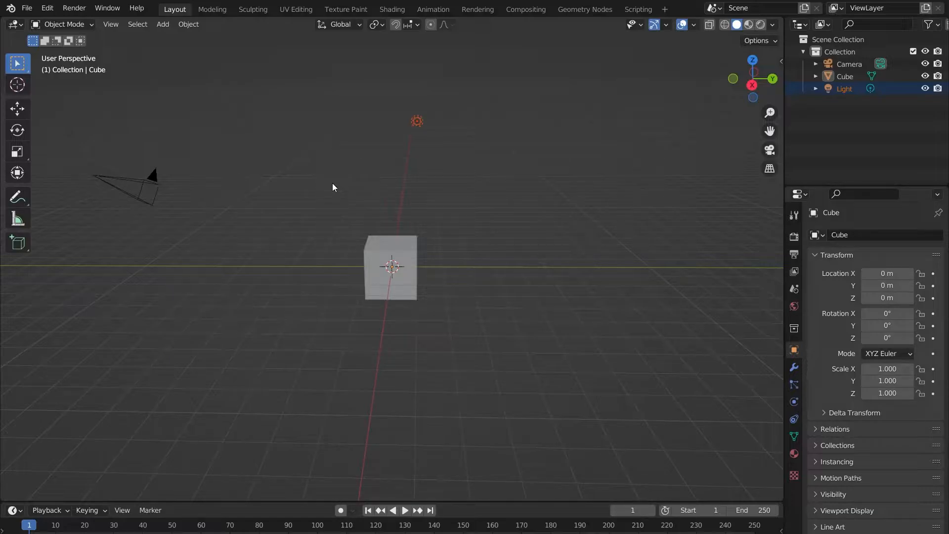
middle_drag(332, 184, 401, 223)
middle_drag(390, 287, 351, 201)
scroll(351, 198, down, 5)
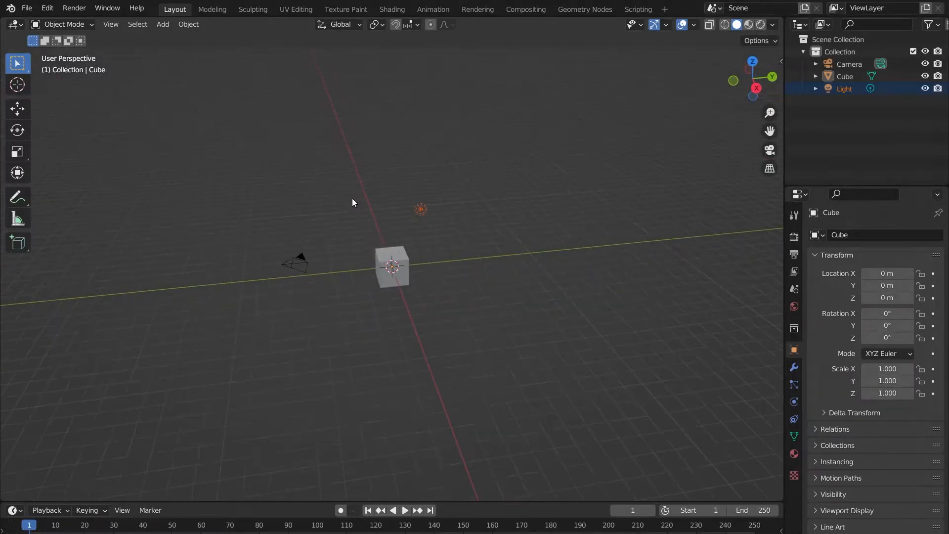
scroll(353, 197, up, 2)
scroll(354, 194, down, 3)
scroll(354, 194, up, 8)
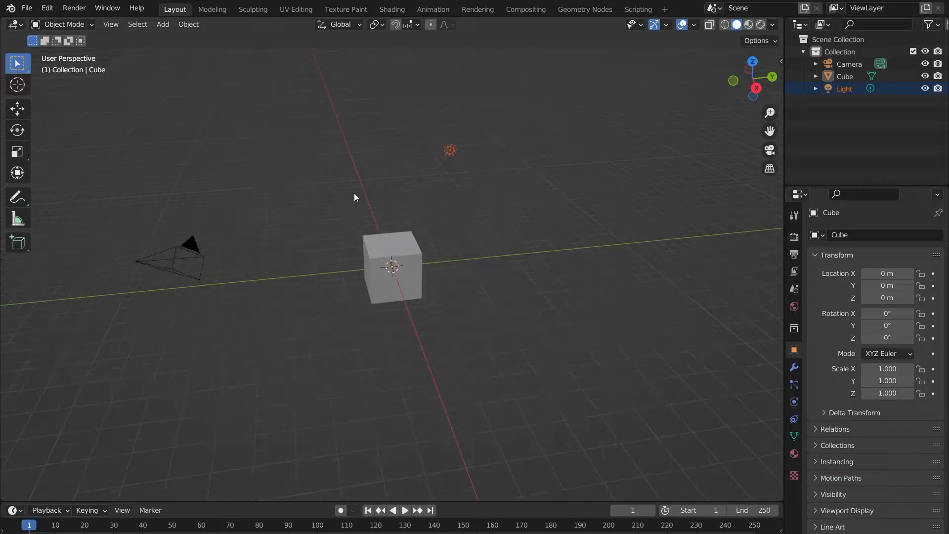
scroll(369, 203, down, 5)
scroll(370, 203, down, 3)
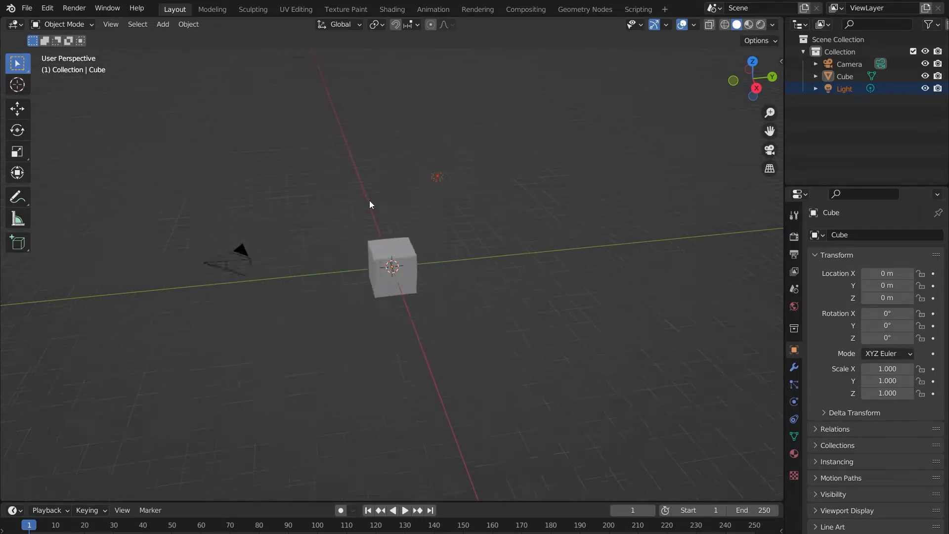
scroll(370, 204, up, 3)
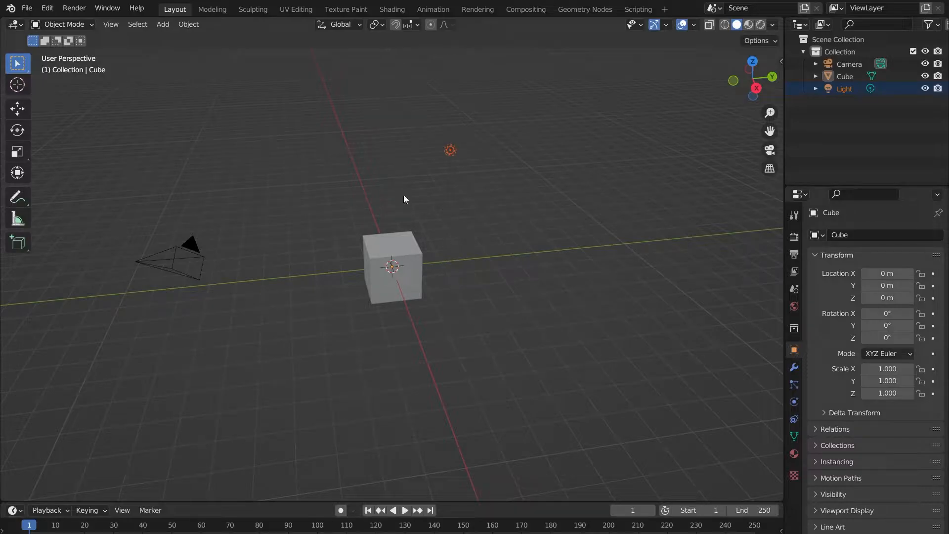
shift+middle_drag(436, 201, 321, 229)
middle_drag(331, 191, 362, 210)
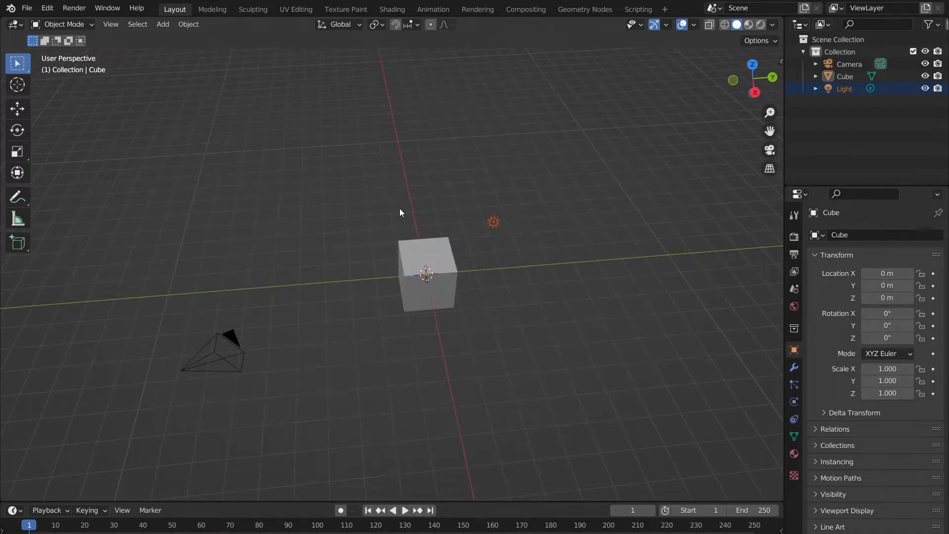
shift+middle_drag(473, 204, 417, 200)
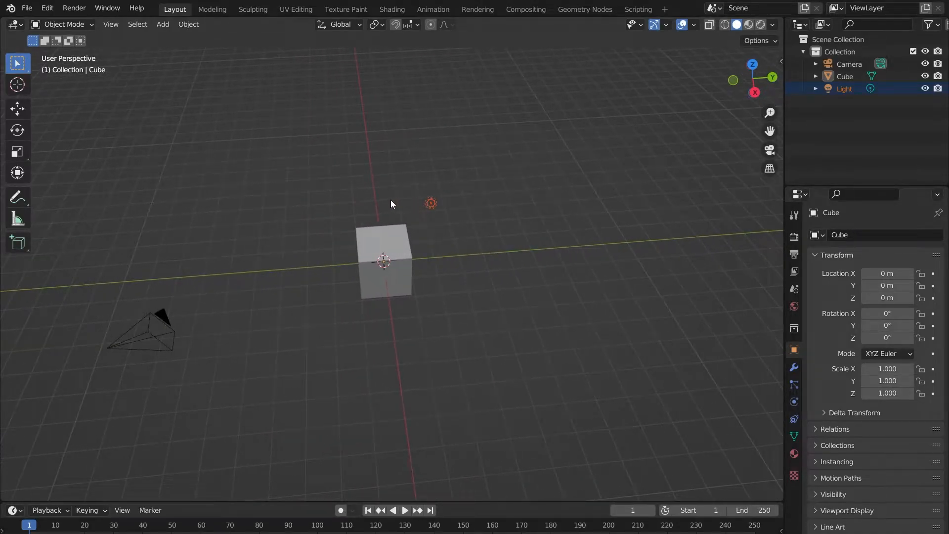
scroll(391, 199, down, 5)
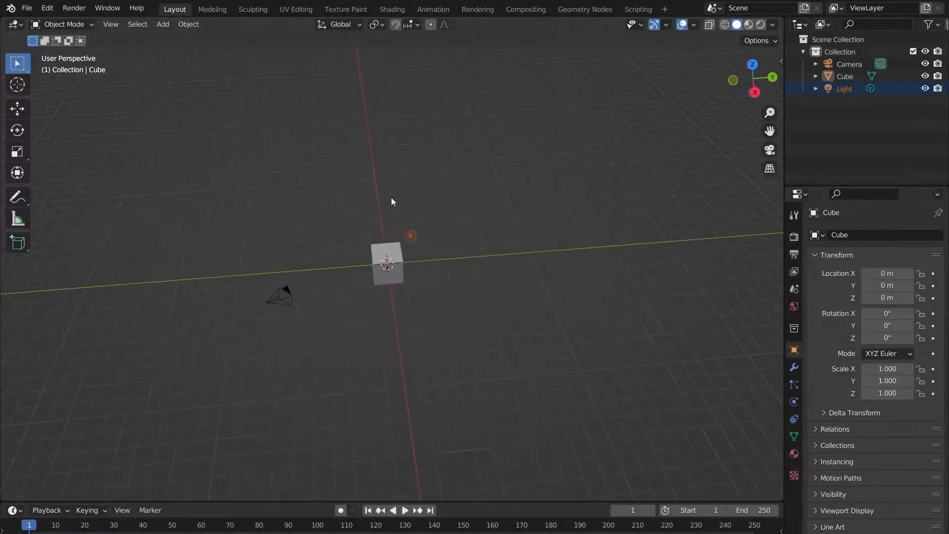
scroll(390, 197, up, 6)
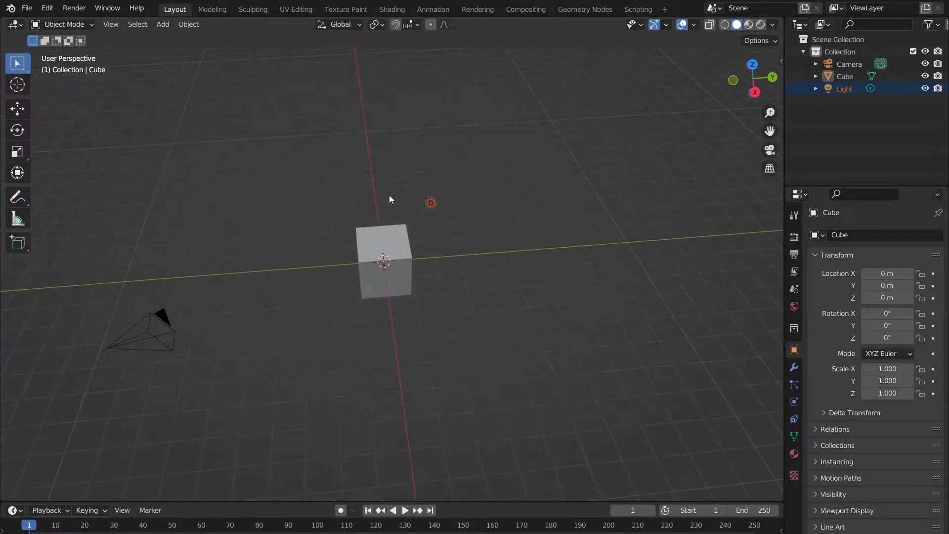
middle_drag(392, 198, 435, 213)
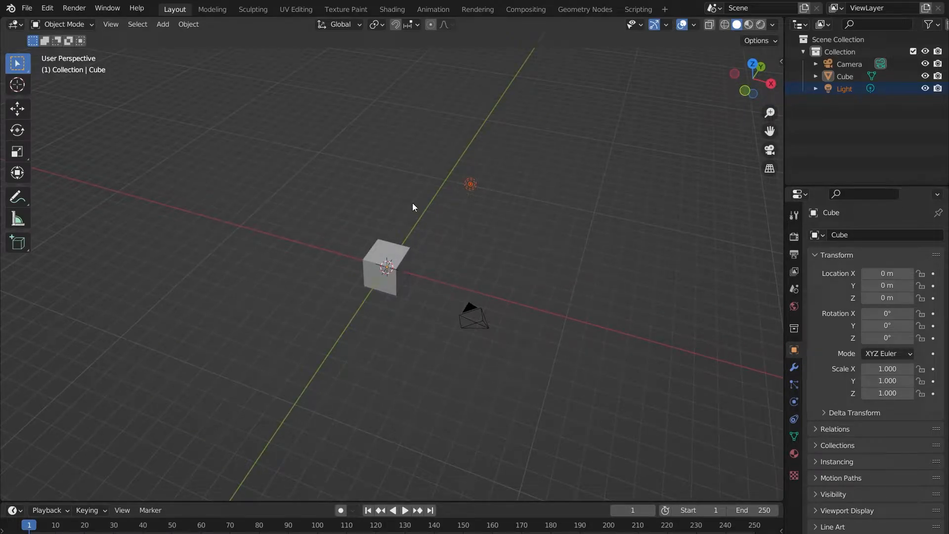
Step: Select the cube in the scene collection and bring it back into view with Frame Selected
scroll(414, 202, down, 6)
shift+middle_drag(434, 206, 294, 164)
middle_drag(395, 171, 432, 171)
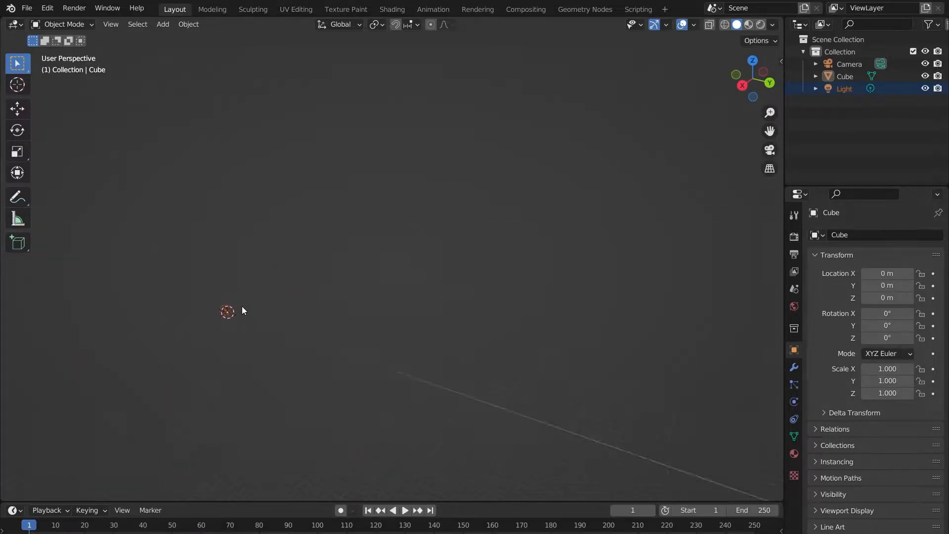
middle_drag(242, 307, 205, 311)
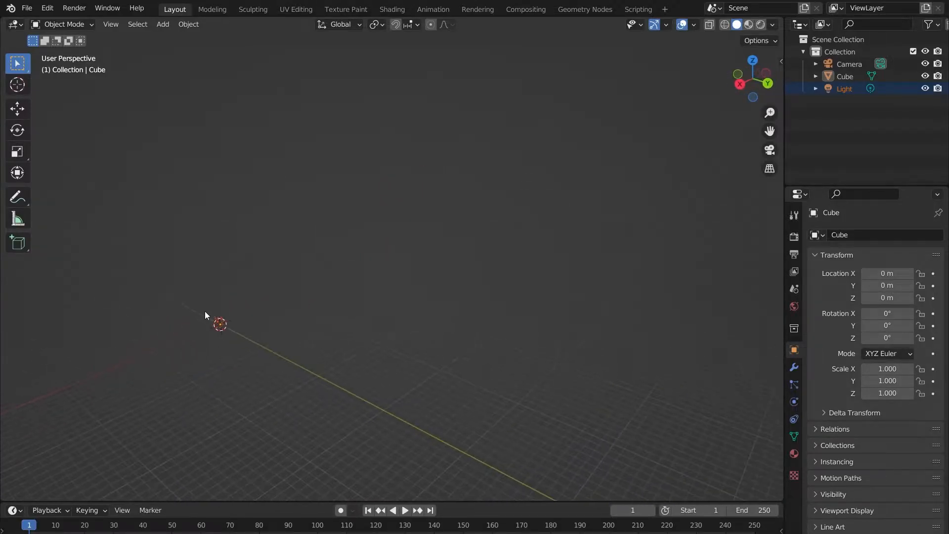
click(219, 323)
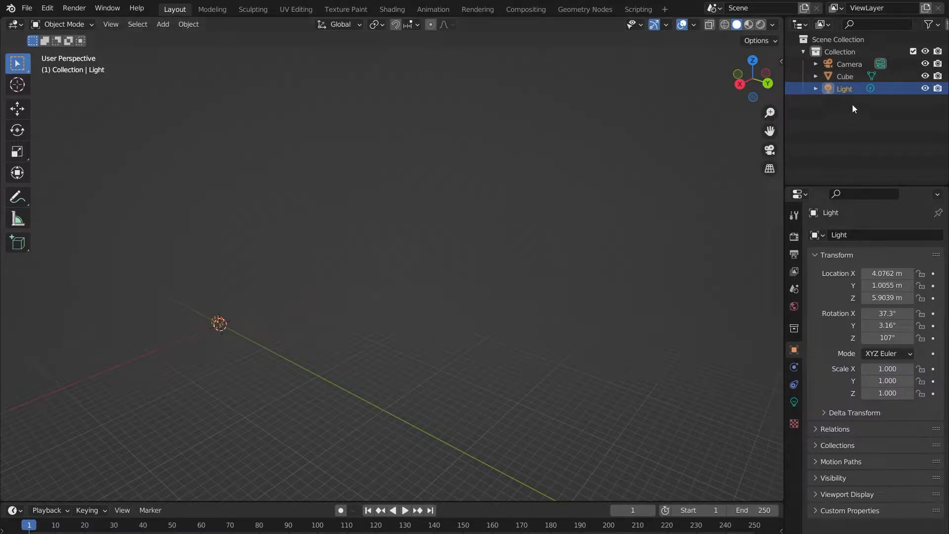
click(844, 76)
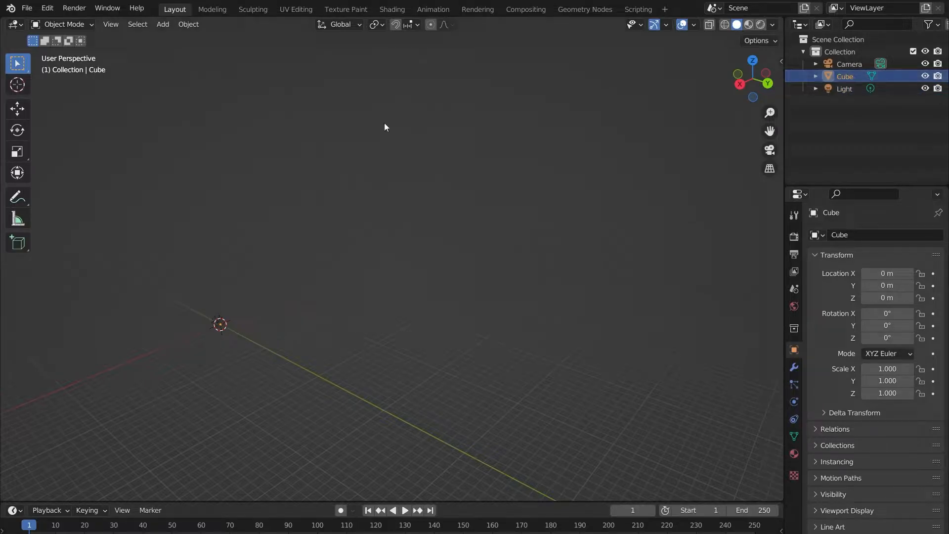
click(100, 25)
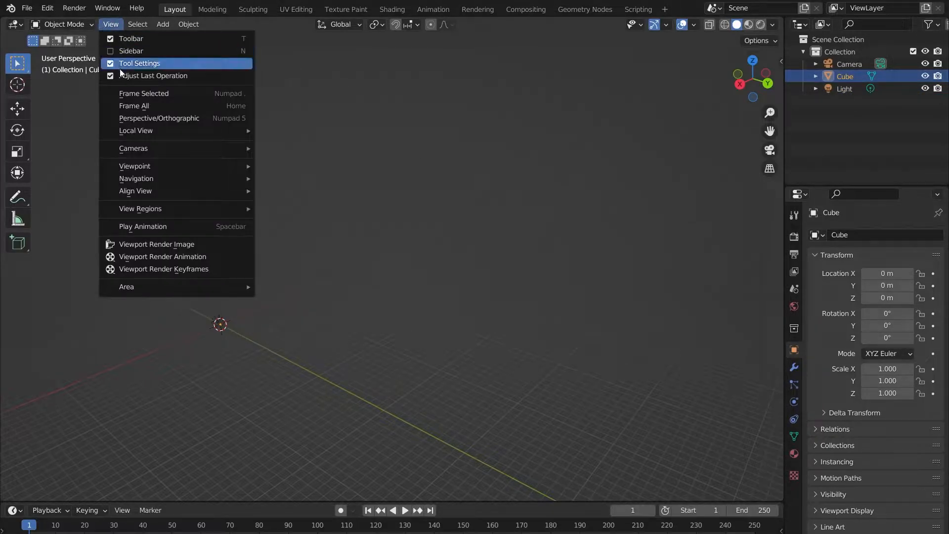
click(122, 95)
mouse_move(260, 202)
middle_down()
mouse_move(331, 197)
mouse_move(257, 207)
middle_up()
scroll(317, 200, down, 5)
scroll(336, 210, down, 10)
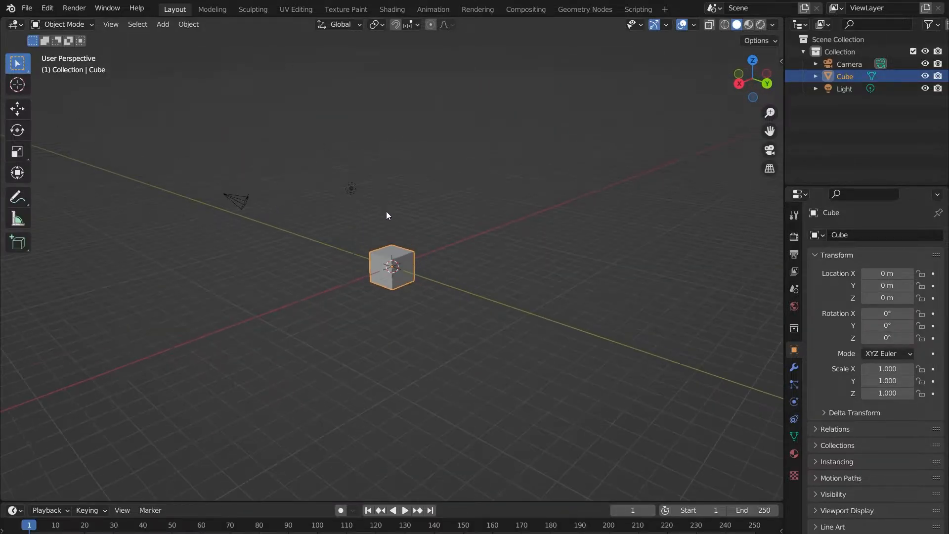
Step: Examine the cube, camera and light from both sides by orbiting around the scene and zooming in and out
middle_drag(424, 218, 490, 227)
scroll(354, 230, up, 8)
scroll(406, 244, down, 4)
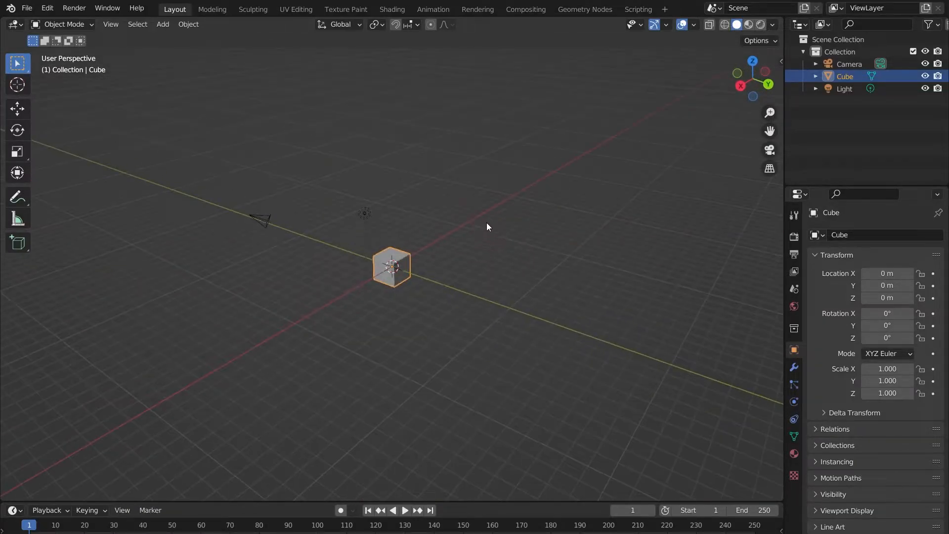
scroll(487, 226, down, 6)
scroll(474, 225, up, 5)
middle_drag(461, 221, 285, 208)
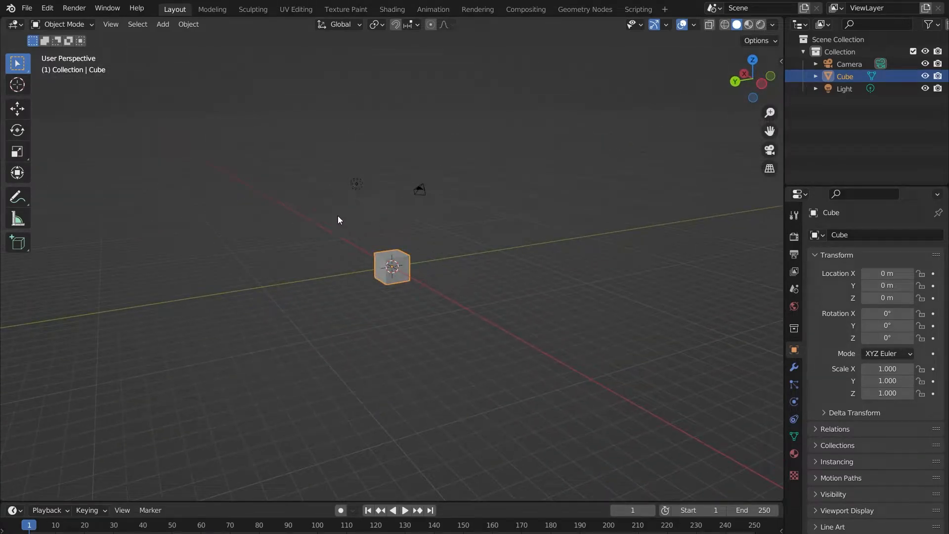
scroll(396, 213, up, 3)
middle_drag(444, 221, 349, 206)
Step: Select the light above the cube and delete it from the scene
drag(339, 68, 443, 137)
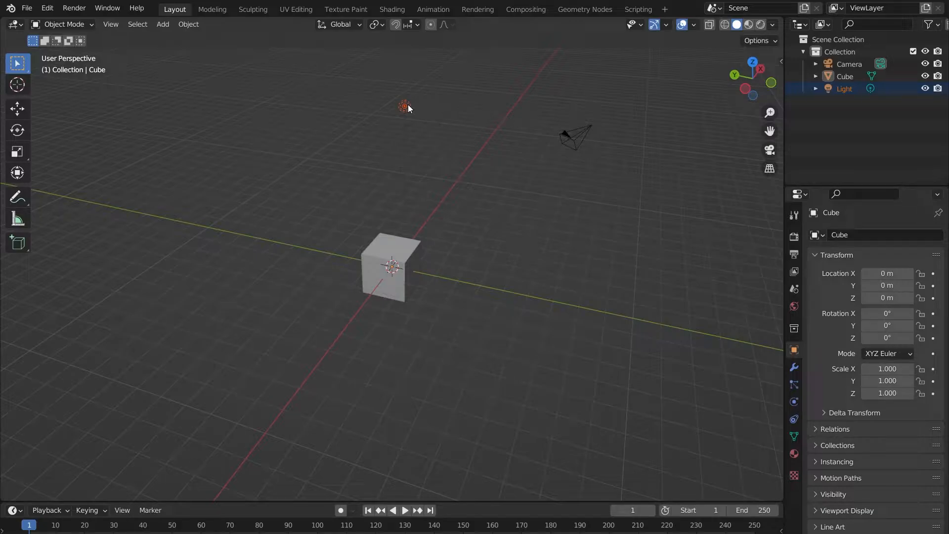
key(x)
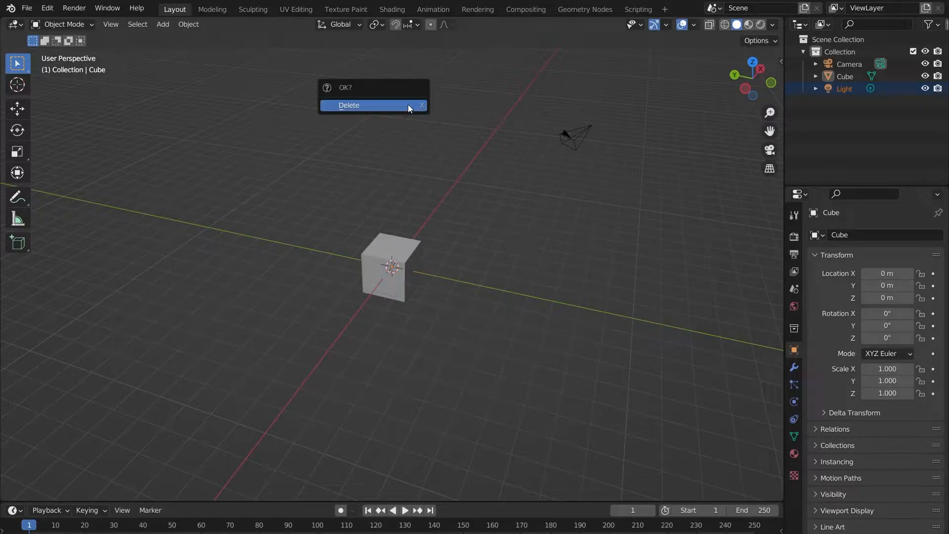
key(Escape)
right_click(408, 105)
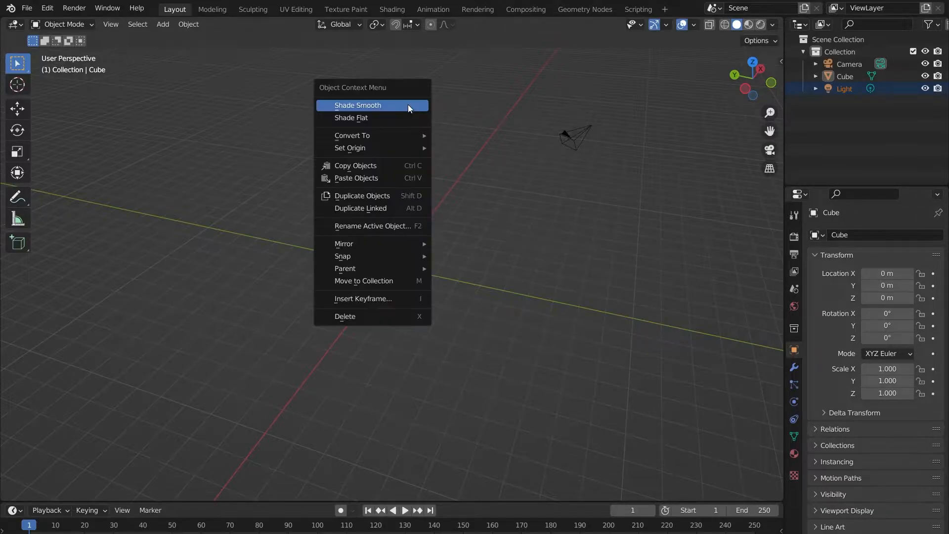
click(424, 319)
Step: Select the cube and move it axis by axis with the Move tool to about X 2.62 m, Y 3.06 m and Z 1.40 m
middle_drag(494, 212, 392, 246)
scroll(401, 240, up, 4)
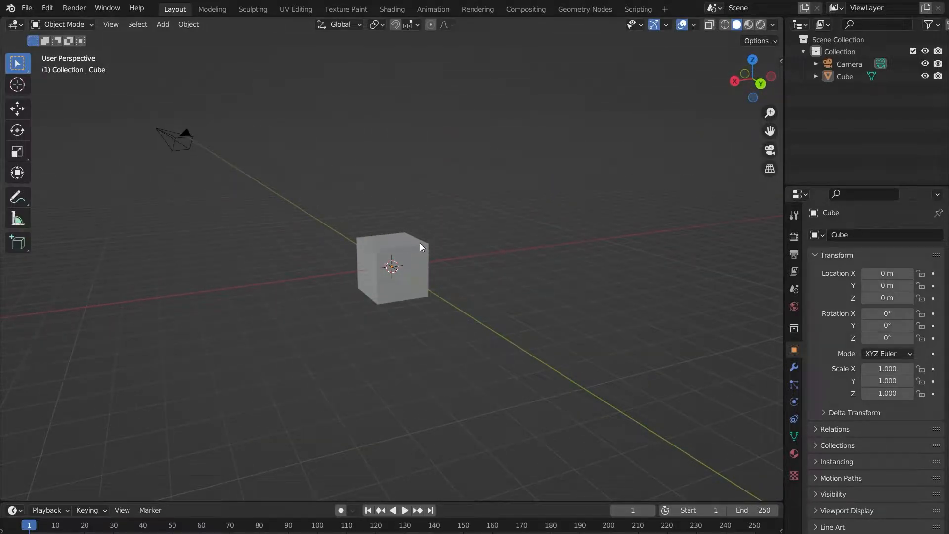
click(419, 245)
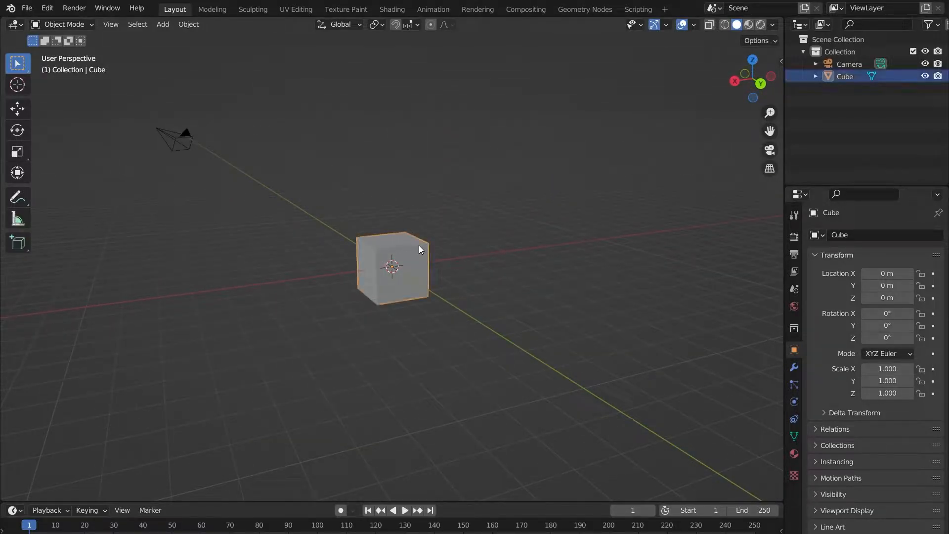
click(18, 108)
middle_drag(138, 118, 387, 215)
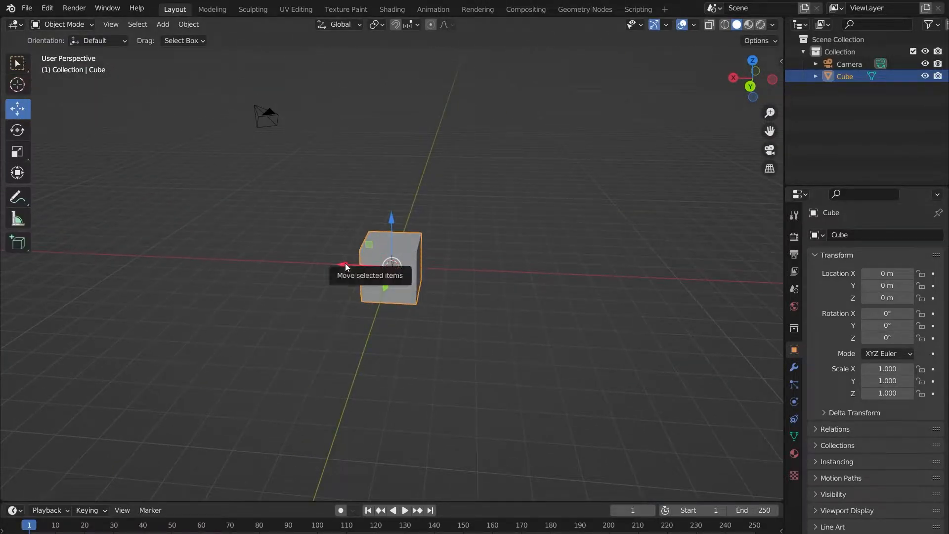
drag(344, 262, 274, 260)
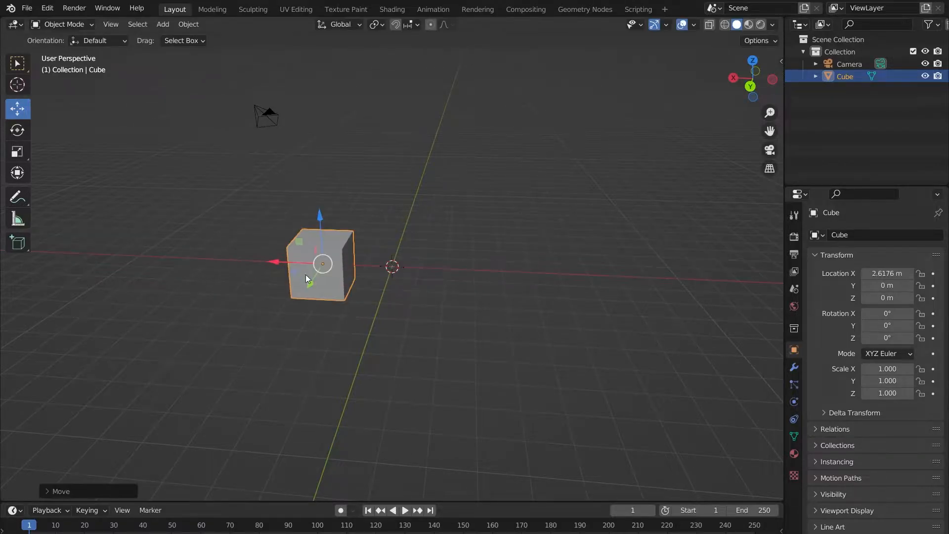
drag(310, 286, 286, 319)
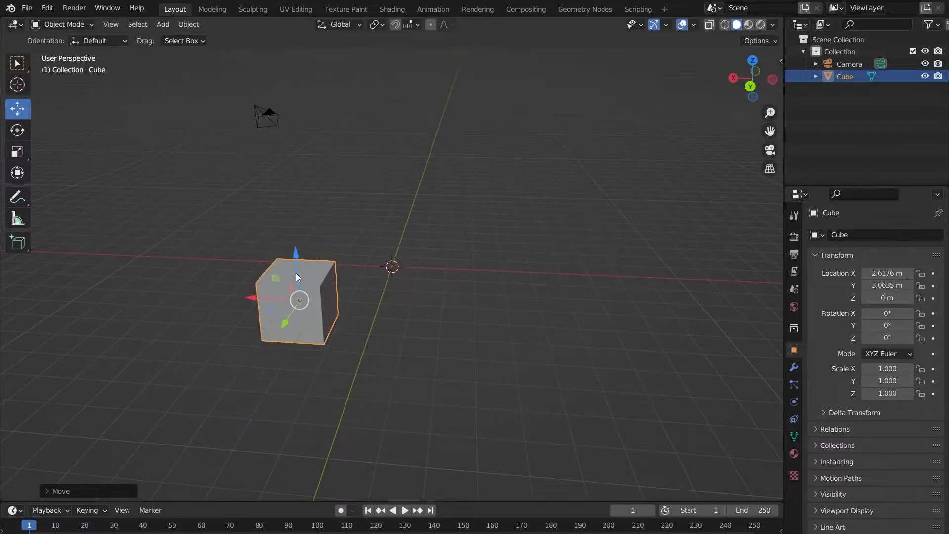
drag(297, 260, 294, 220)
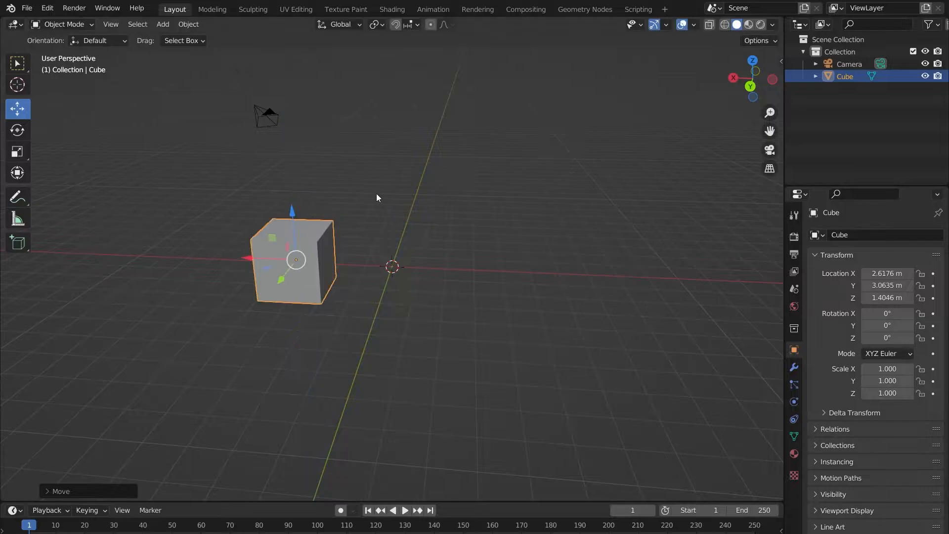
Step: Grab the cube freely and place it at about X -7.09 m, Y -2.59 m and Z -4.30 m
middle_drag(376, 194, 295, 212)
key(g)
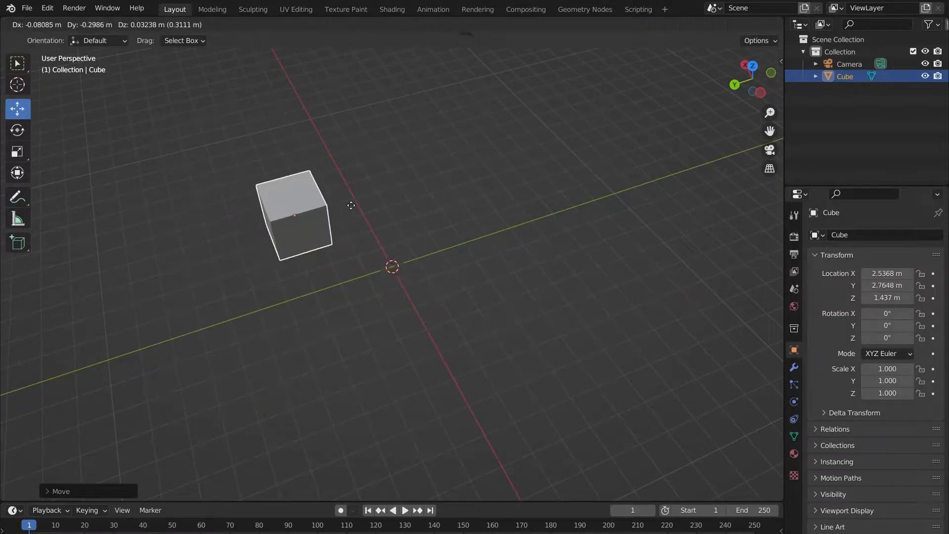
click(549, 440)
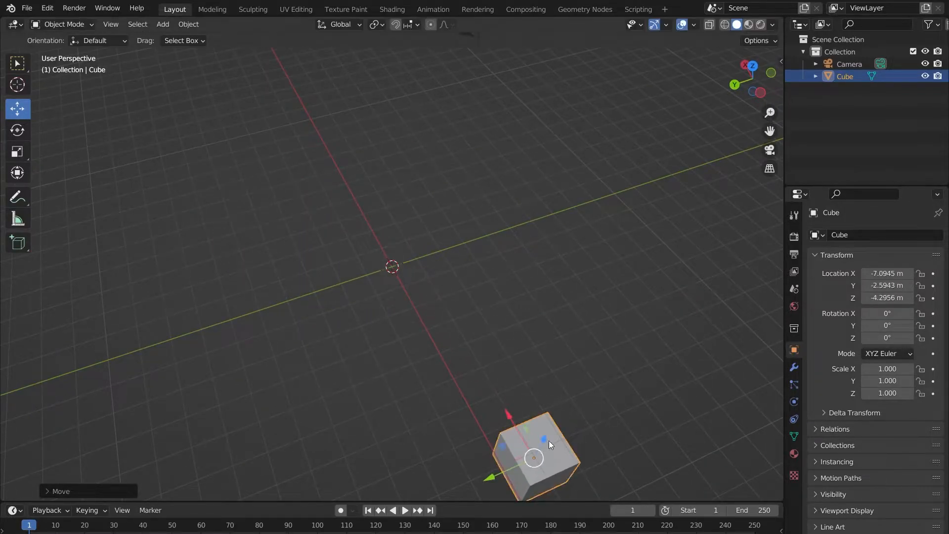
middle_drag(549, 441, 638, 393)
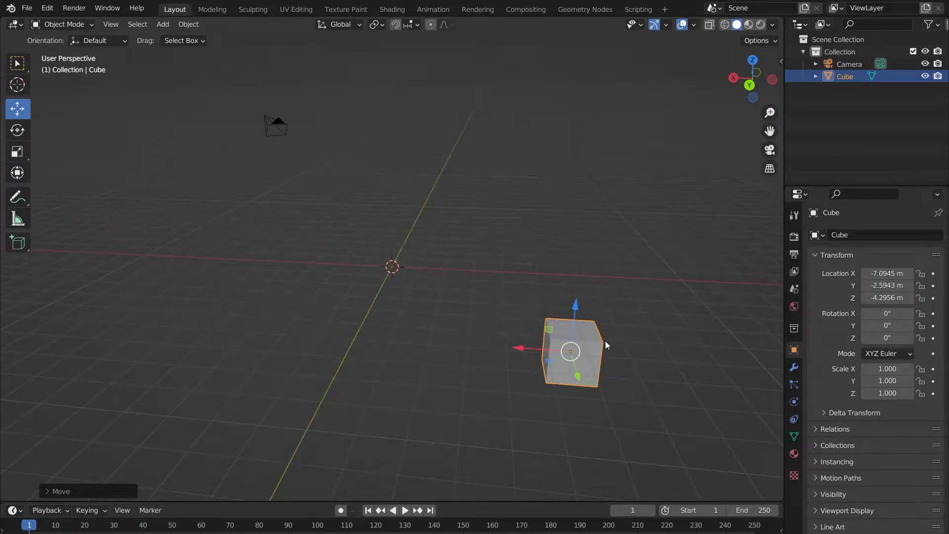
Step: Undo the free move and all the axis moves of the cube
key(ctrl+z)
key(ctrl+z)
key(ctrl+z)
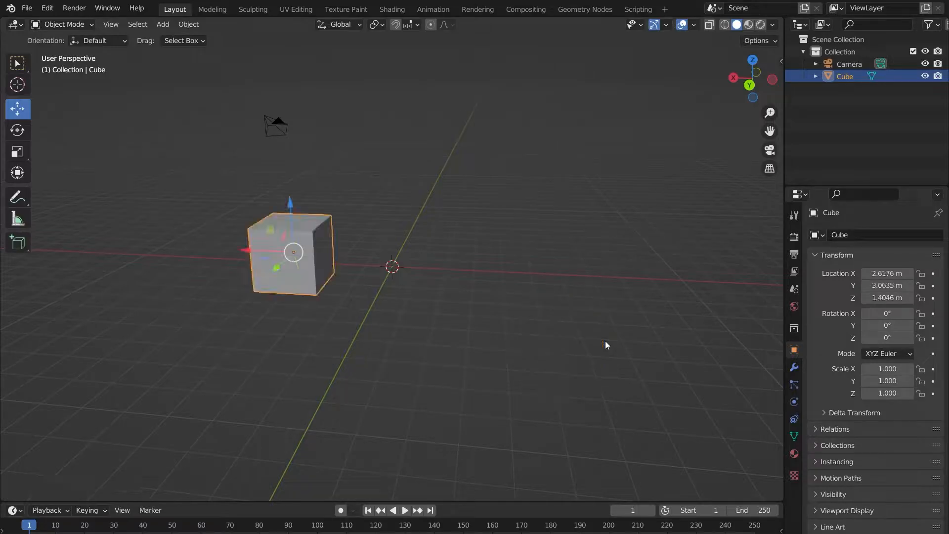
key(ctrl+z)
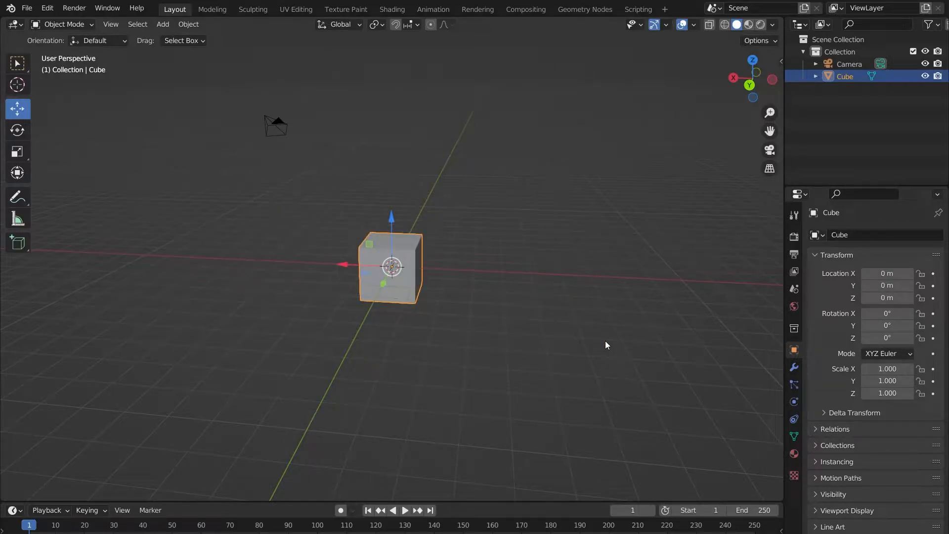
Step: Move the cube within the XY plane to about X -1.20 m, Y -1.46 m and beyond, and clear its location
scroll(345, 207, up, 4)
middle_drag(392, 243, 404, 308)
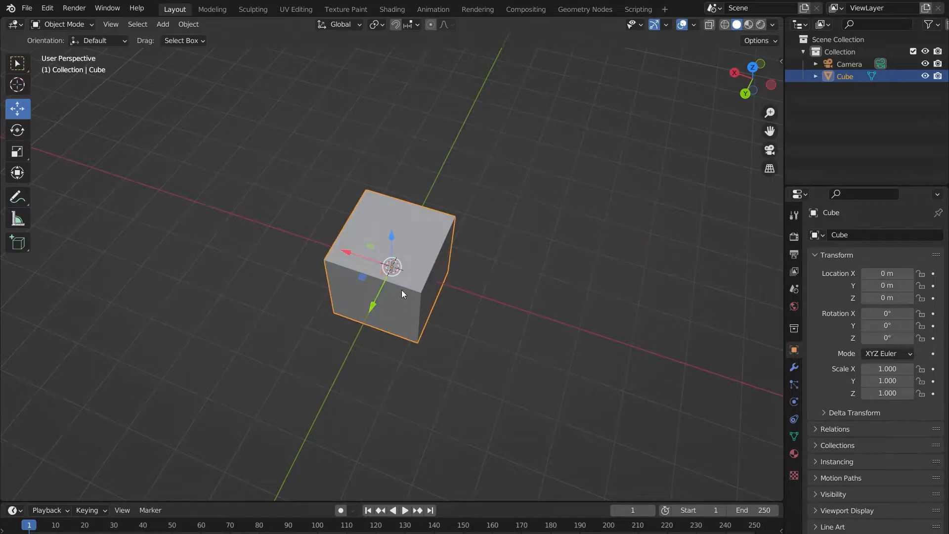
drag(360, 278, 433, 249)
mouse_move(643, 255)
middle_down()
mouse_move(638, 208)
mouse_move(628, 255)
middle_up()
scroll(636, 230, down, 2)
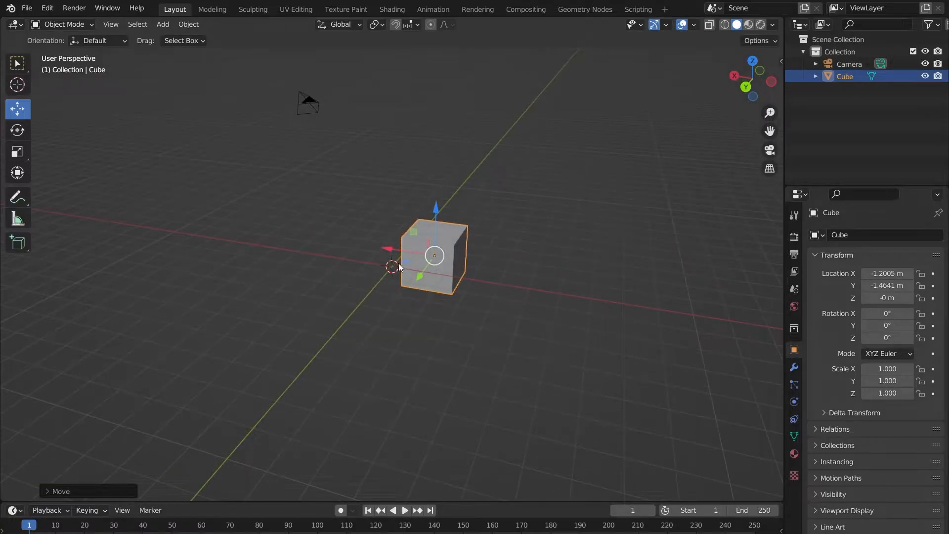
drag(406, 262, 458, 251)
key(alt+g)
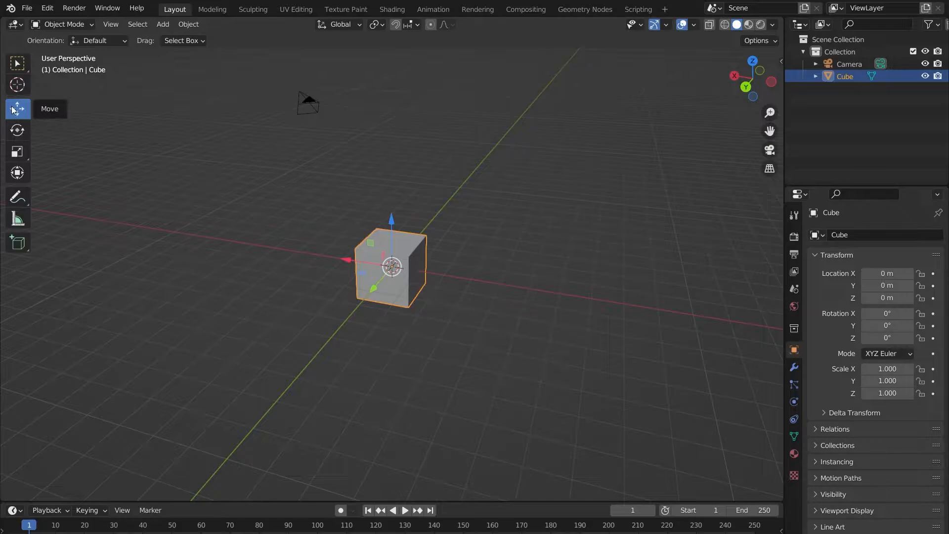
Step: Rotate the cube with the Rotate tool to about X -401°, Y -93° and Z -123°, and tumble it freely
click(18, 130)
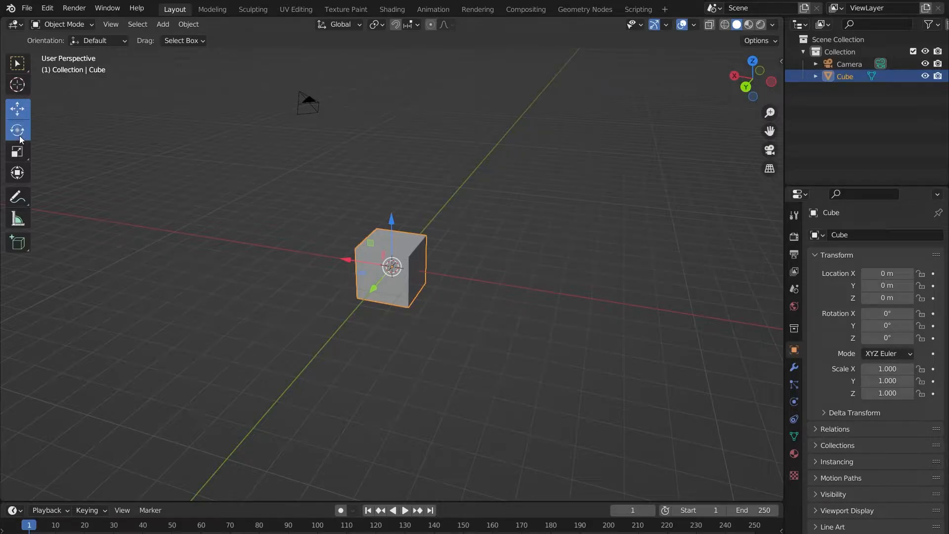
middle_drag(491, 194, 393, 230)
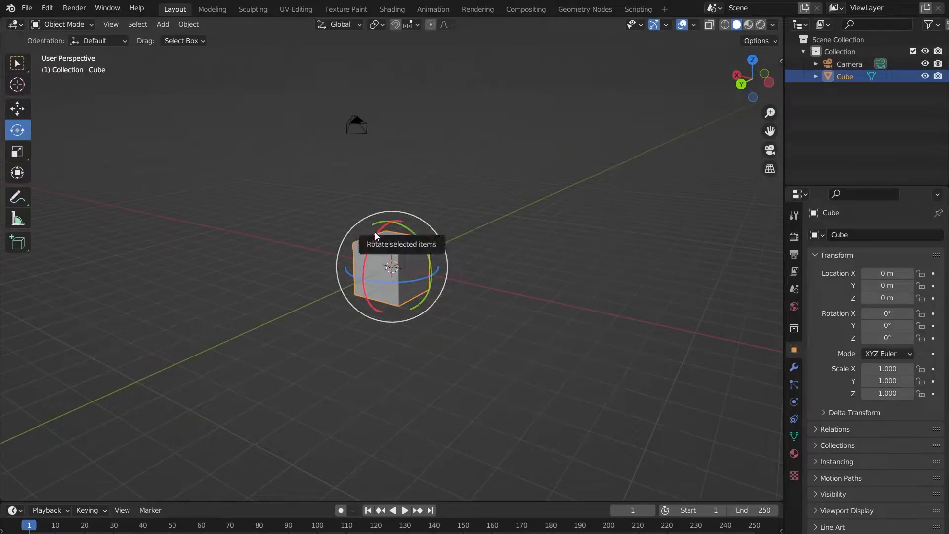
drag(377, 233, 413, 305)
drag(339, 245, 339, 245)
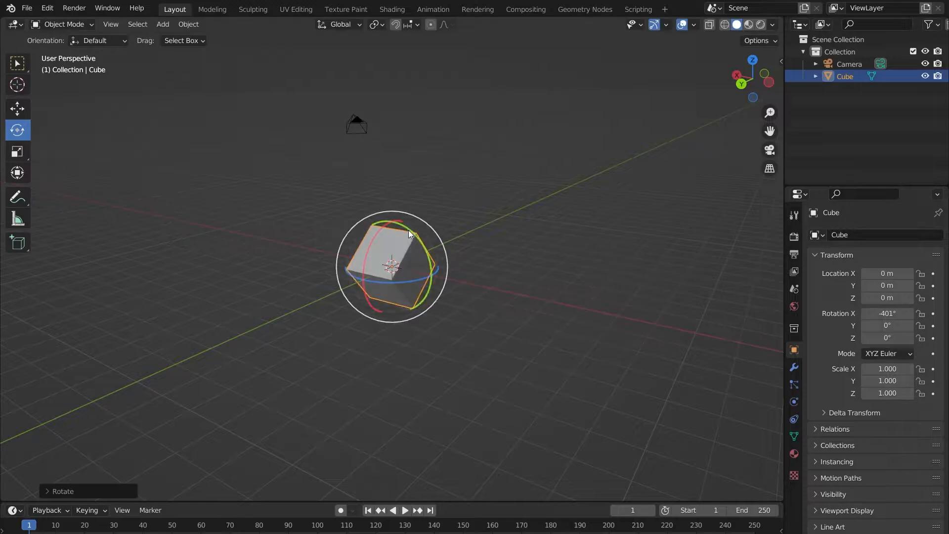
drag(415, 236, 454, 321)
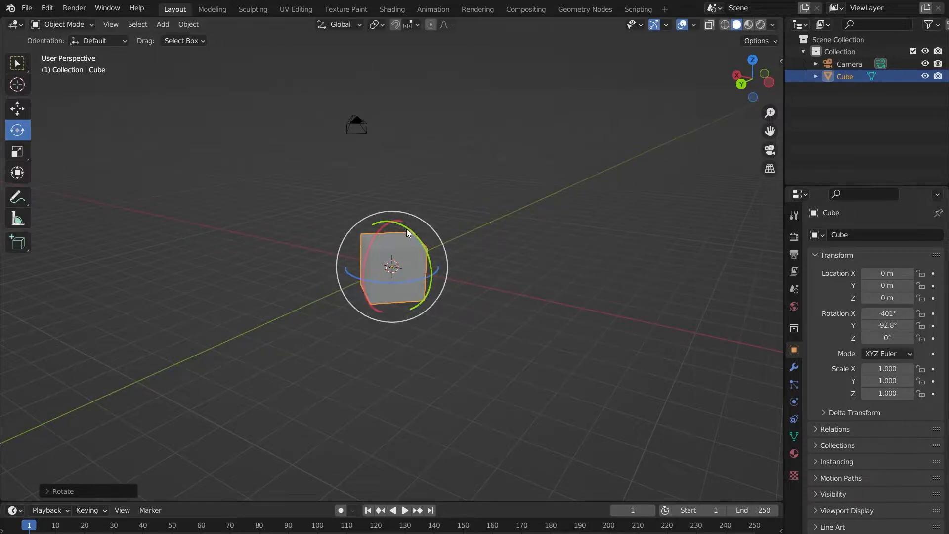
drag(410, 281, 337, 279)
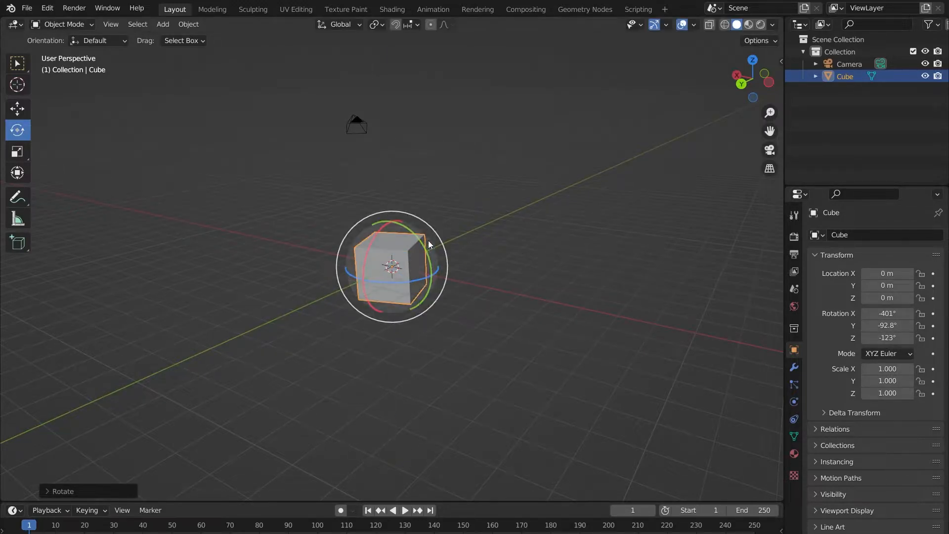
drag(435, 236, 430, 321)
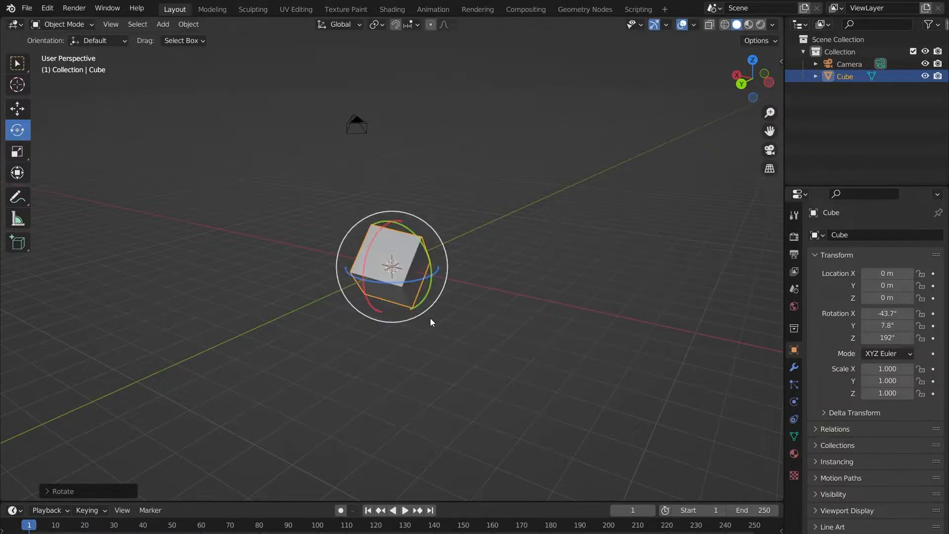
Step: Undo all the rotations of the cube
key(ctrl+z)
key(ctrl+z)
key(ctrl+z)
key(ctrl+z)
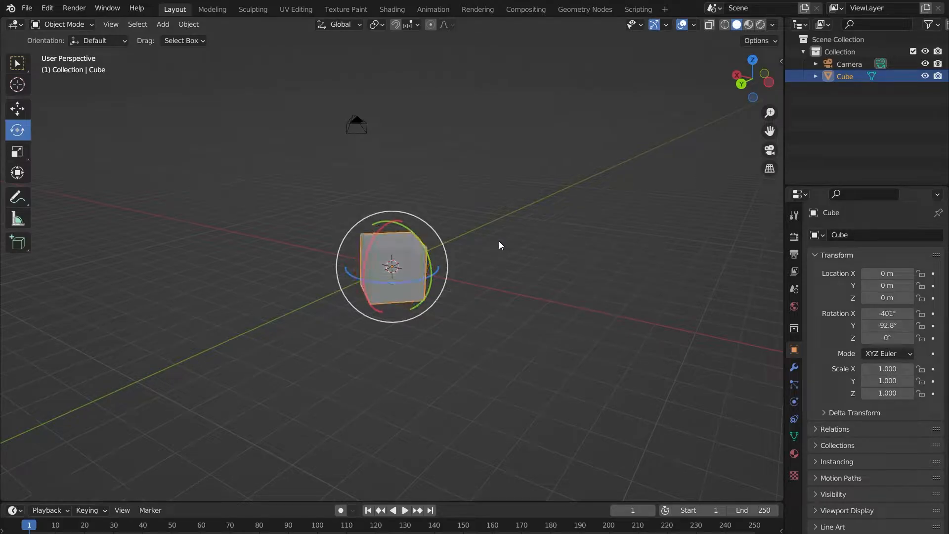
Step: Scale the cube to about 3.41 on Y, 3.10 on X and 2.62 on Z, and enlarge it uniformly to about 5.46 × 6.01 × 4.61
middle_drag(496, 245, 435, 271)
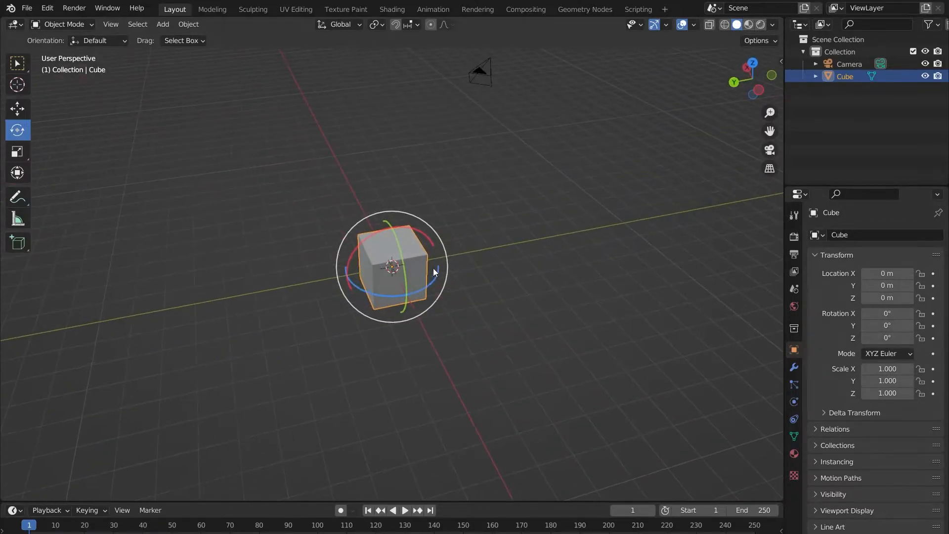
click(23, 152)
middle_drag(376, 198, 382, 278)
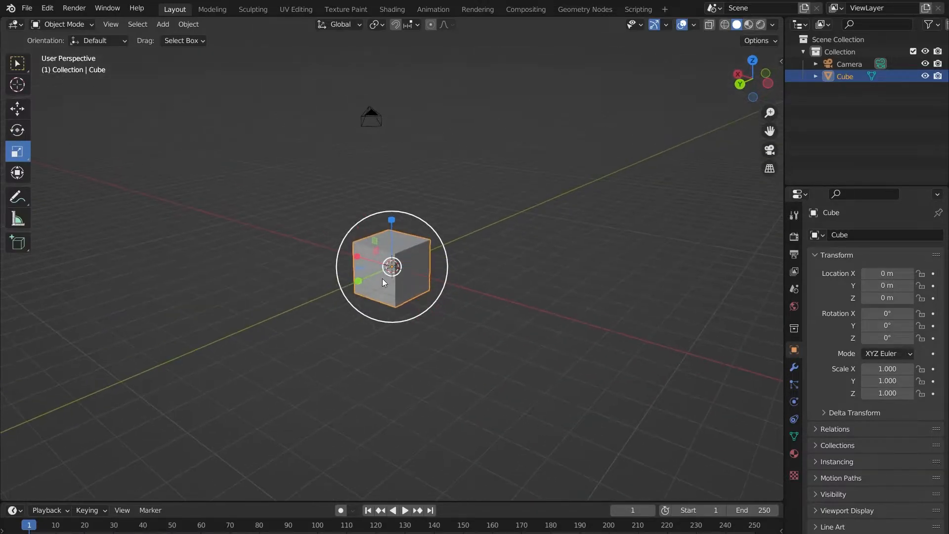
drag(360, 280, 267, 311)
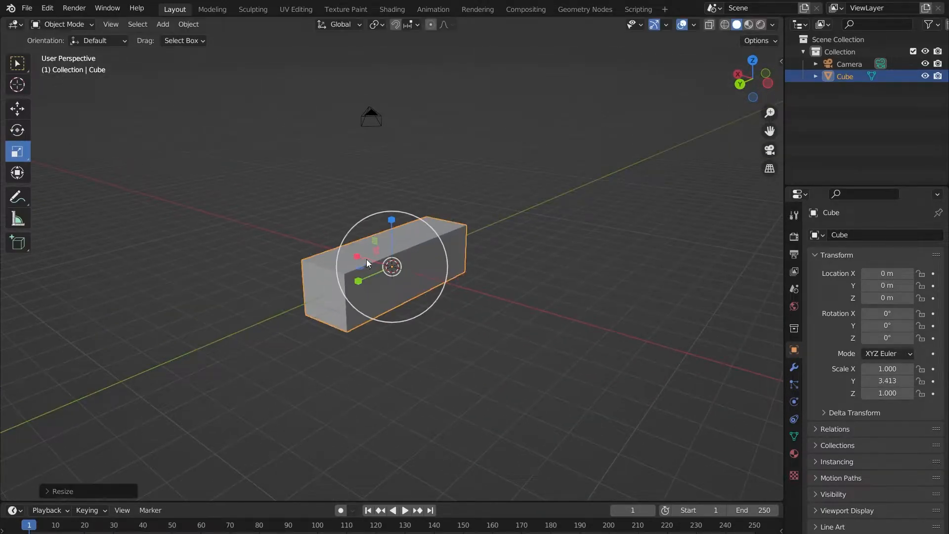
drag(354, 261, 278, 226)
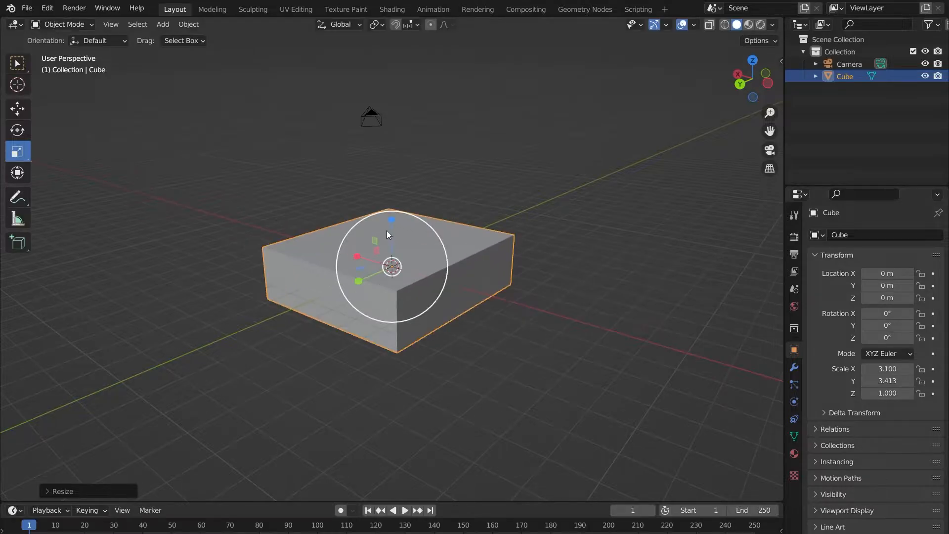
drag(391, 226, 391, 166)
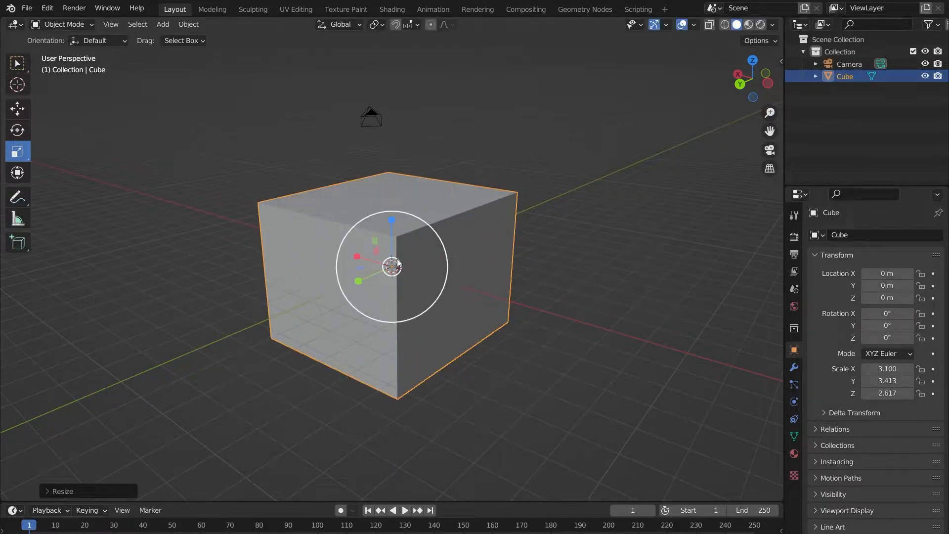
drag(405, 263, 410, 240)
scroll(473, 238, down, 2)
Step: Undo all the scaling of the cube
key(ctrl+z)
key(ctrl+z)
key(ctrl+z)
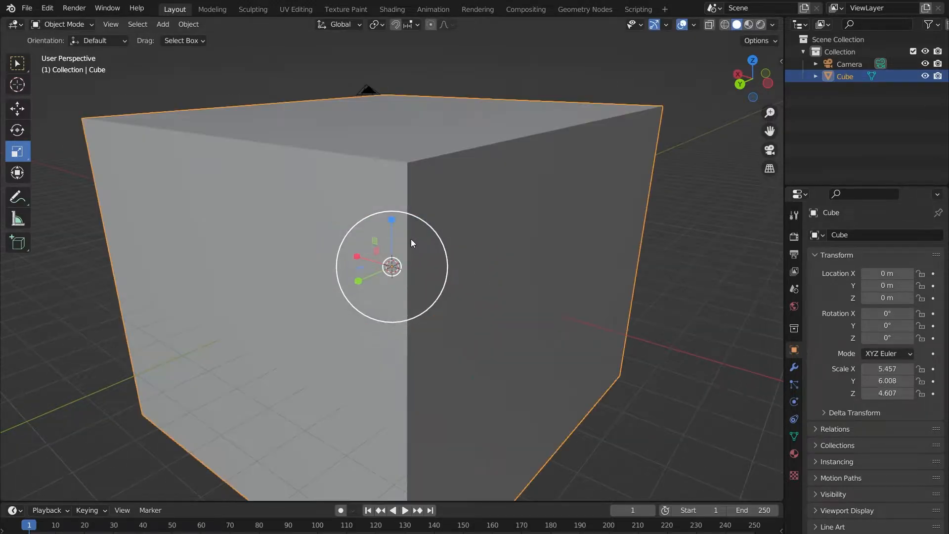
Step: Check the shortcut options of the Move tool, close them without changes and deselect the cube
middle_drag(410, 239, 511, 198)
scroll(465, 212, up, 3)
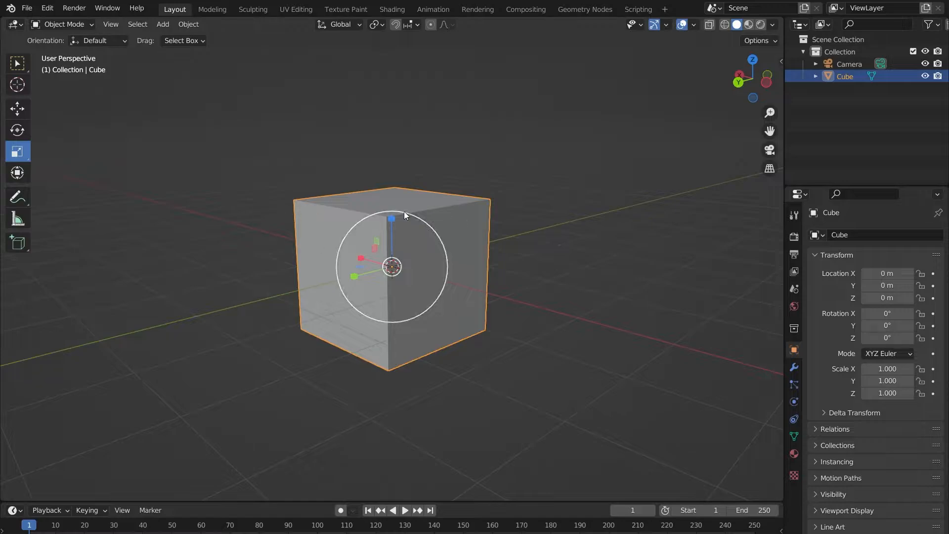
right_click(19, 113)
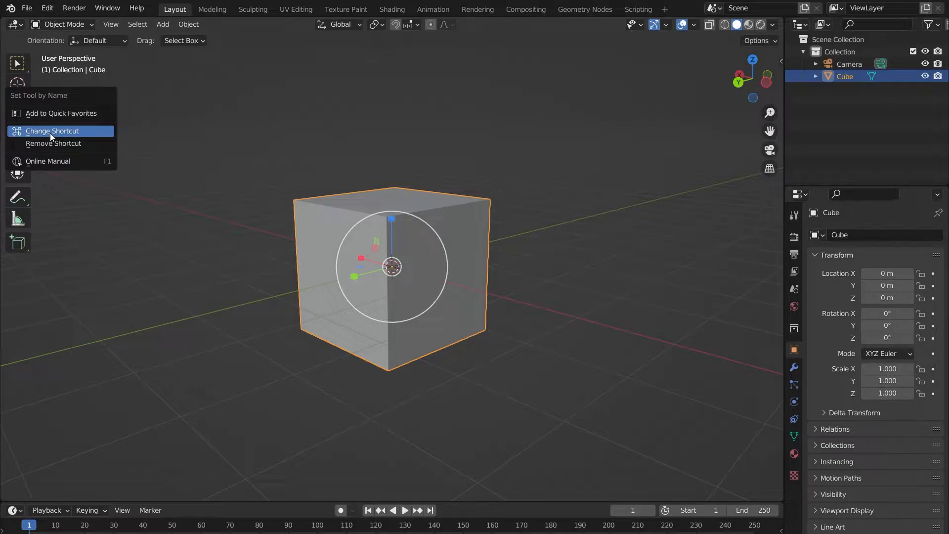
click(177, 153)
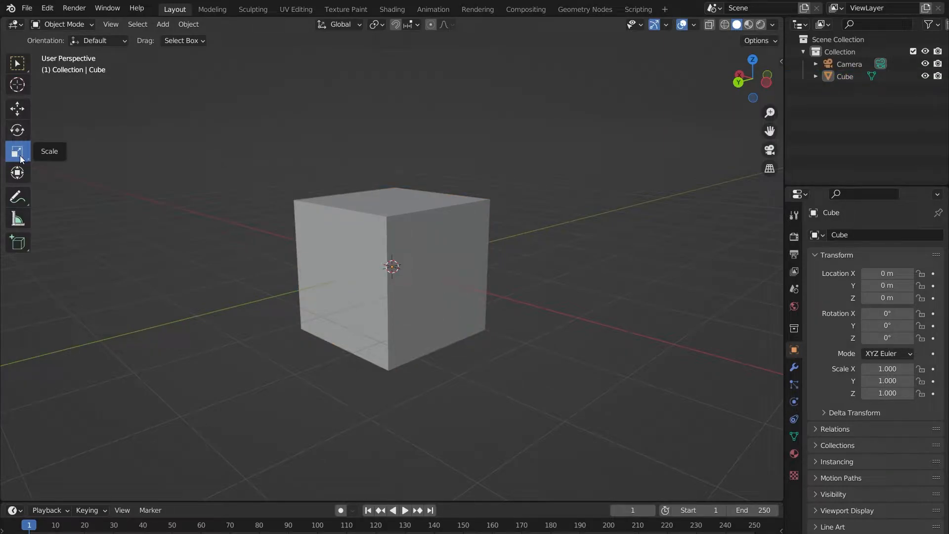
Step: Select the cube and activate the Move, Rotate and Scale tools on it one after another
middle_drag(568, 189, 481, 244)
click(461, 242)
key(shift+space)
key(g)
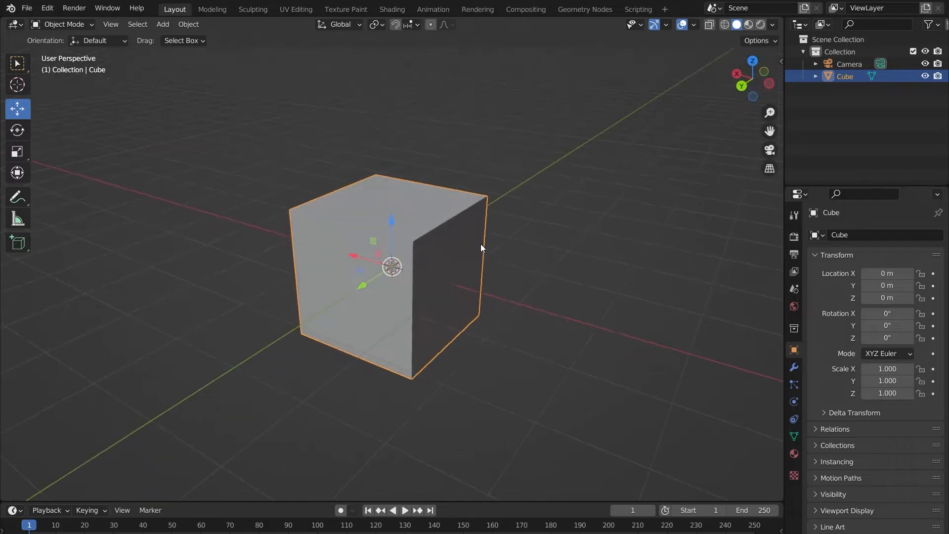
key(shift+space)
key(r)
key(shift+space)
key(s)
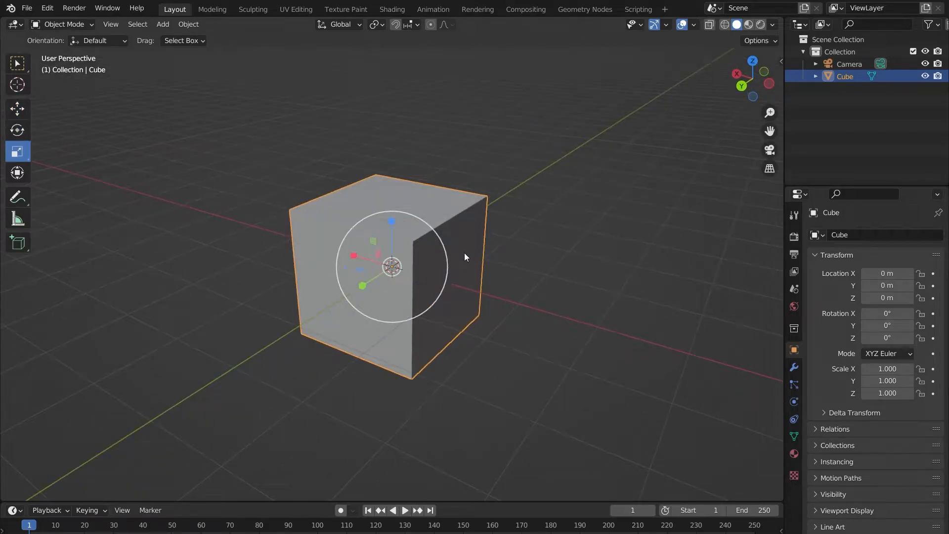
middle_drag(374, 268, 476, 237)
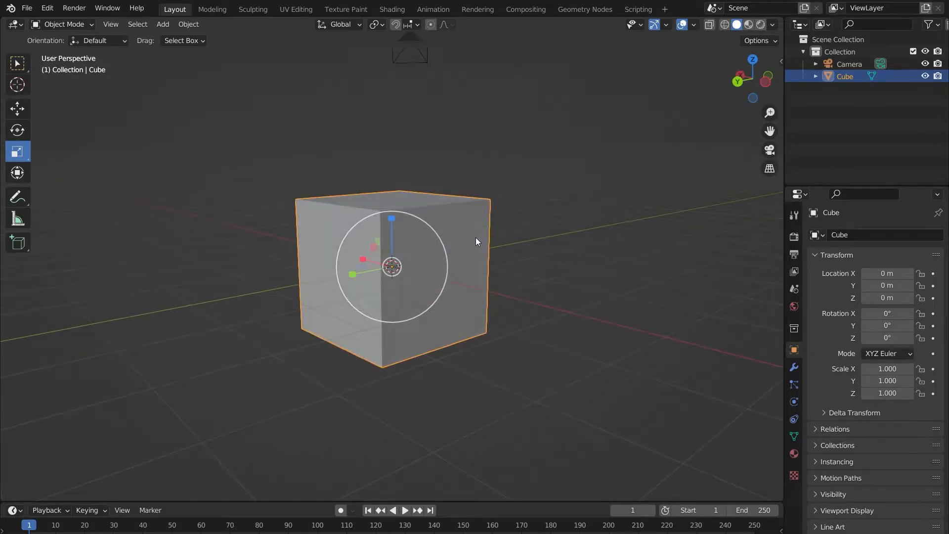
Step: Try moving the cube freely with Grab from two viewing angles, cancelling each move
key(g)
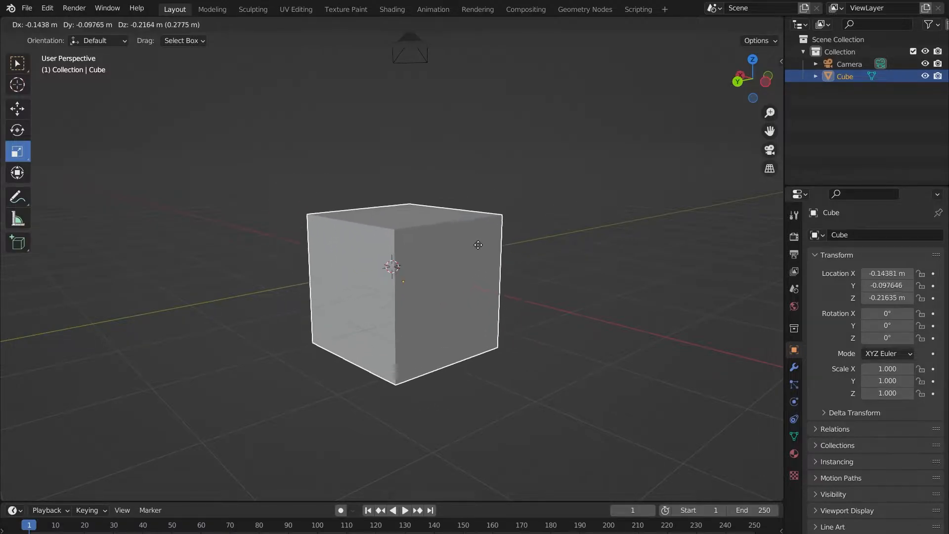
key(Escape)
middle_drag(551, 263, 462, 254)
key(g)
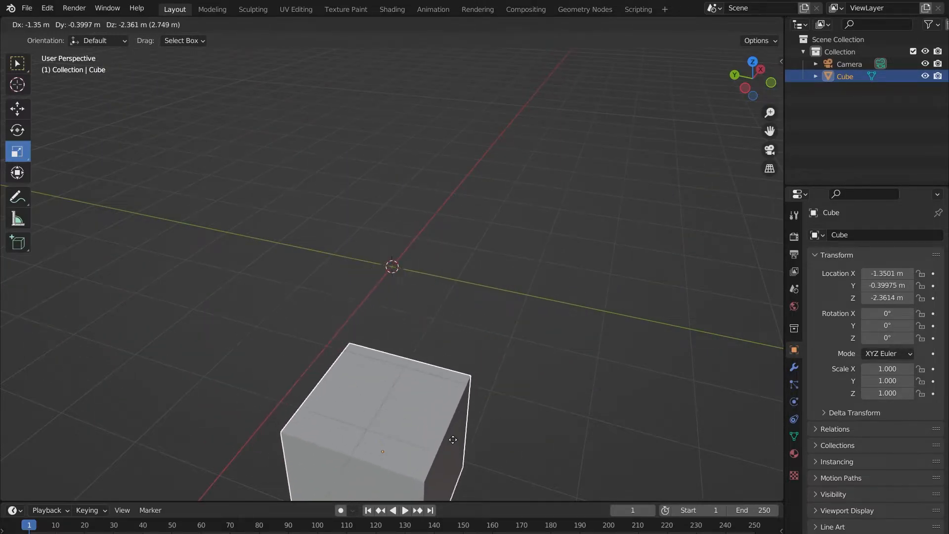
key(Escape)
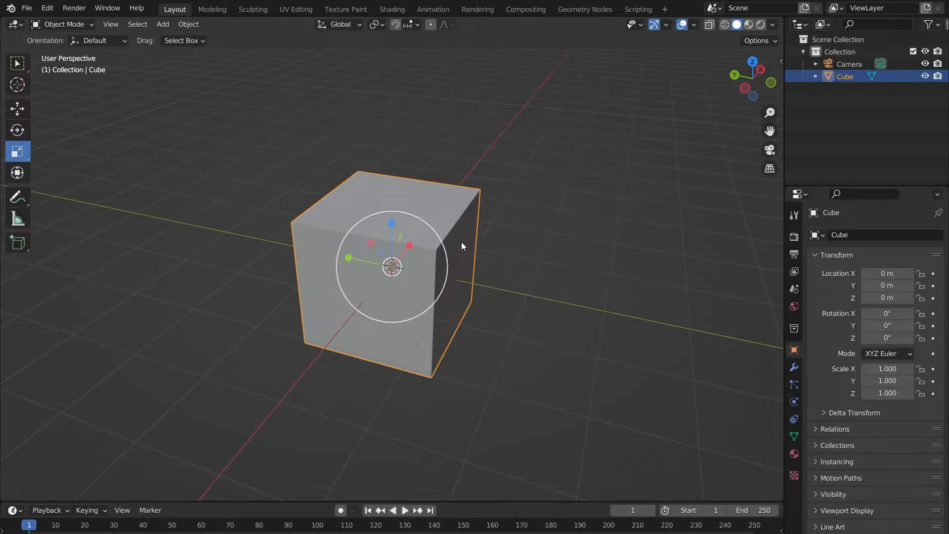
Step: Switch to the Rotate tool, try a free move of the cube, cancel it and deselect the cube
key(shift+space)
key(r)
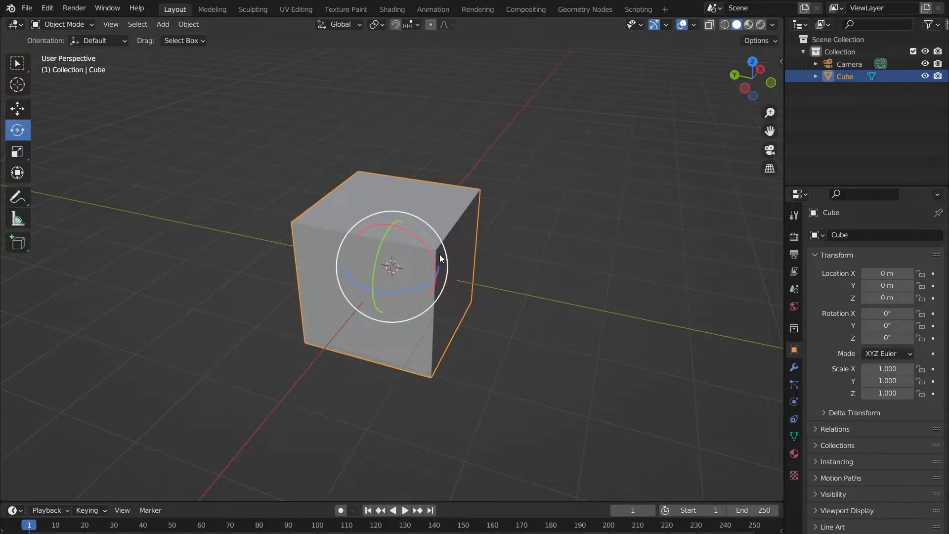
key(g)
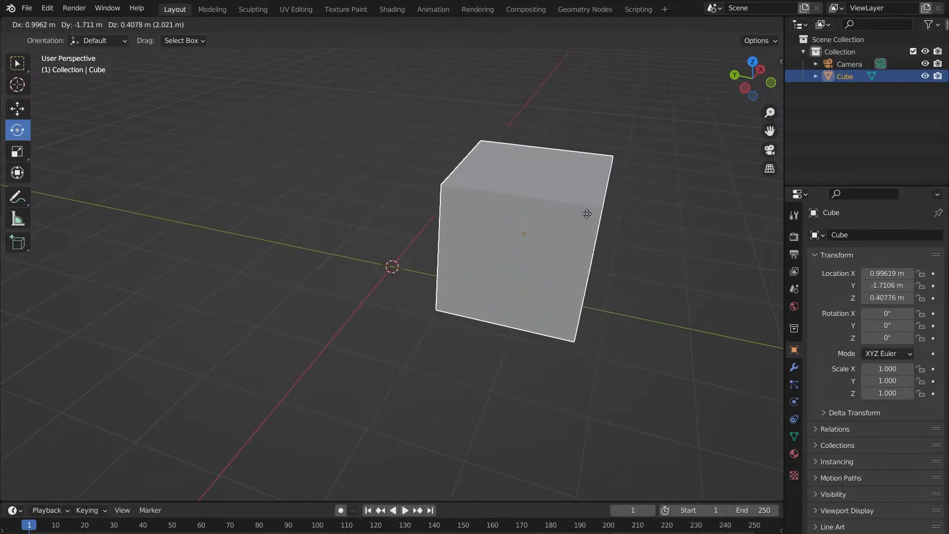
key(Escape)
middle_drag(511, 276, 338, 247)
click(337, 248)
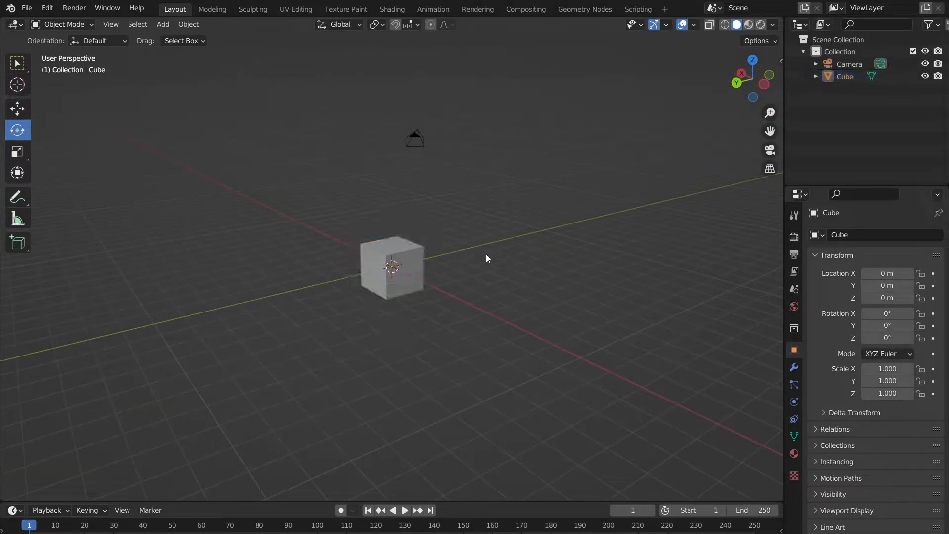
Step: Check the list of available interaction modes without leaving Object Mode
scroll(471, 257, up, 5)
middle_drag(442, 267, 526, 260)
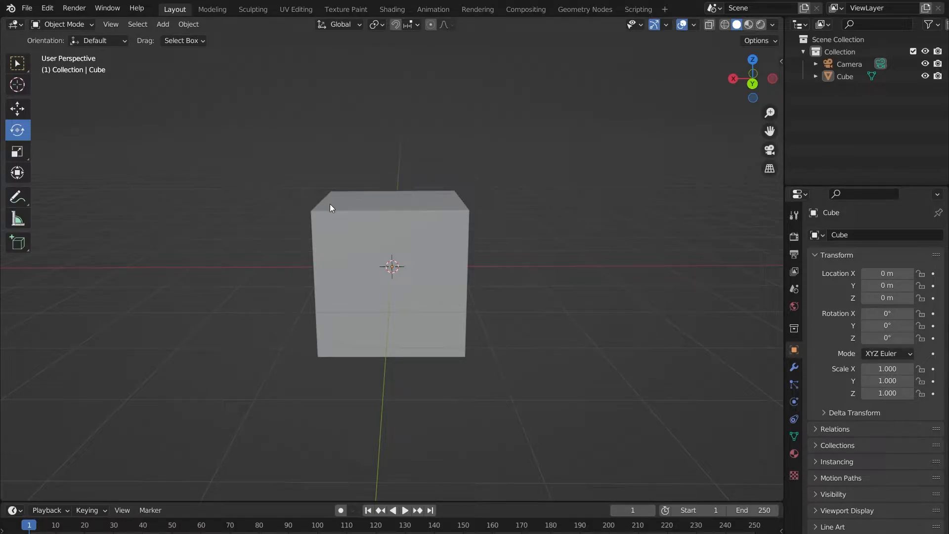
click(63, 30)
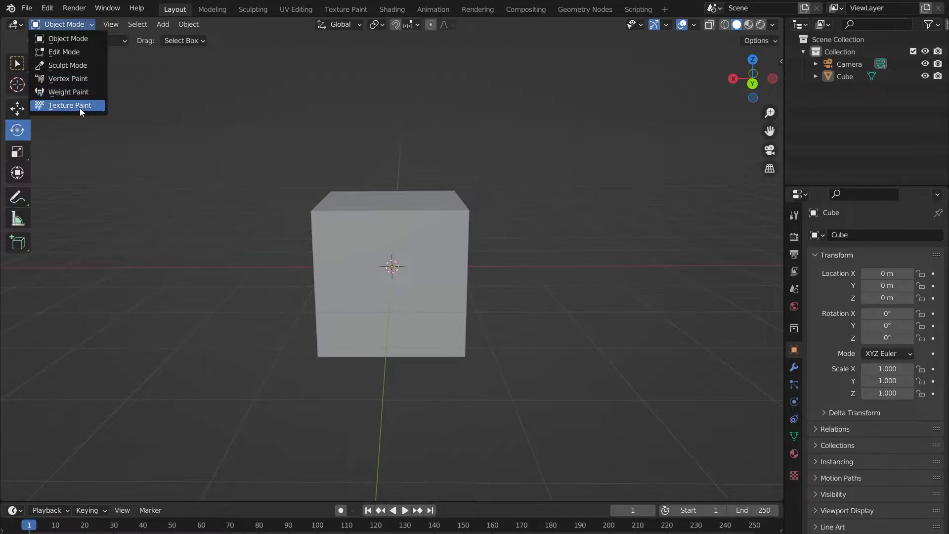
click(73, 25)
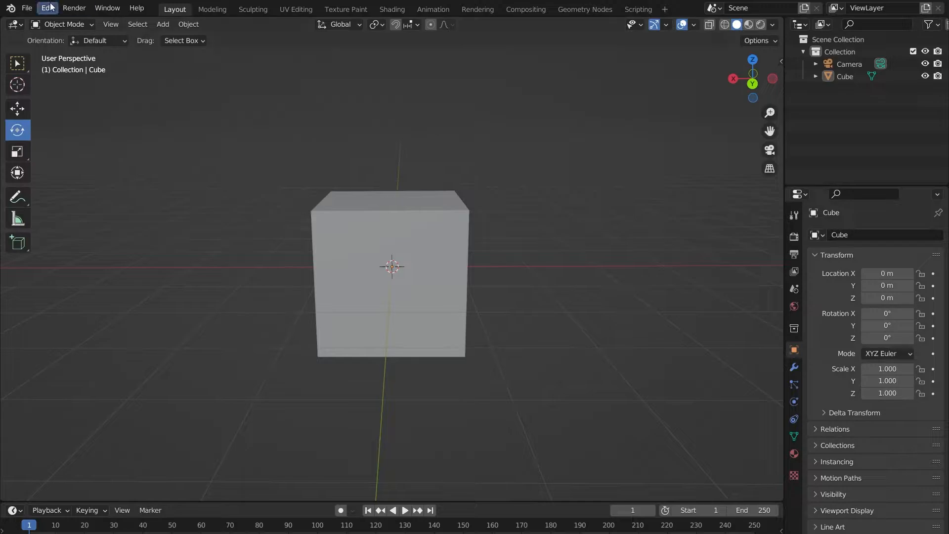
click(54, 28)
click(55, 27)
Step: Select the cube and enter Edit Mode
click(348, 225)
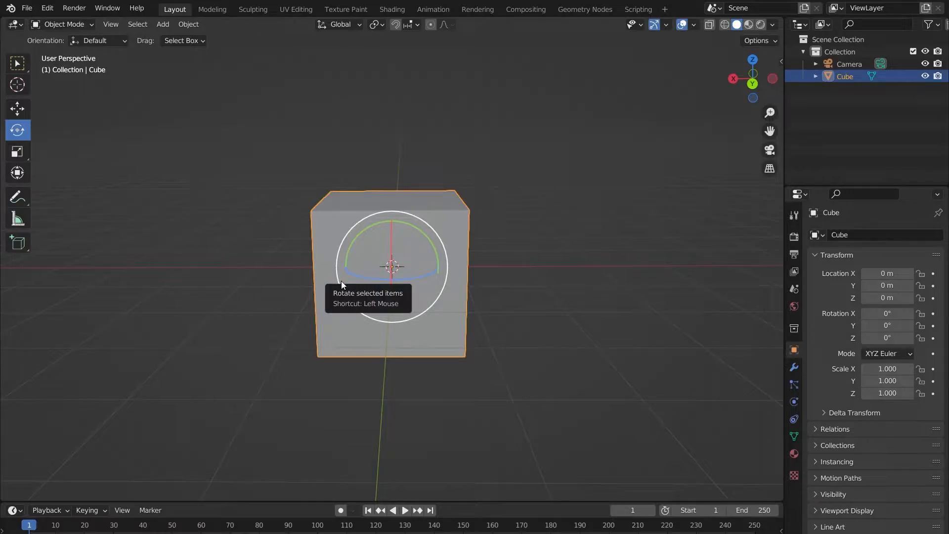
key(Tab)
middle_drag(562, 277, 477, 285)
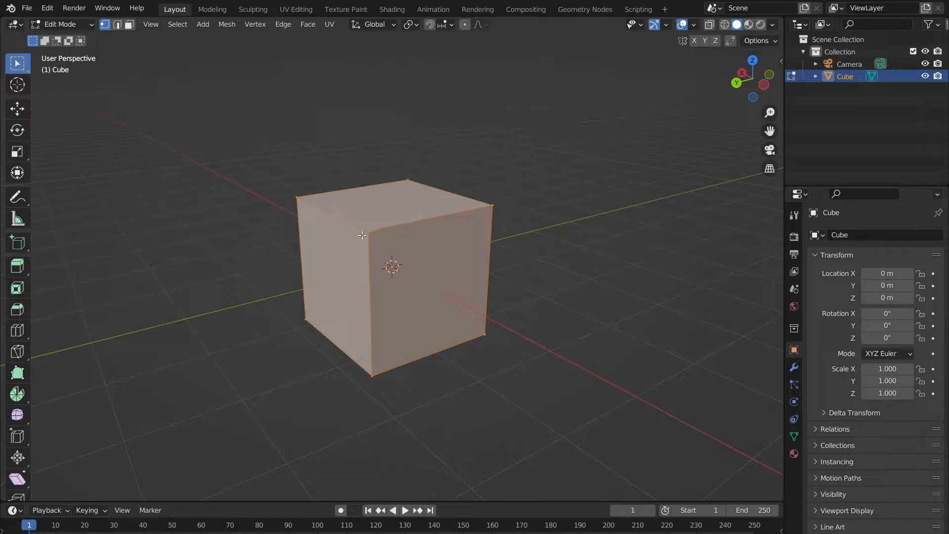
mouse_move(367, 231)
middle_down()
mouse_move(372, 240)
mouse_move(363, 233)
middle_up()
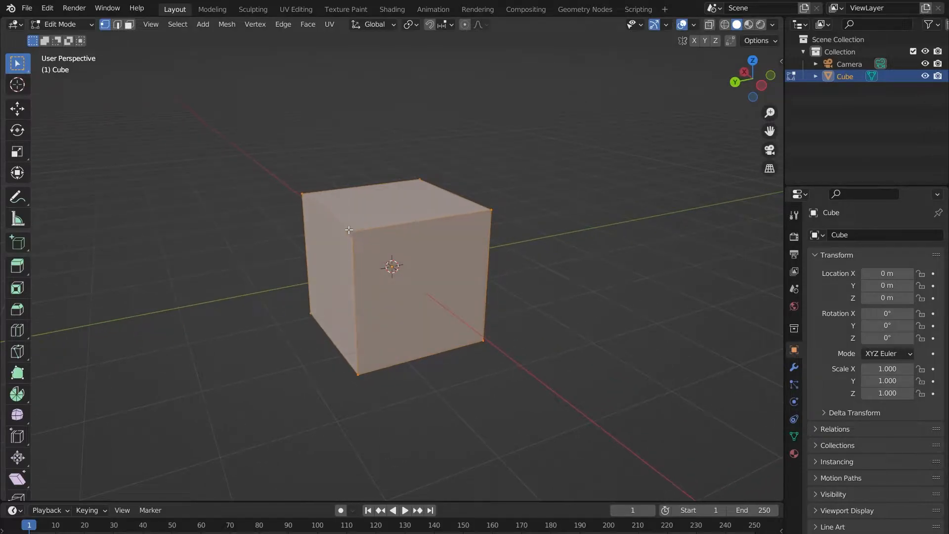
Step: Switch to edge selection and select the cube's near vertical edge
click(118, 26)
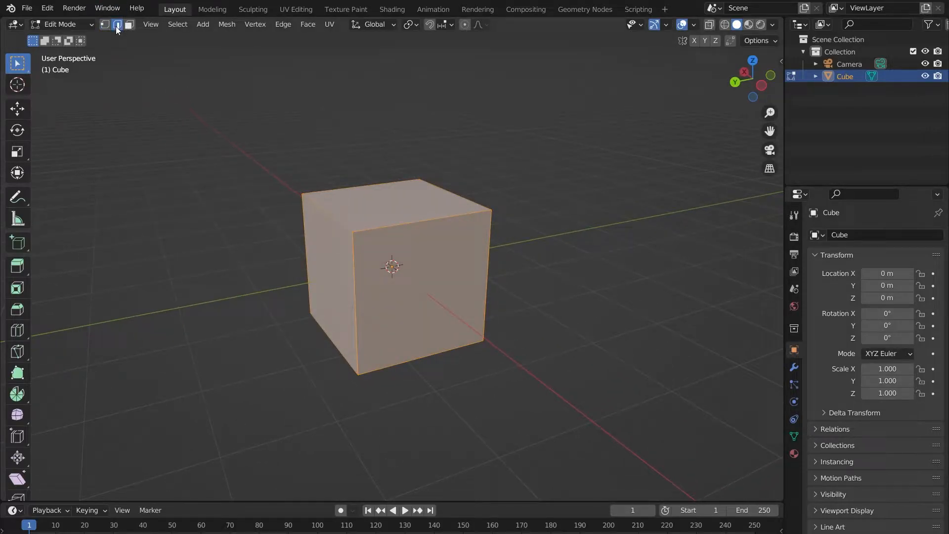
click(422, 224)
click(358, 273)
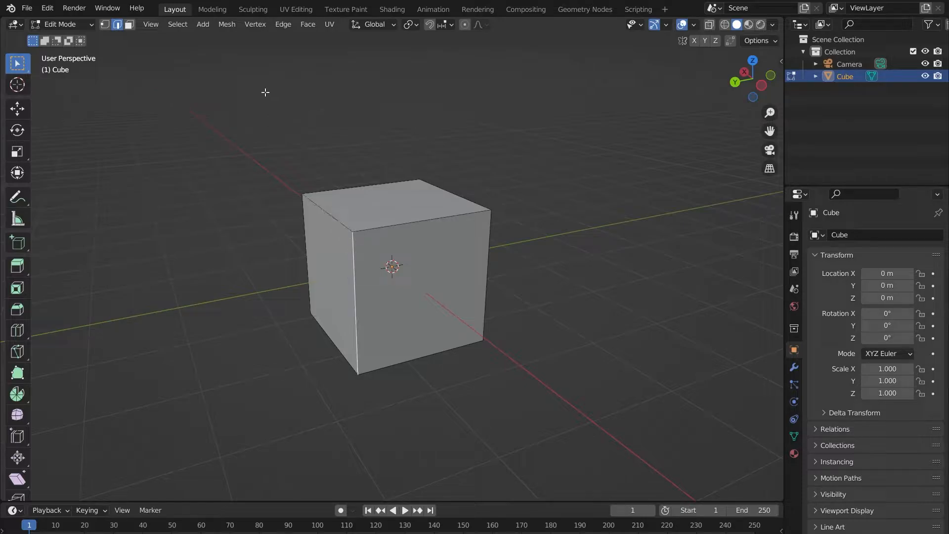
Step: Switch to face selection and select several faces of the cube one at a time, including the top face
click(129, 26)
click(415, 290)
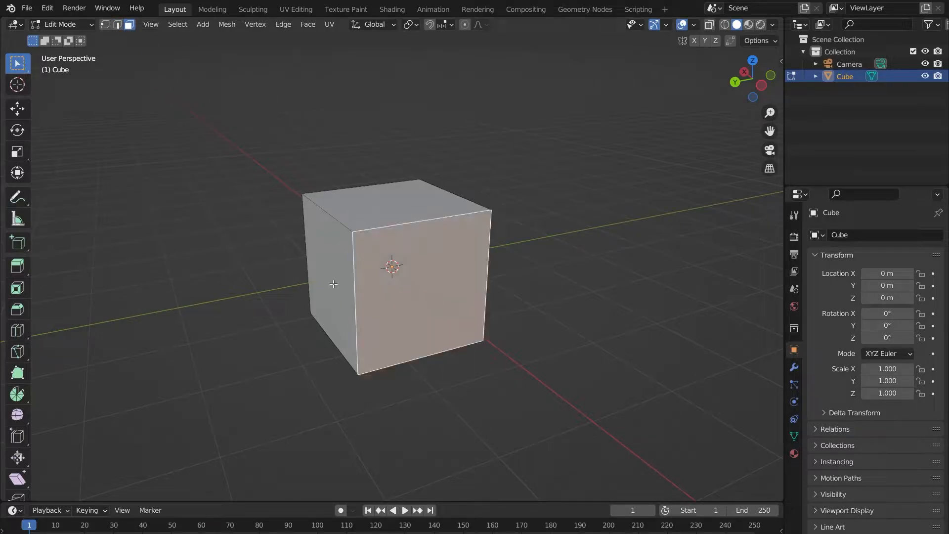
click(334, 285)
click(378, 206)
middle_drag(488, 275, 424, 185)
click(422, 205)
middle_drag(497, 230, 397, 256)
click(396, 257)
Step: Extrude the selected -Y side face of the cube outward by about 2.44 m
middle_drag(498, 238, 591, 240)
key(e)
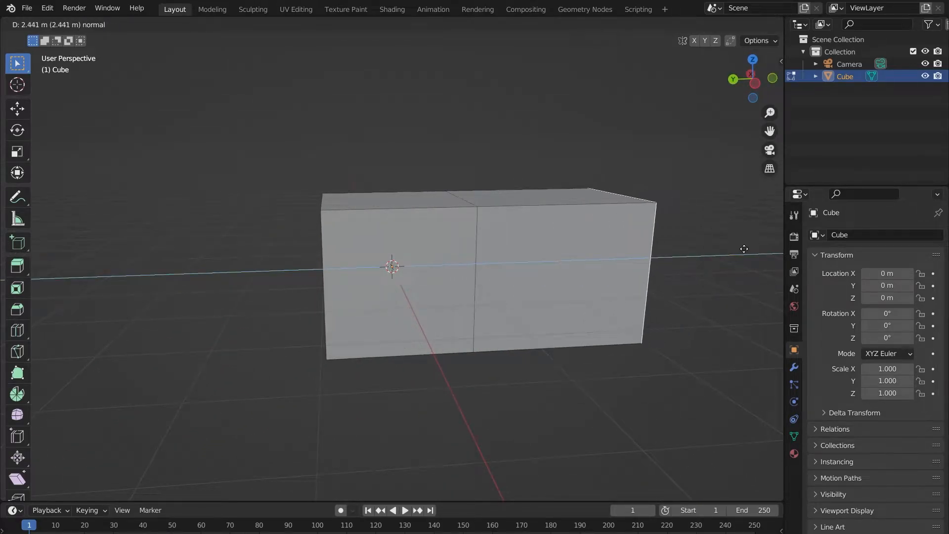
click(742, 248)
middle_drag(676, 228, 669, 235)
scroll(668, 258, down, 2)
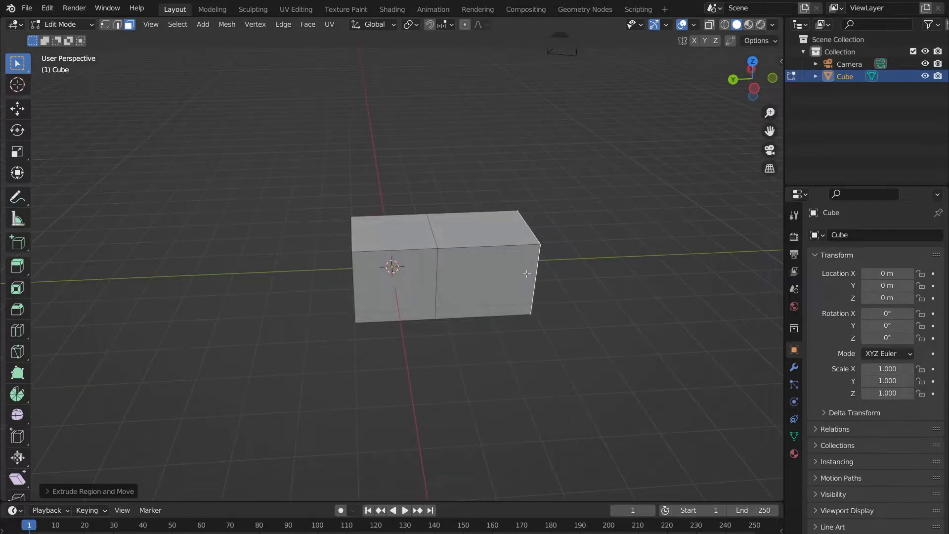
Step: Select both front faces of the extruded block together with the top face of its original half
click(527, 273)
shift+click(421, 281)
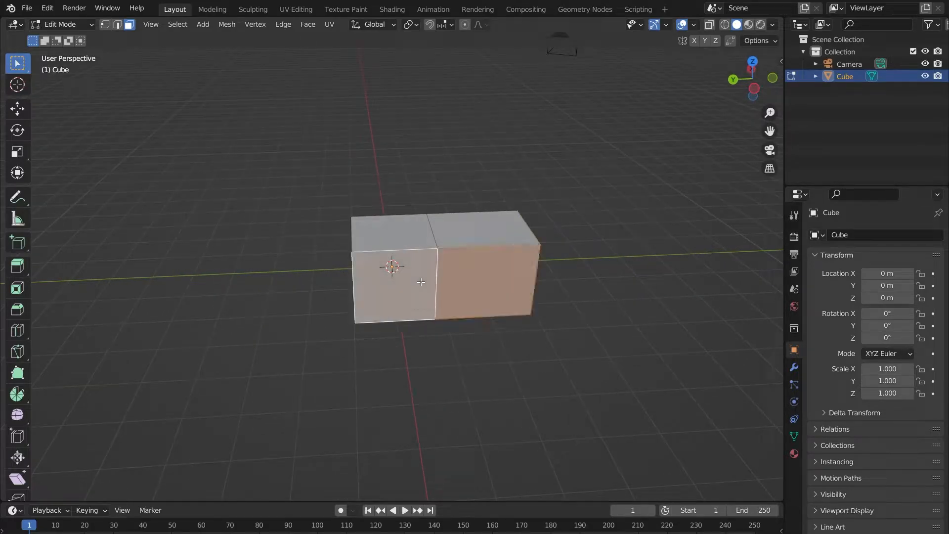
shift+click(416, 233)
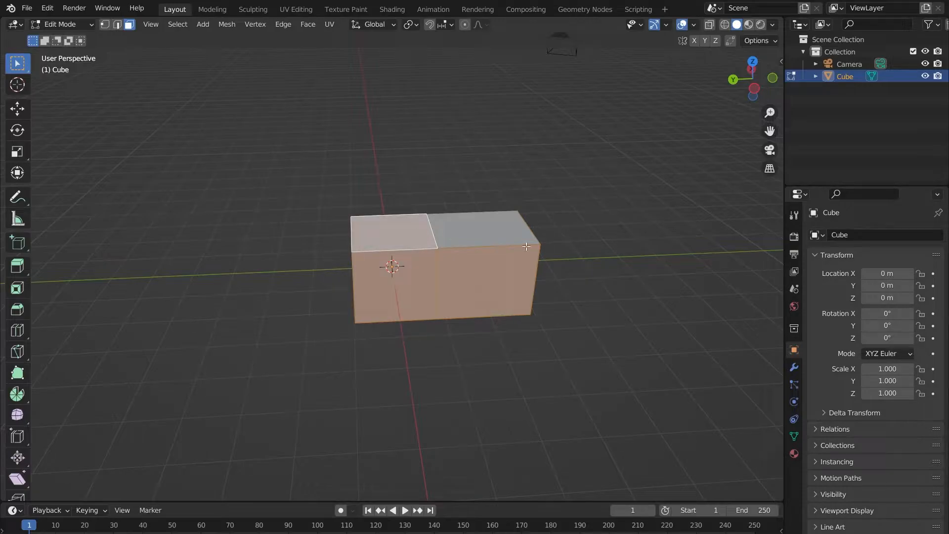
scroll(549, 226, down, 1)
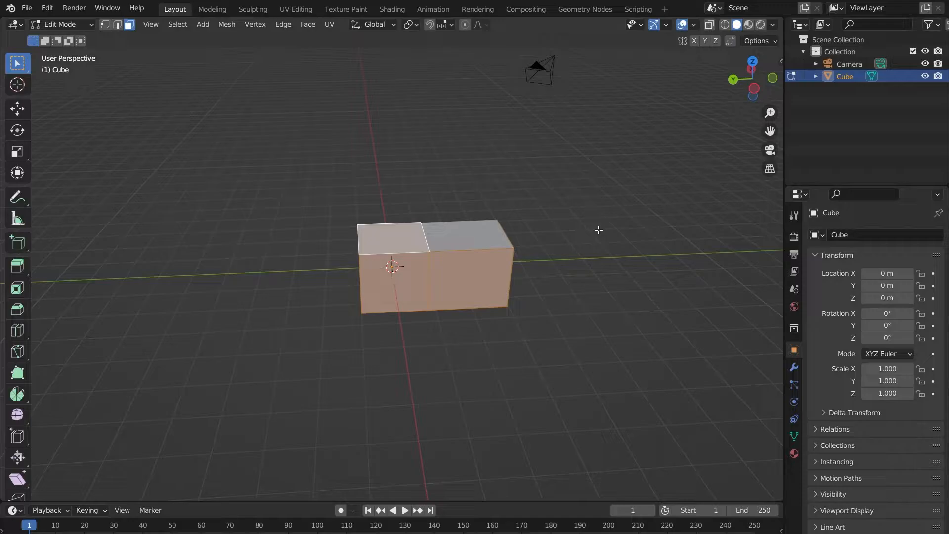
Step: Undo the face selections and the extrusion of the side face
click(604, 245)
key(ctrl+z)
key(ctrl+z)
key(ctrl+z)
key(ctrl+z)
mouse_move(604, 246)
middle_down()
mouse_move(506, 201)
mouse_move(535, 218)
mouse_move(615, 233)
mouse_move(617, 243)
middle_up()
scroll(532, 223, up, 3)
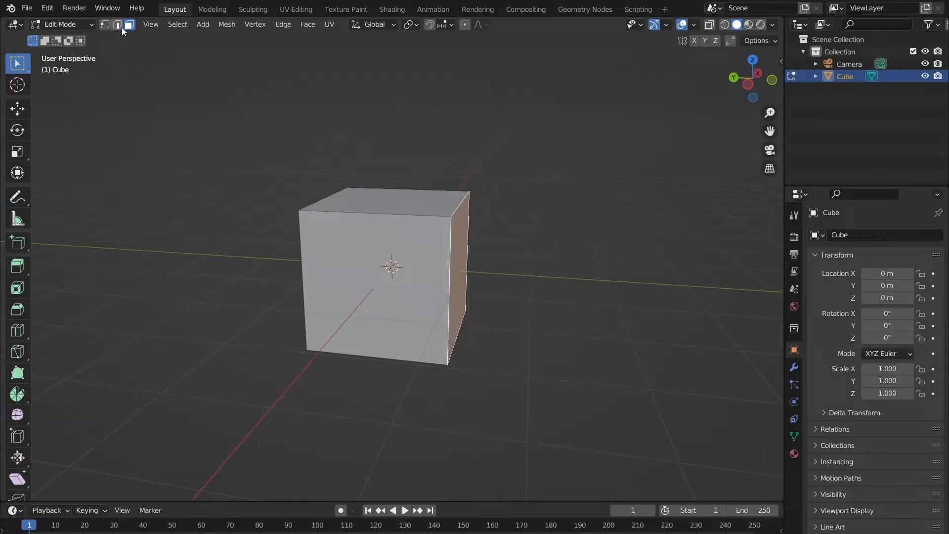
Step: Switch to edge selection and select only the top front edge of the cube
click(120, 28)
key(alt+a)
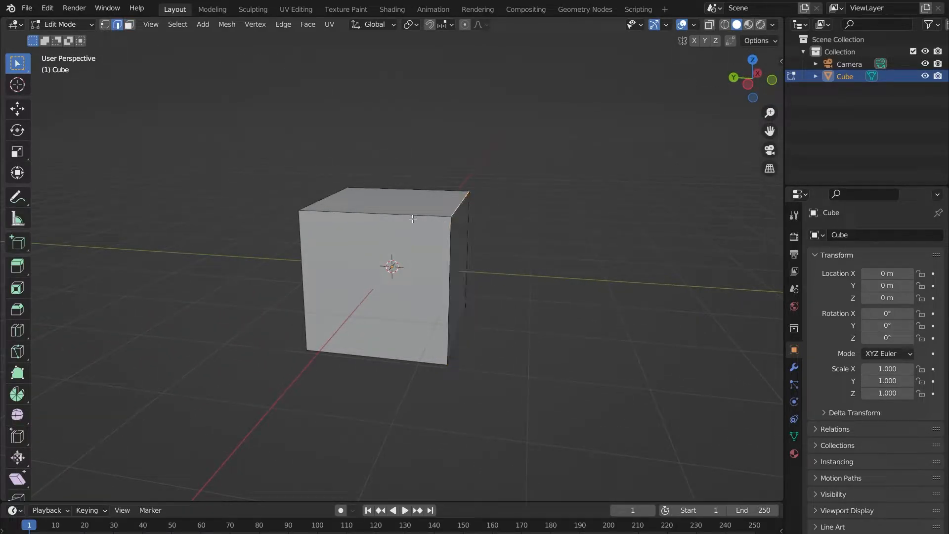
click(412, 215)
Step: Switch to vertex selection and pick the four corner vertices of the cube's front face so the whole face is selected
click(105, 24)
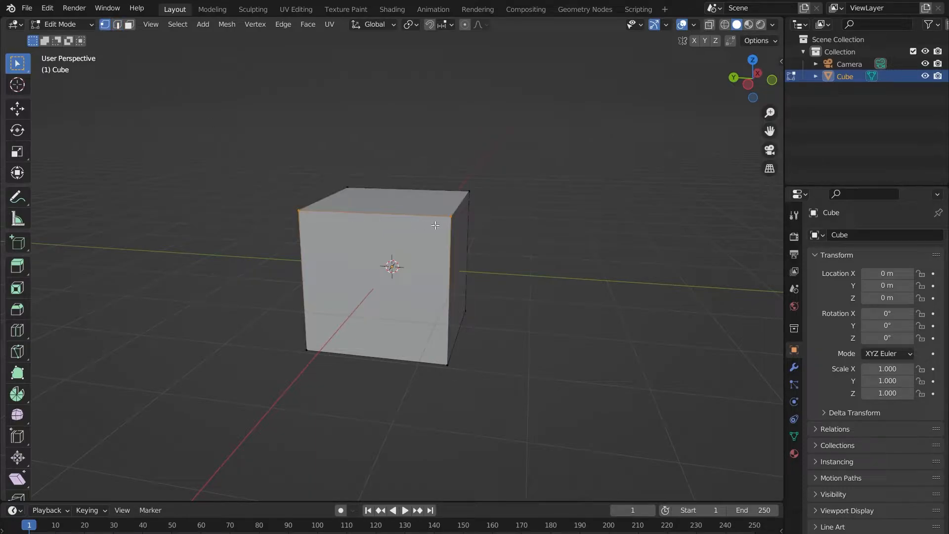
click(448, 216)
click(310, 211)
click(449, 216)
click(450, 367)
shift+click(311, 350)
middle_drag(500, 277, 330, 176)
middle_drag(332, 269, 598, 325)
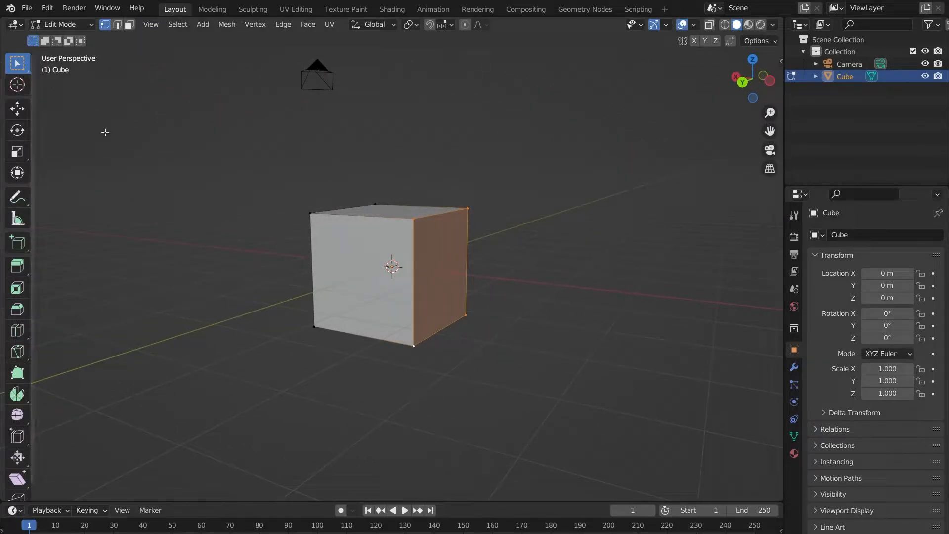
Step: Cut a diagonal across the cube's top face between two opposite corners with the Knife tool
scroll(496, 233, down, 3)
middle_drag(496, 232, 303, 251)
scroll(423, 255, up, 3)
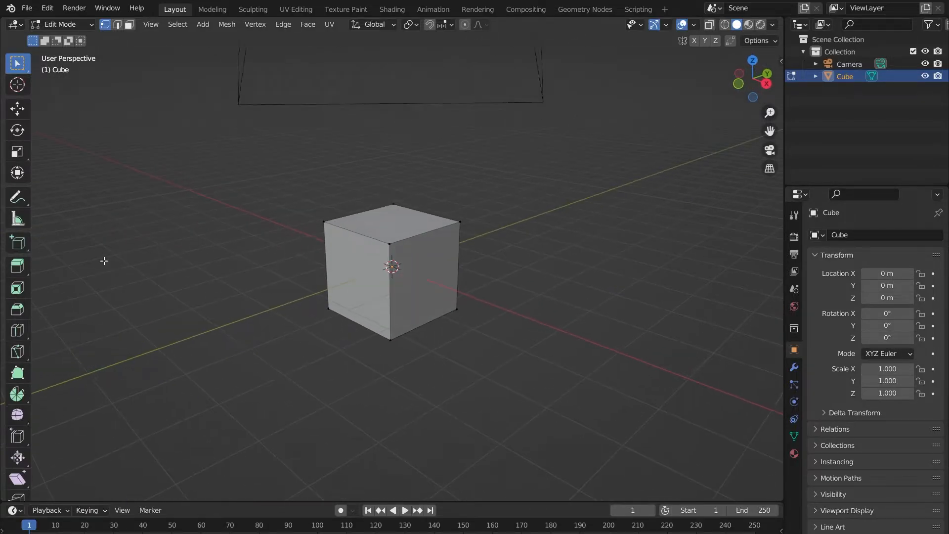
scroll(44, 341, up, 2)
click(17, 352)
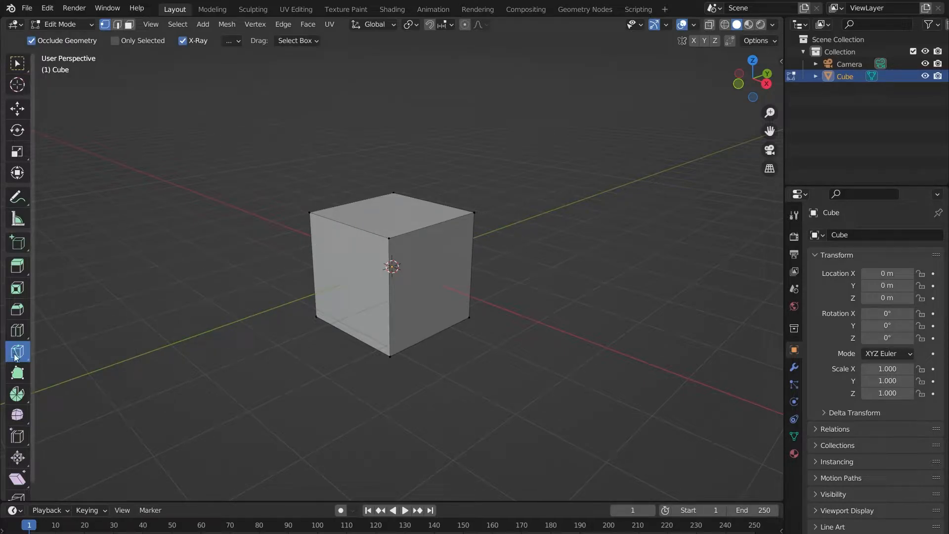
mouse_move(425, 193)
middle_down()
mouse_move(366, 237)
mouse_move(411, 200)
middle_up()
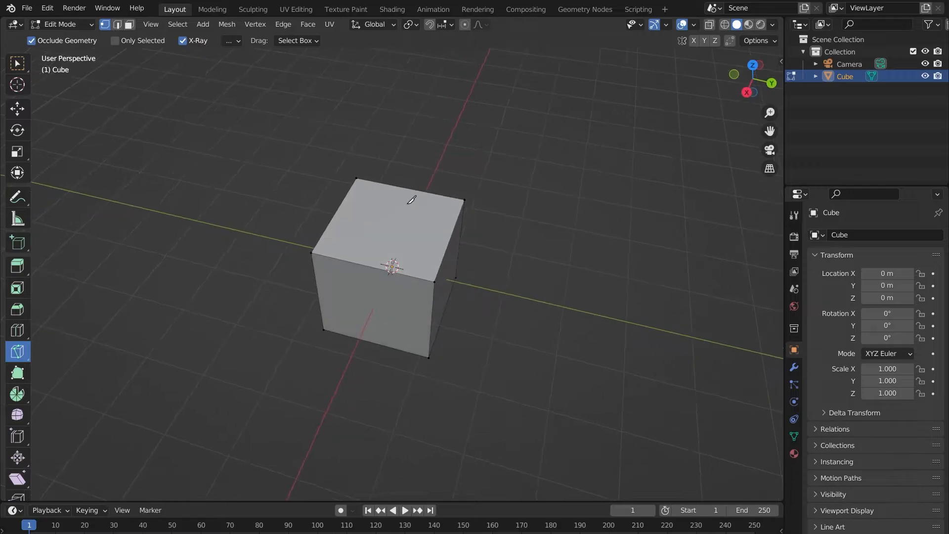
click(465, 199)
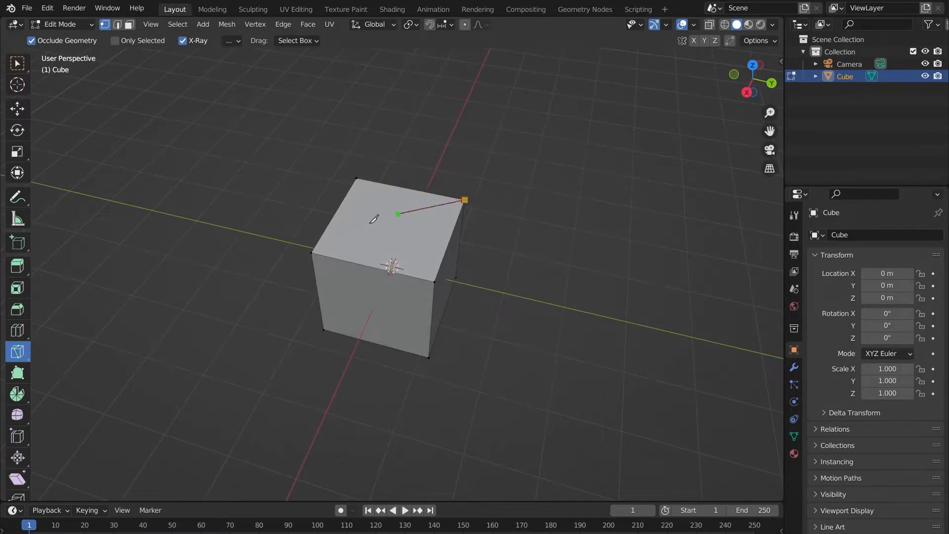
click(311, 252)
key(Return)
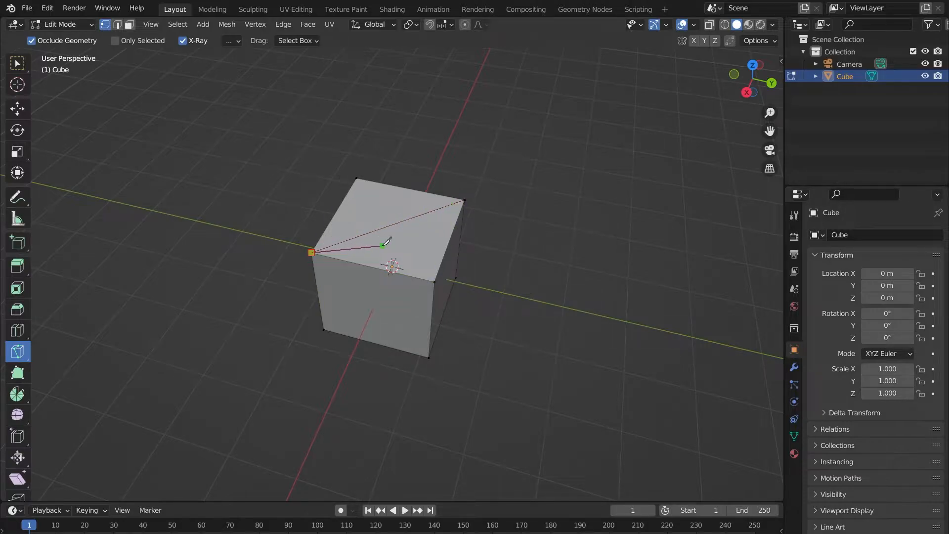
key(Return)
Step: Cut the other diagonal across the top face with the Knife tool and switch to edge selection
click(358, 177)
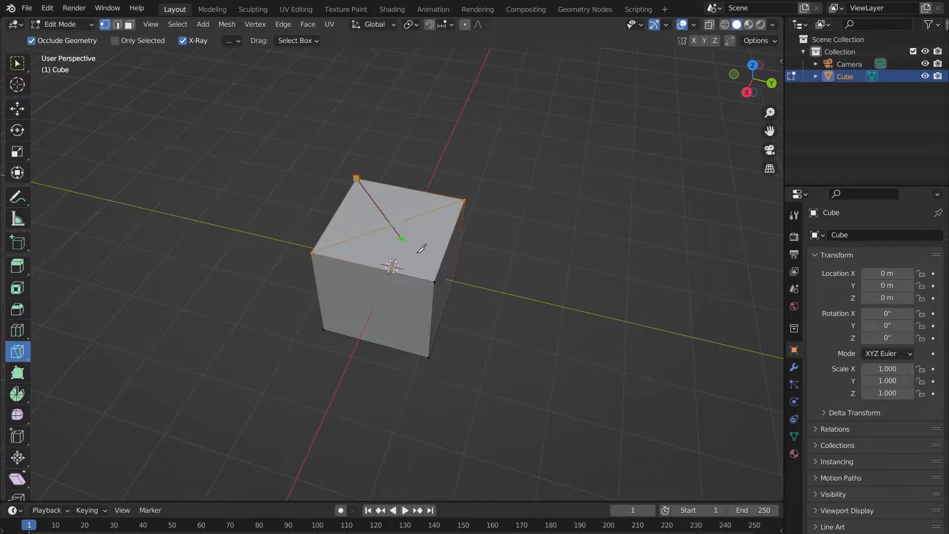
click(434, 281)
key(Return)
middle_drag(410, 215, 446, 195)
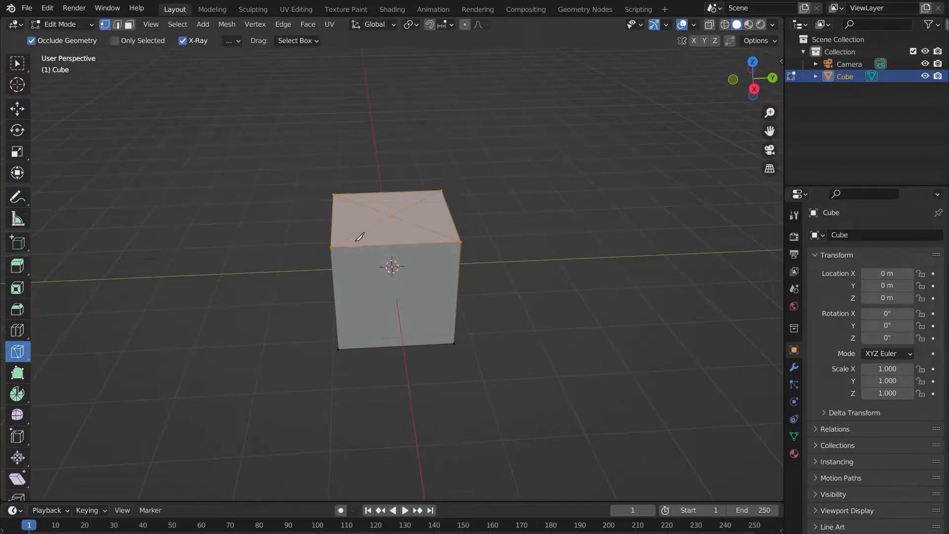
click(117, 25)
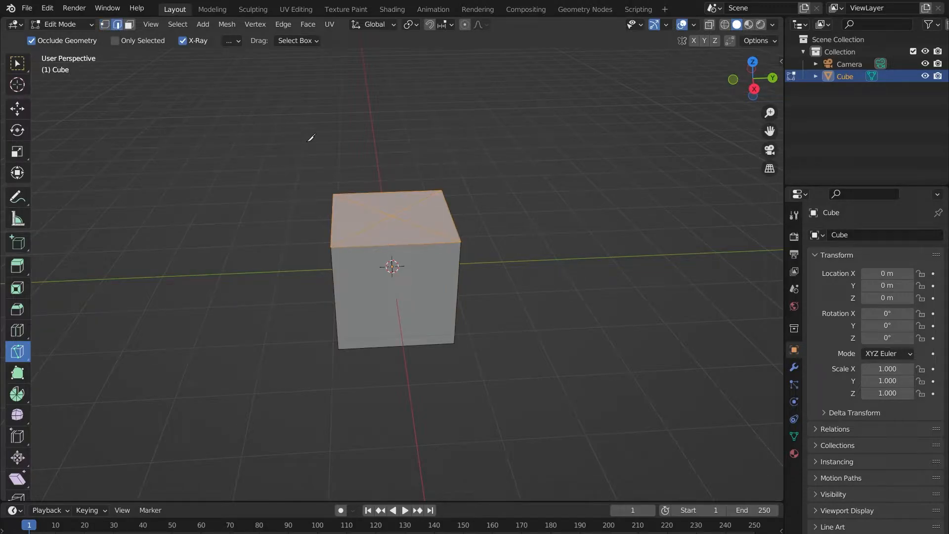
Step: Switch to the Select Box tool and select the diagonal edge segments on the cube's top face one at a time
click(462, 191)
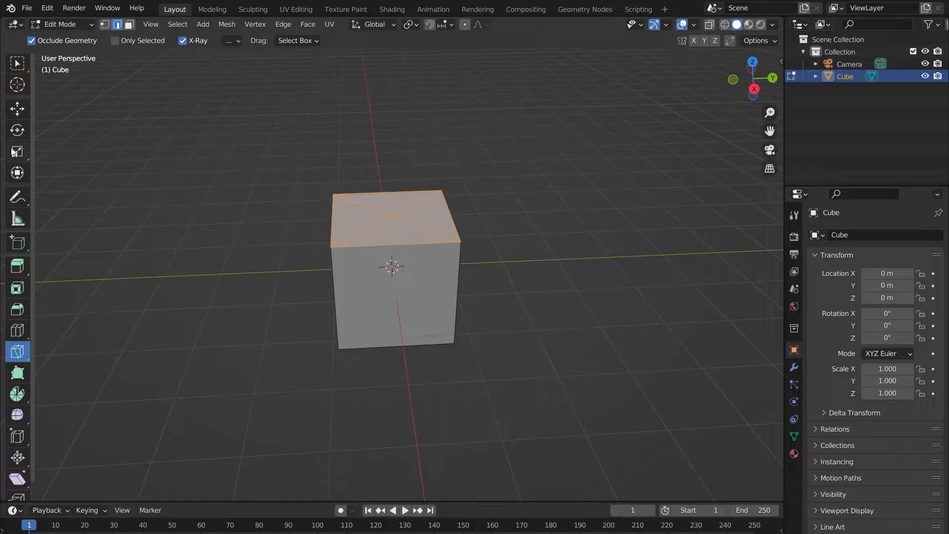
click(18, 115)
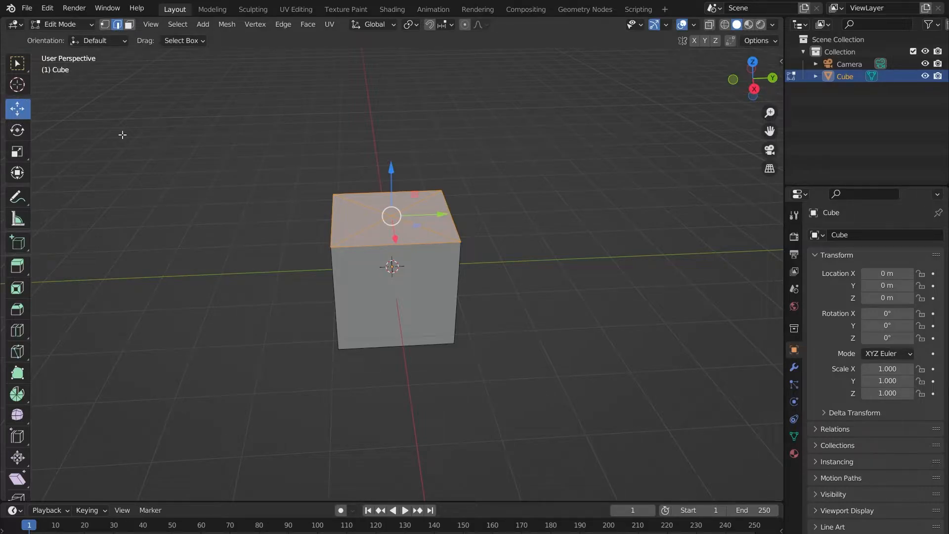
click(11, 69)
scroll(309, 192, up, 3)
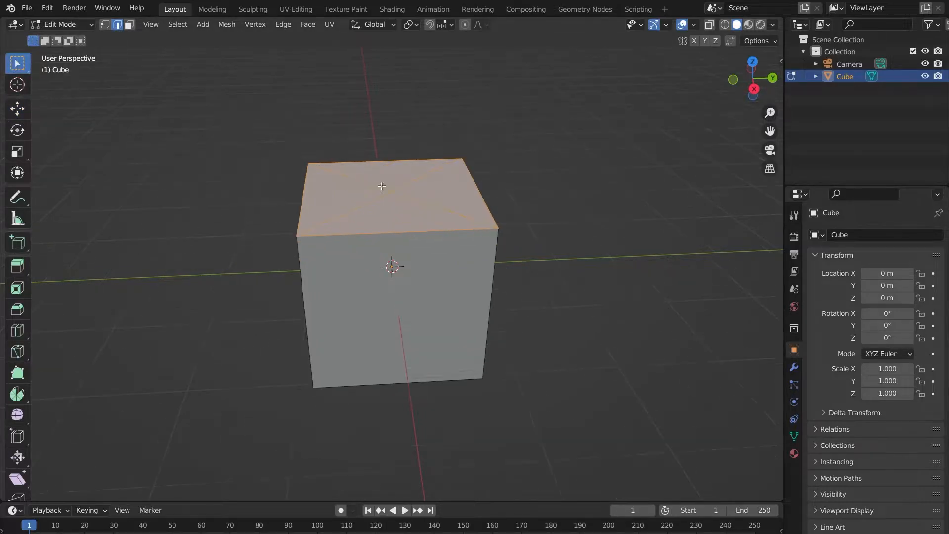
middle_drag(363, 191, 240, 75)
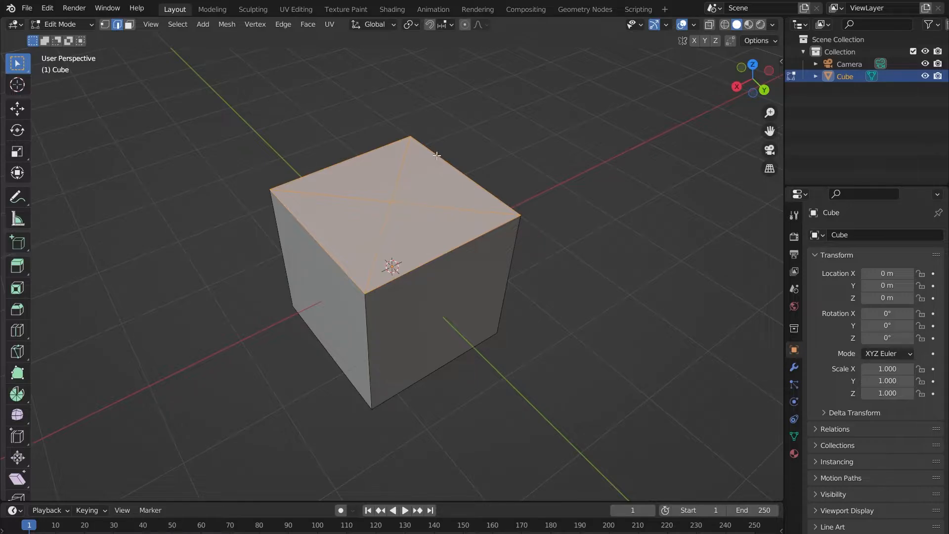
click(436, 205)
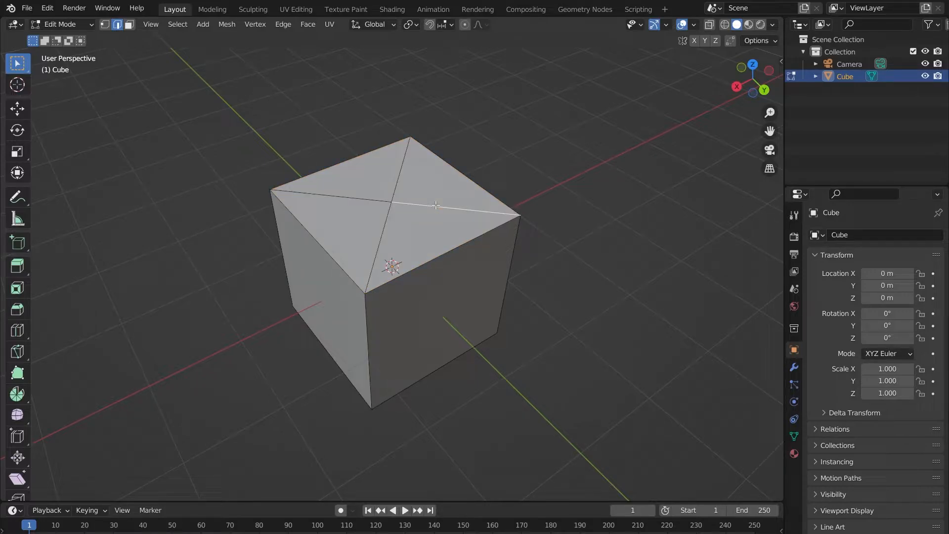
click(383, 197)
click(388, 225)
Step: In vertex selection, pick the centre vertex of the top face and move it up along Z to form a pointed roof
click(104, 24)
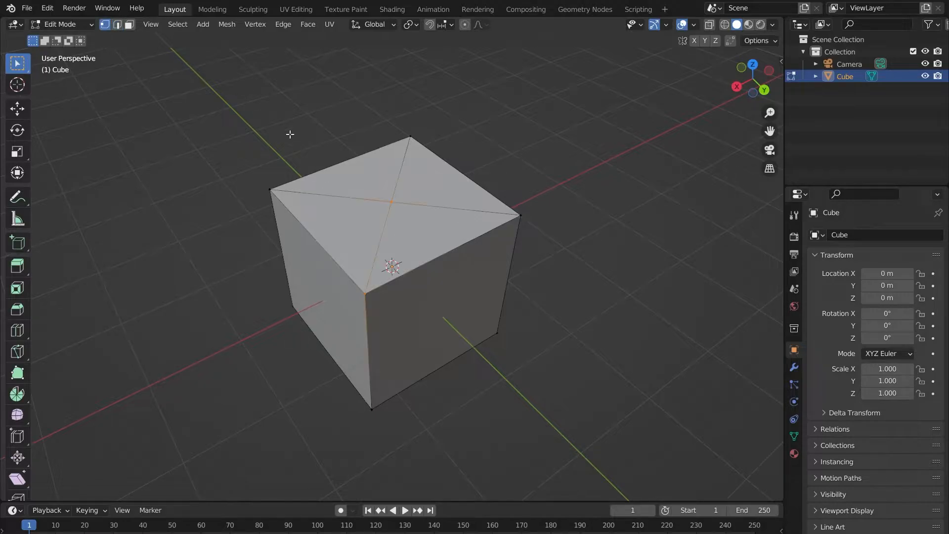
click(392, 200)
middle_drag(436, 216, 181, 59)
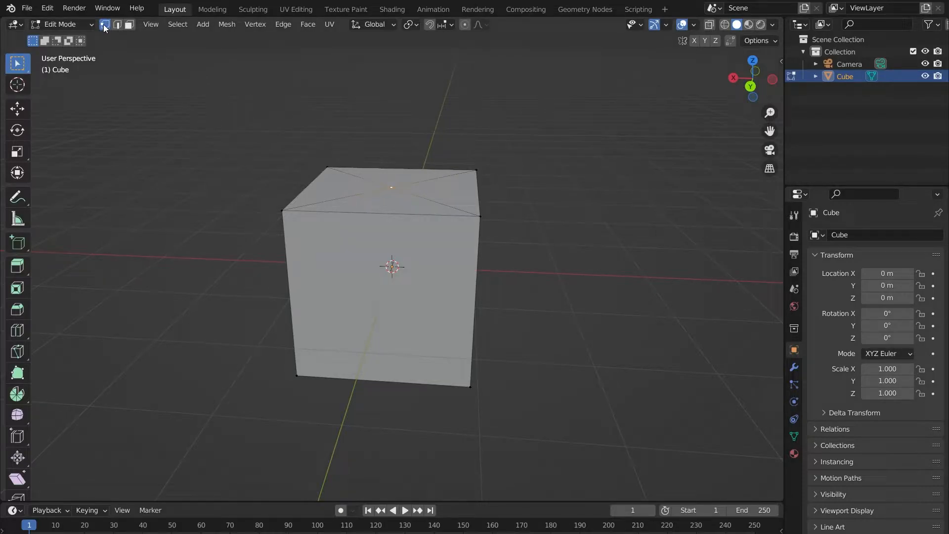
click(17, 109)
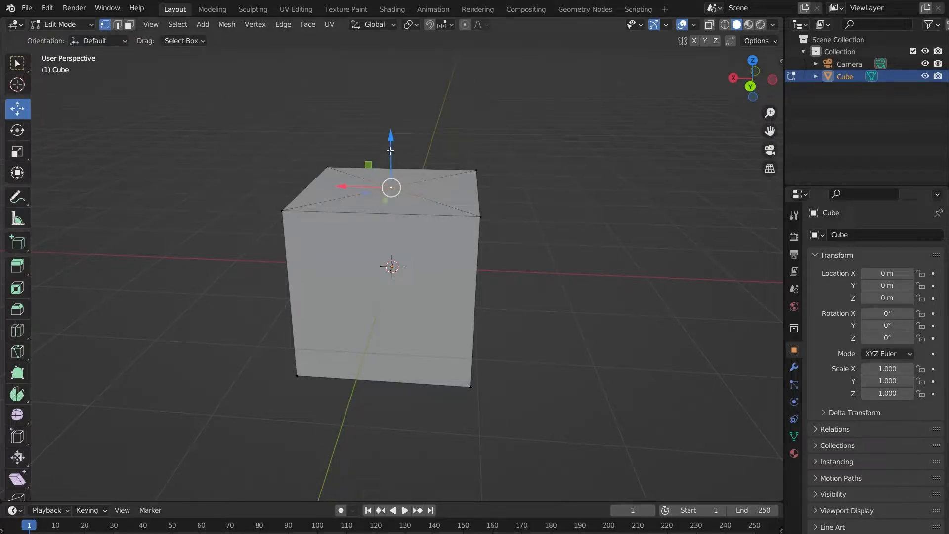
drag(391, 144, 390, 97)
middle_drag(559, 139, 464, 148)
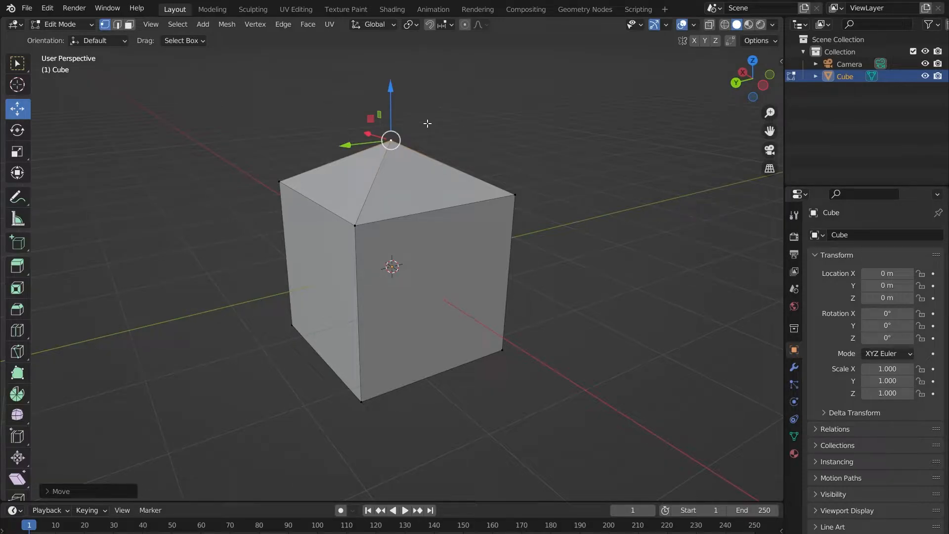
middle_drag(339, 89, 399, 110)
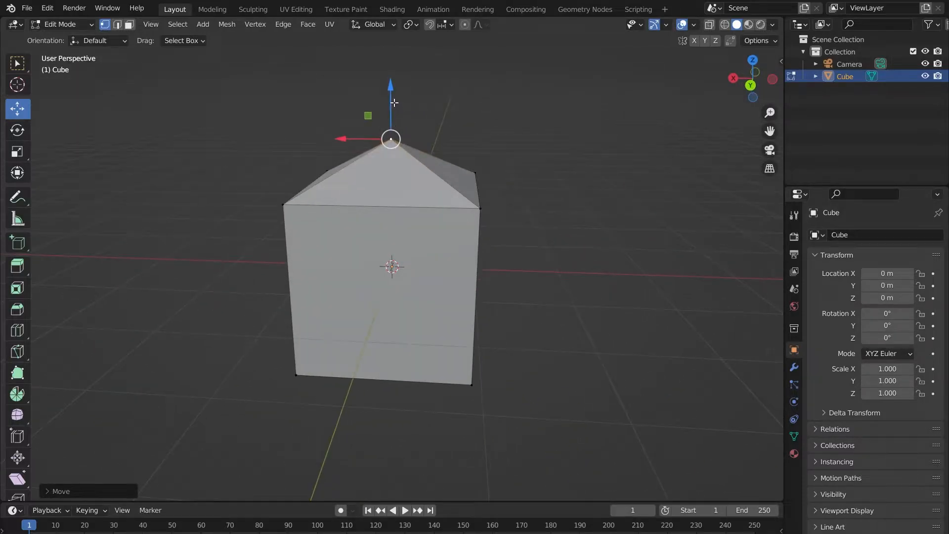
mouse_move(582, 139)
middle_down()
mouse_move(538, 121)
mouse_move(597, 129)
middle_up()
click(596, 129)
middle_drag(383, 110, 506, 125)
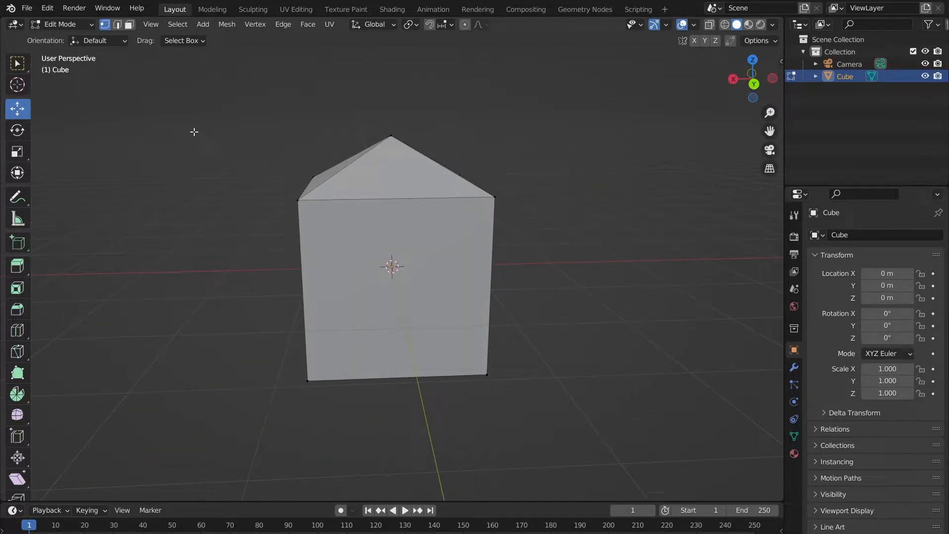
Step: Switch to face selection with X-ray enabled and box-select the four sloping roof faces
middle_drag(85, 131, 92, 166)
middle_drag(315, 191, 374, 193)
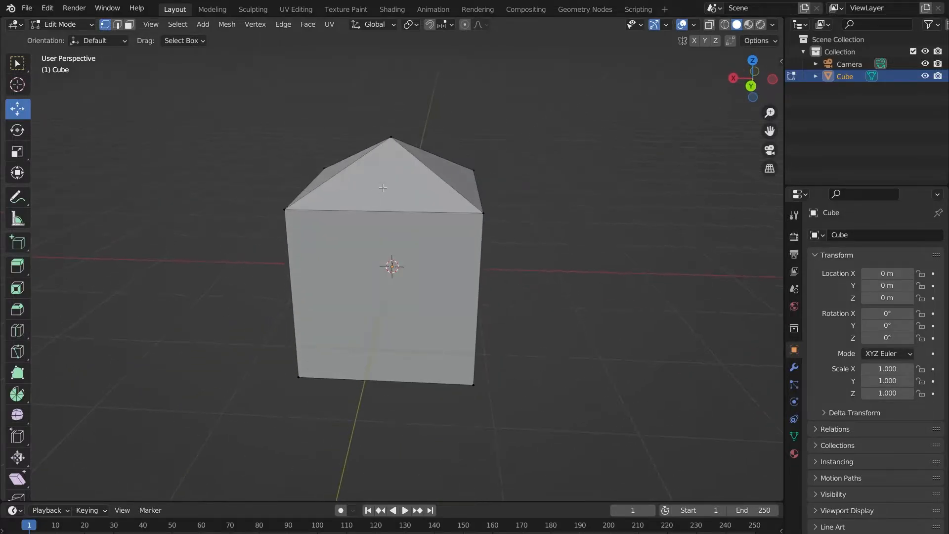
click(129, 24)
click(709, 25)
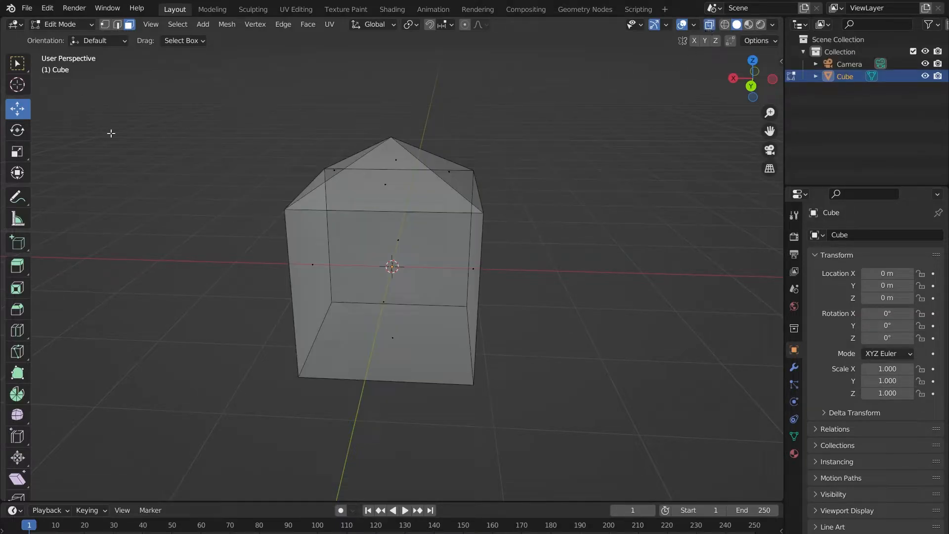
middle_drag(185, 129, 238, 107)
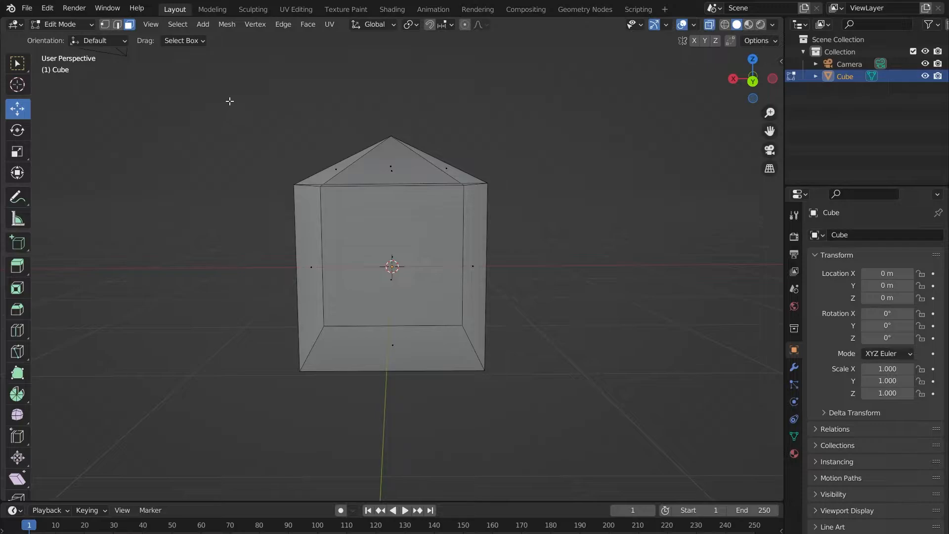
drag(230, 101, 527, 179)
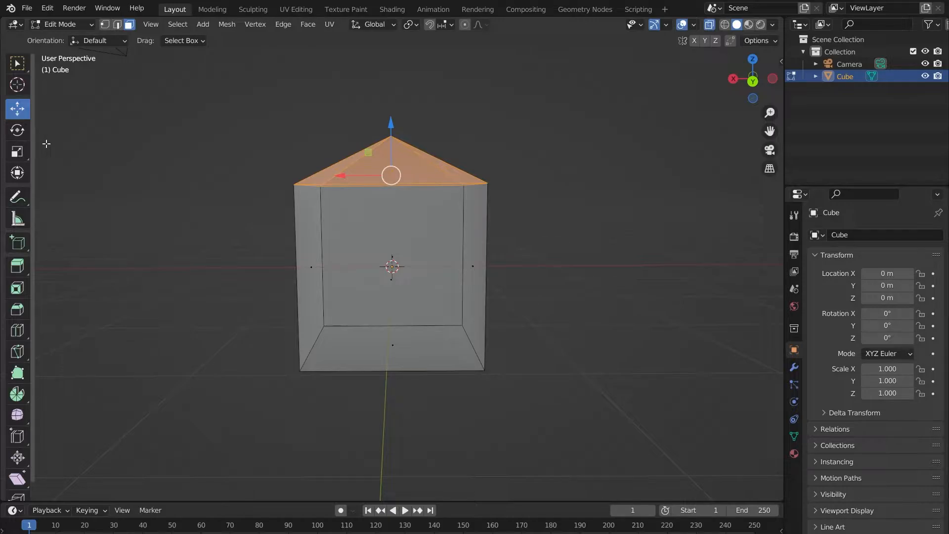
Step: Split the selected roof faces from the cube and move them up along Z, away from the body
middle_drag(544, 170, 534, 150)
middle_drag(446, 131, 470, 177)
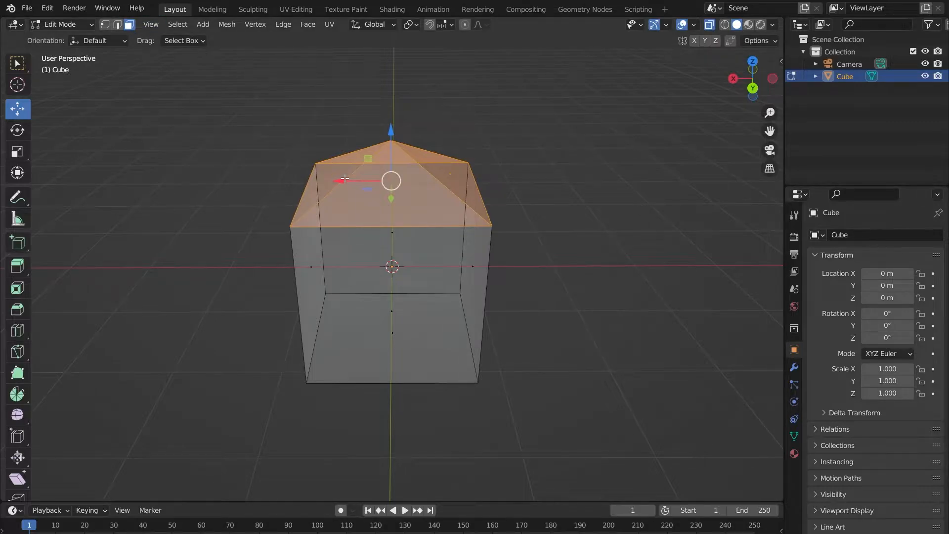
middle_drag(418, 187, 426, 177)
right_click(420, 170)
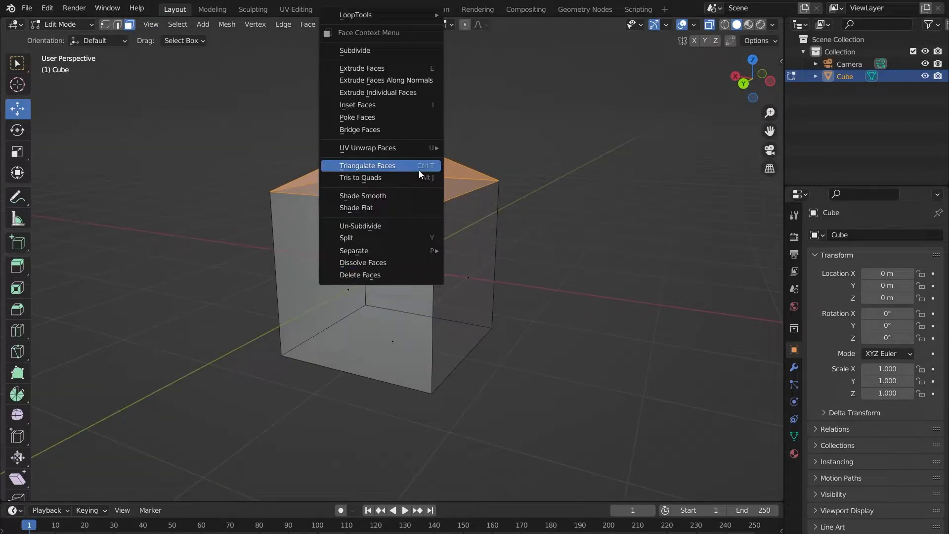
right_click(411, 133)
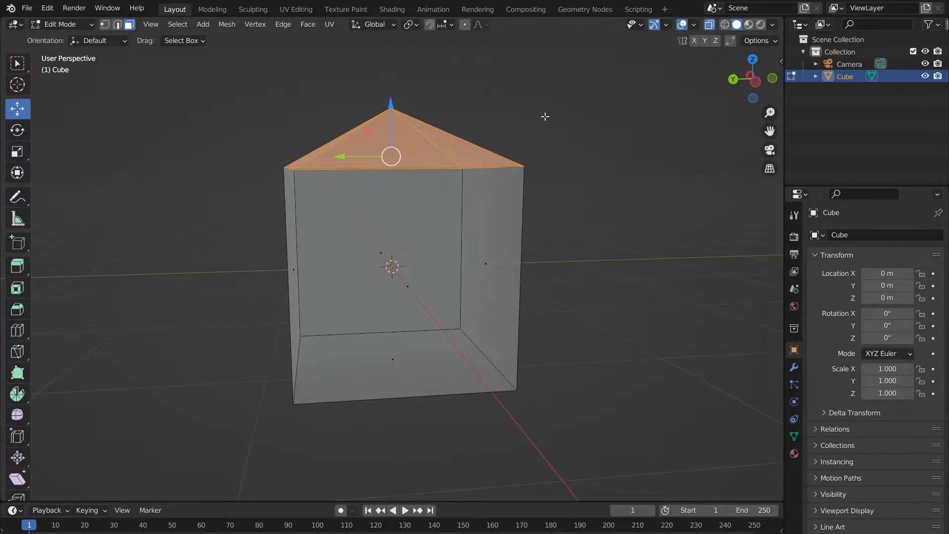
middle_drag(544, 116, 417, 103)
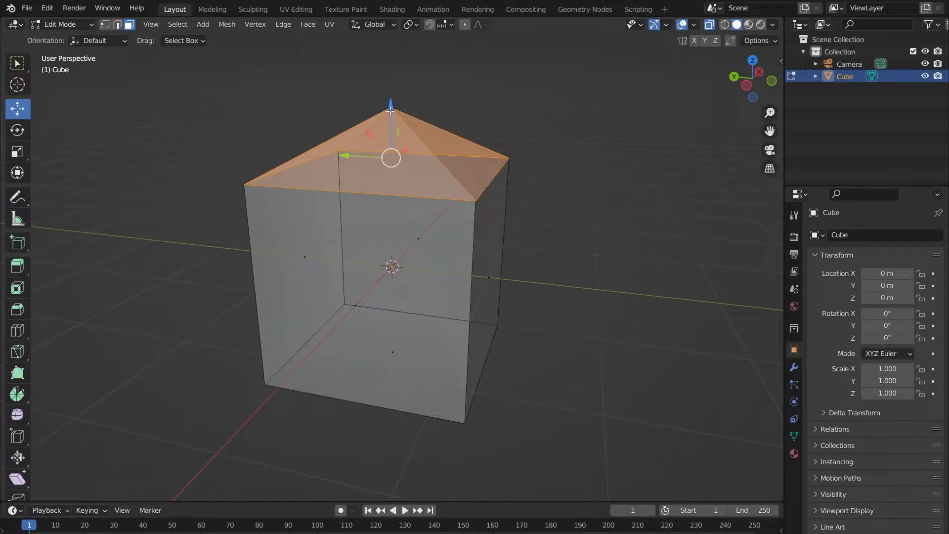
drag(390, 111, 389, 68)
Step: Examine the gap between the raised roof and the body from several angles and deselect everything
scroll(465, 85, down, 4)
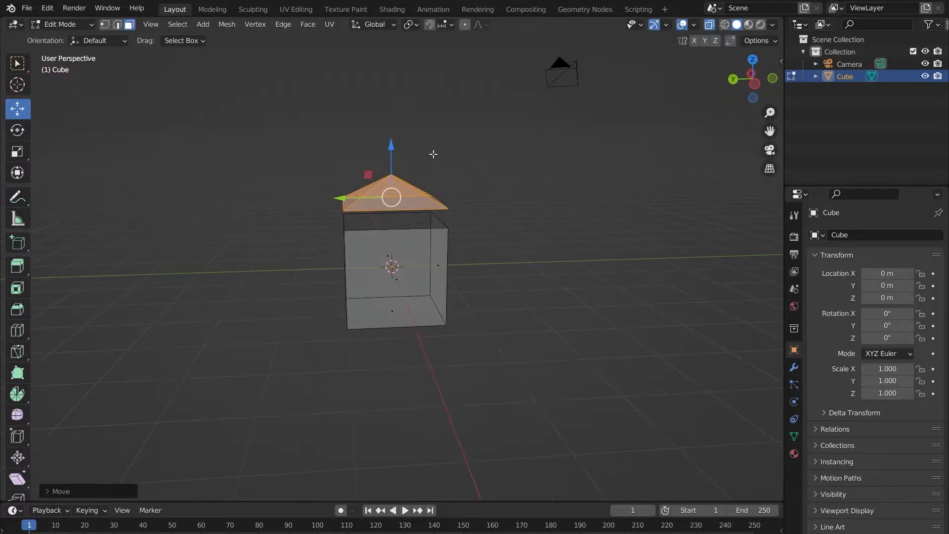
middle_drag(469, 213, 433, 238)
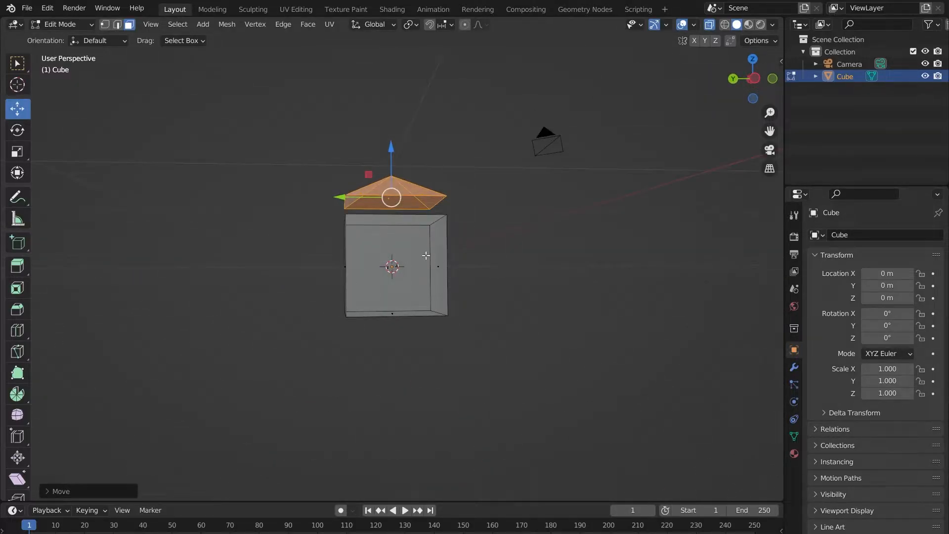
middle_drag(491, 223, 425, 247)
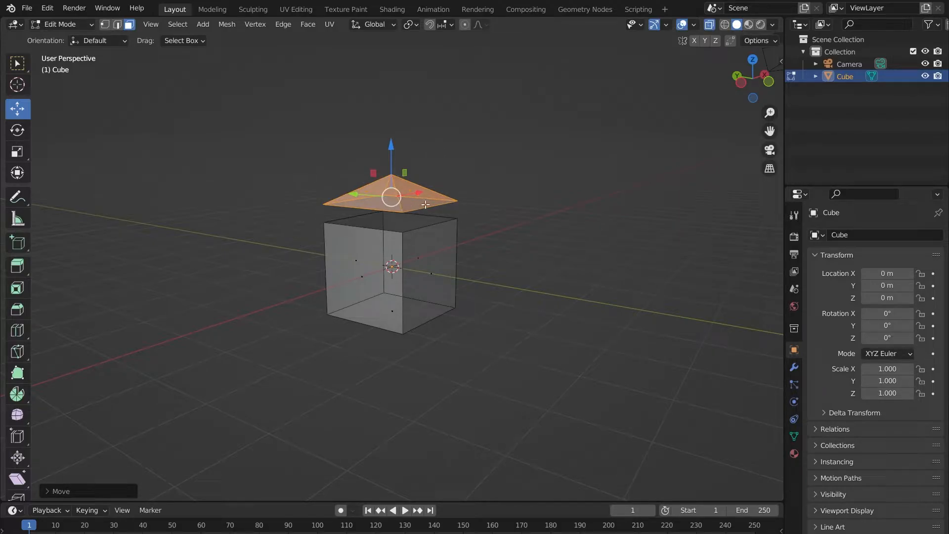
middle_drag(432, 261, 492, 250)
scroll(471, 249, up, 4)
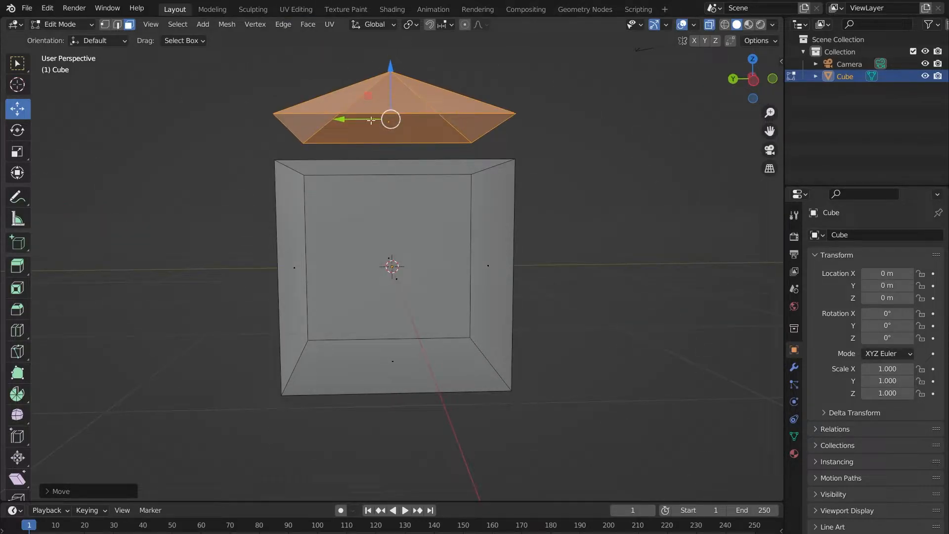
scroll(488, 282, down, 2)
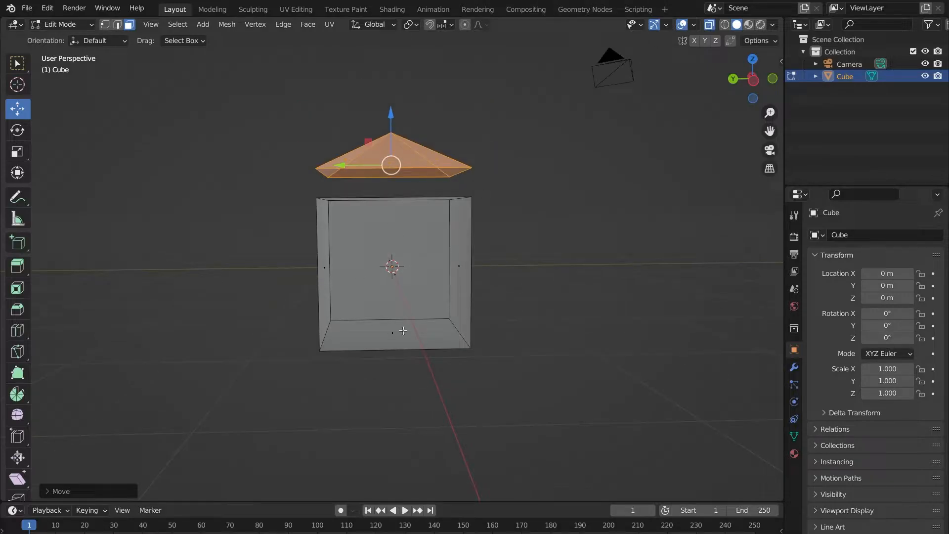
scroll(449, 319, down, 1)
middle_drag(447, 317, 515, 297)
click(516, 297)
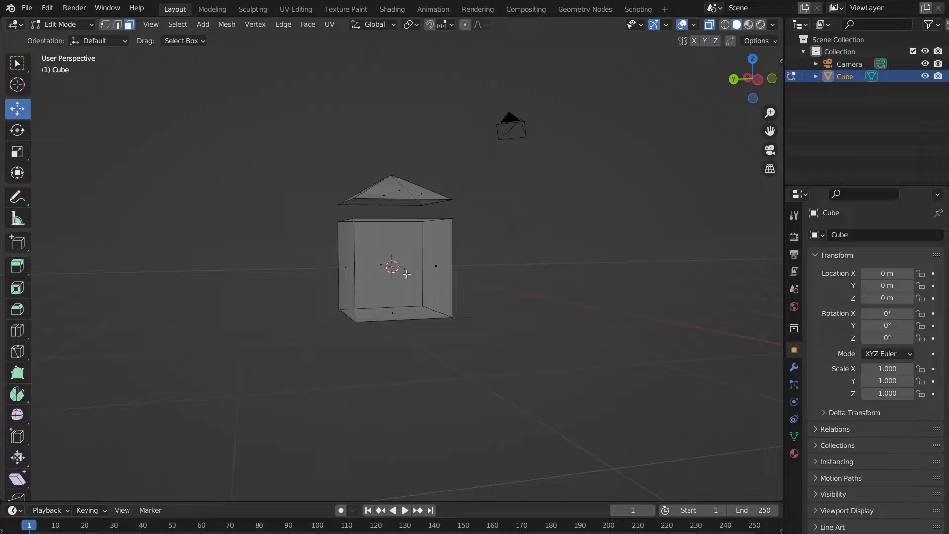
Step: Select the body's bottom face and scale it up along X and Y so the walls flare outward
middle_drag(406, 274, 396, 335)
click(396, 336)
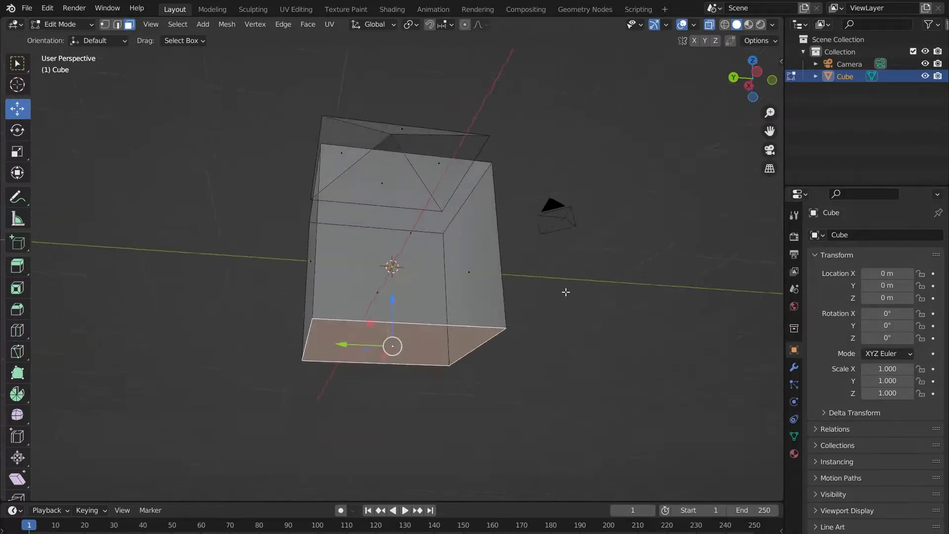
middle_drag(565, 292, 2, 234)
click(18, 154)
scroll(393, 324, down, 3)
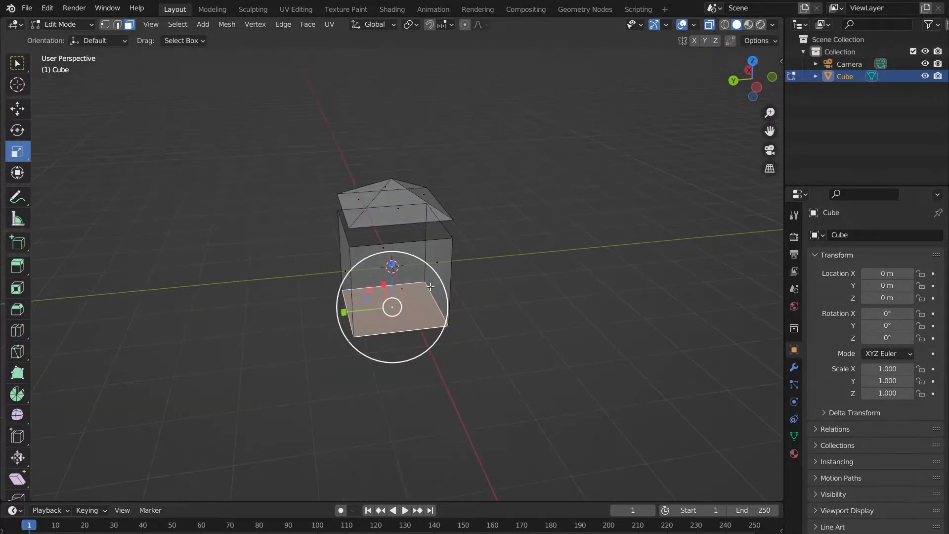
middle_drag(393, 324, 447, 309)
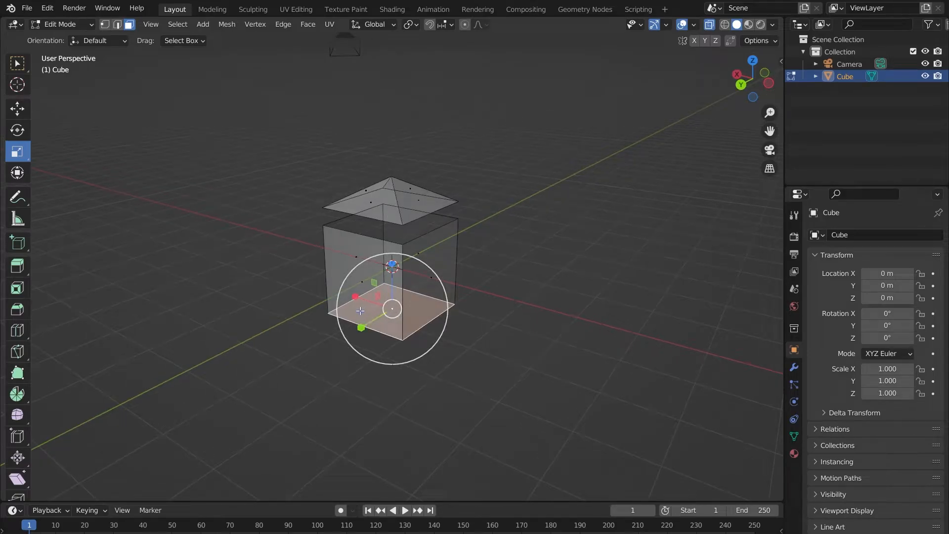
drag(359, 310, 340, 318)
Step: Move the enlarged bottom face down along Z to lengthen the body, and deselect it
middle_drag(340, 317, 282, 290)
click(19, 113)
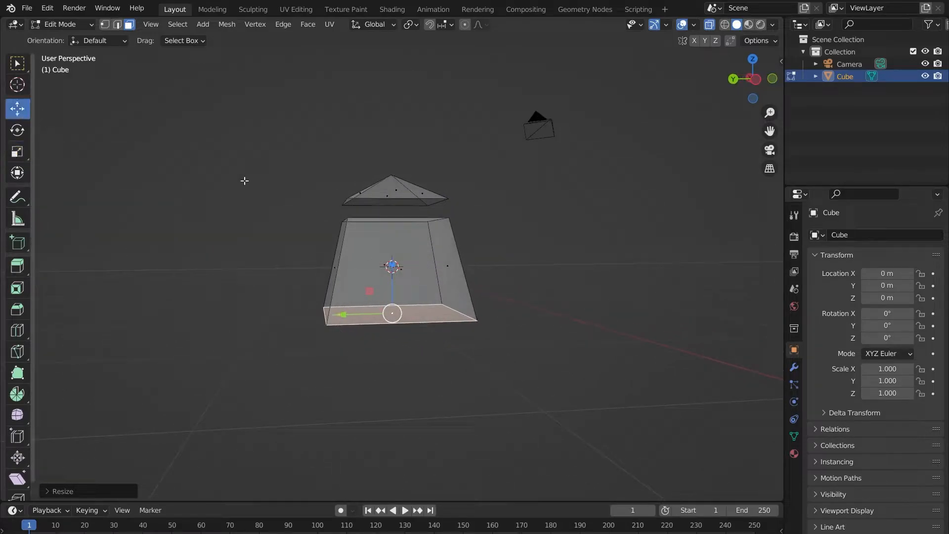
middle_drag(459, 290, 443, 284)
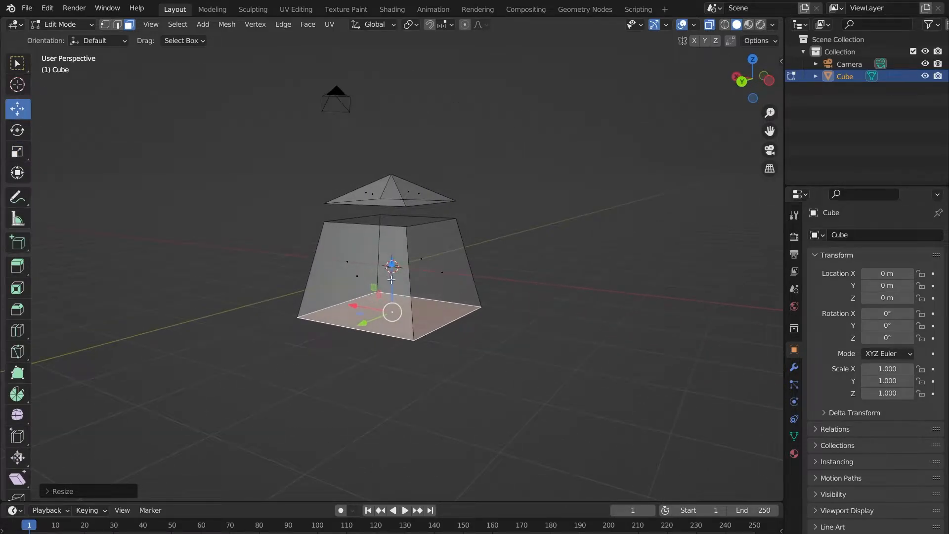
drag(393, 283, 393, 303)
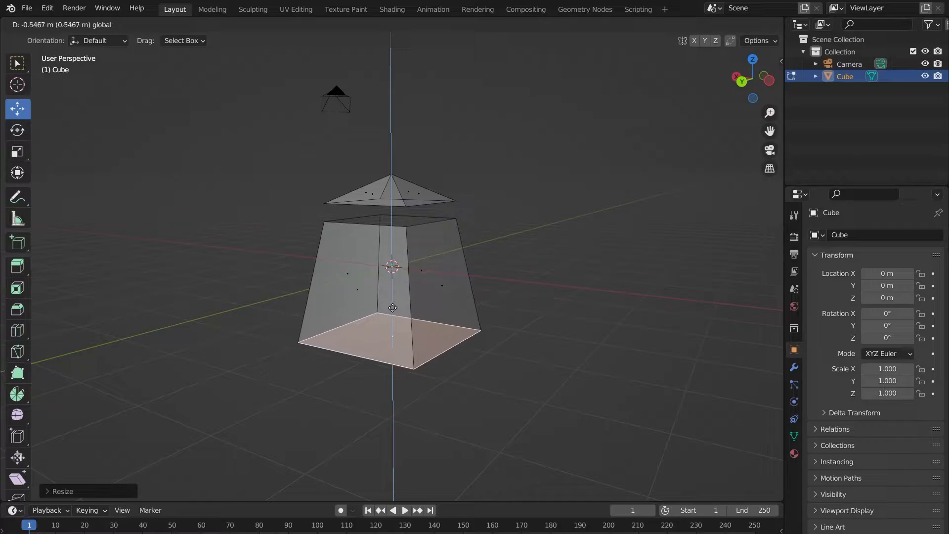
click(393, 304)
middle_drag(393, 304, 460, 275)
click(394, 297)
scroll(485, 277, up, 3)
scroll(428, 277, down, 3)
click(582, 265)
Step: Box-select all faces of the lower body, leaving out the roof, and subdivide them once
middle_drag(286, 265, 391, 273)
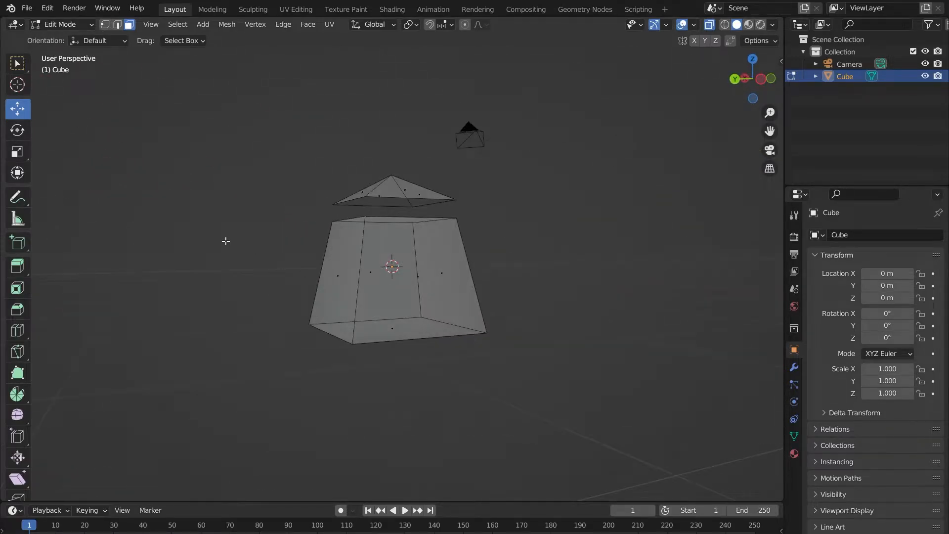
drag(213, 238, 643, 393)
middle_drag(709, 343, 483, 301)
right_click(457, 277)
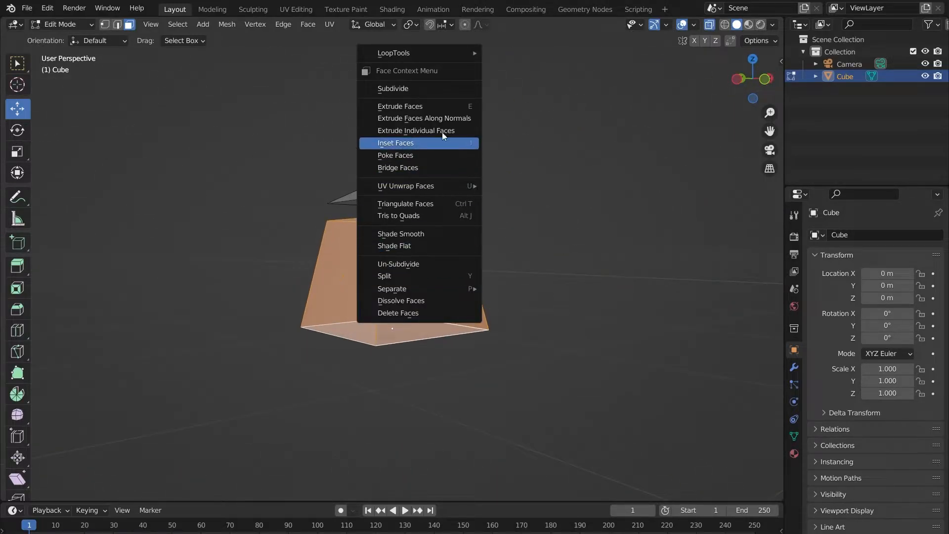
click(432, 91)
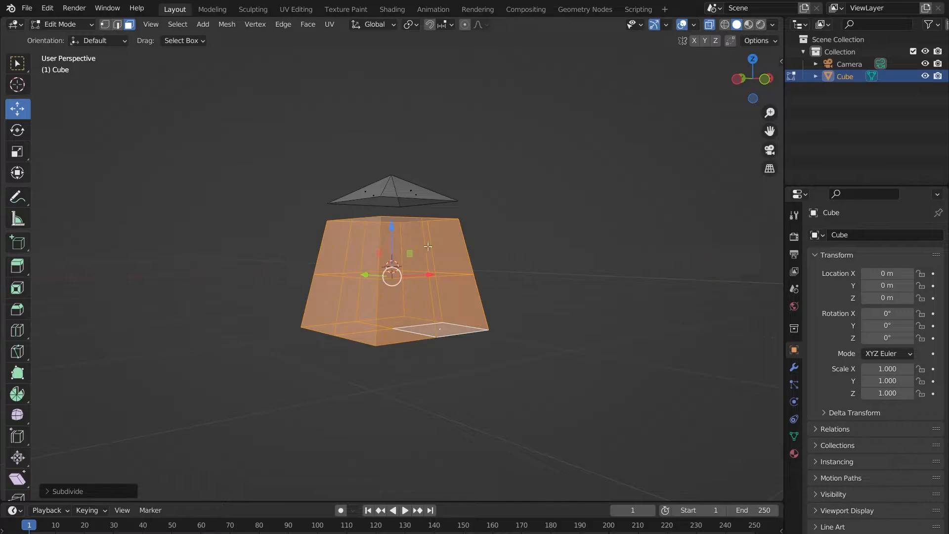
Step: Subdivide the selected body faces two more times into a fine grid and deselect everything
middle_drag(533, 282, 537, 159)
right_click(409, 241)
click(387, 238)
right_click(385, 201)
click(386, 205)
click(516, 247)
scroll(372, 150, up, 3)
scroll(320, 142, down, 3)
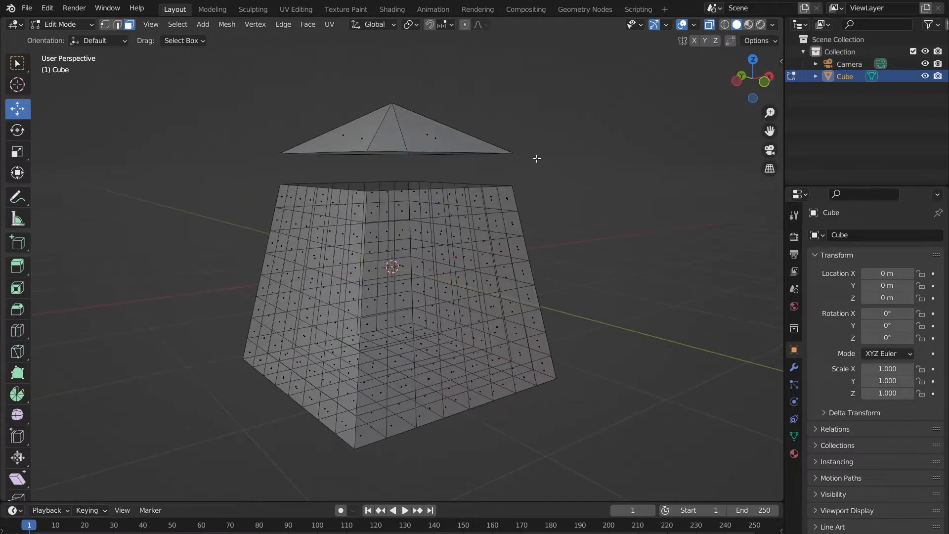
Step: Turn off X-ray so that only the visible faces of the subdivided body can be selected
click(709, 26)
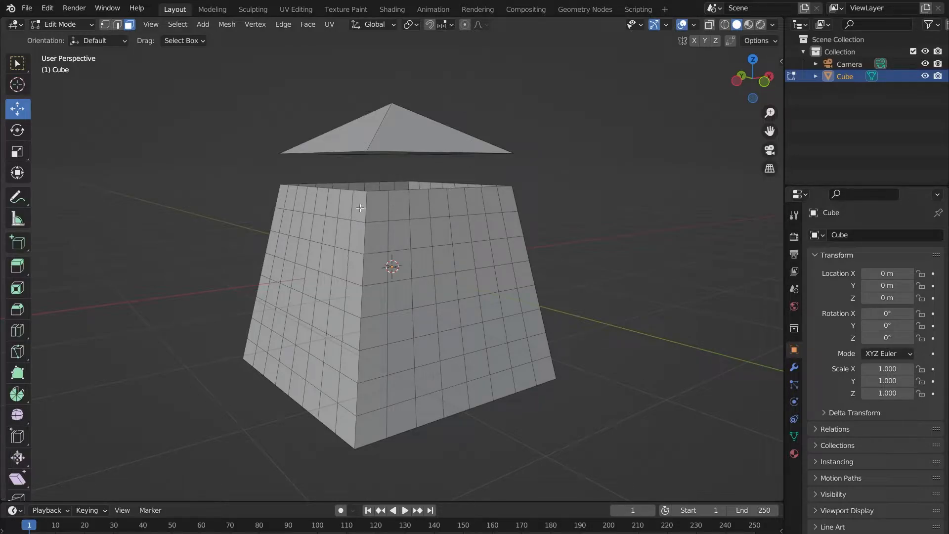
middle_drag(420, 217, 448, 235)
scroll(424, 215, up, 3)
scroll(424, 215, down, 3)
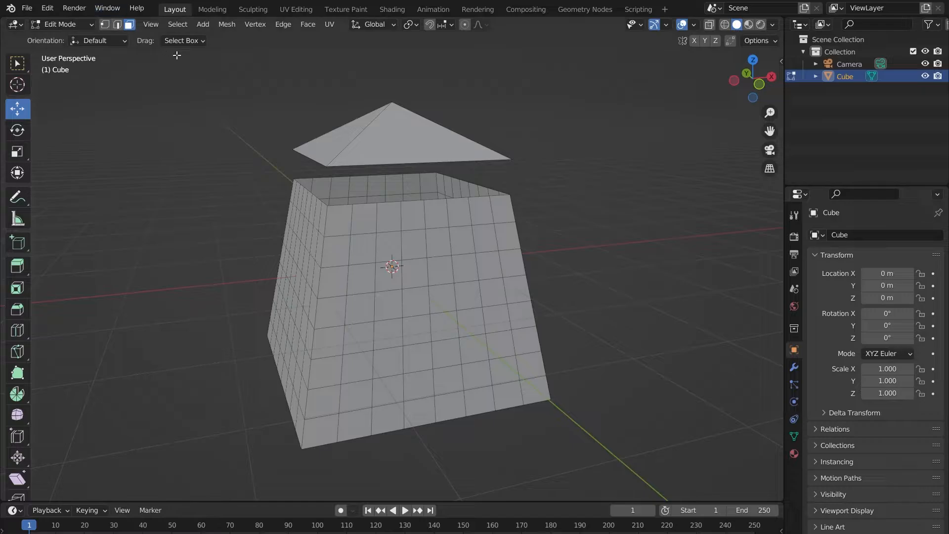
Step: Select individual small faces one at a time at various spots on one subdivided wall of the body
click(388, 216)
click(413, 212)
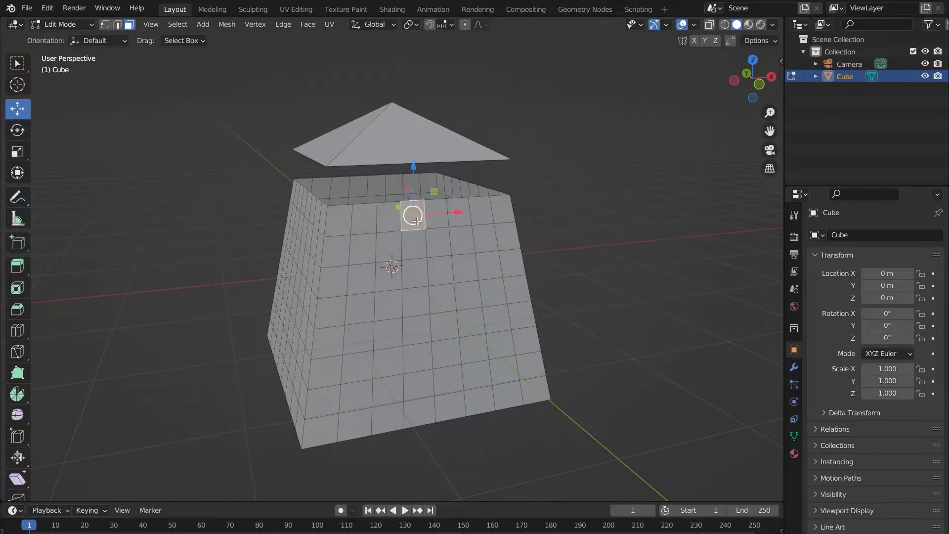
click(464, 268)
click(389, 300)
click(424, 332)
click(443, 329)
click(443, 299)
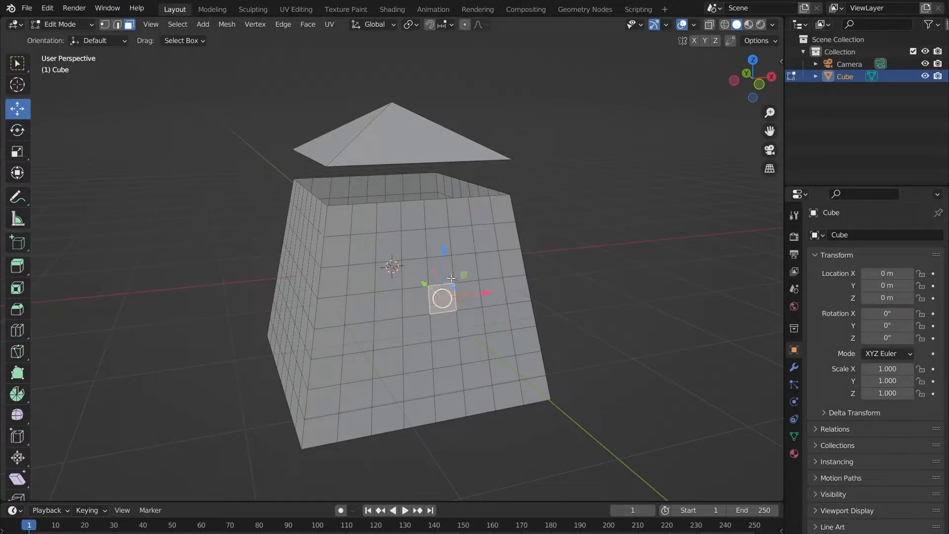
click(473, 239)
click(415, 215)
click(330, 219)
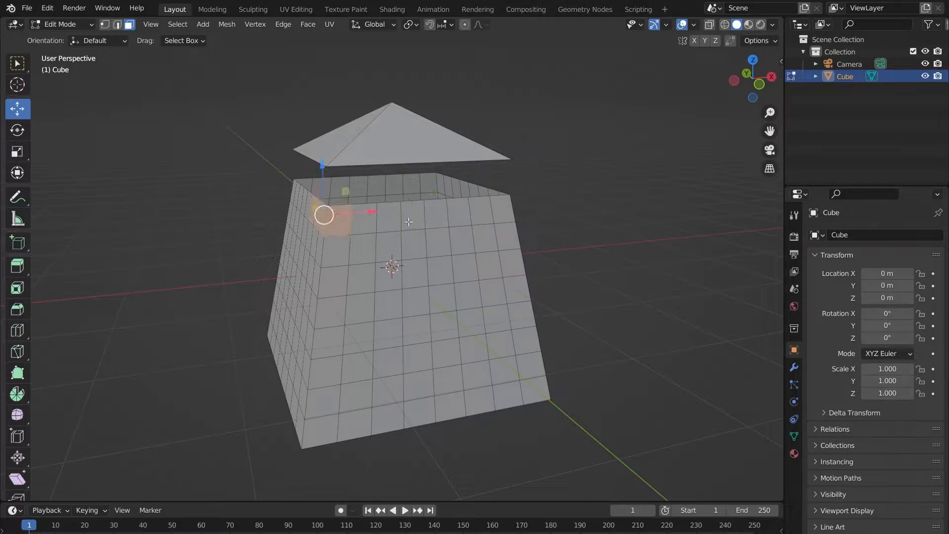
Step: Box-select the faces along the body's upper rim, check the selection from another side, and deselect everything
drag(242, 168, 574, 217)
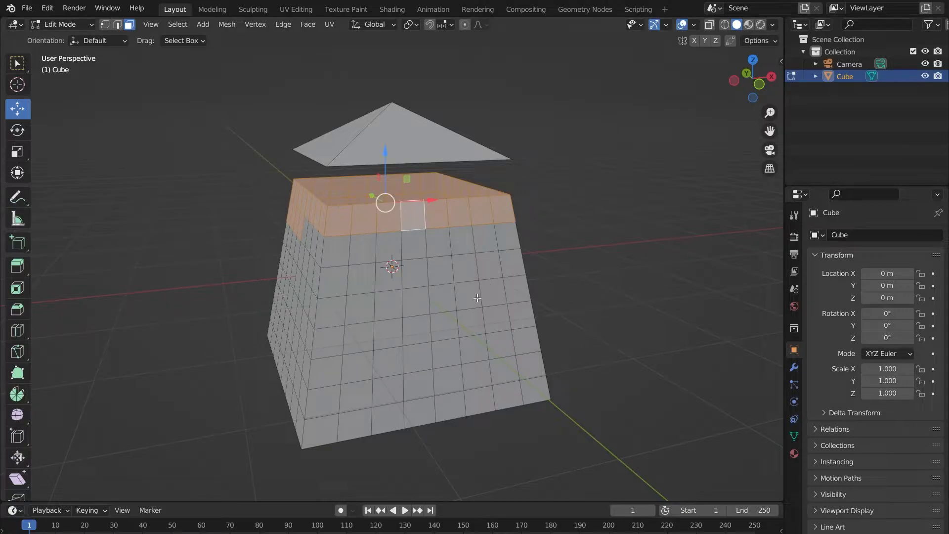
middle_drag(568, 306, 621, 295)
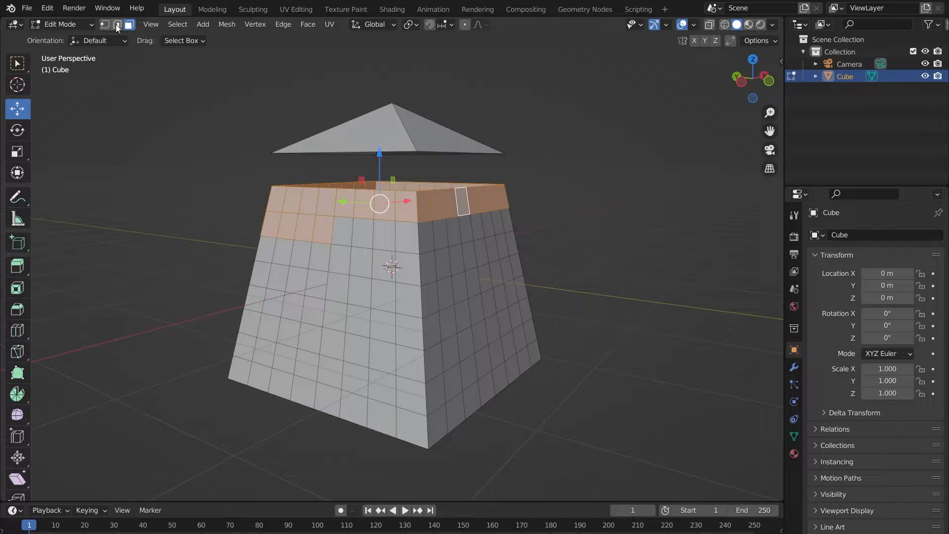
click(563, 203)
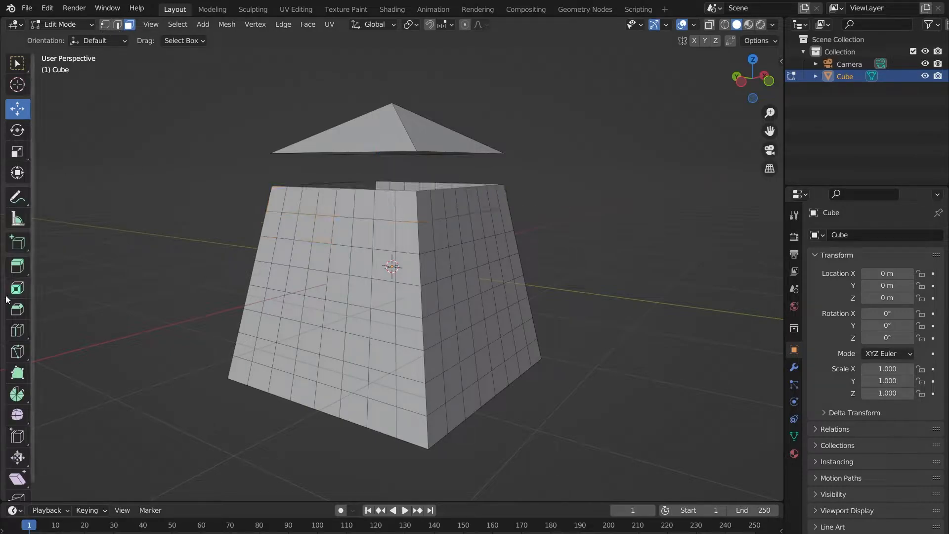
Step: Add single loop cuts down the two central face columns of the body, in both horizontal directions
click(15, 331)
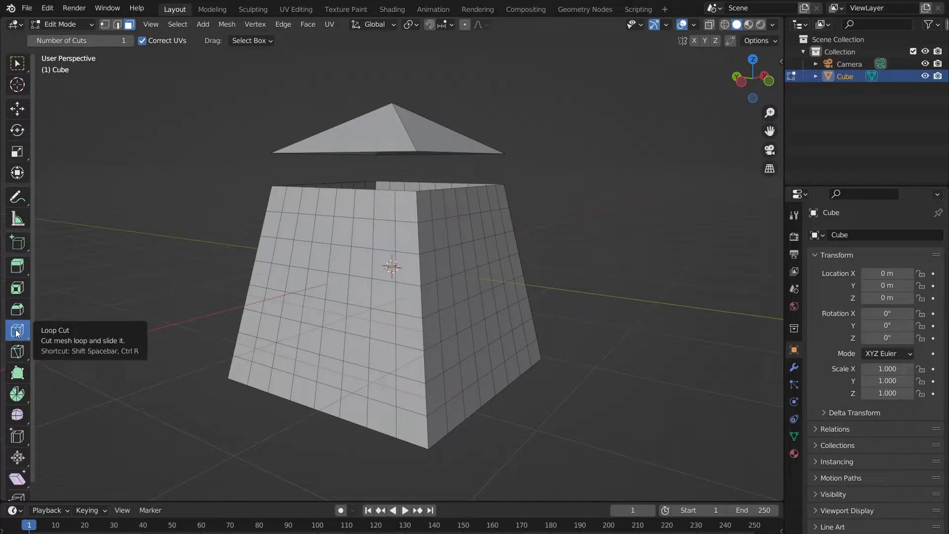
middle_drag(548, 212, 430, 202)
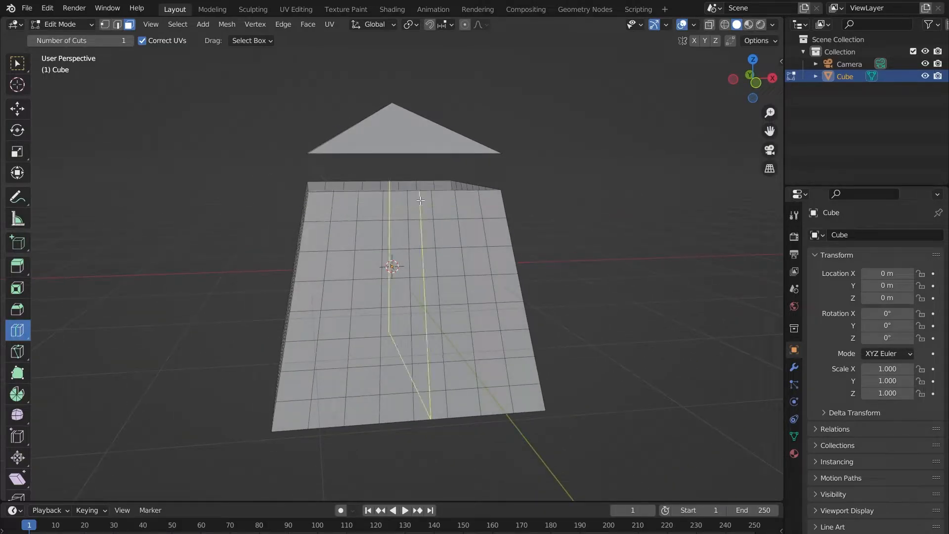
click(398, 201)
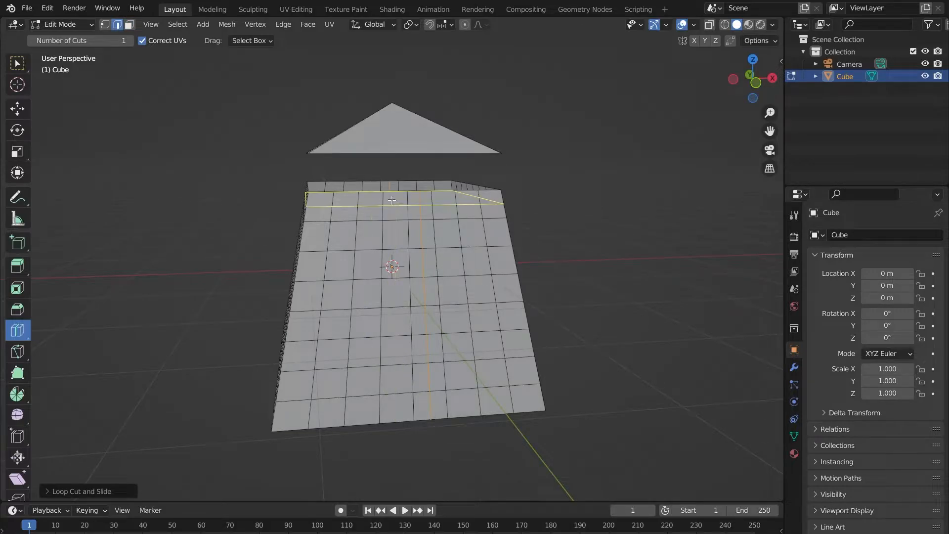
middle_drag(369, 193, 468, 195)
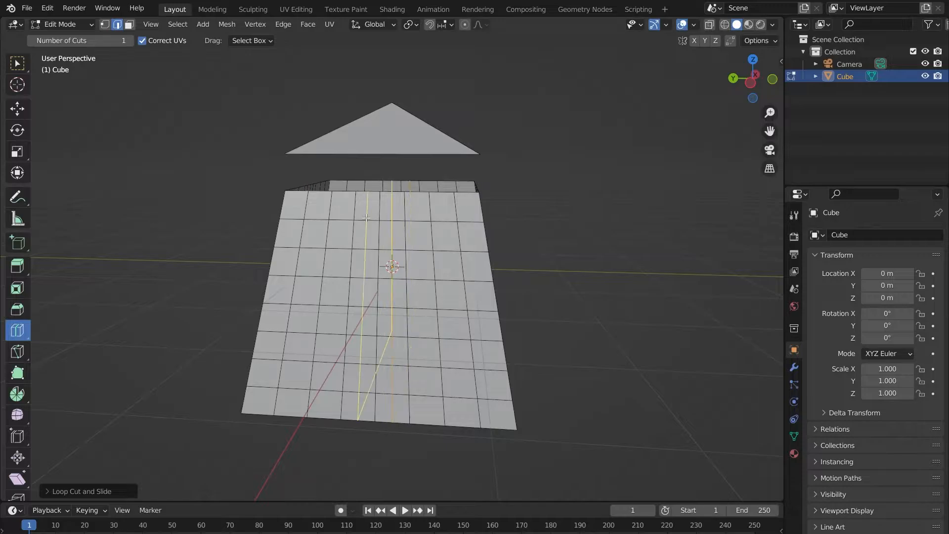
middle_drag(514, 212, 390, 208)
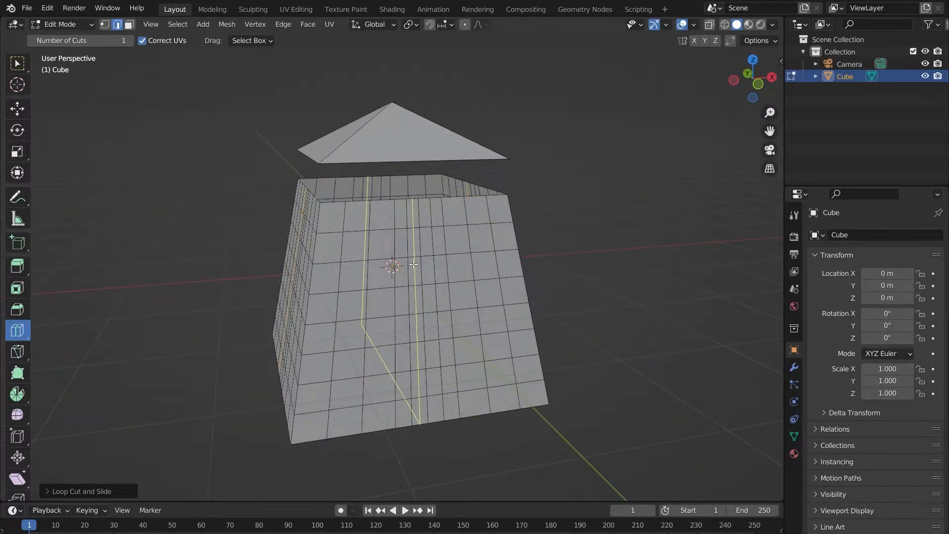
Step: Activate the Select Box tool and view the model from several angles, snapping to the top, back and left orthographic views
click(17, 63)
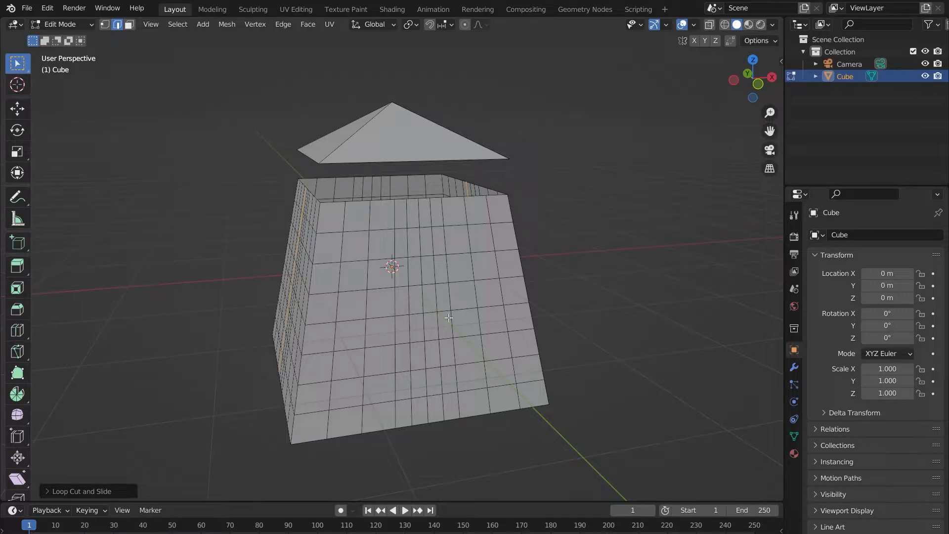
middle_drag(449, 318, 560, 227)
middle_drag(623, 229, 607, 260)
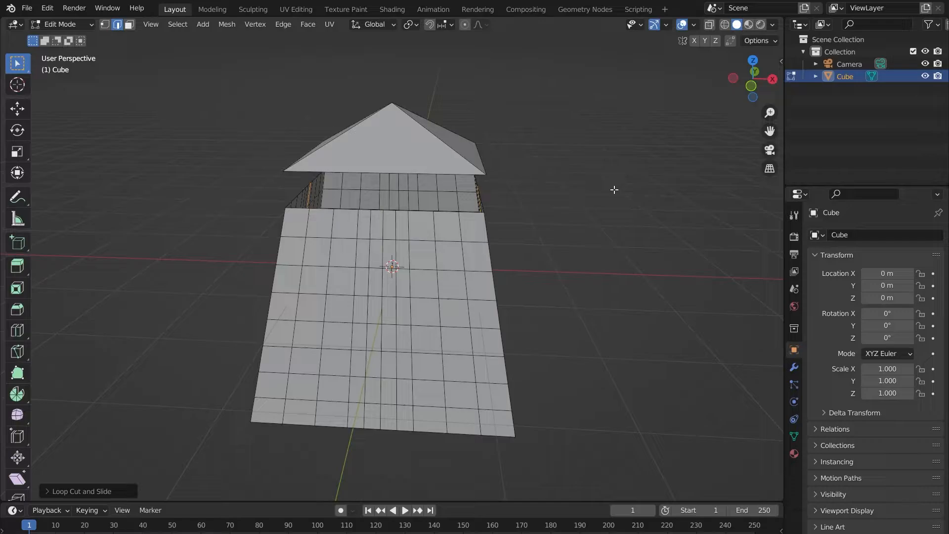
key(Left)
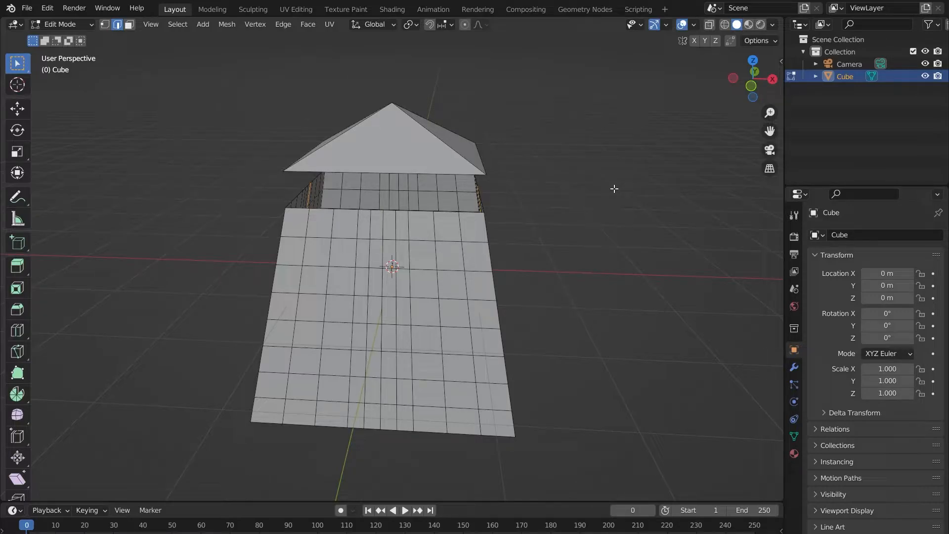
mouse_move(613, 188)
alt+middle_down()
mouse_move(516, 176)
mouse_move(627, 179)
alt+middle_up()
alt+drag(406, 181, 504, 178)
alt+middle_drag(360, 181, 448, 180)
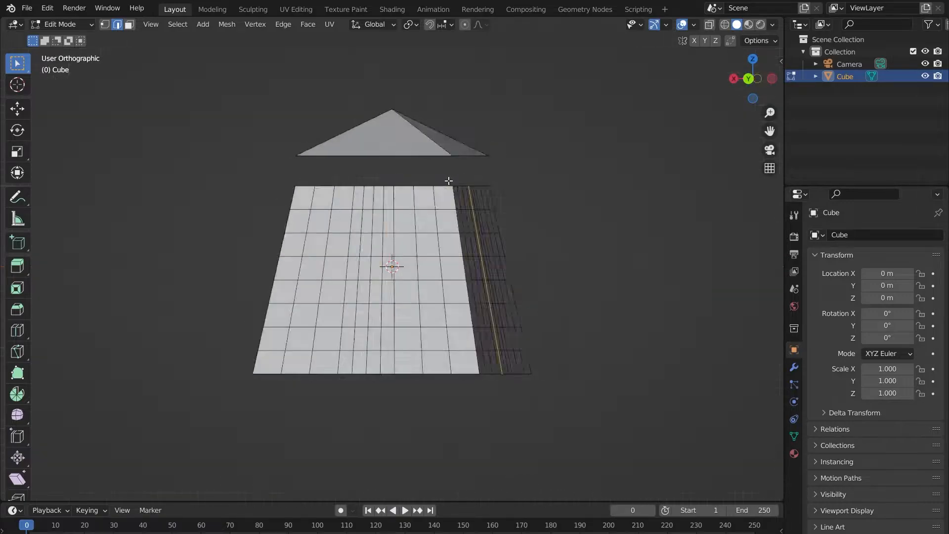
alt+middle_drag(282, 180, 491, 265)
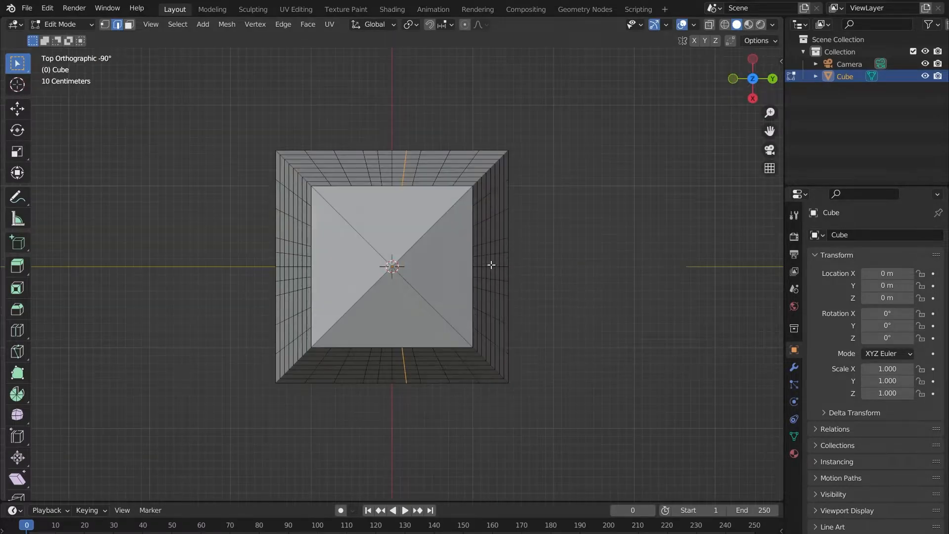
alt+middle_drag(582, 253, 304, 198)
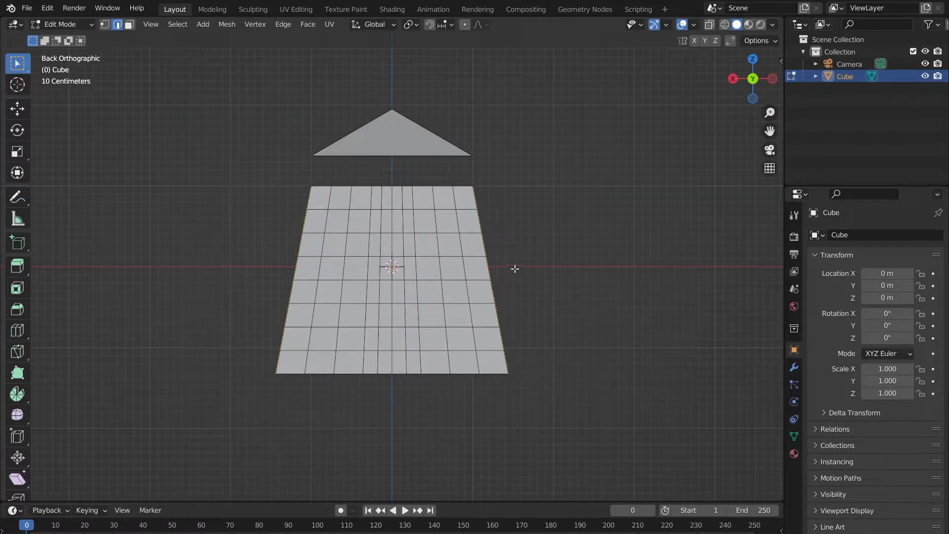
alt+middle_drag(515, 268, 348, 246)
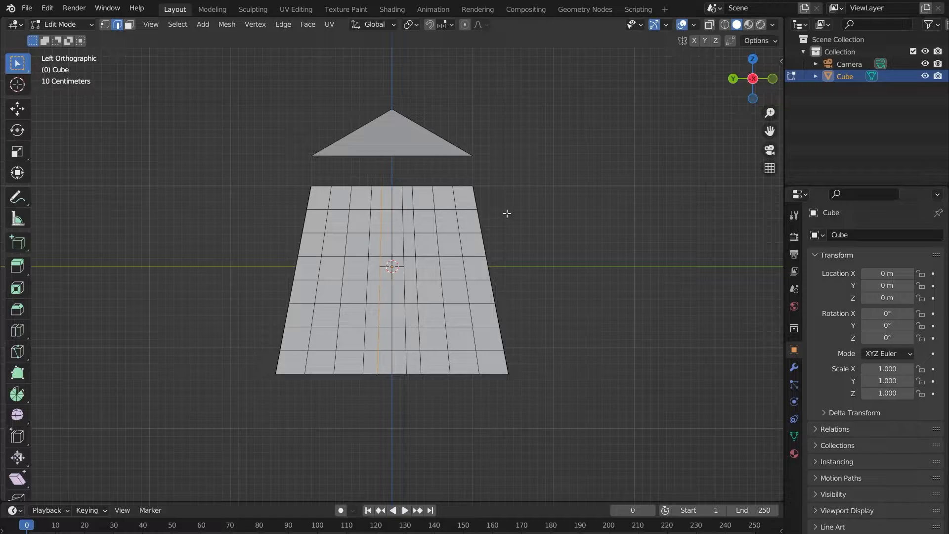
Step: From the bottom orthographic view, select the inner faces of the base, leaving a border one face wide, and delete them
middle_drag(523, 216, 551, 170)
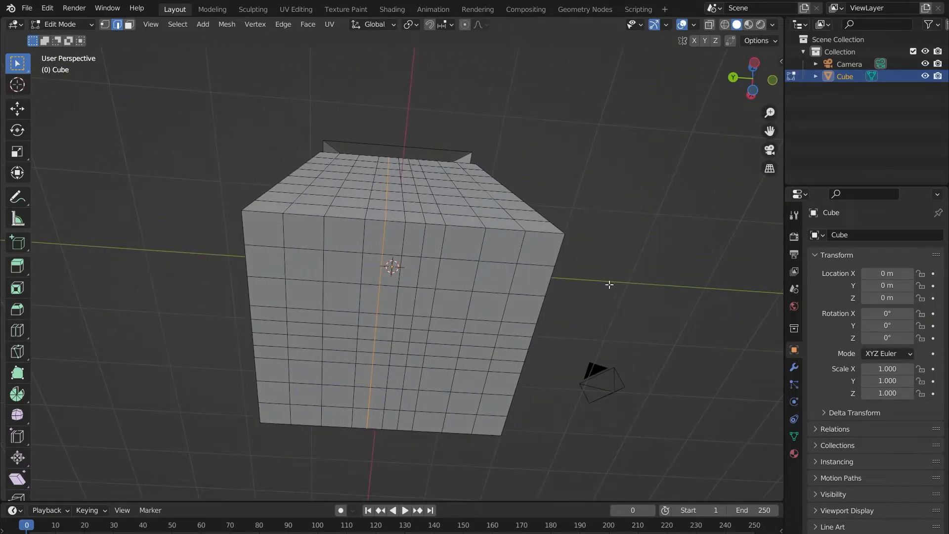
alt+middle_drag(608, 282, 517, 240)
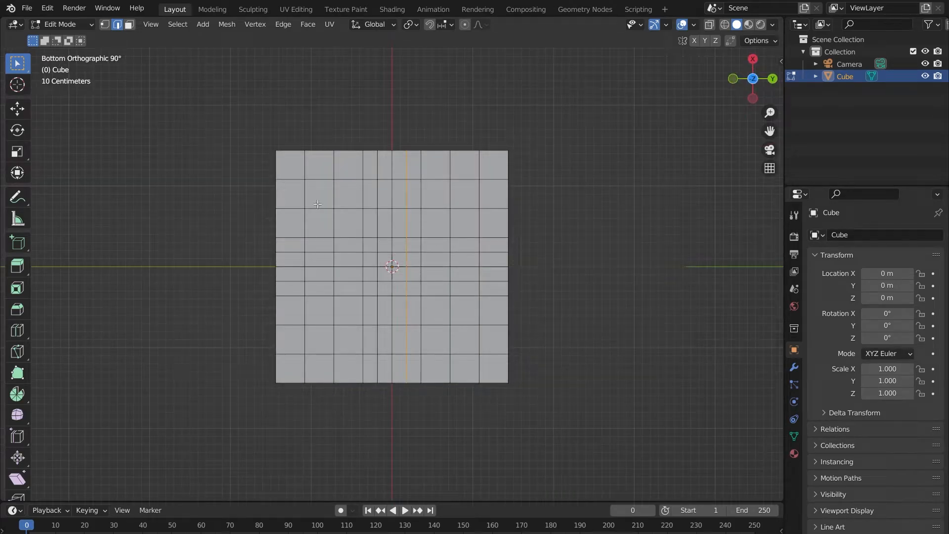
drag(397, 294, 467, 341)
click(131, 25)
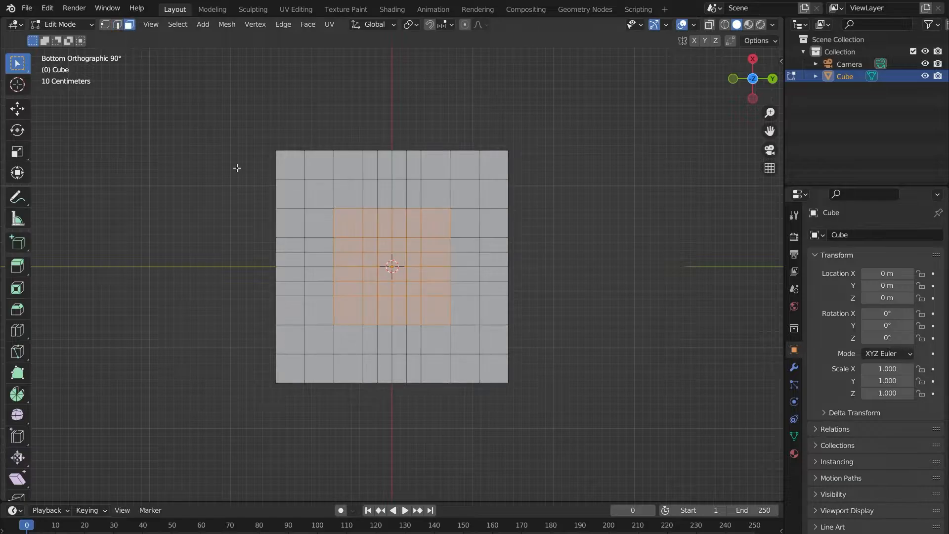
drag(314, 190, 474, 348)
right_click(424, 259)
key(Escape)
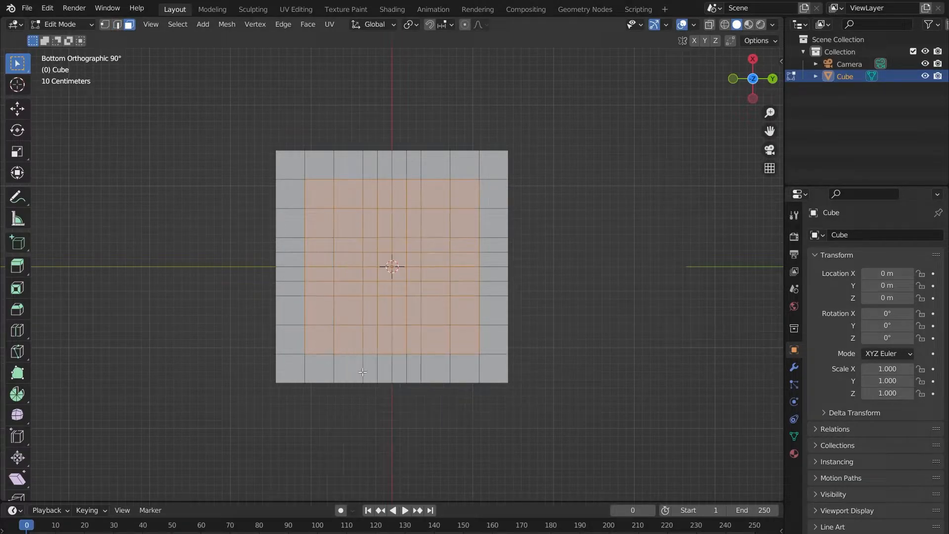
right_click(371, 301)
click(335, 525)
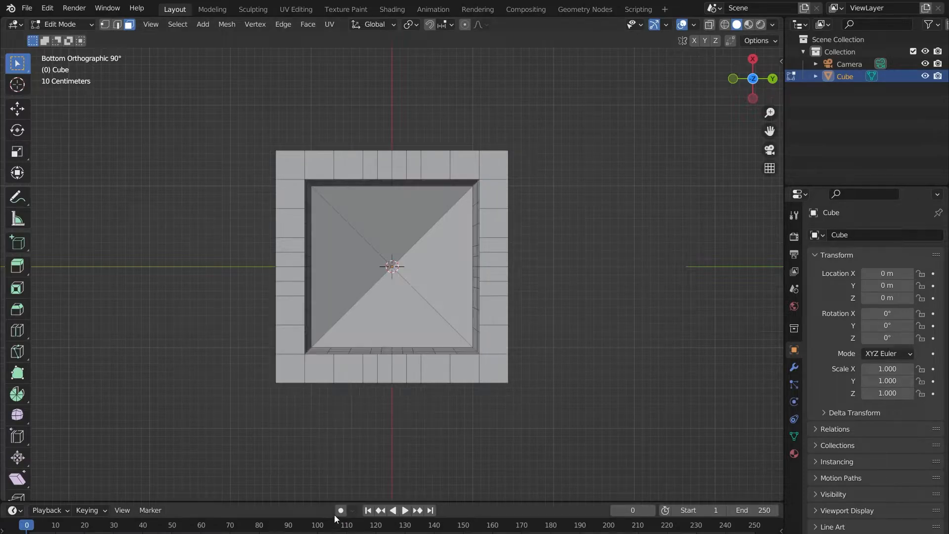
Step: In vertex mode, merge the three central vertices on the third horizontal edge line above the bottom of the back wall
middle_drag(583, 274, 445, 425)
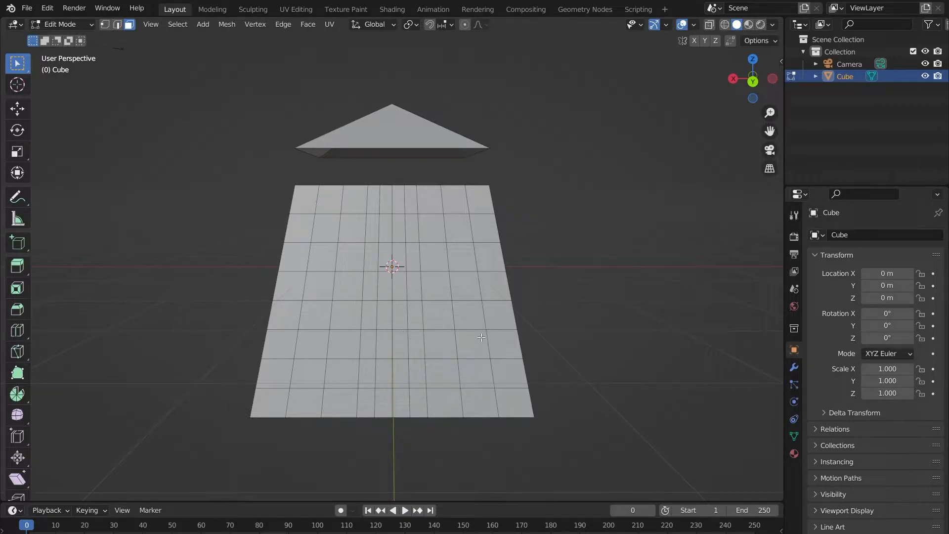
click(106, 25)
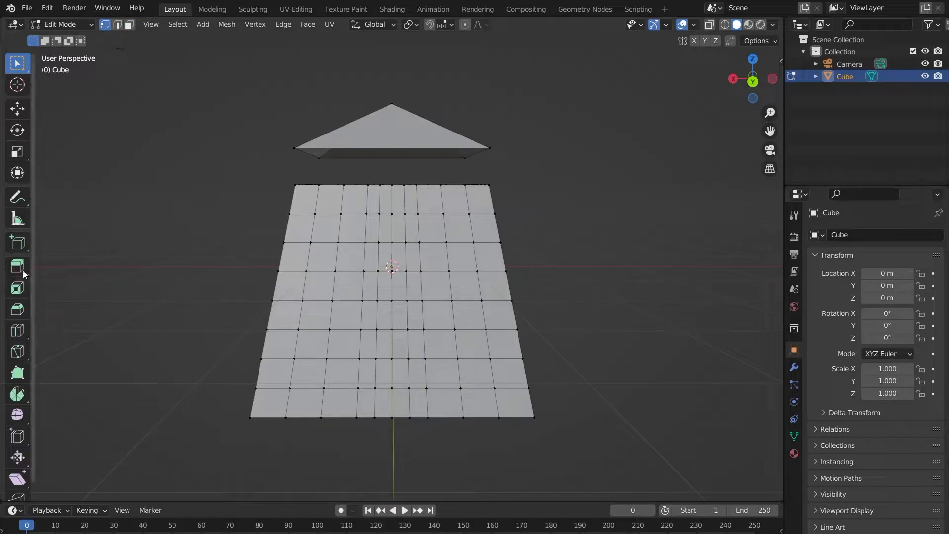
scroll(452, 400, up, 1)
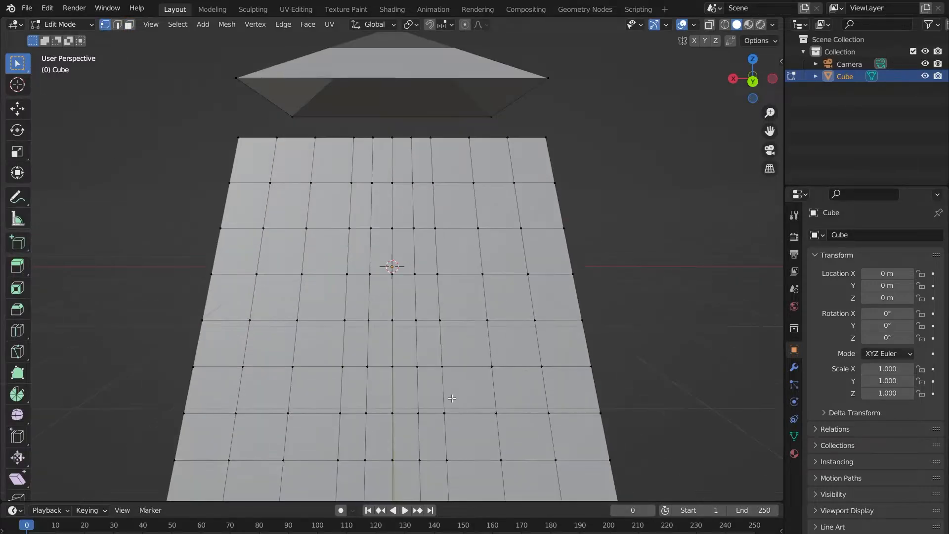
scroll(474, 398, up, 2)
shift+middle_drag(473, 398, 472, 399)
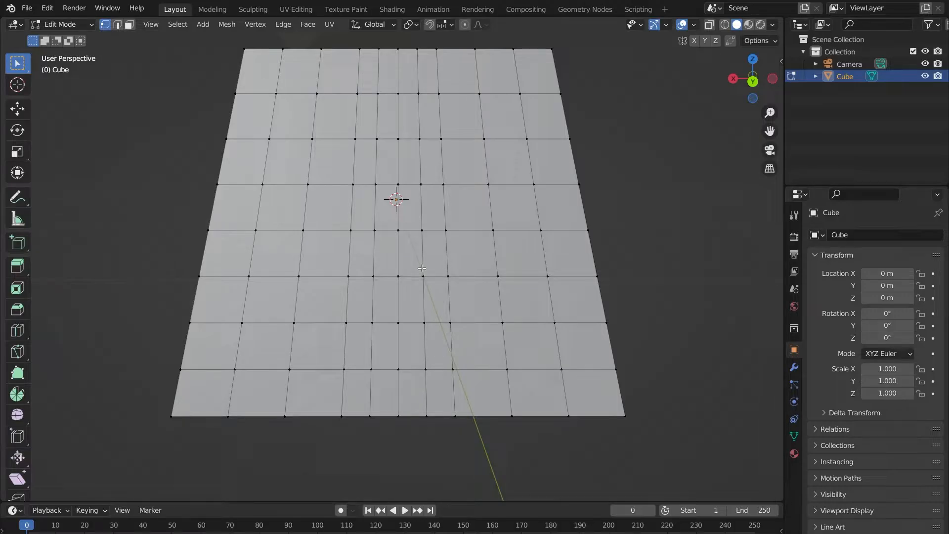
click(421, 276)
mouse_move(451, 278)
middle_down()
mouse_move(495, 301)
mouse_move(469, 268)
mouse_move(459, 291)
middle_up()
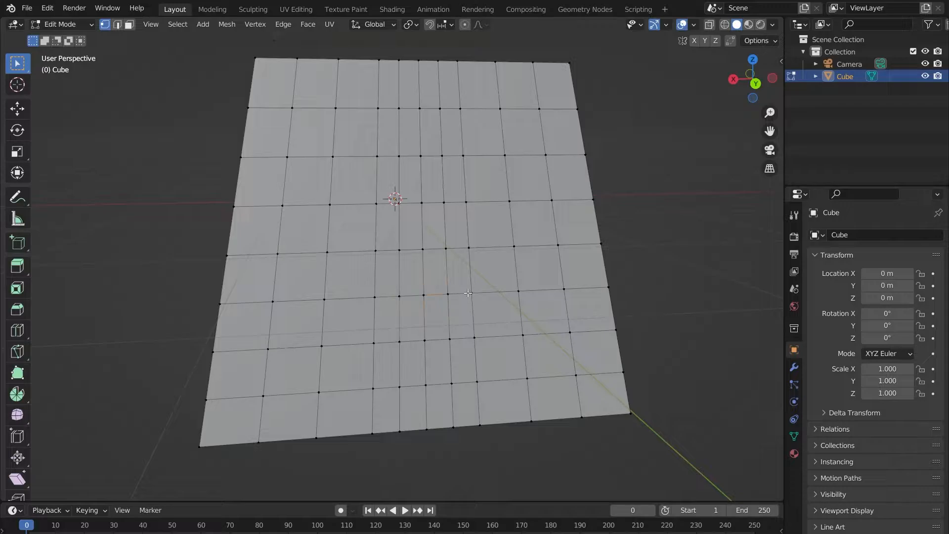
shift+click(401, 296)
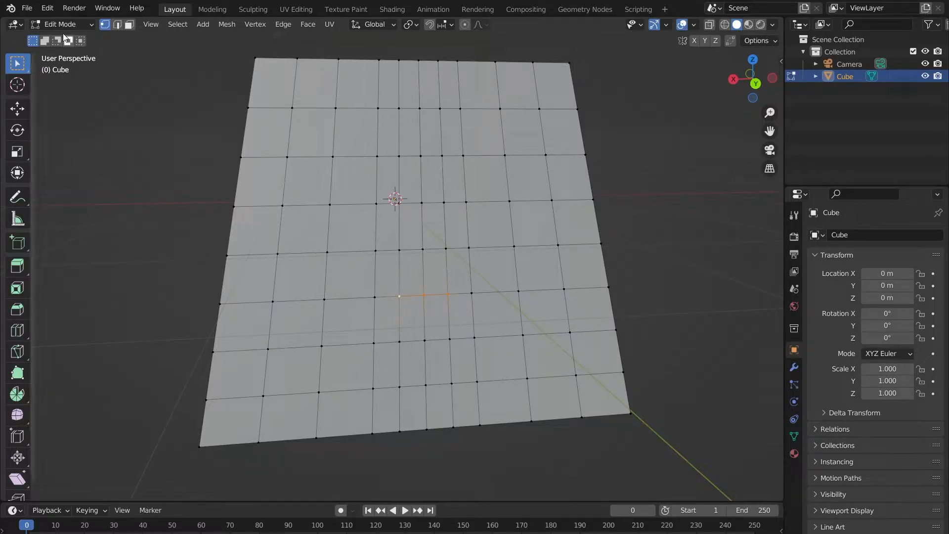
right_click(426, 298)
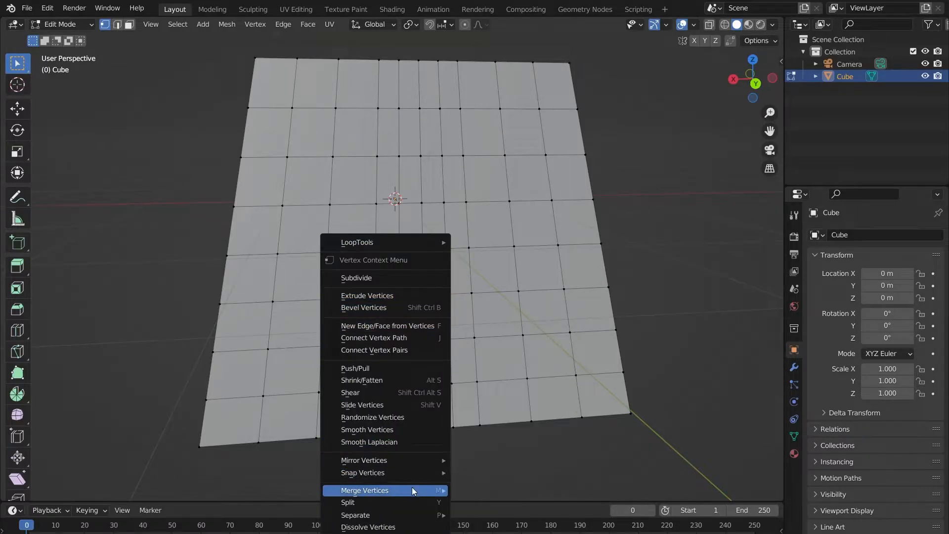
mouse_move(412, 489)
click(500, 420)
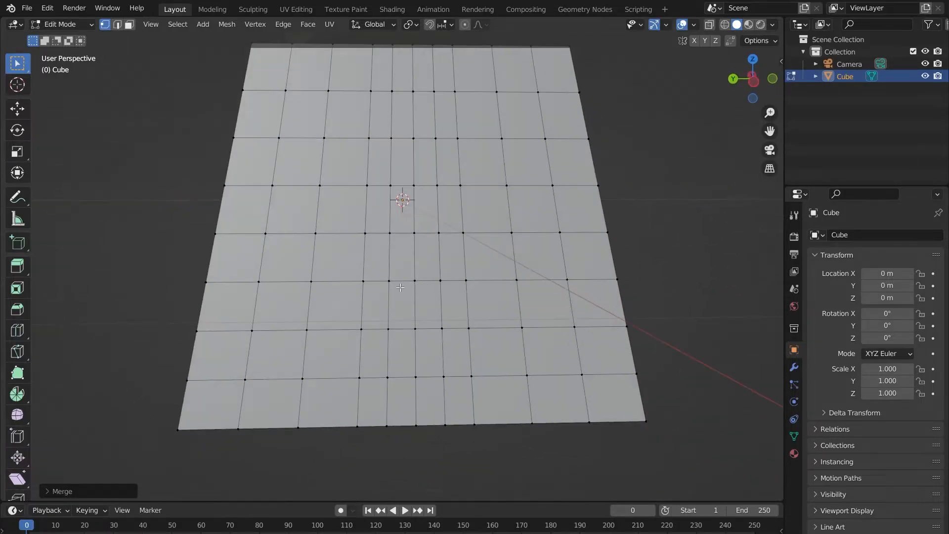
Step: Merge the three central vertices at their center on the third horizontal edge line above the bottom of the left wall
click(388, 281)
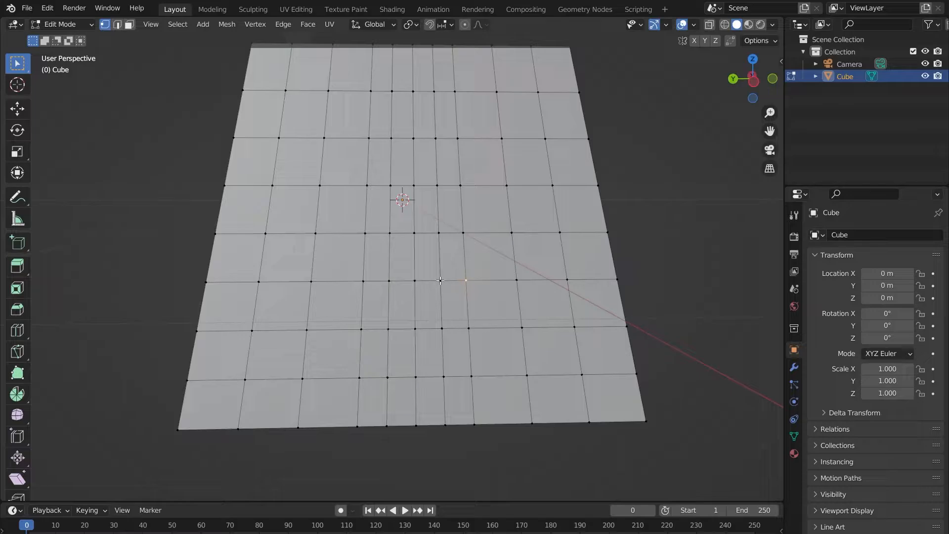
shift+click(415, 281)
right_click(403, 280)
mouse_move(408, 284)
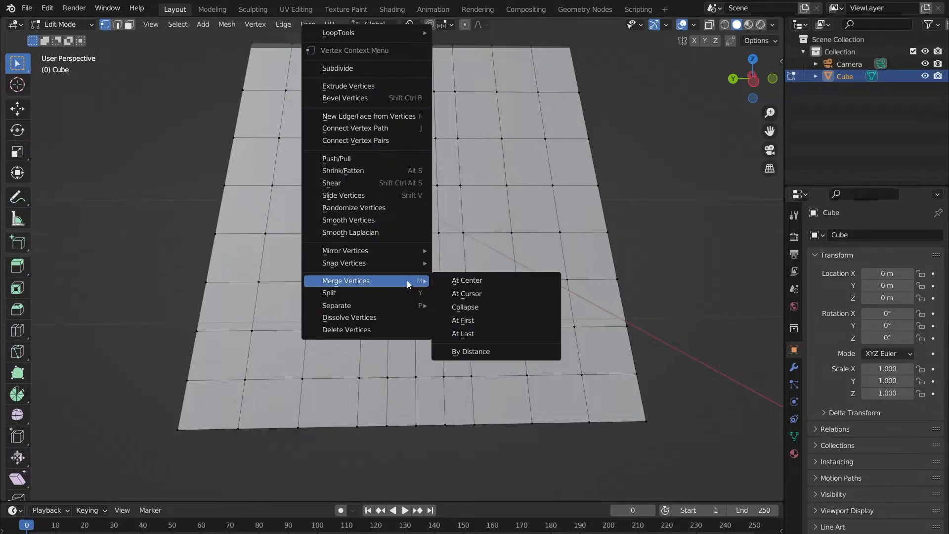
click(443, 280)
Step: Merge the three central vertices at their center on the third horizontal edge line above the bottom of the front wall
middle_drag(443, 281, 403, 275)
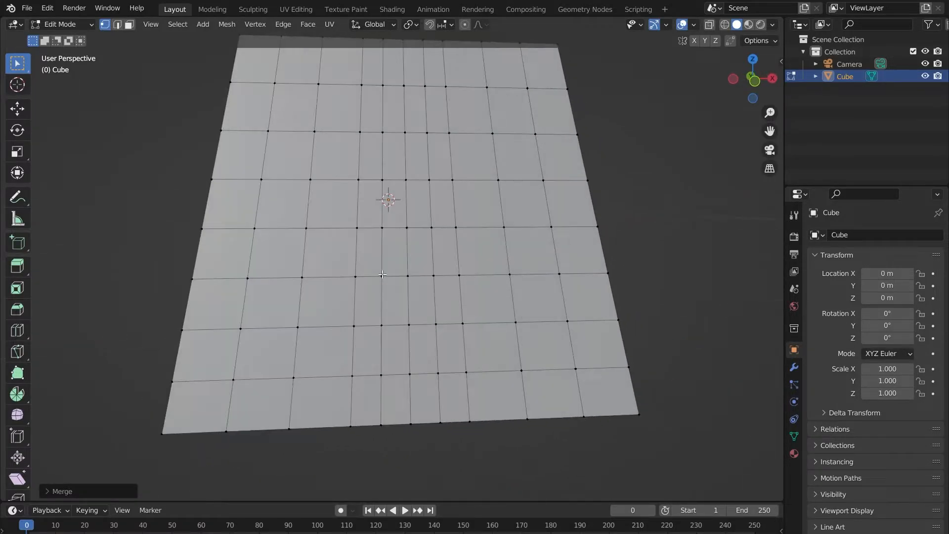
right_click(415, 275)
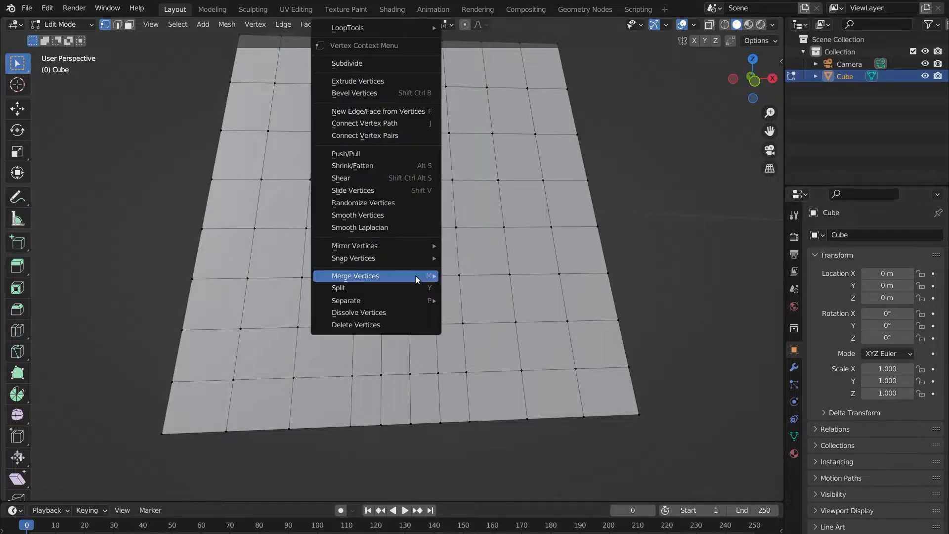
mouse_move(406, 249)
click(476, 276)
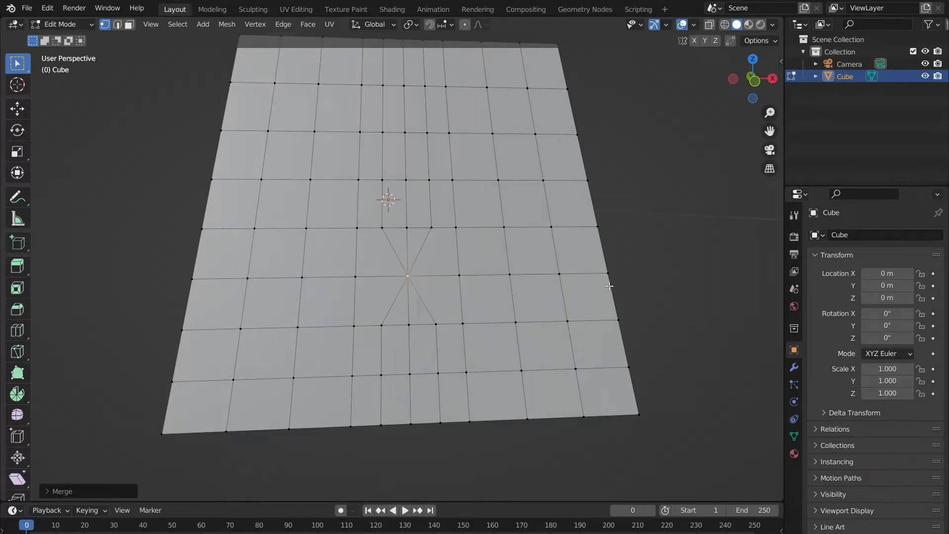
Step: Merge the three central vertices at their center on the matching horizontal edge line of the right wall
middle_drag(476, 276, 512, 273)
click(466, 263)
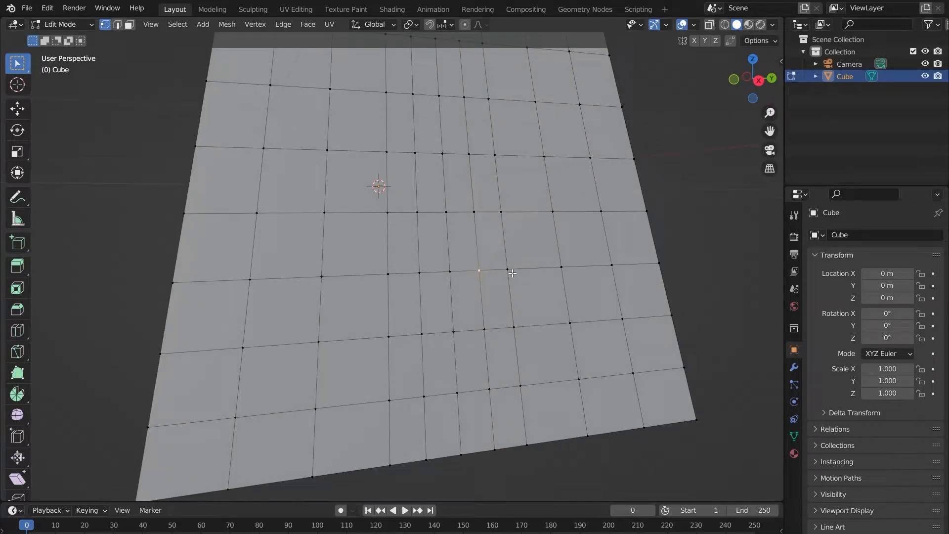
click(450, 272)
right_click(456, 272)
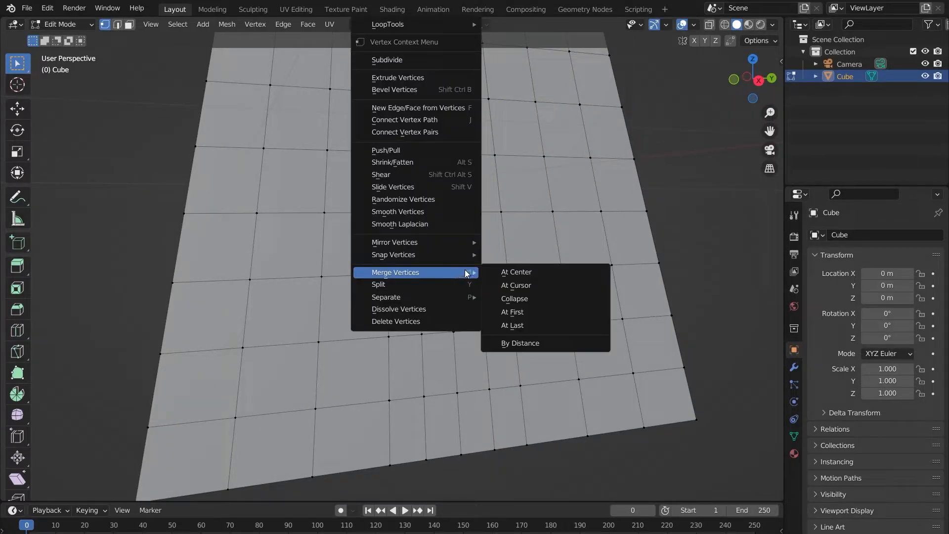
click(543, 272)
Step: Check the merged walls from several sides, switch to face select mode and snap to the front orthographic view
middle_drag(669, 282, 521, 262)
middle_drag(372, 228, 350, 266)
middle_drag(438, 253, 383, 261)
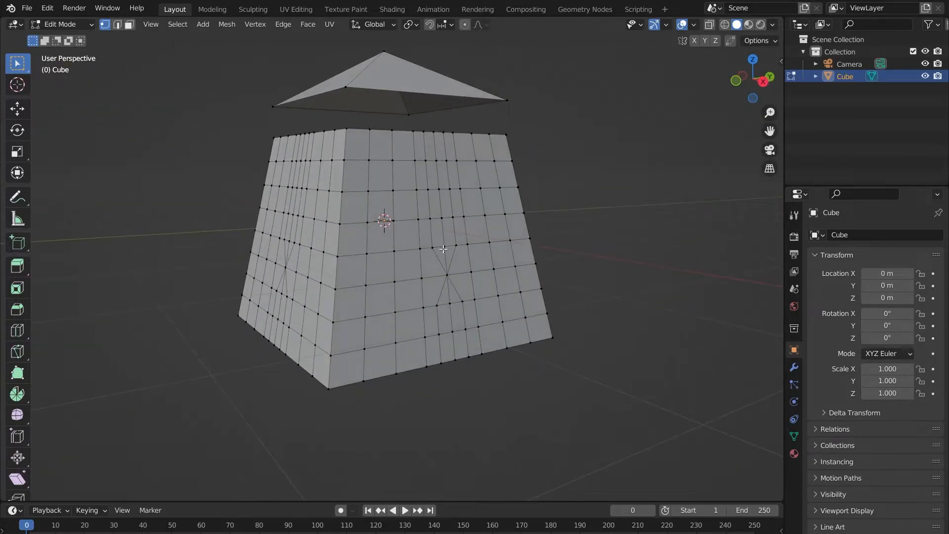
scroll(509, 279, down, 3)
middle_drag(532, 279, 517, 267)
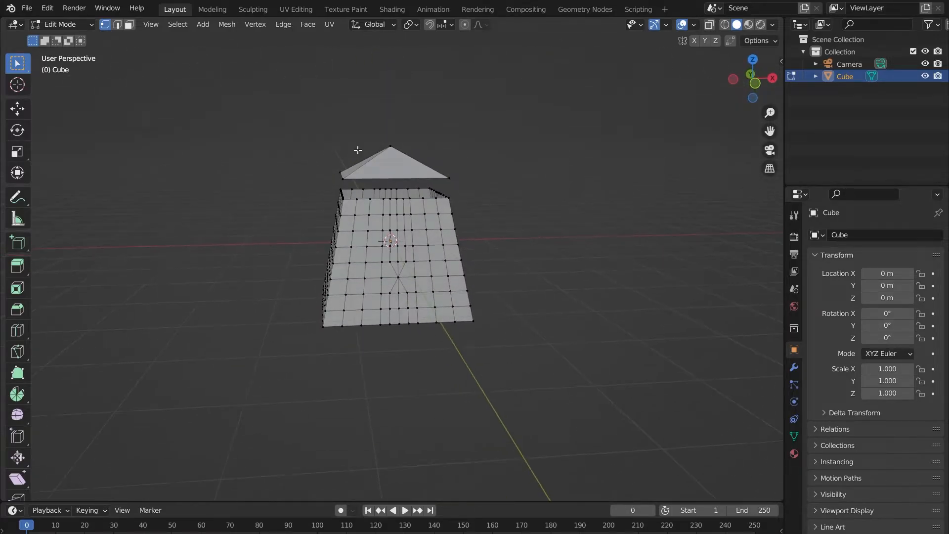
scroll(357, 150, up, 1)
key(3)
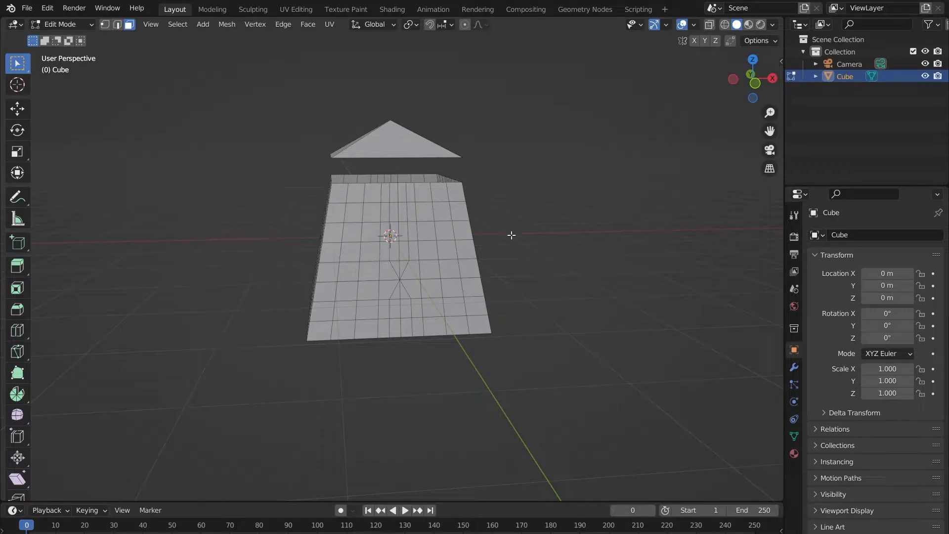
middle_drag(511, 235, 534, 218)
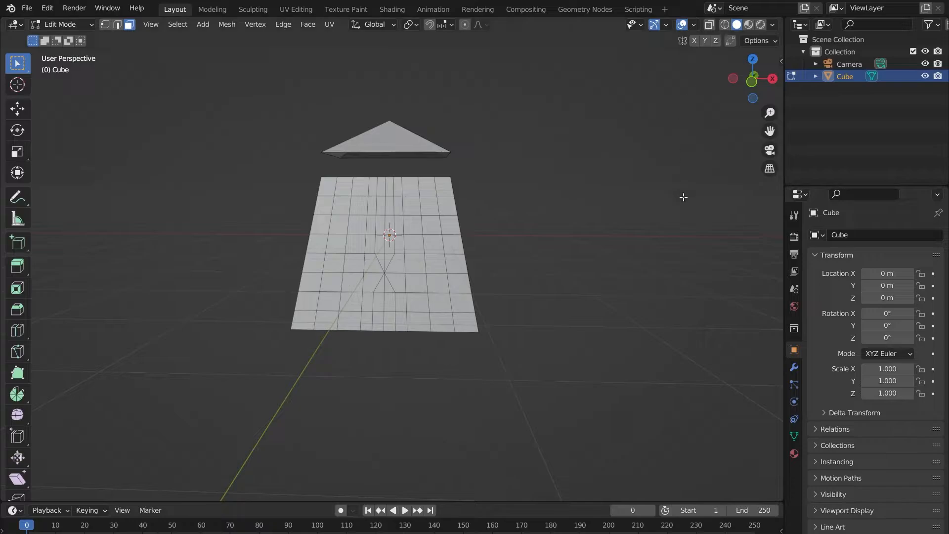
key(KP_3)
key(KP_1)
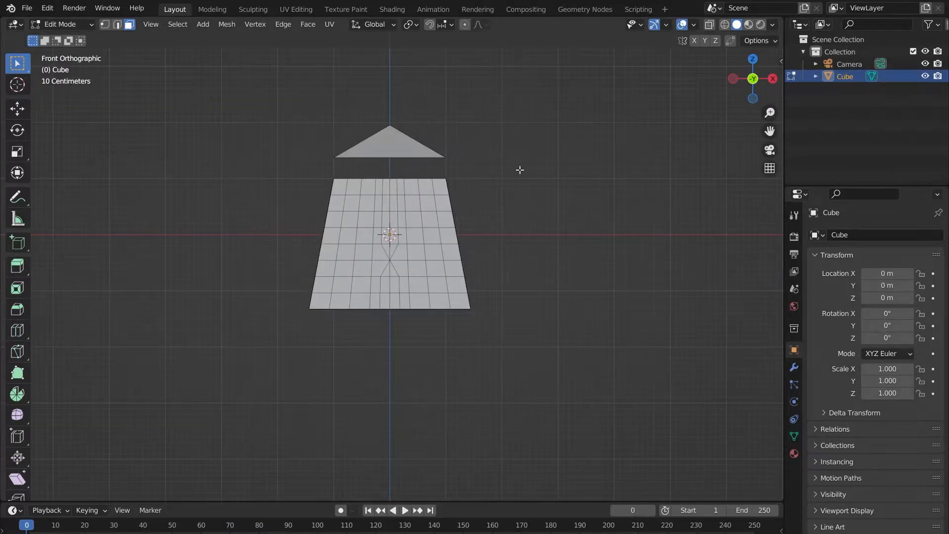
scroll(434, 144, up, 4)
shift+scroll(585, 185, up, 4)
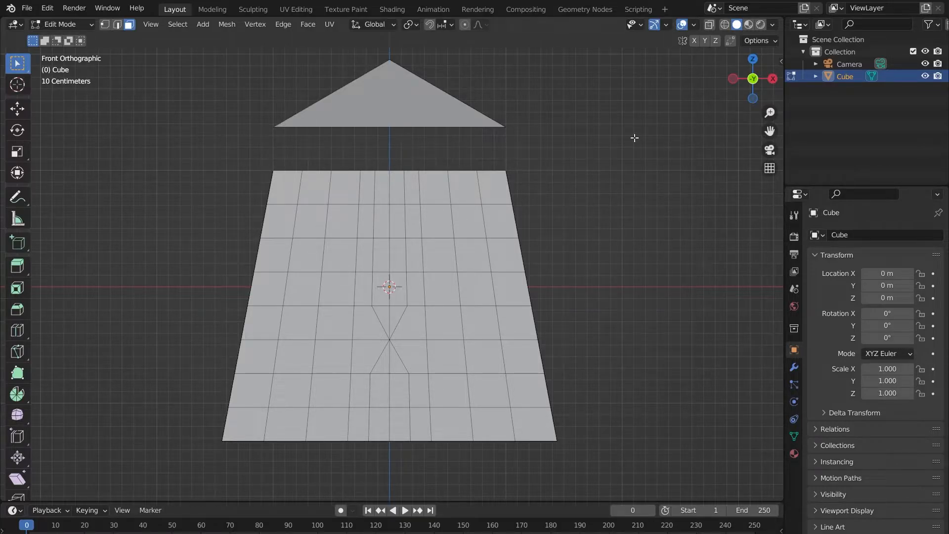
Step: With X-ray on, box-select the top, bottom and third-from-top rows of faces through the whole body
click(711, 25)
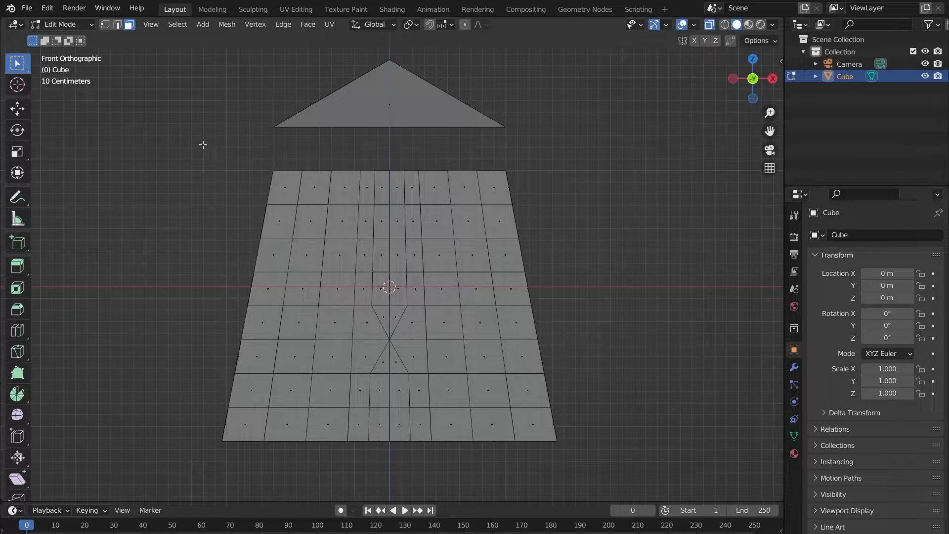
drag(195, 145, 552, 197)
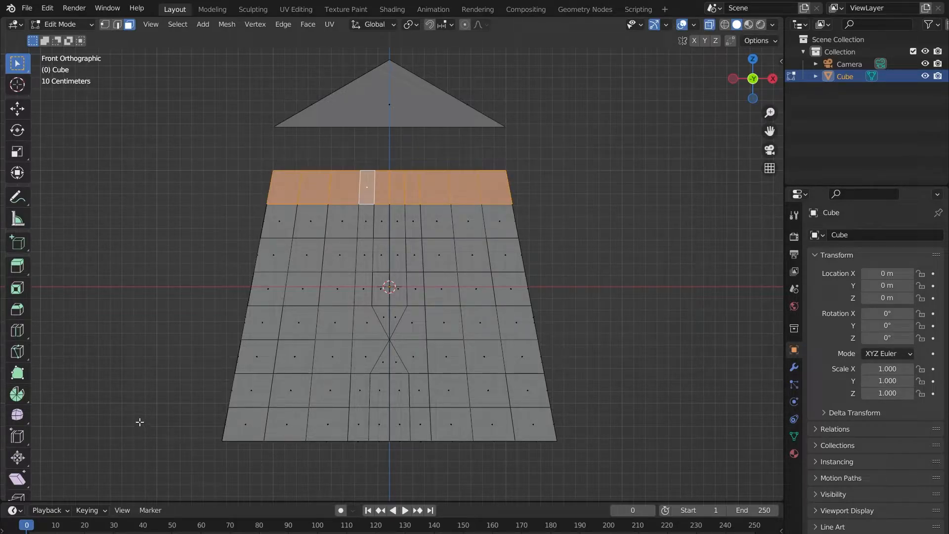
shift+drag(140, 421, 606, 467)
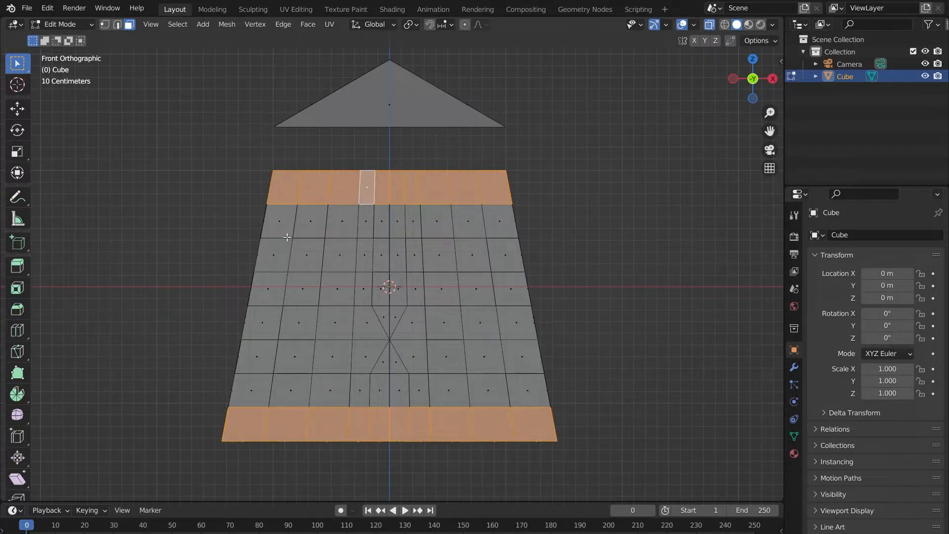
shift+drag(228, 243, 616, 269)
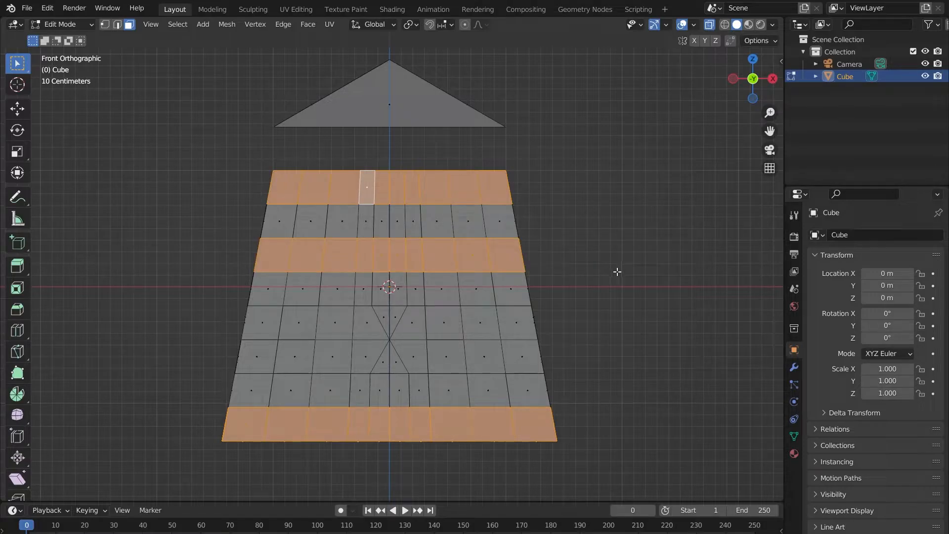
Step: Add the faces between the selected rows along the right edge of the body in front view to the selection
shift+click(495, 221)
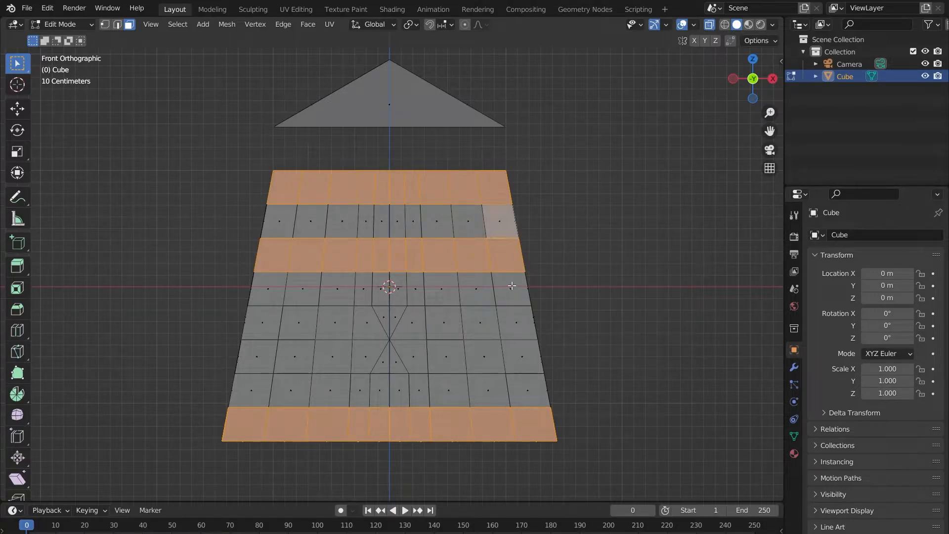
shift+click(514, 287)
shift+click(516, 324)
shift+click(524, 365)
shift+click(529, 393)
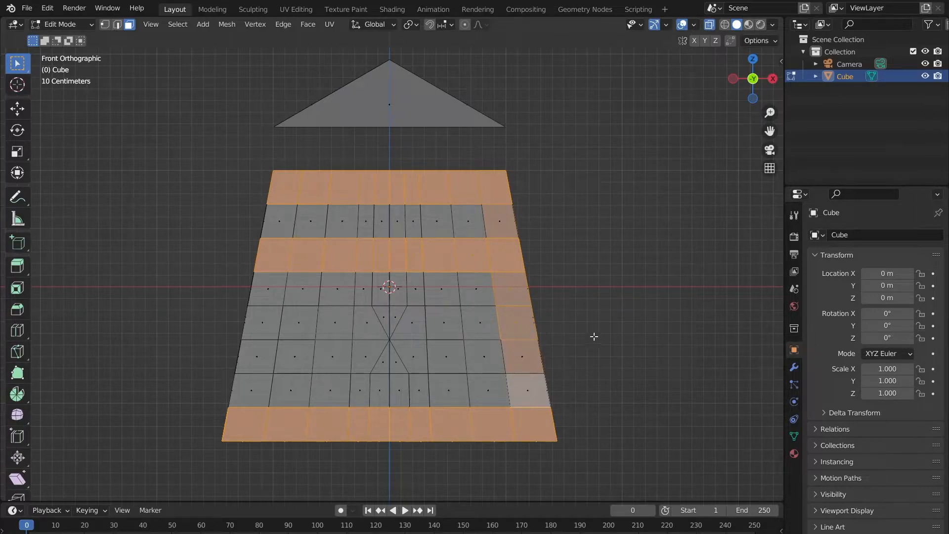
Step: Turn X-ray off and add the missing edge-column faces on both sides of the corner between the back and right walls
middle_drag(594, 336, 566, 348)
middle_drag(502, 281, 502, 392)
middle_drag(439, 417, 407, 400)
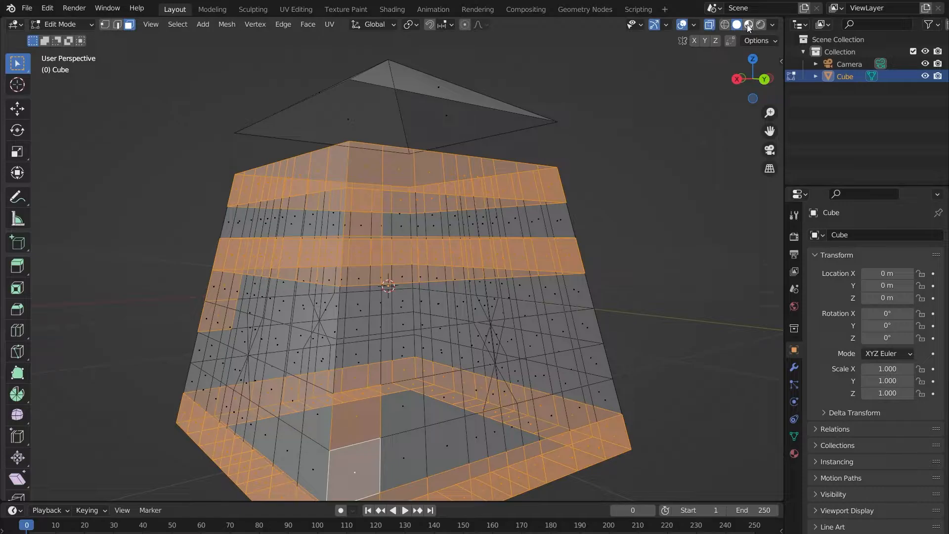
click(710, 25)
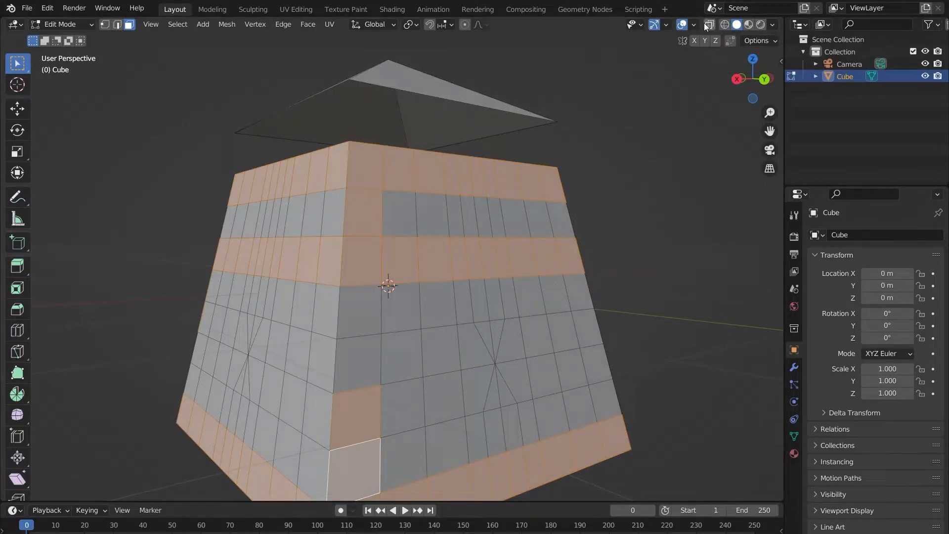
shift+click(365, 316)
shift+click(334, 212)
shift+click(326, 310)
shift+click(322, 362)
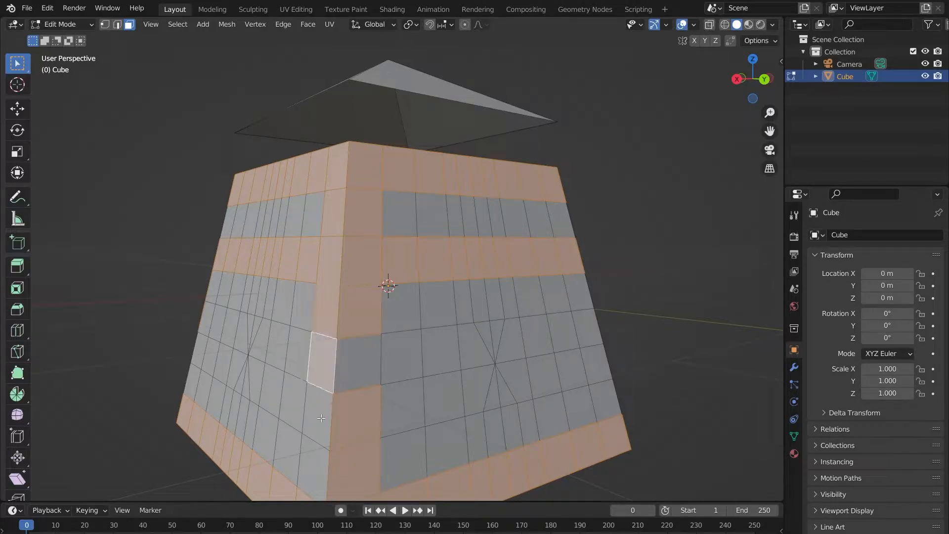
shift+click(321, 418)
shift+click(318, 450)
shift+click(363, 362)
Step: Add the missing edge-column faces on both sides of the corner between the right and front walls to the selection
middle_drag(364, 362, 316, 266)
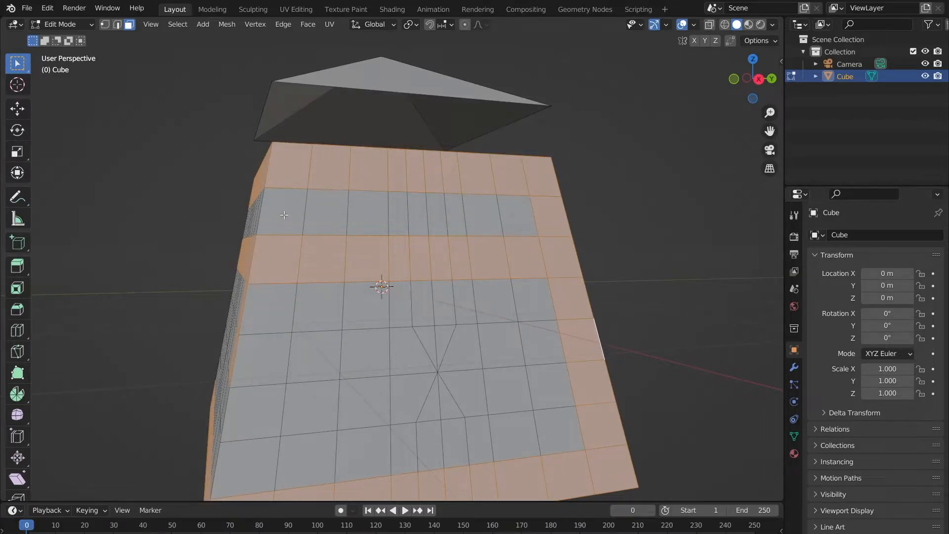
scroll(283, 215, down, 3)
middle_drag(284, 215, 326, 234)
shift+click(377, 250)
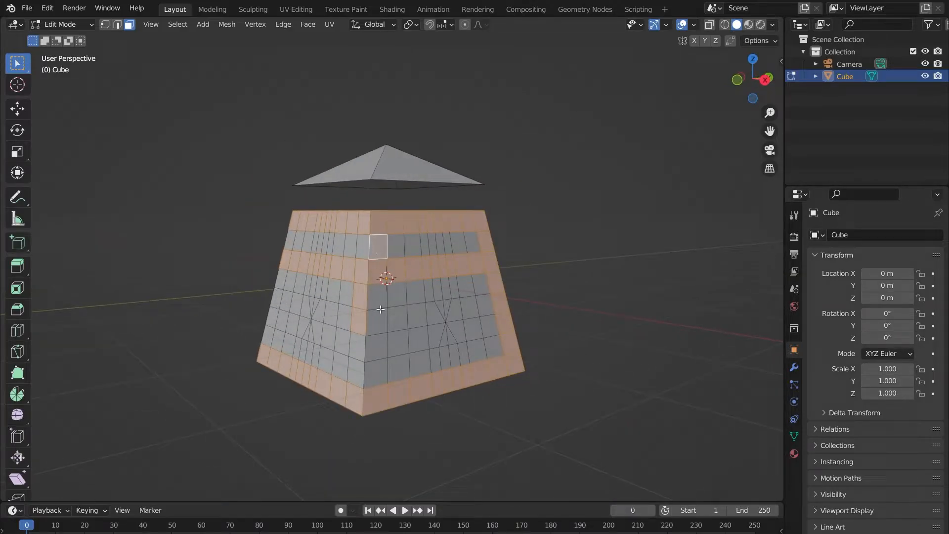
shift+click(374, 289)
shift+click(375, 321)
shift+click(375, 349)
shift+click(367, 377)
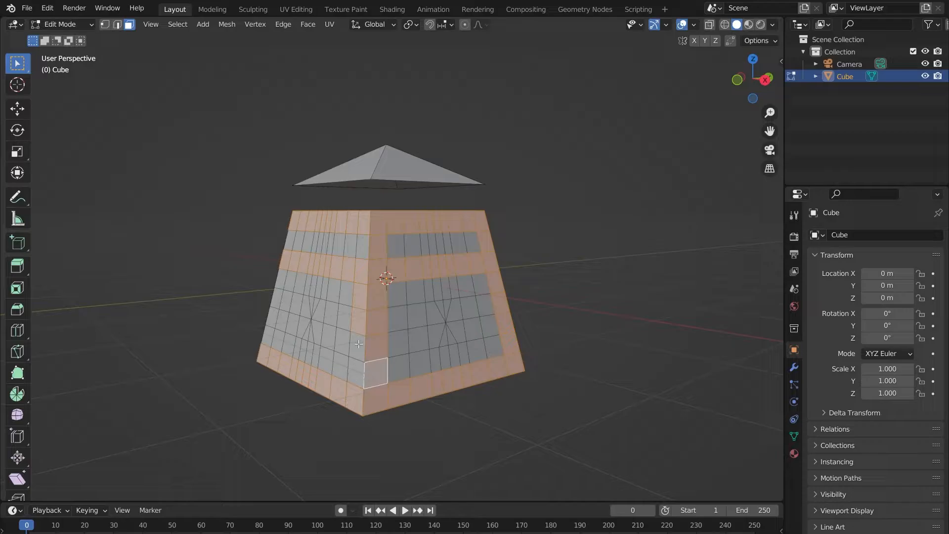
shift+click(356, 373)
shift+click(361, 254)
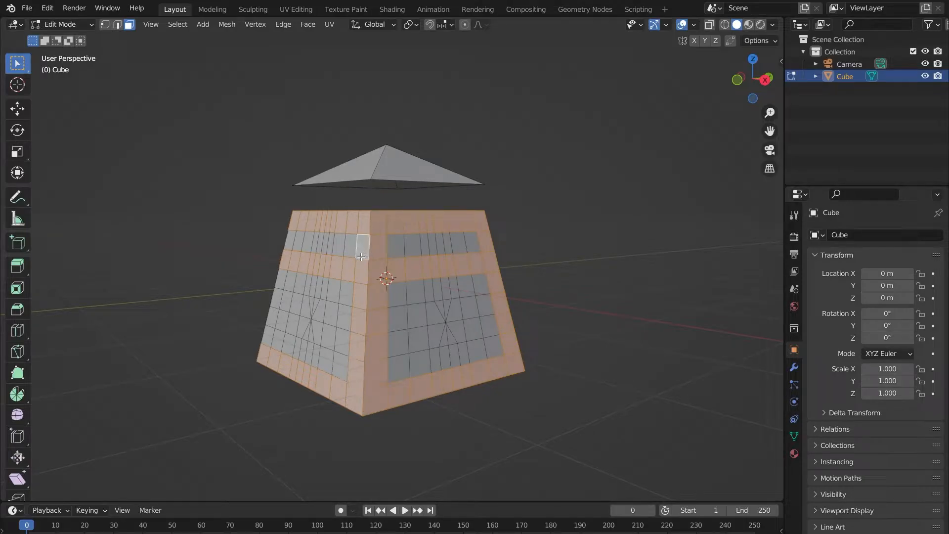
Step: Add the front wall's edge-column faces next to the left wall to the selection
middle_drag(362, 254, 379, 252)
shift+click(338, 248)
shift+click(339, 304)
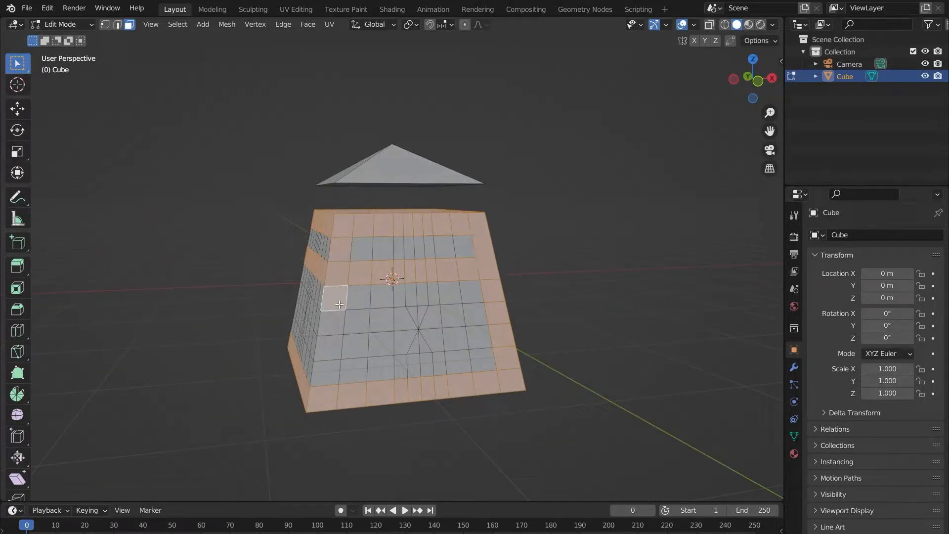
shift+click(332, 326)
shift+click(332, 349)
shift+click(327, 369)
Step: Add the left wall's edge-column faces next to the front wall to the selection
middle_drag(327, 368, 368, 357)
shift+click(397, 332)
shift+click(395, 358)
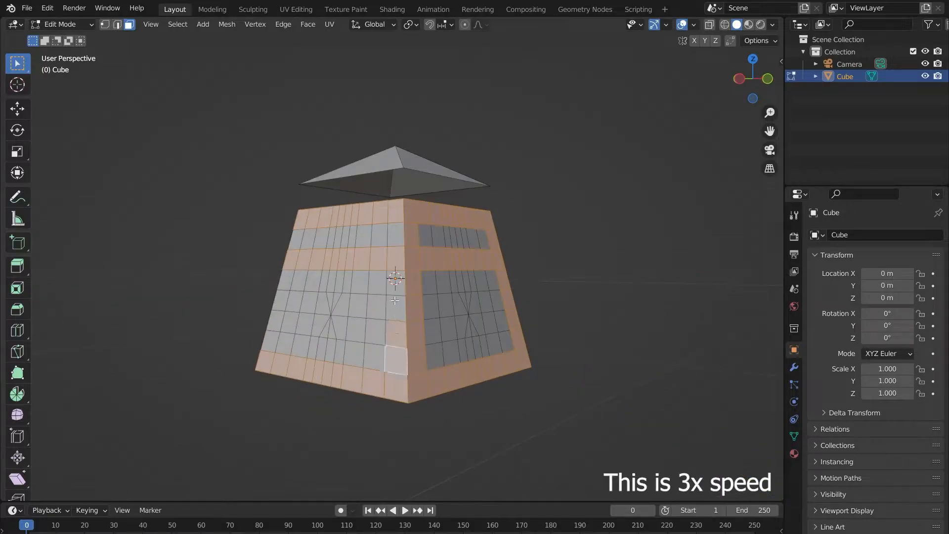
shift+click(395, 304)
shift+click(397, 281)
shift+click(397, 237)
Step: Add the left wall's edge-column faces next to the back wall to the selection
middle_drag(397, 237, 451, 245)
shift+click(327, 243)
shift+click(319, 289)
shift+click(316, 312)
shift+click(311, 336)
shift+click(308, 360)
Step: Add the missing faces of the back wall's edge column next to the left wall to the selection
middle_drag(346, 352, 438, 331)
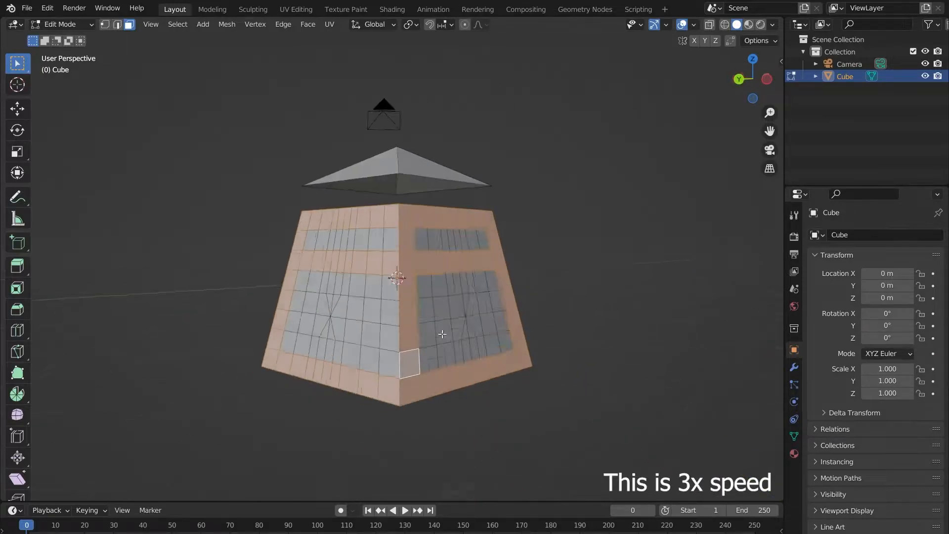
shift+click(401, 284)
shift+click(402, 240)
mouse_move(402, 240)
middle_down()
mouse_move(431, 241)
mouse_move(464, 281)
mouse_move(513, 222)
mouse_move(442, 297)
mouse_move(265, 247)
mouse_move(232, 229)
mouse_move(214, 246)
mouse_move(268, 284)
mouse_move(416, 241)
middle_up()
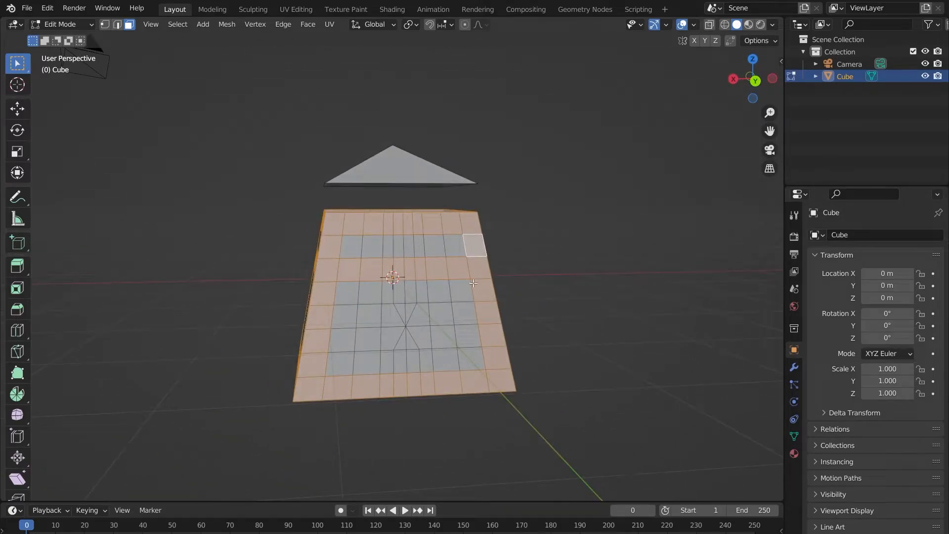
Step: From the left orthographic view with X-ray on, add the two central face columns above the merged vertices to the selection
alt+middle_drag(576, 272, 267, 279)
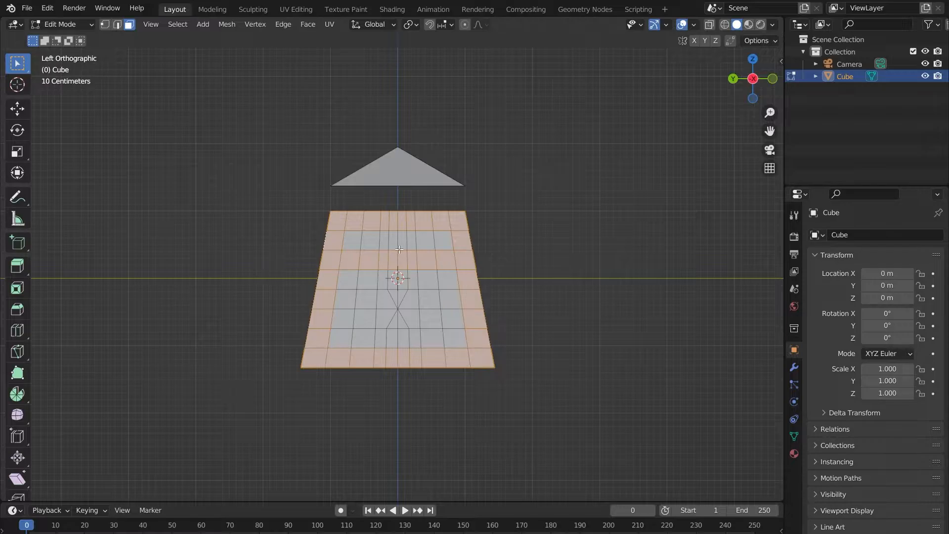
scroll(400, 249, up, 5)
click(710, 25)
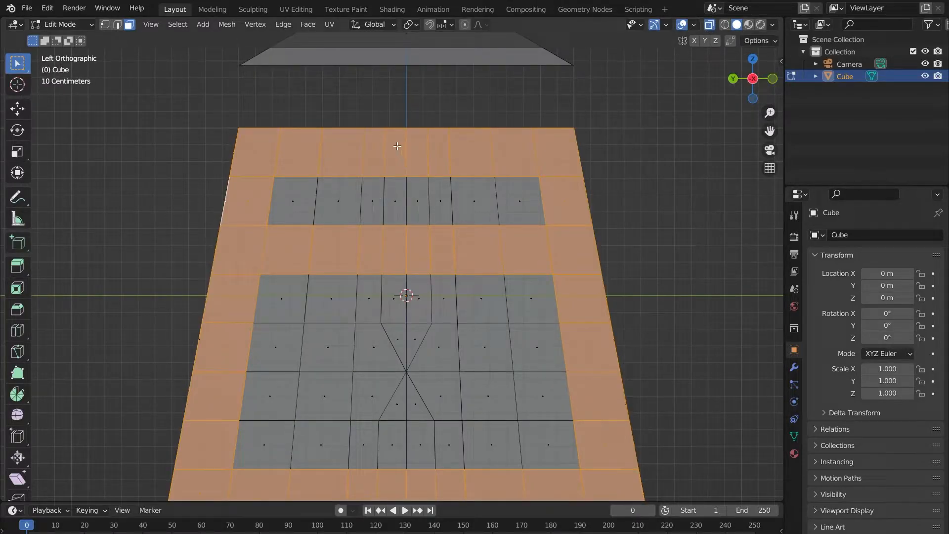
drag(397, 210, 421, 340)
Step: From the front orthographic view, add the two central face columns above the merged vertices to the selection and inspect the result
middle_drag(410, 256, 563, 240)
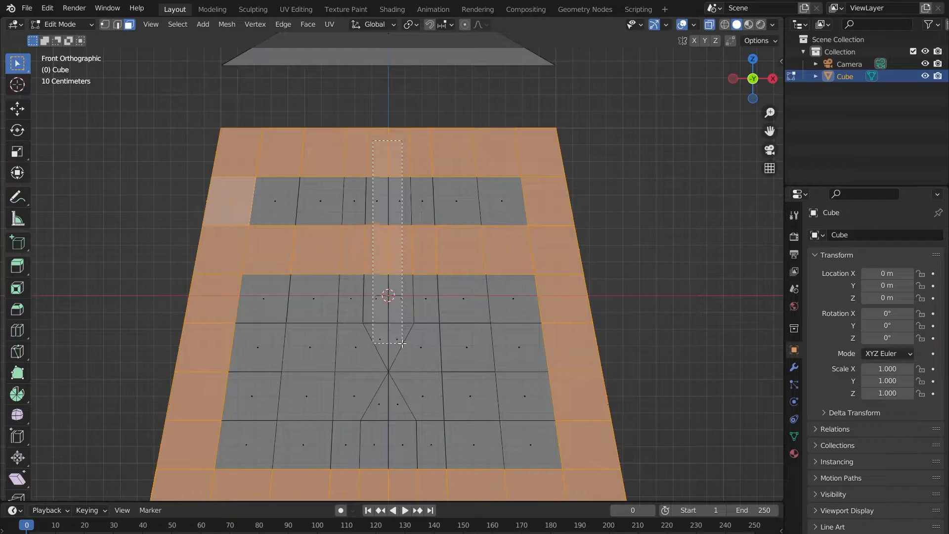
middle_drag(403, 341, 353, 364)
scroll(396, 296, down, 5)
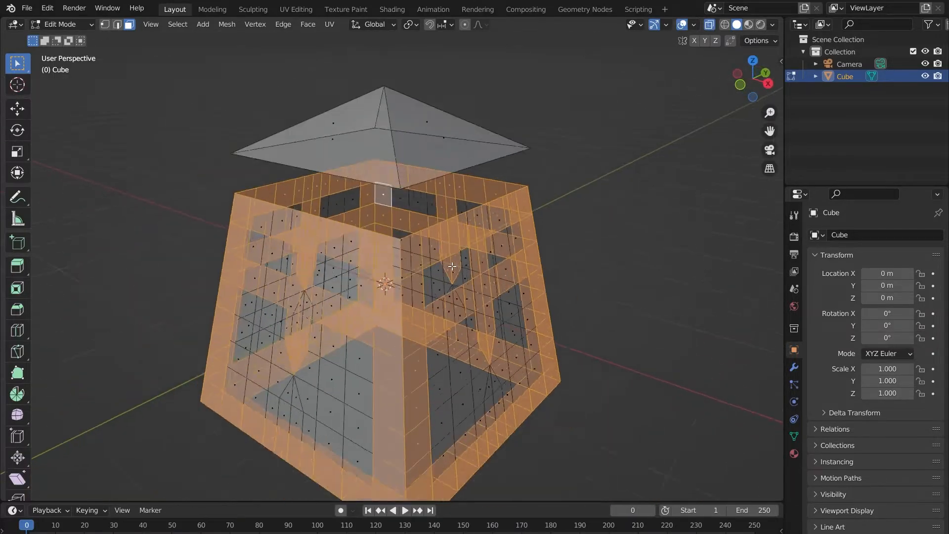
middle_drag(446, 258, 425, 233)
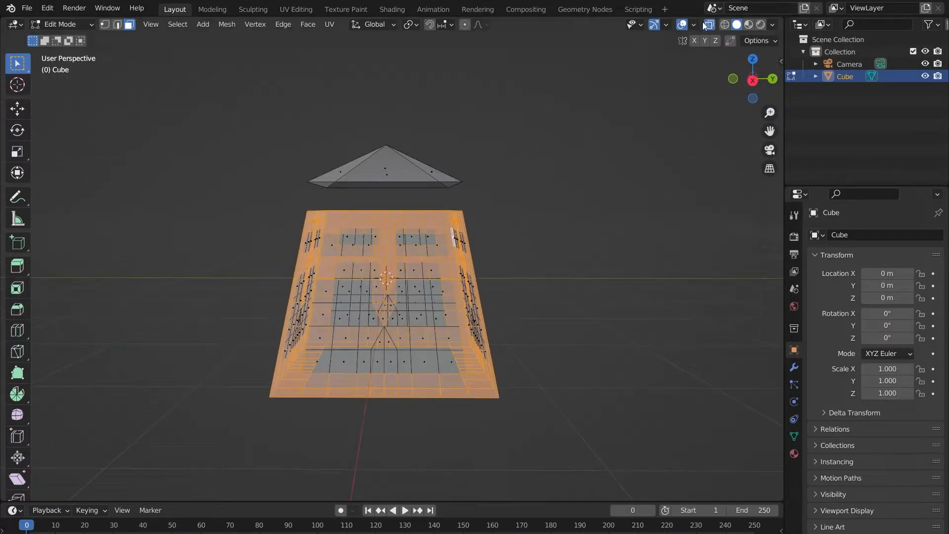
Step: Extrude the selected frame faces of the lantern body in place, with the Scale tool active
middle_drag(623, 169, 451, 225)
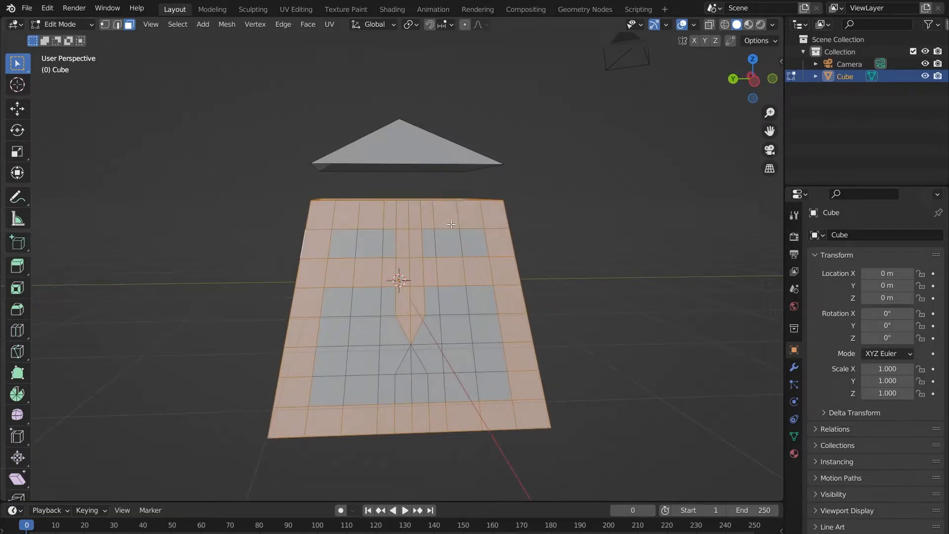
middle_drag(510, 237, 373, 269)
middle_drag(408, 216, 493, 244)
key(shift+space)
key(s)
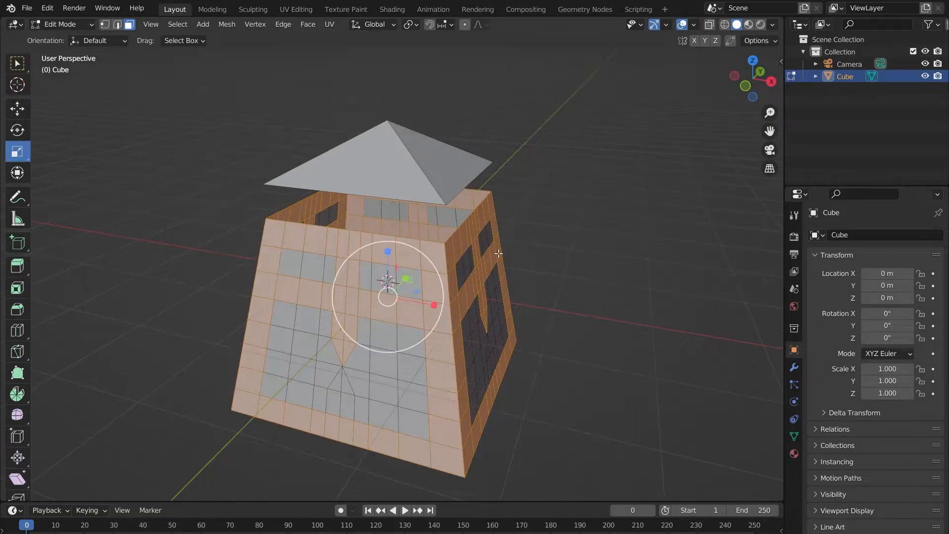
key(e)
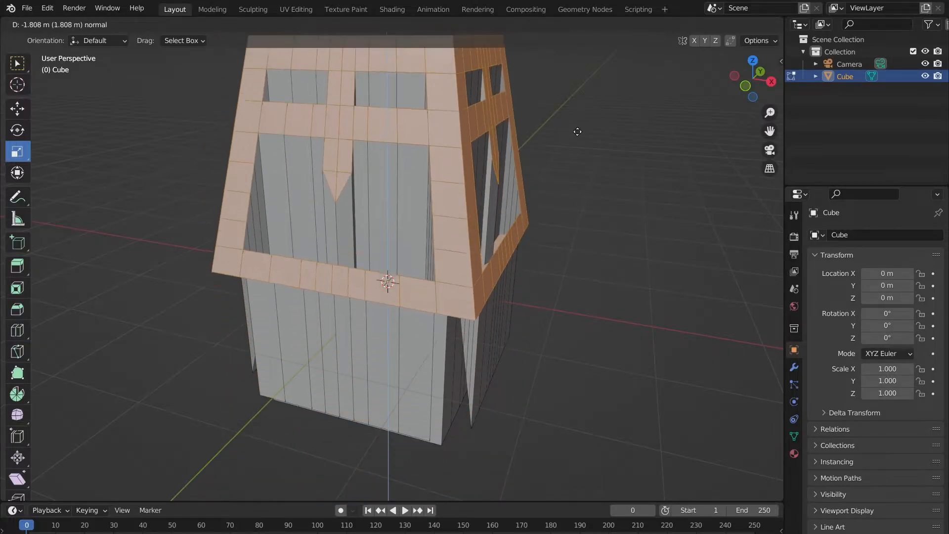
click(532, 241)
Step: Scale the extruded frame faces slightly outward so the frame stands out from the window panes
middle_drag(578, 277, 74, 139)
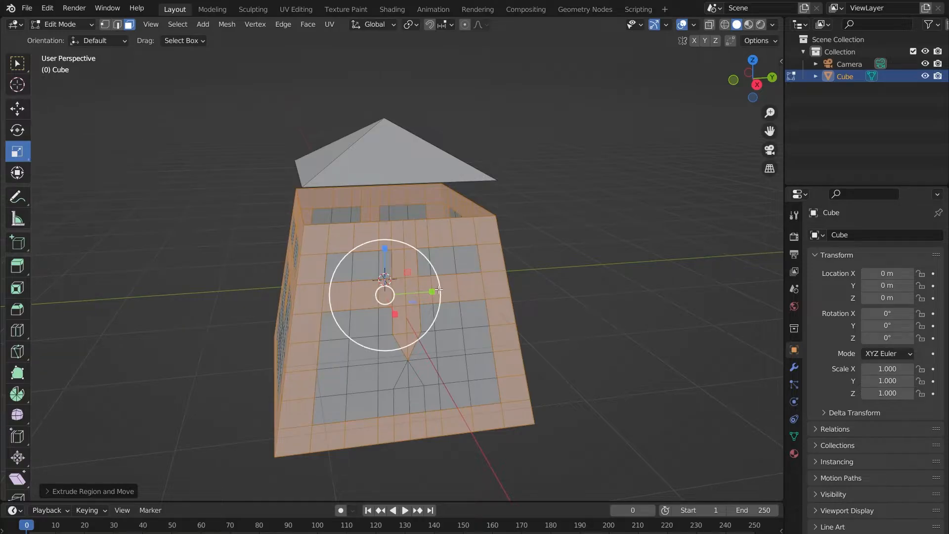
drag(430, 275, 431, 273)
scroll(518, 268, up, 2)
middle_drag(518, 269, 552, 253)
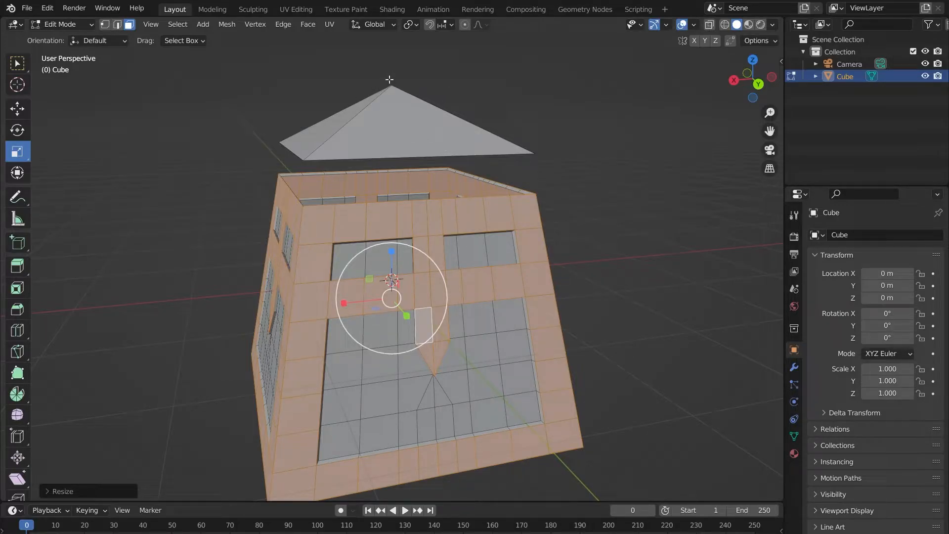
Step: Clear the selection and select all faces of the pyramid roof, using X-ray to include the hidden ones
middle_drag(442, 93, 441, 111)
click(485, 121)
middle_drag(511, 112, 339, 64)
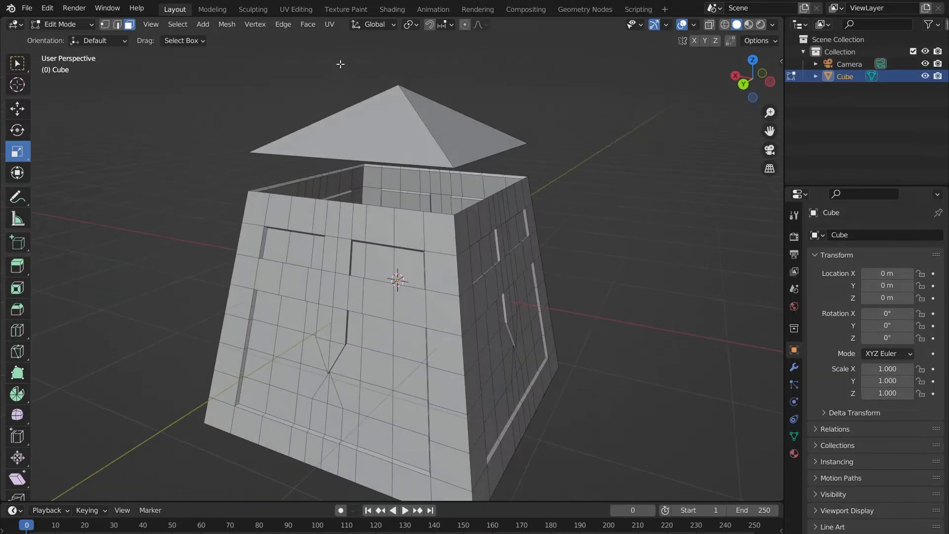
drag(300, 68, 477, 119)
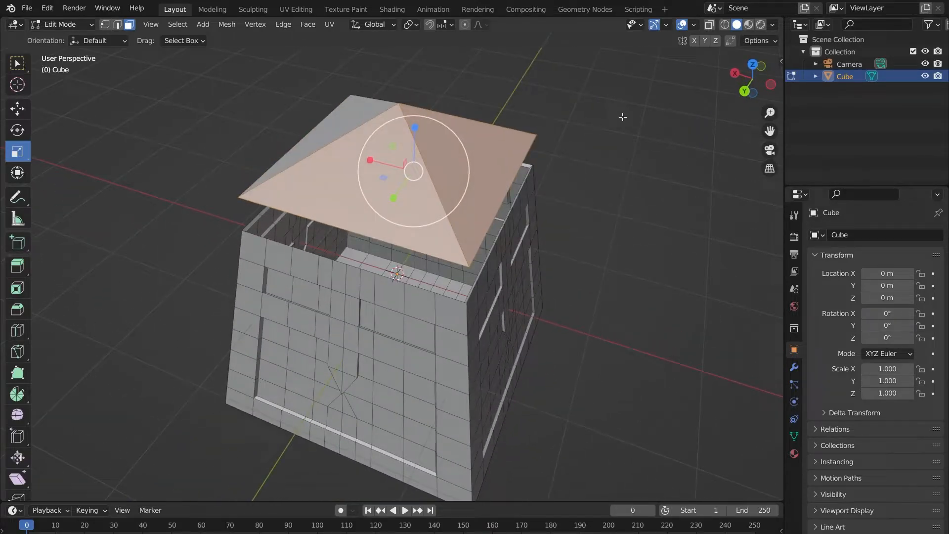
click(709, 24)
middle_drag(351, 119, 348, 89)
drag(233, 66, 555, 142)
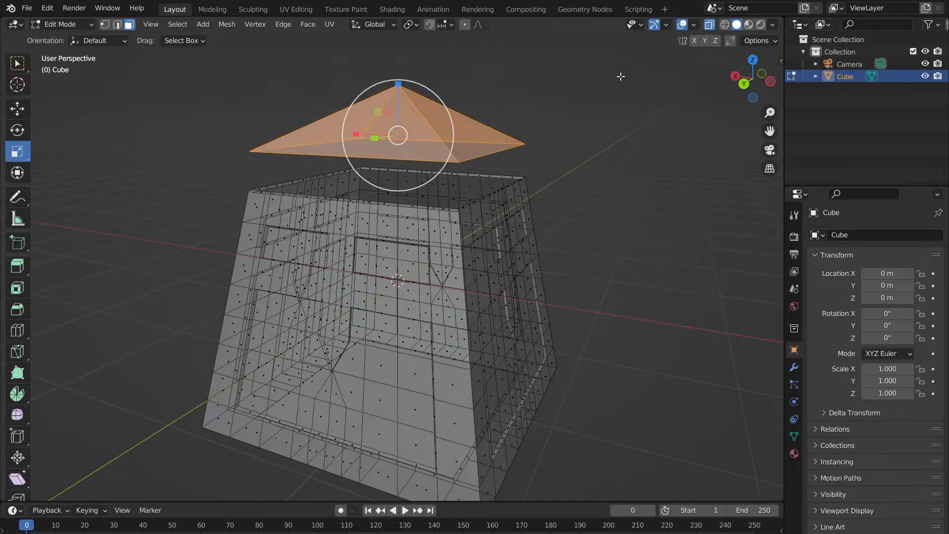
middle_drag(622, 77, 646, 113)
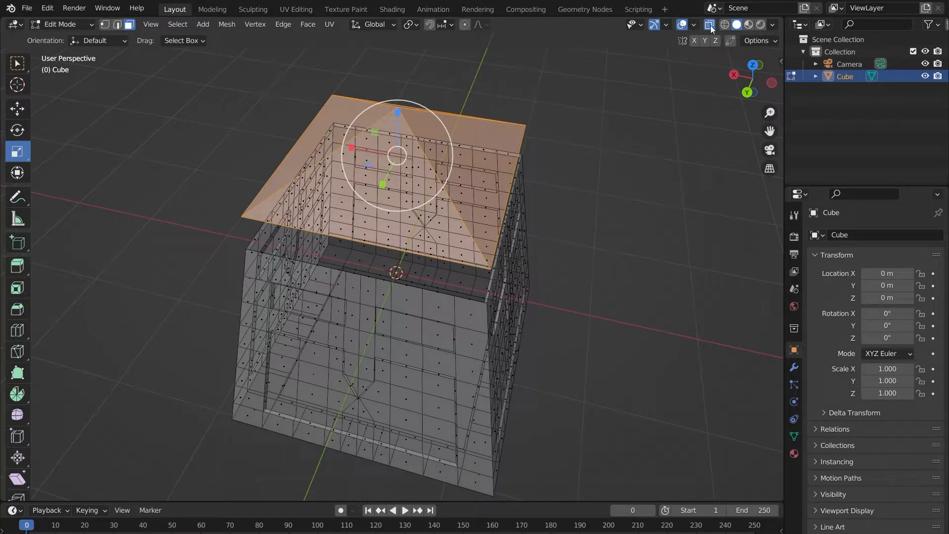
click(709, 24)
Step: Scale the roof up slightly and evenly so it overhangs the body more
middle_drag(599, 189, 441, 142)
key(s)
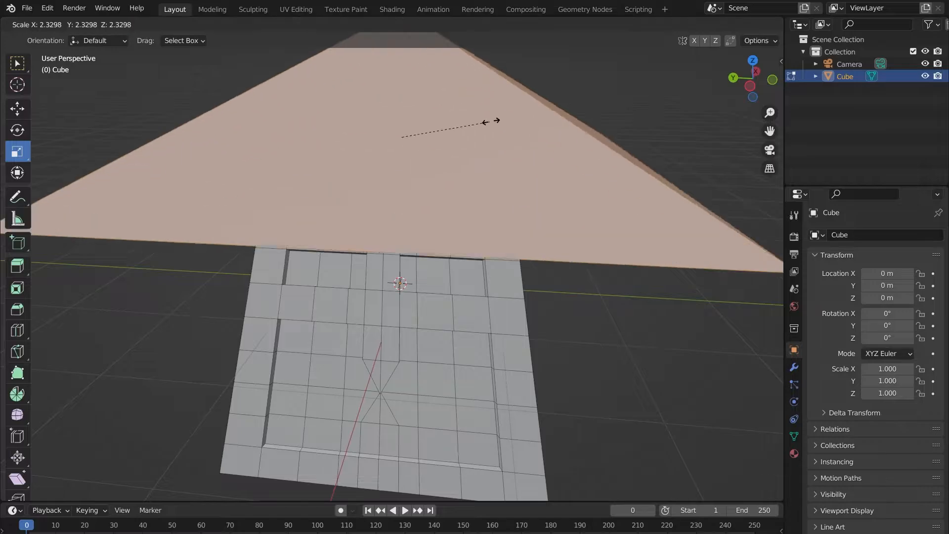
click(454, 140)
scroll(544, 168, down, 1)
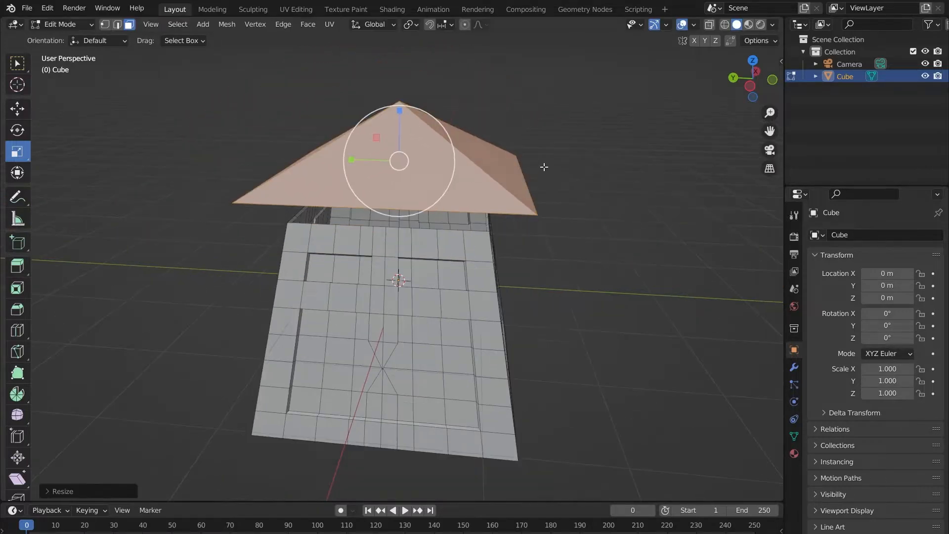
middle_drag(544, 167, 559, 154)
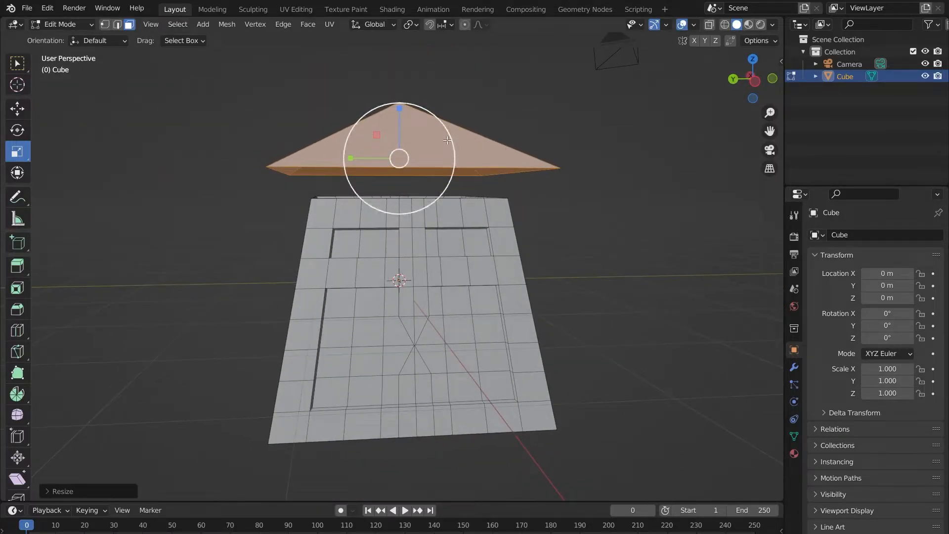
key(s)
right_click(449, 140)
middle_drag(449, 140, 378, 148)
Step: Move the roof straight down along Z until it rests on the top of the body
click(18, 108)
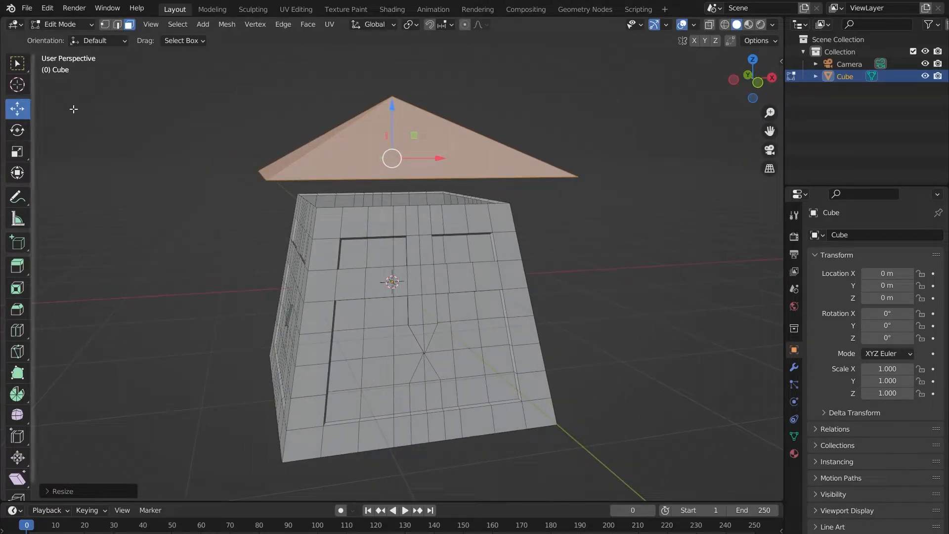
drag(395, 109, 394, 155)
middle_drag(548, 124, 485, 178)
middle_drag(529, 203, 691, 190)
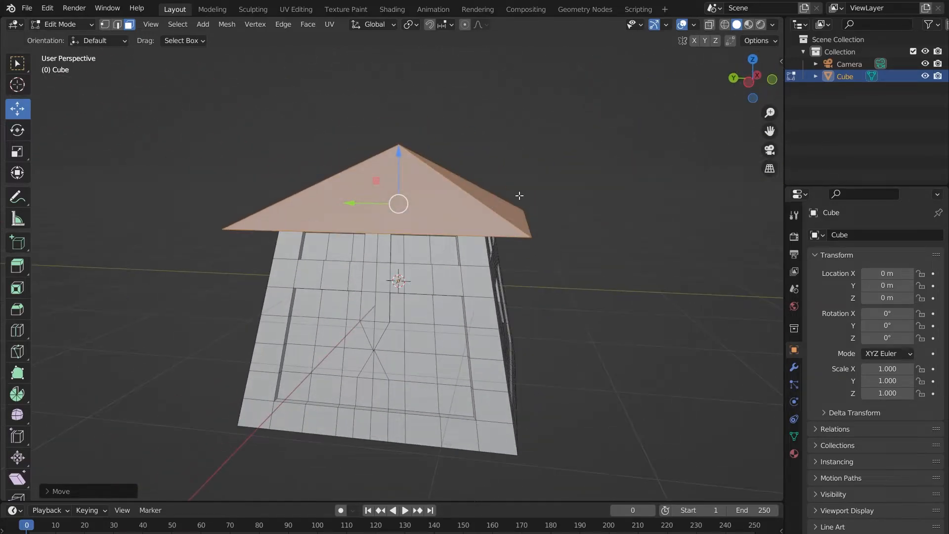
Step: Extrude the roof faces about 0.05 m upward to give the roof thickness and inspect it from several sides
middle_drag(461, 315, 488, 154)
key(e)
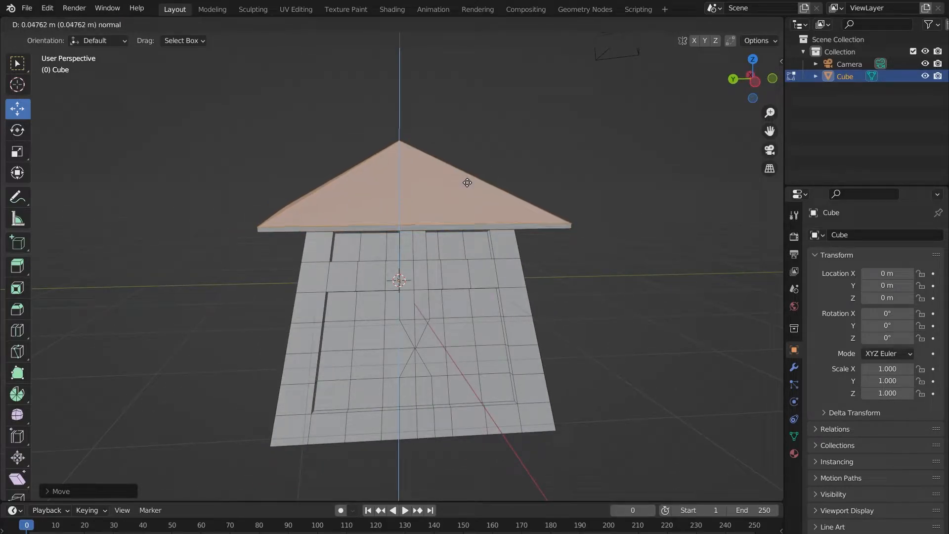
click(467, 182)
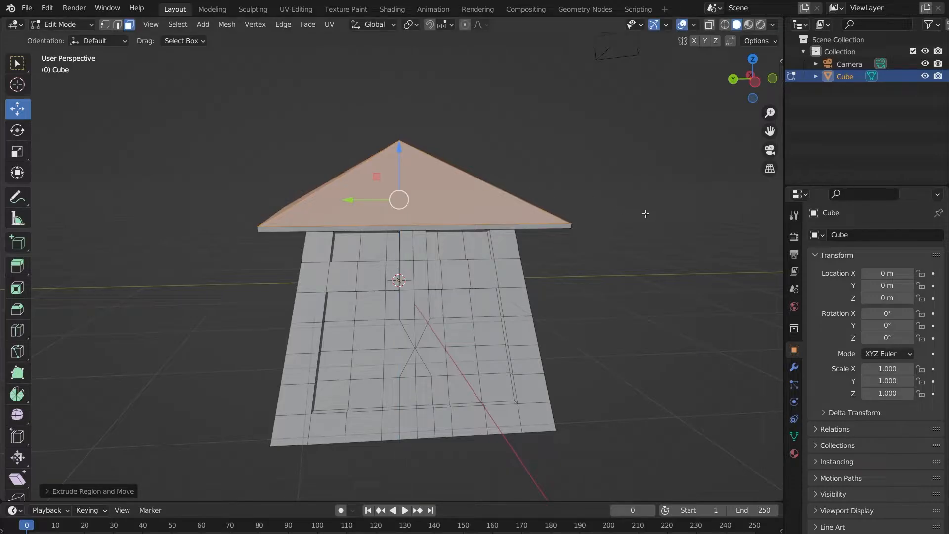
middle_drag(645, 212, 428, 214)
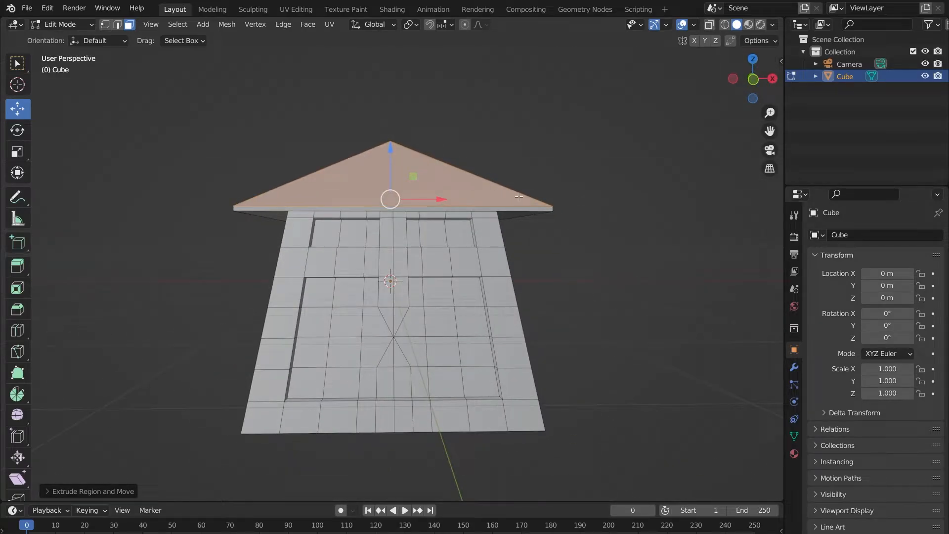
middle_drag(494, 183, 437, 207)
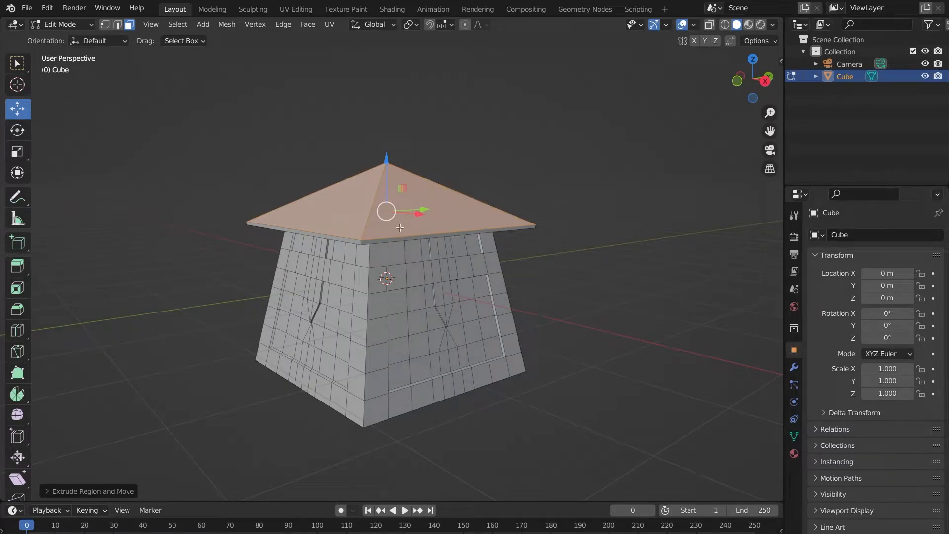
Step: Select the entire lantern mesh and assign it a new material in a second material slot
click(449, 277)
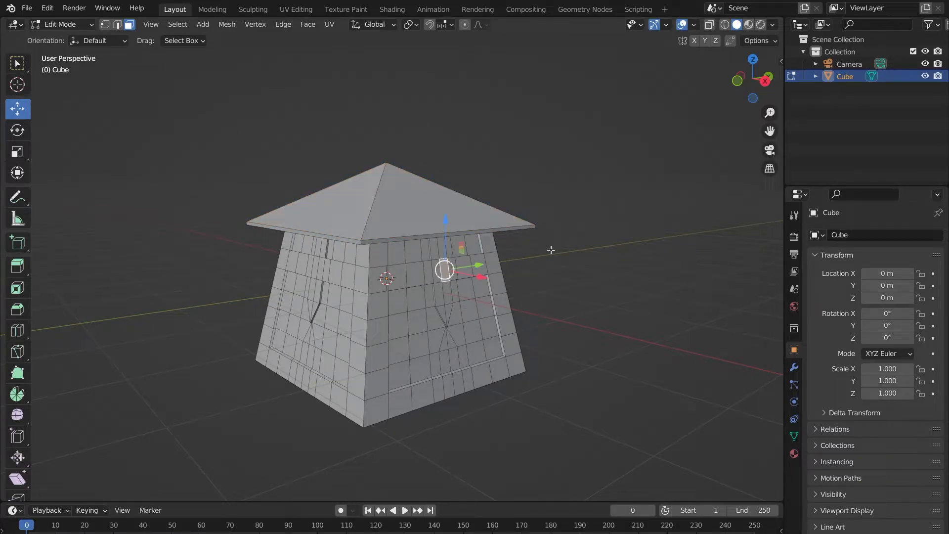
middle_drag(551, 250, 767, 477)
key(a)
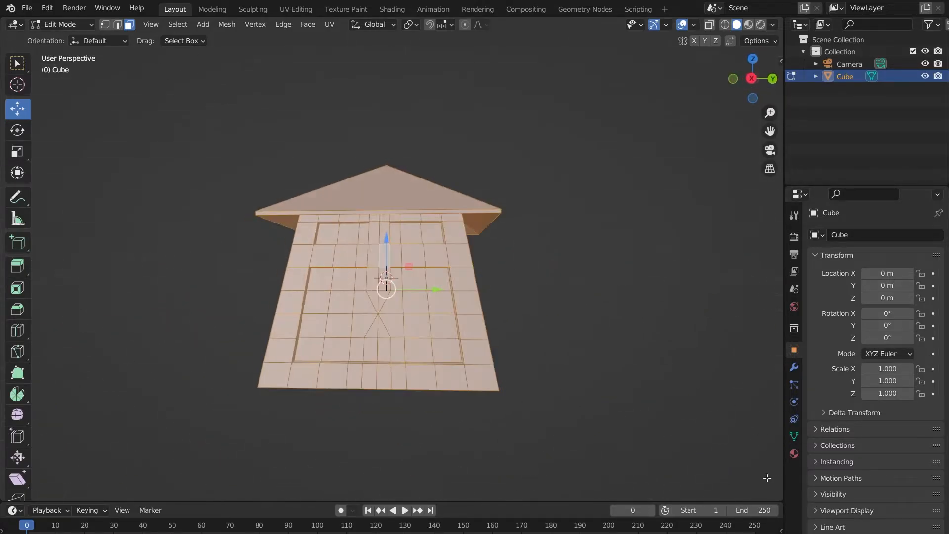
middle_drag(544, 303, 500, 337)
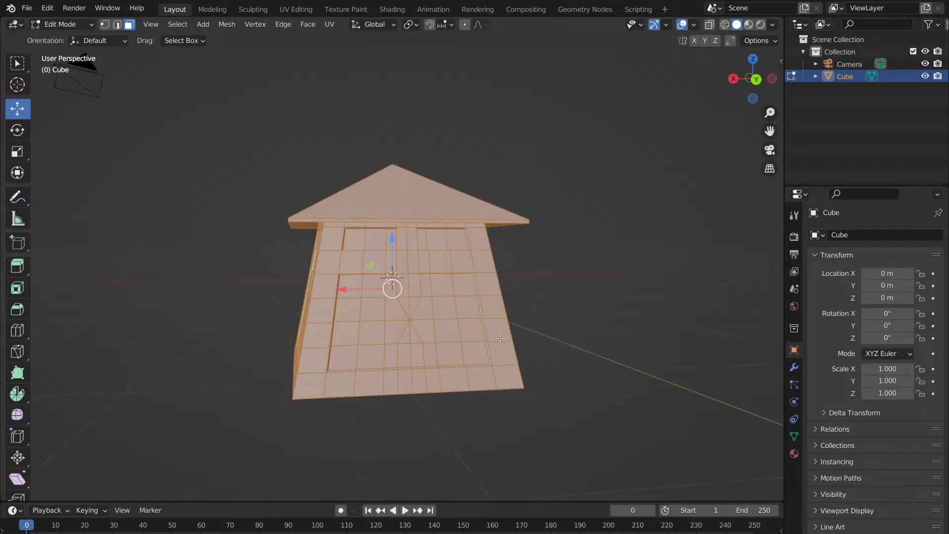
click(794, 455)
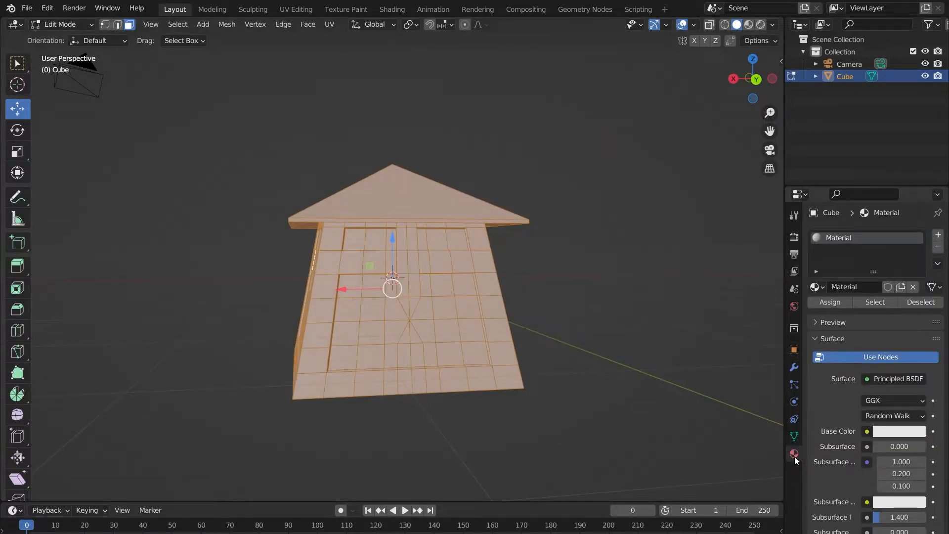
click(938, 236)
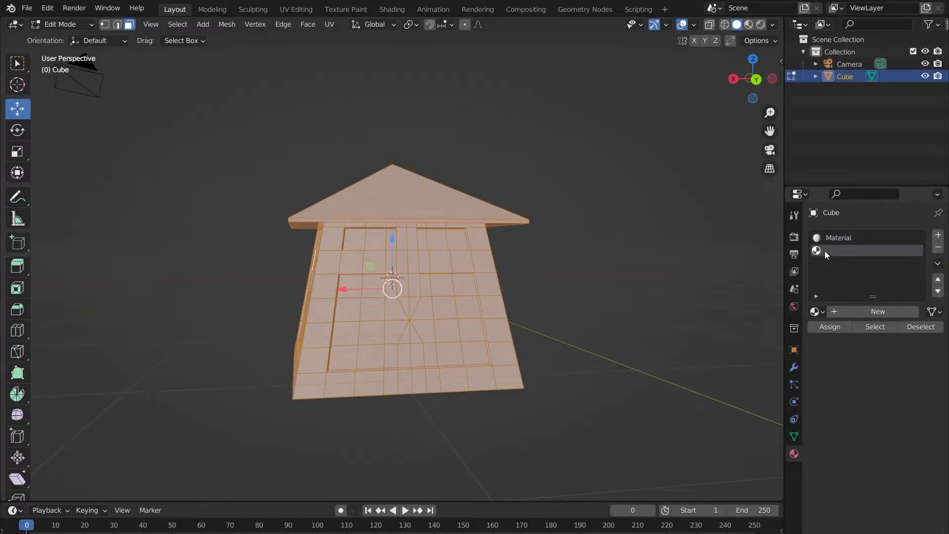
click(845, 312)
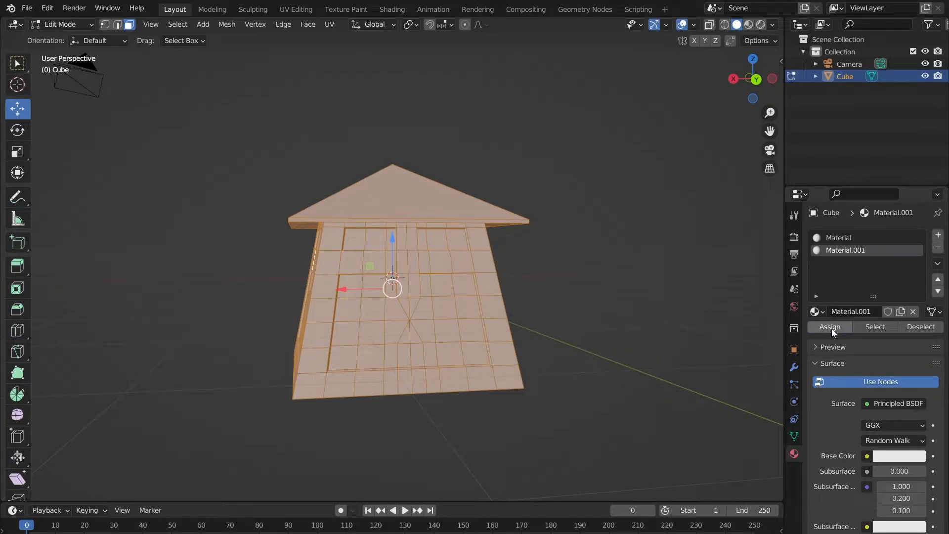
click(831, 329)
Step: Switch to the Shading workspace and frame the lantern and the new material's shader nodes
click(392, 10)
mouse_move(527, 211)
middle_down()
mouse_move(558, 231)
mouse_move(504, 199)
mouse_move(401, 180)
middle_up()
middle_drag(555, 244, 346, 198)
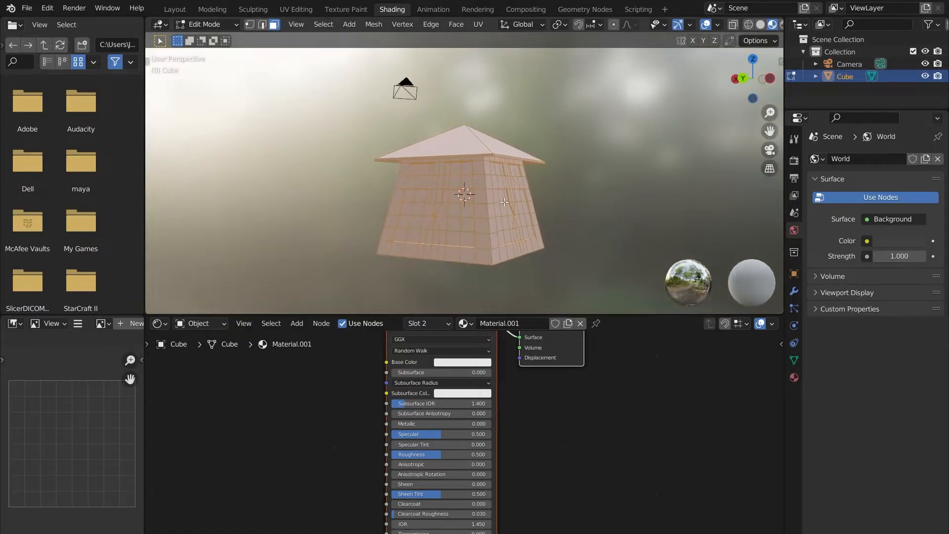
scroll(524, 434, down, 1)
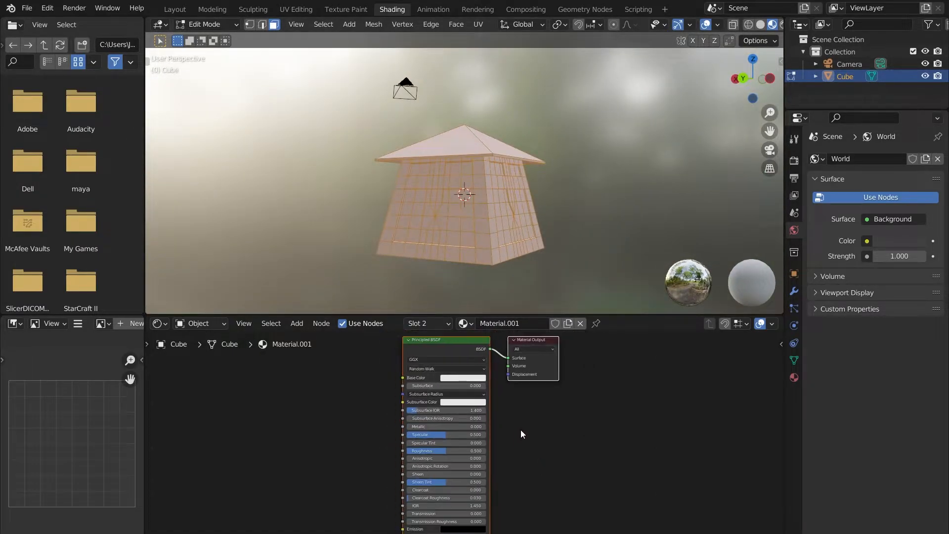
mouse_move(521, 429)
middle_down()
mouse_move(468, 449)
mouse_move(532, 403)
mouse_move(517, 424)
middle_up()
scroll(467, 449, down, 1)
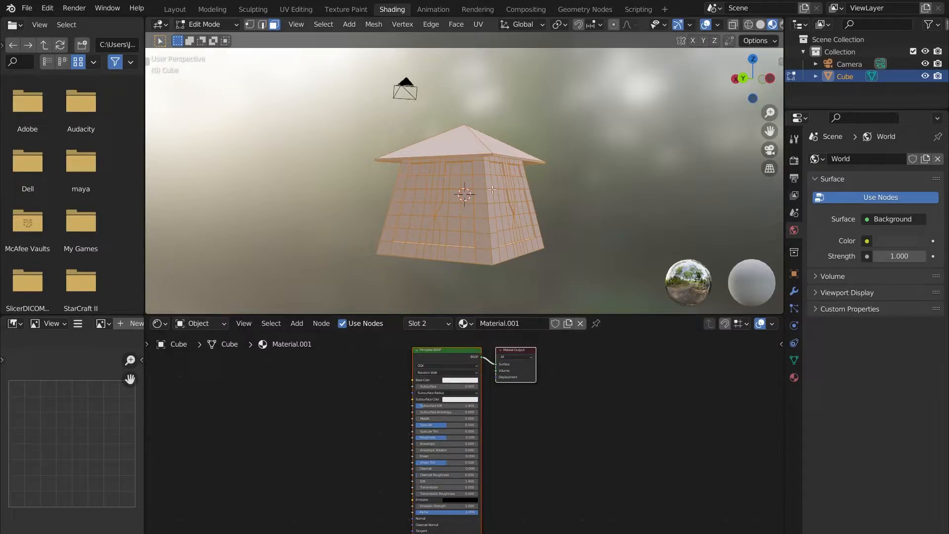
Step: Deselect the mesh, bring the lantern closer in view and widen the 3D viewport by narrowing the file browser
click(562, 169)
scroll(563, 167, up, 3)
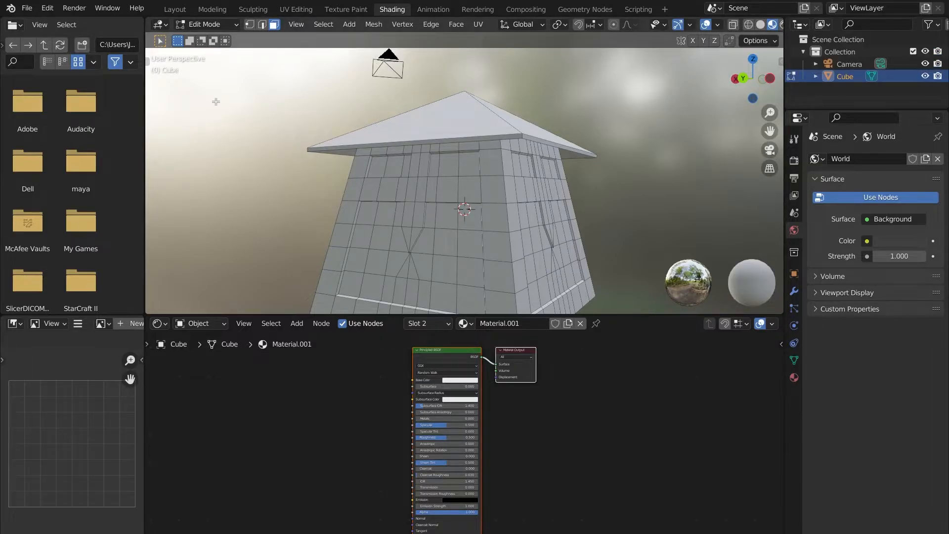
drag(144, 99, 97, 99)
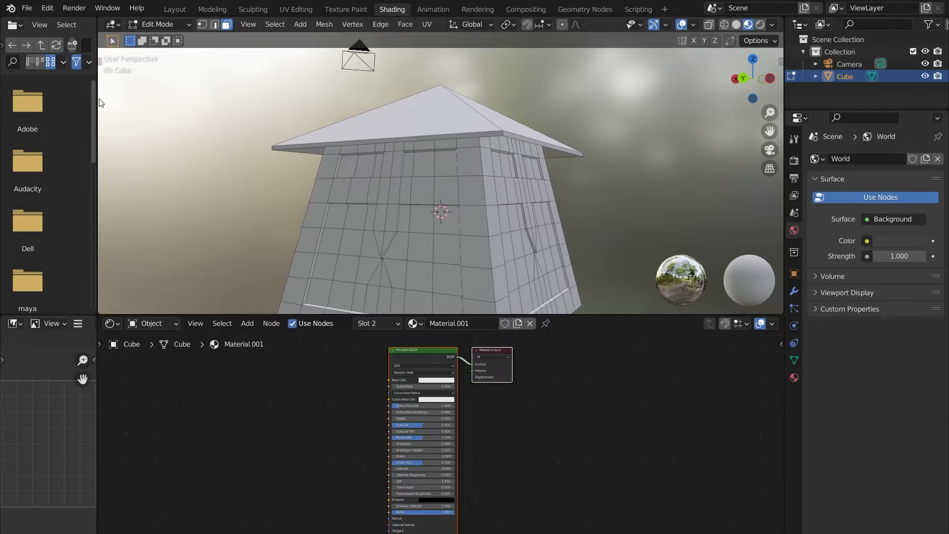
Step: Set the render engine to Cycles and switch the 3D viewport to Rendered shading
click(722, 27)
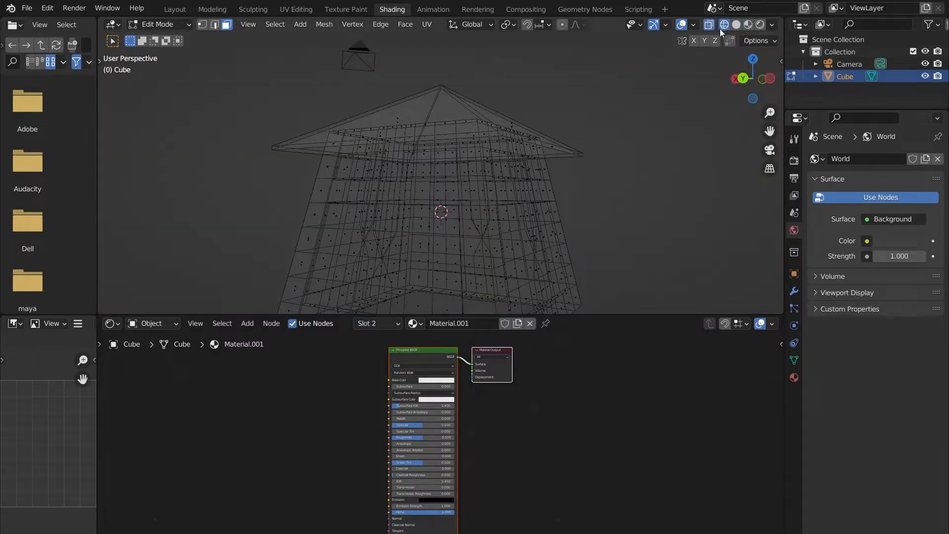
click(710, 25)
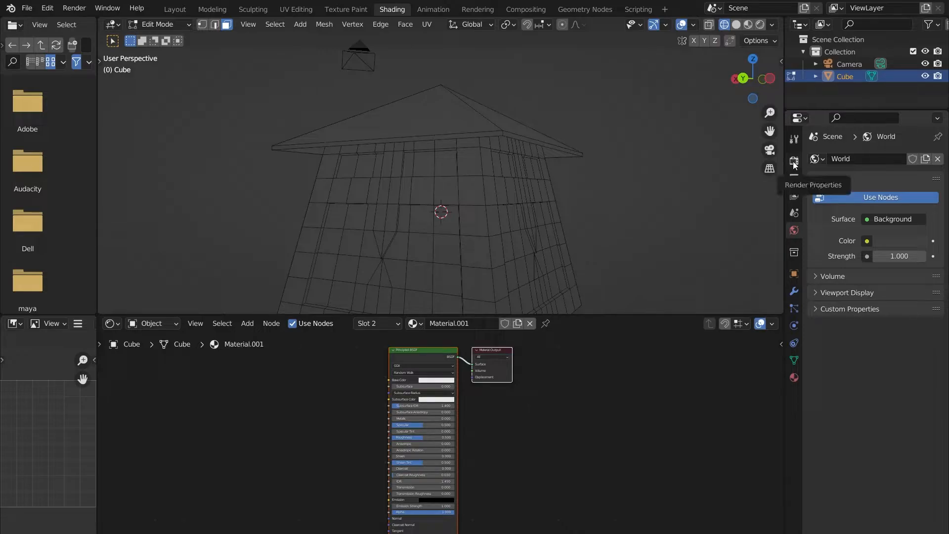
click(794, 163)
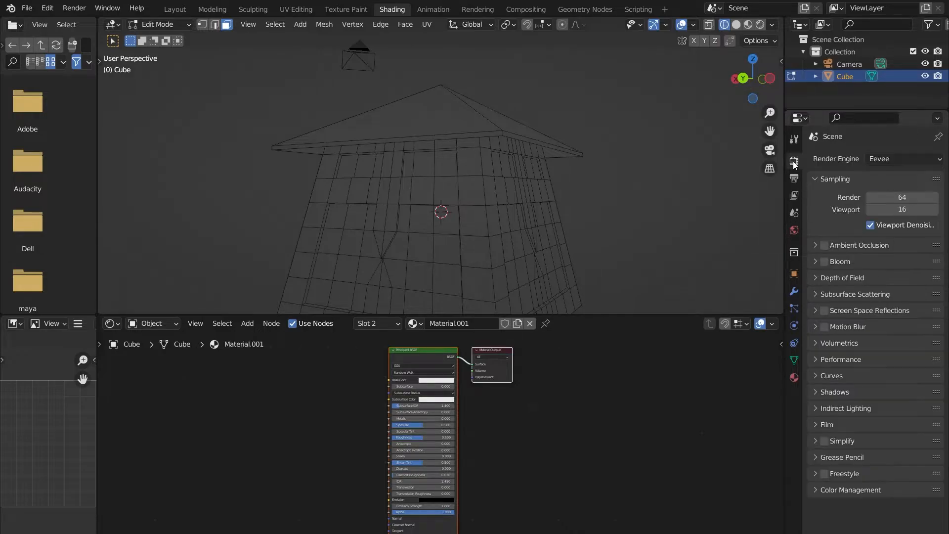
click(889, 158)
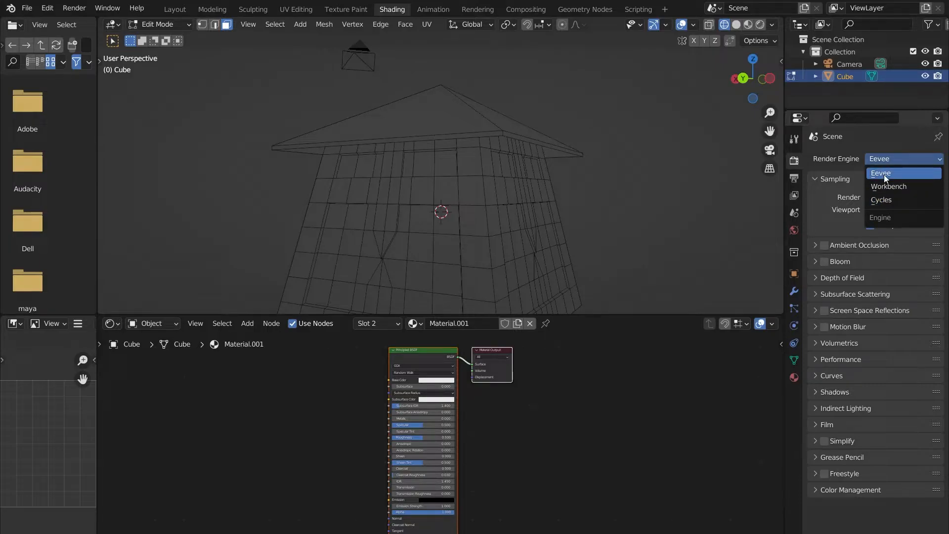
click(880, 200)
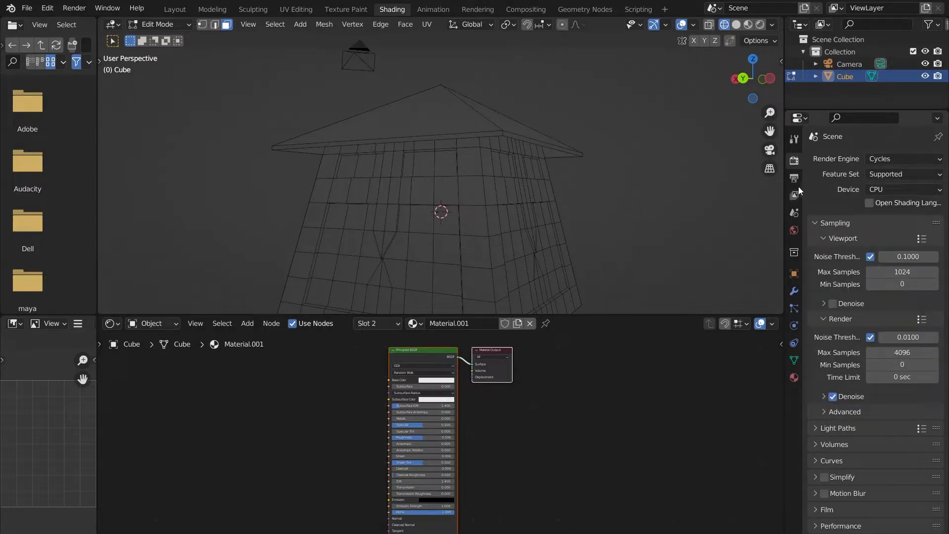
click(760, 26)
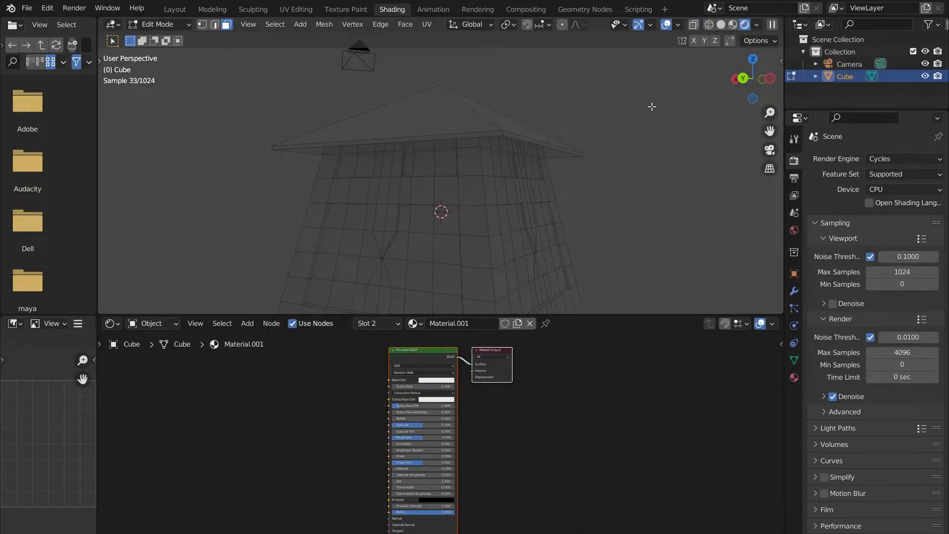
scroll(652, 111, down, 2)
middle_drag(653, 111, 549, 124)
scroll(543, 119, down, 4)
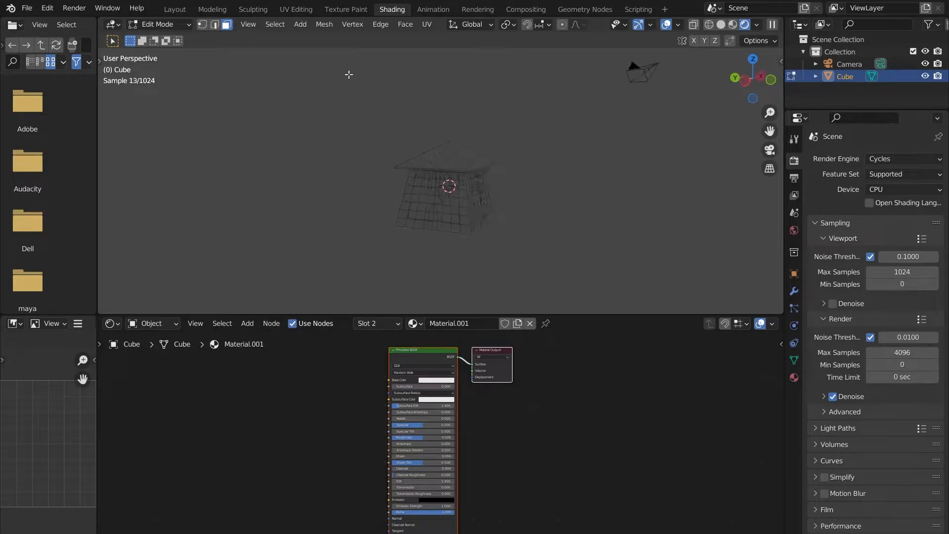
scroll(346, 105, up, 2)
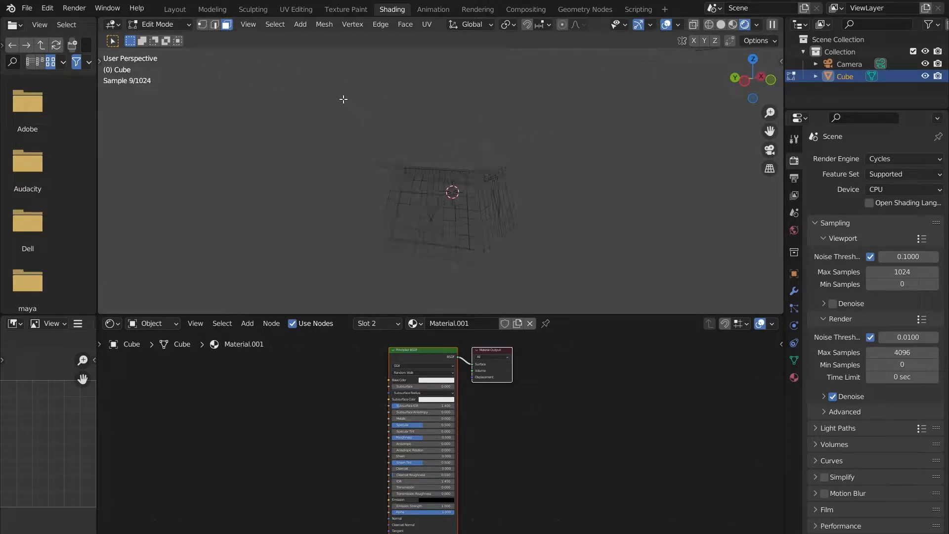
Step: Return to the Layout workspace, leave Edit Mode and add a spot light to the scene
click(173, 10)
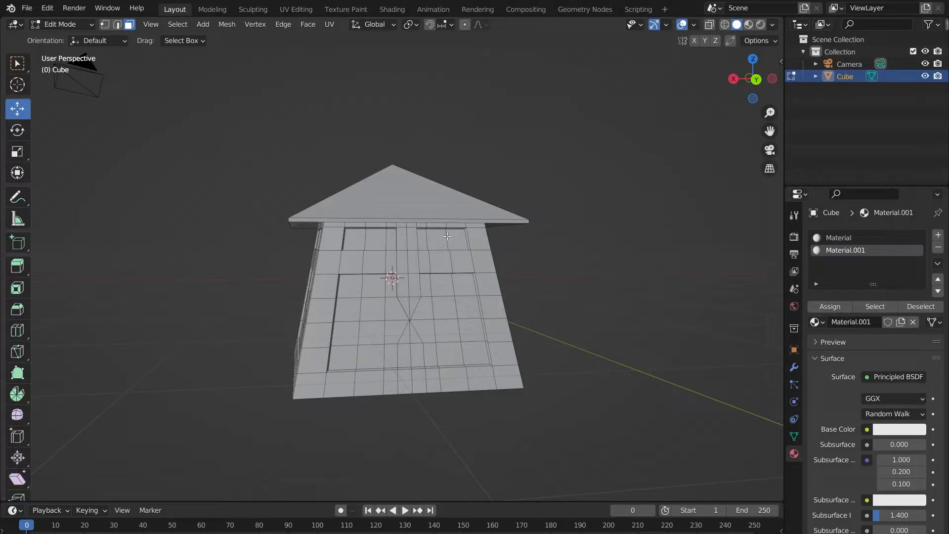
key(Tab)
click(67, 23)
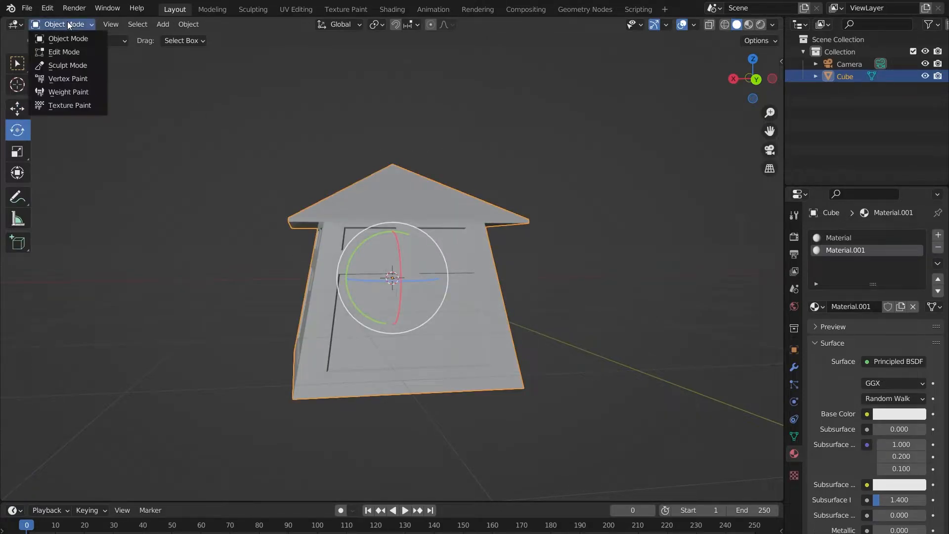
click(64, 25)
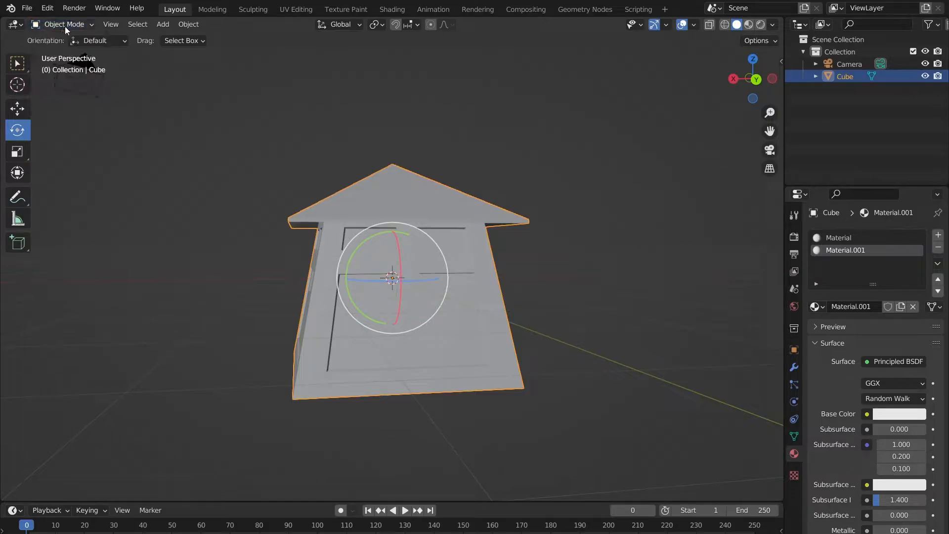
click(163, 24)
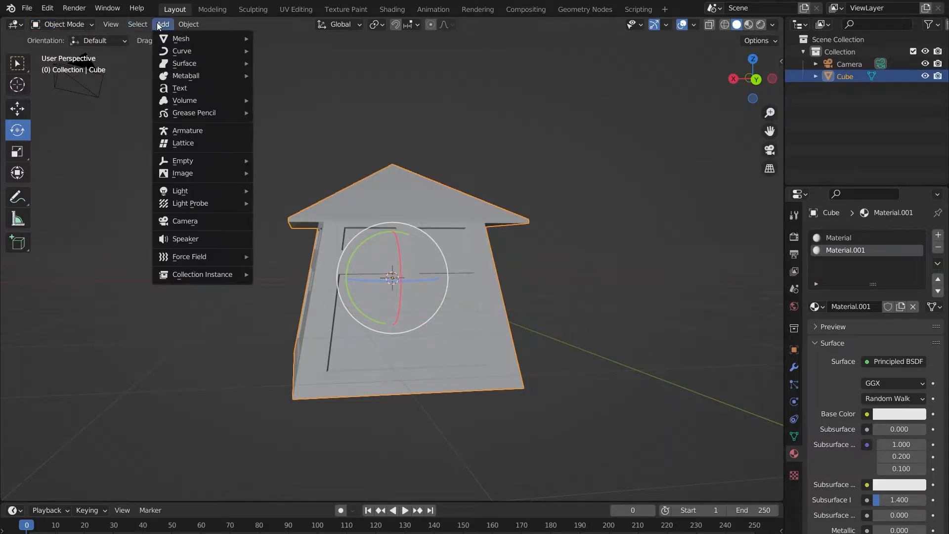
mouse_move(176, 191)
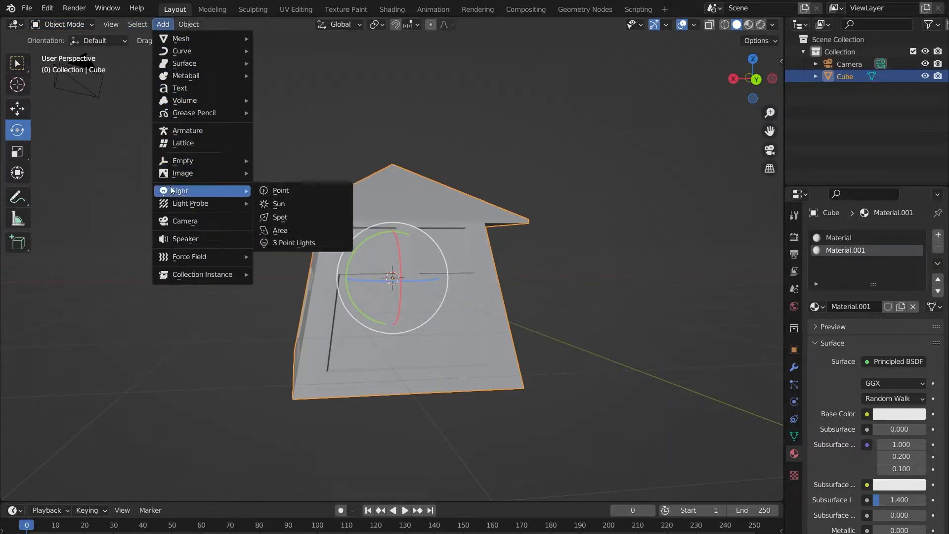
click(291, 218)
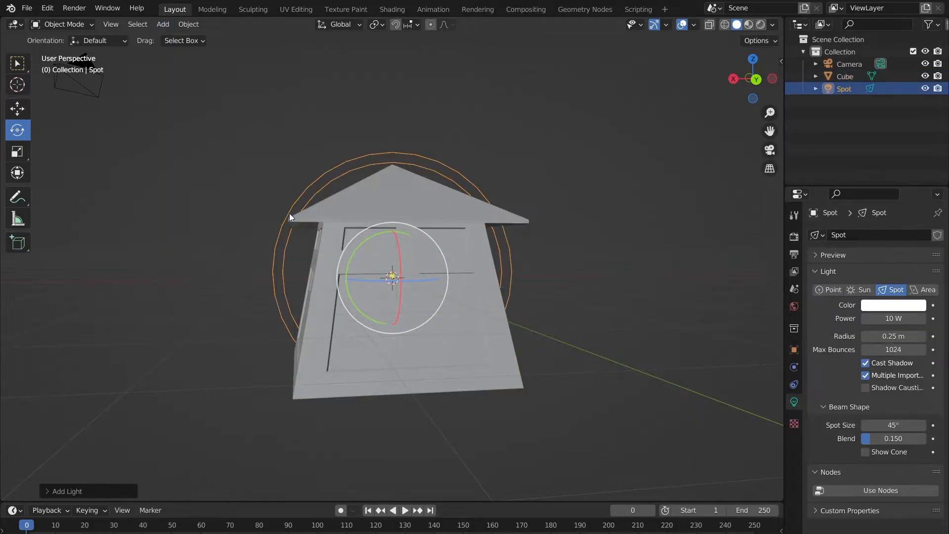
Step: Move the spot light out along the Y axis, well clear of the lantern, and raise it above the roof
middle_drag(289, 213, 334, 201)
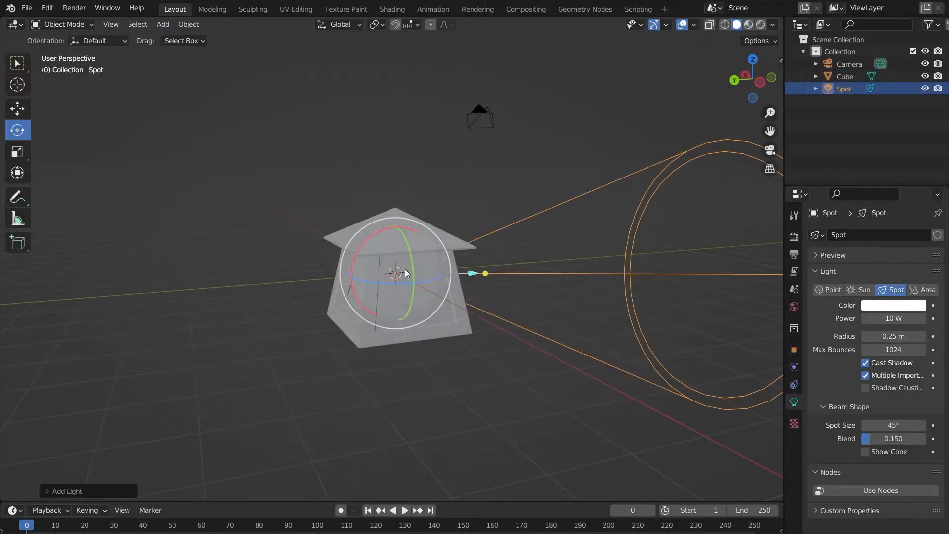
middle_drag(491, 254, 356, 236)
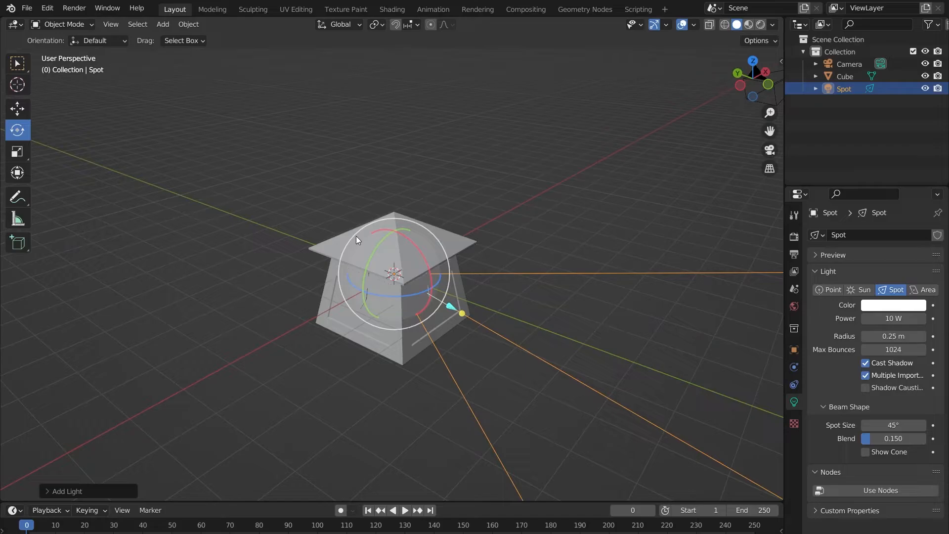
click(18, 108)
middle_drag(431, 258, 470, 278)
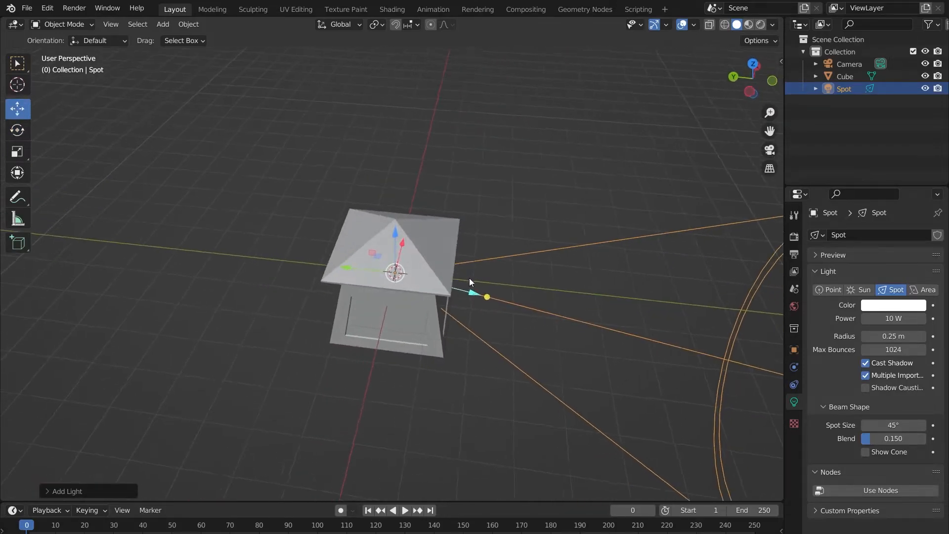
drag(378, 256, 17, 223)
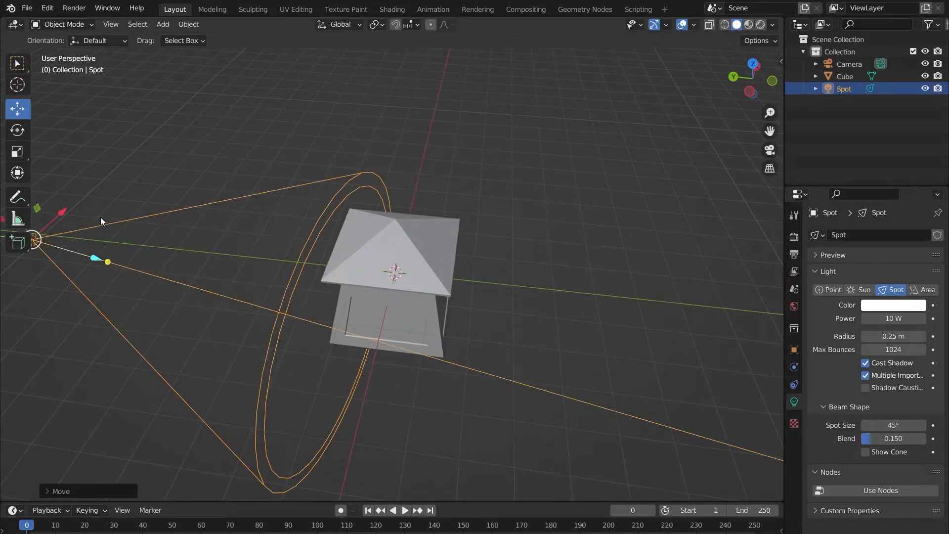
scroll(104, 217, down, 3)
middle_drag(133, 214, 196, 188)
middle_drag(209, 276, 182, 194)
drag(157, 161, 63, 294)
Step: Aim the spot light's beam directly at the lantern
middle_drag(337, 271, 168, 206)
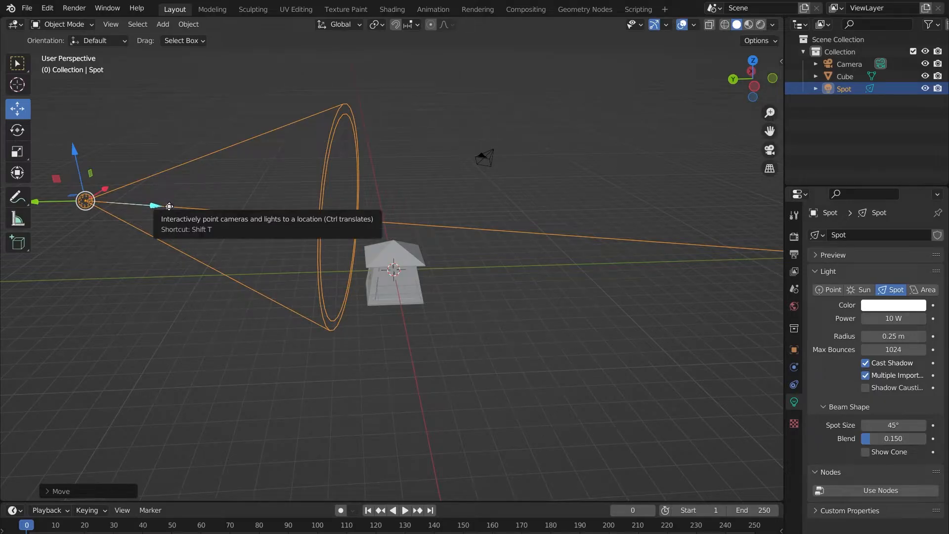
drag(169, 207, 372, 266)
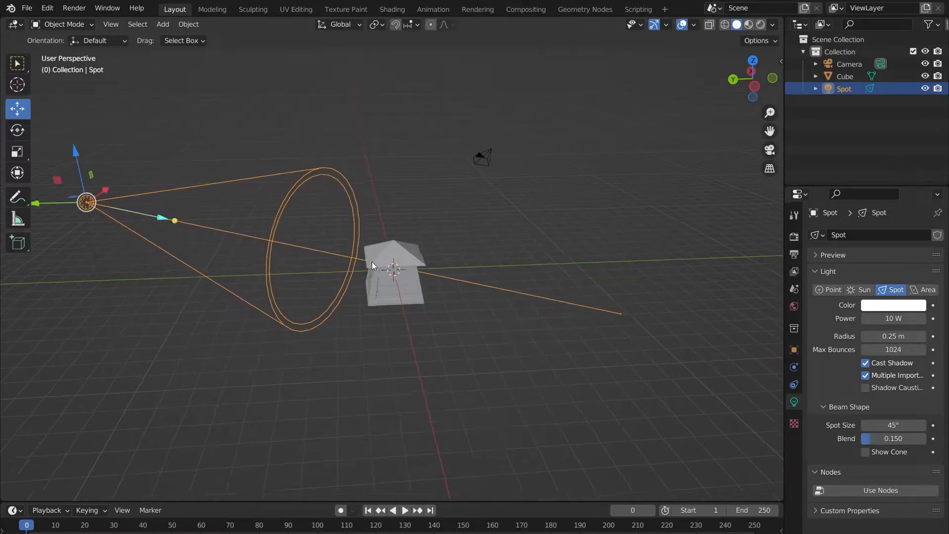
middle_drag(372, 262, 156, 180)
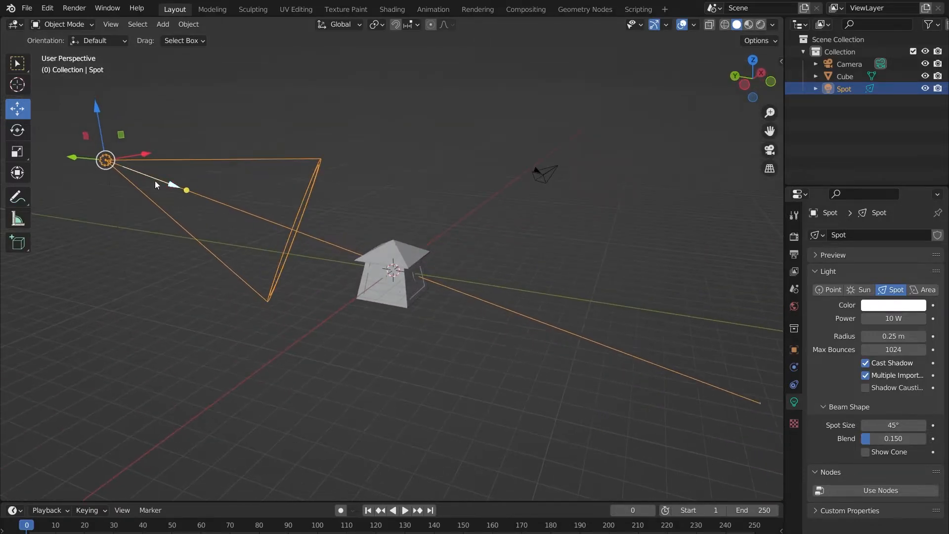
Step: Set the spot light's power to 100000 W
click(895, 318)
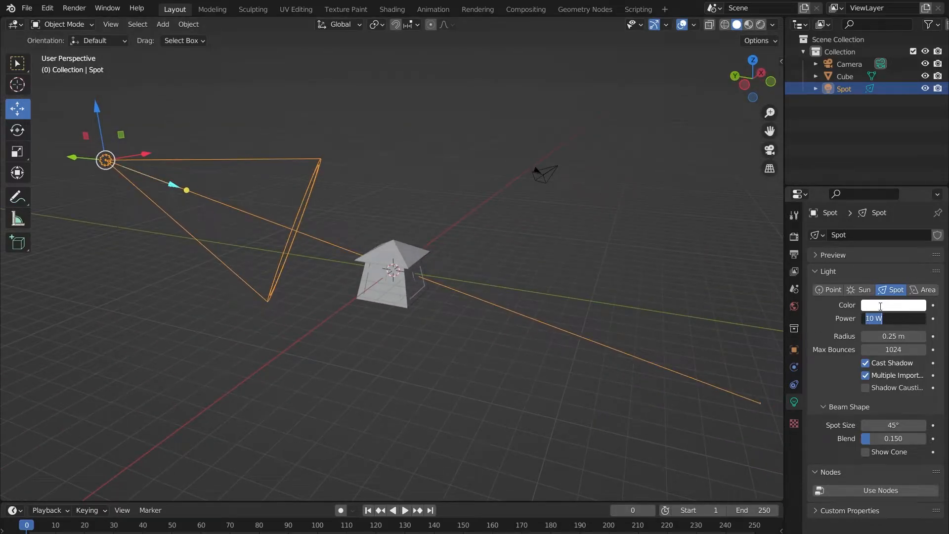
text(100000)
key(Return)
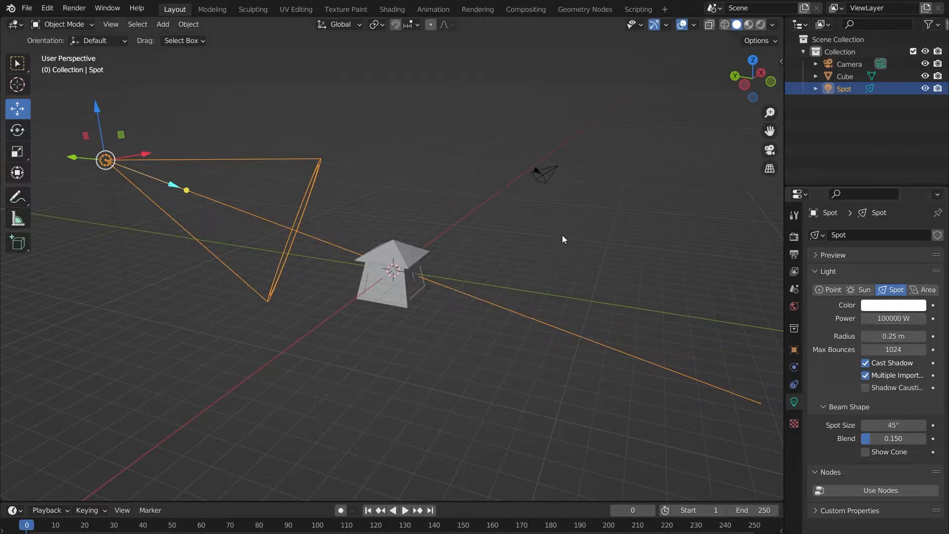
Step: Preview the lit lantern in Rendered shading, set the spot light's power to 10000 W and check the lighting from several angles
scroll(328, 262, up, 3)
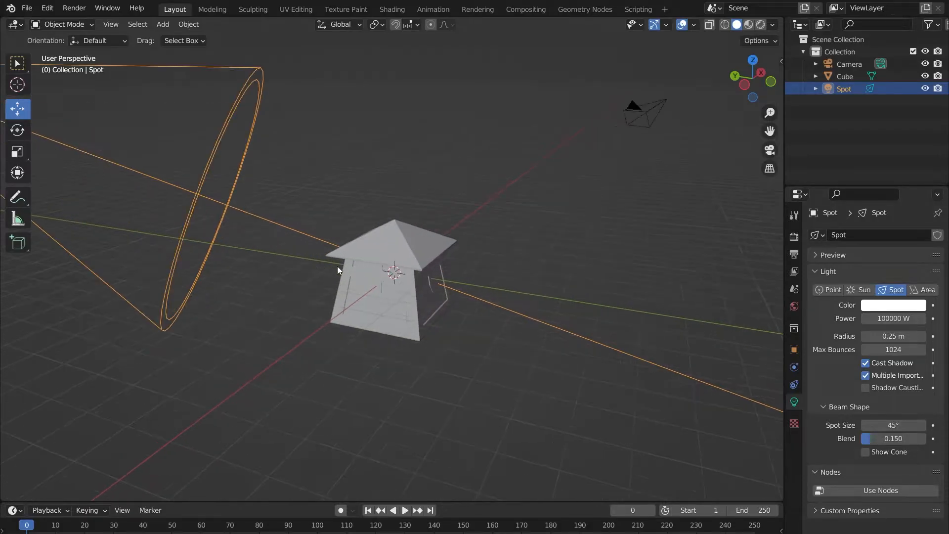
click(761, 25)
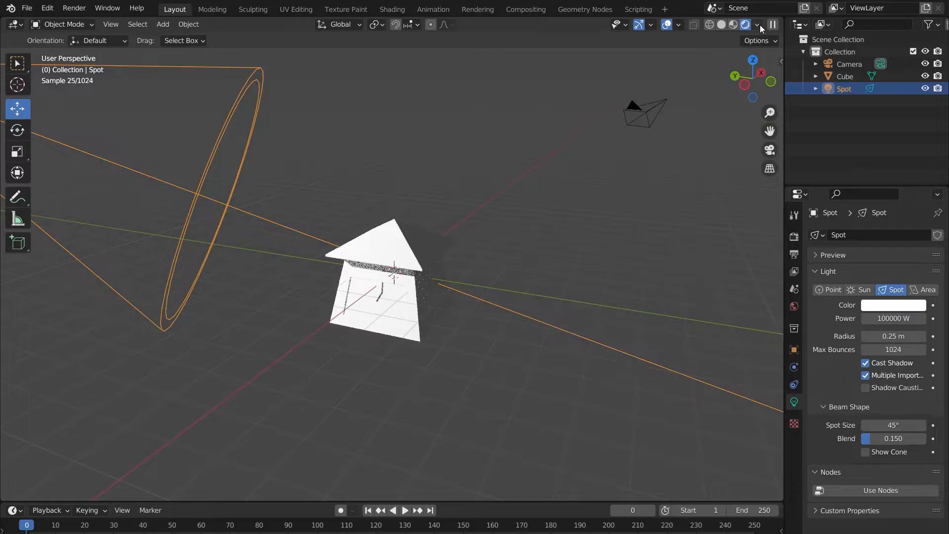
middle_drag(407, 190, 764, 244)
click(895, 320)
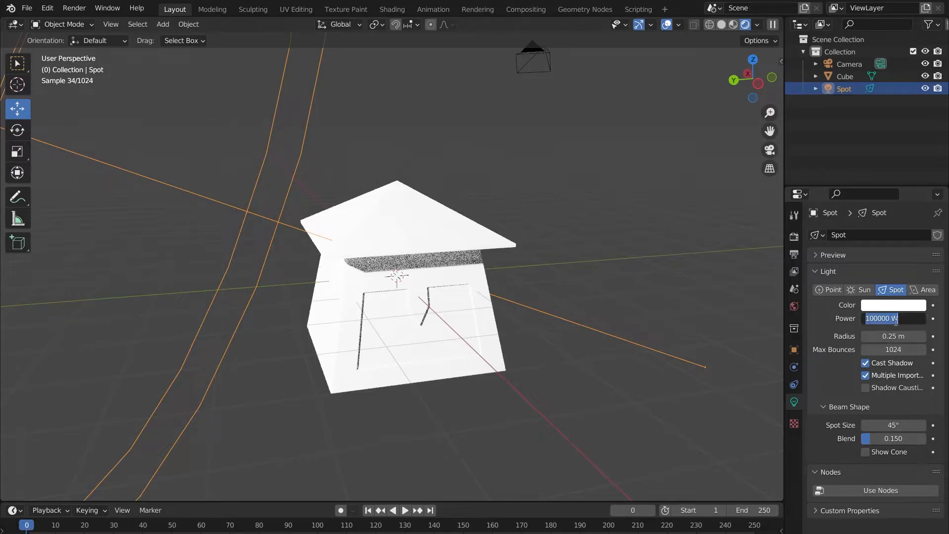
text(10000)
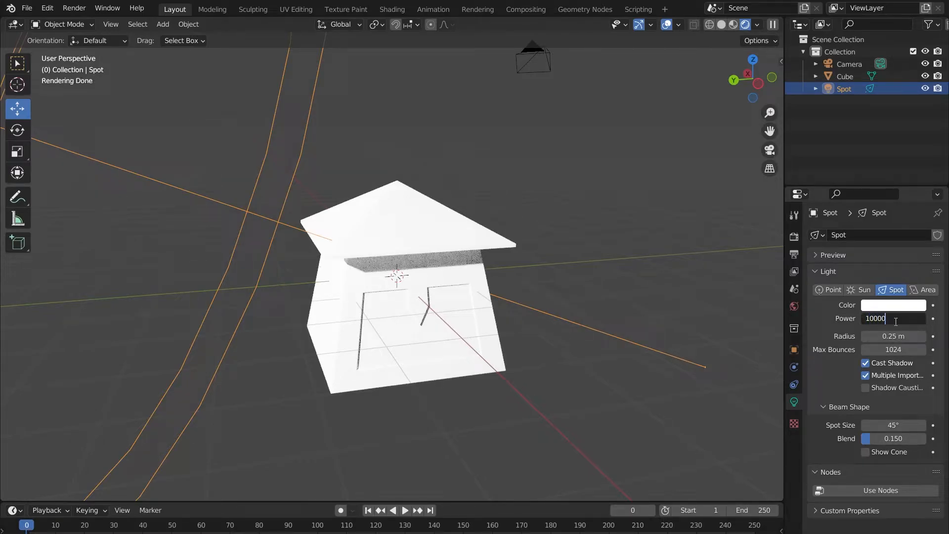
key(Return)
middle_drag(616, 261, 411, 295)
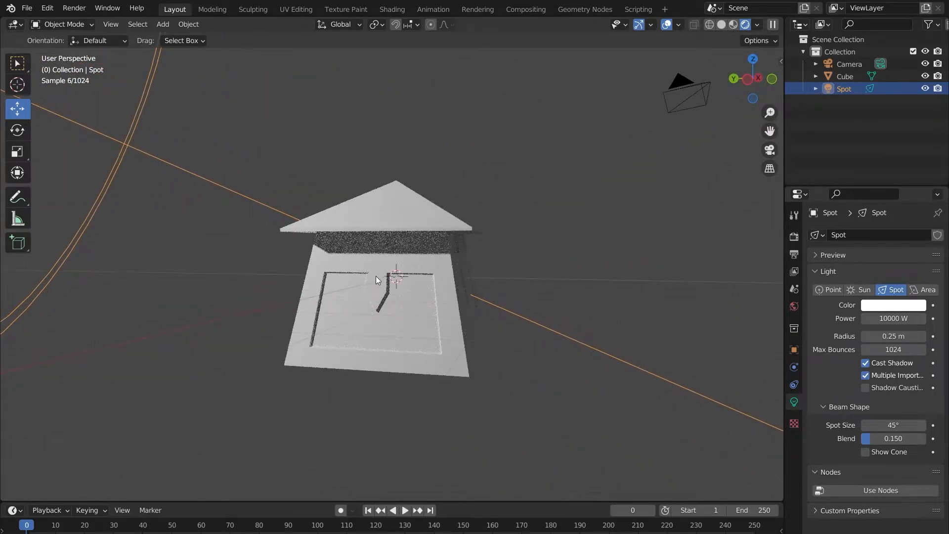
middle_drag(340, 258, 293, 259)
middle_drag(333, 292, 343, 284)
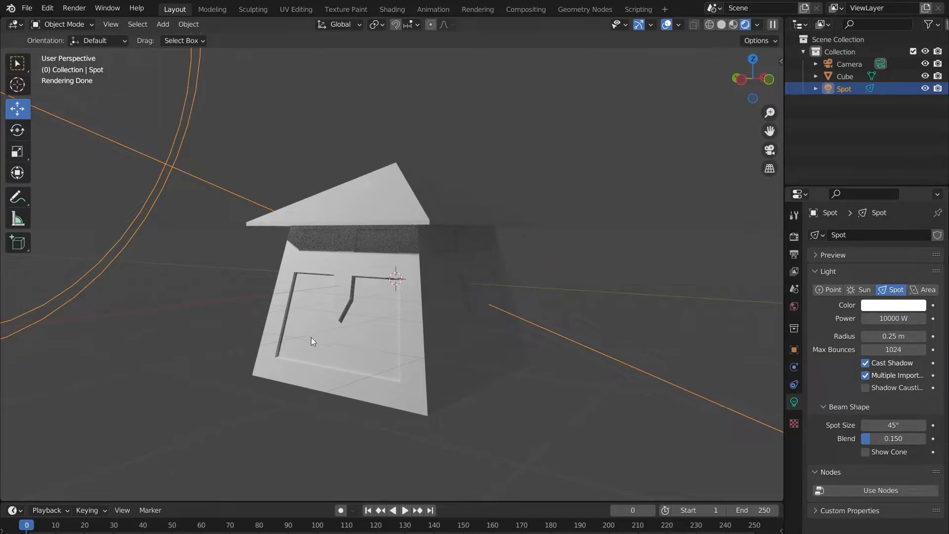
middle_drag(468, 250, 401, 317)
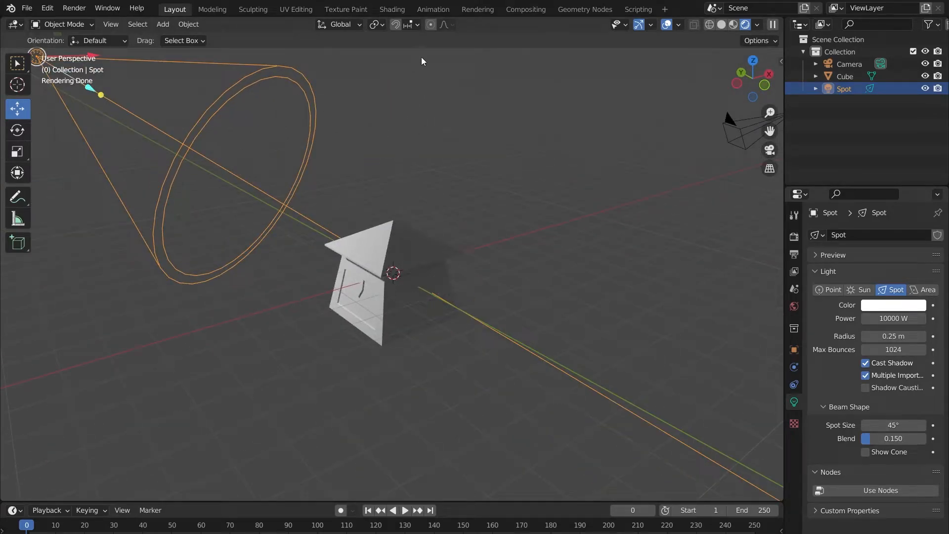
Step: Switch to the Shading workspace, select the lantern and choose Material.004 for its second material slot
click(392, 9)
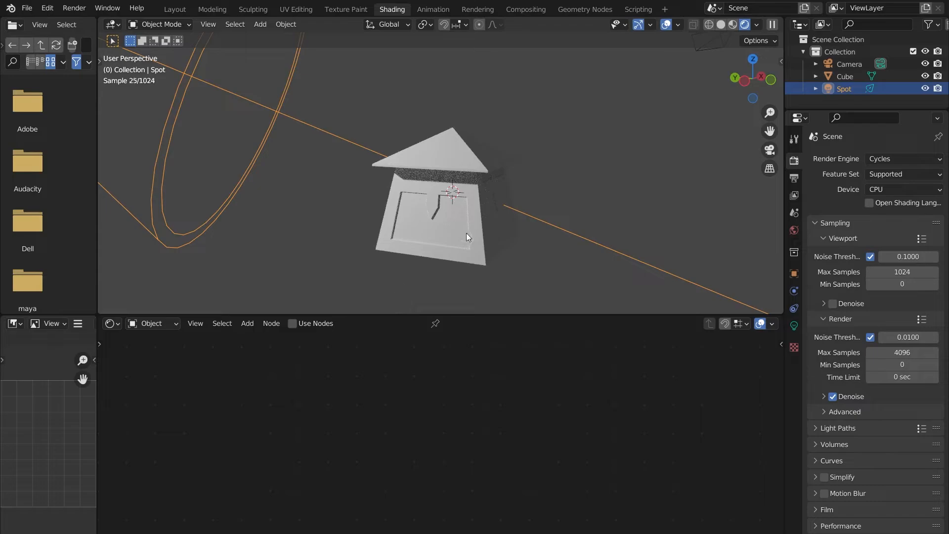
click(442, 156)
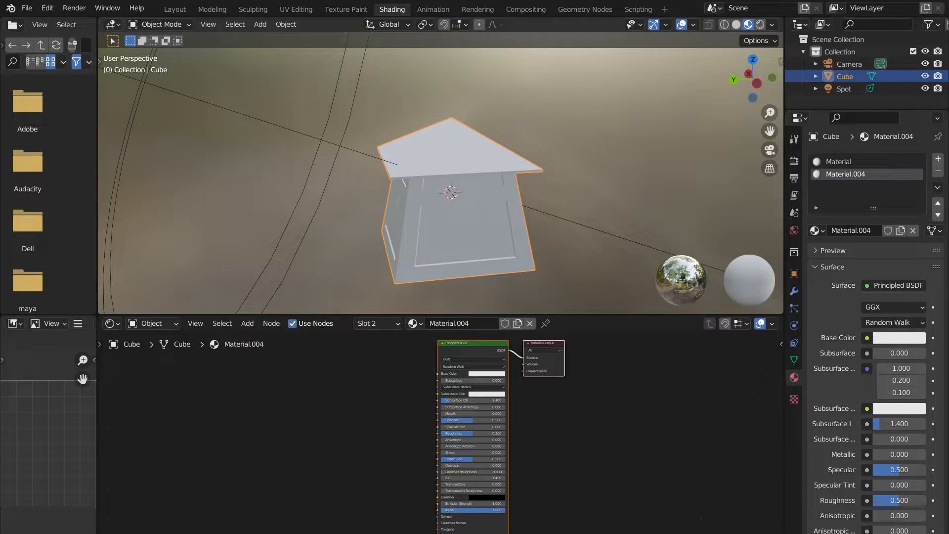
click(413, 323)
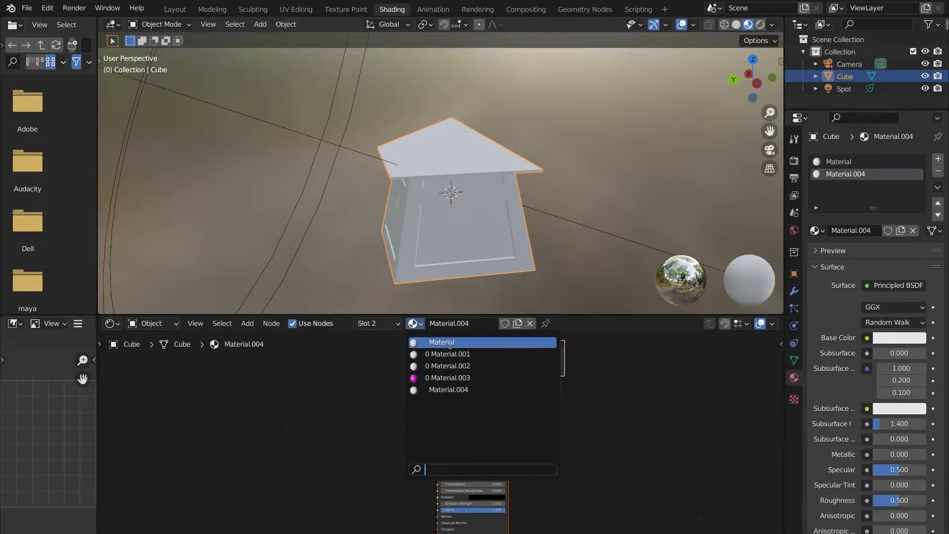
click(449, 390)
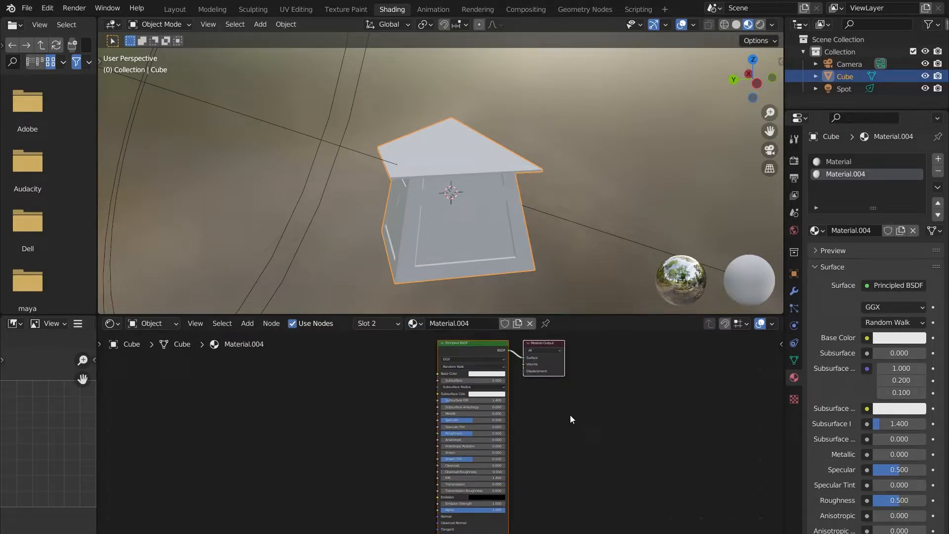
Step: Rename the lantern's second-slot material as LampBlack
click(480, 324)
text(LampBack)
key(Return)
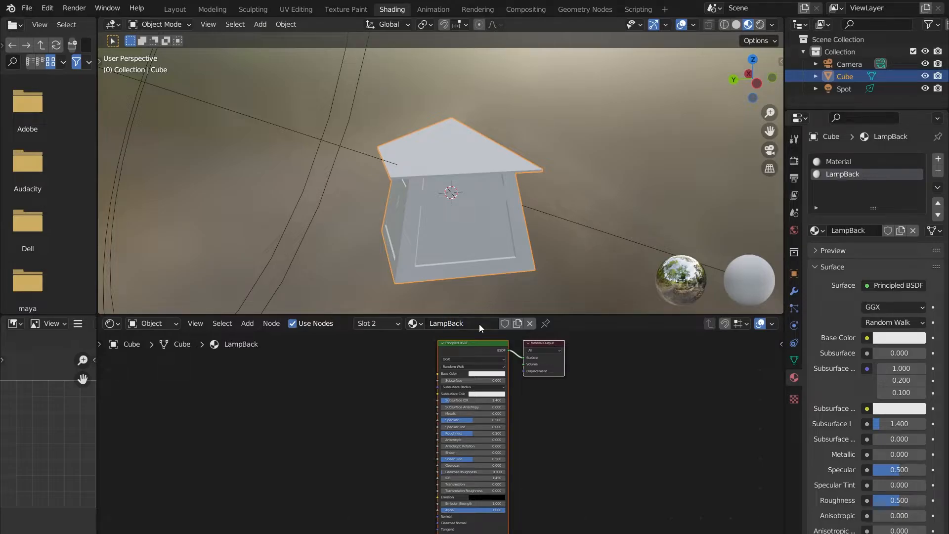
click(479, 324)
text(LampBlack)
key(Return)
Step: Set the Principled BSDF base color of LampBlack to pure black, with a value of 0
scroll(538, 388, up, 6)
middle_drag(603, 416, 629, 523)
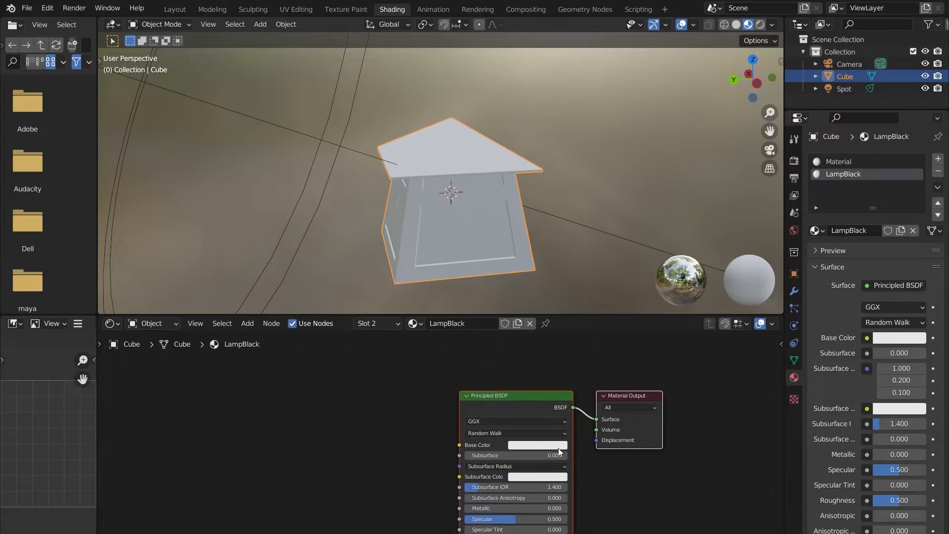
click(557, 448)
click(527, 448)
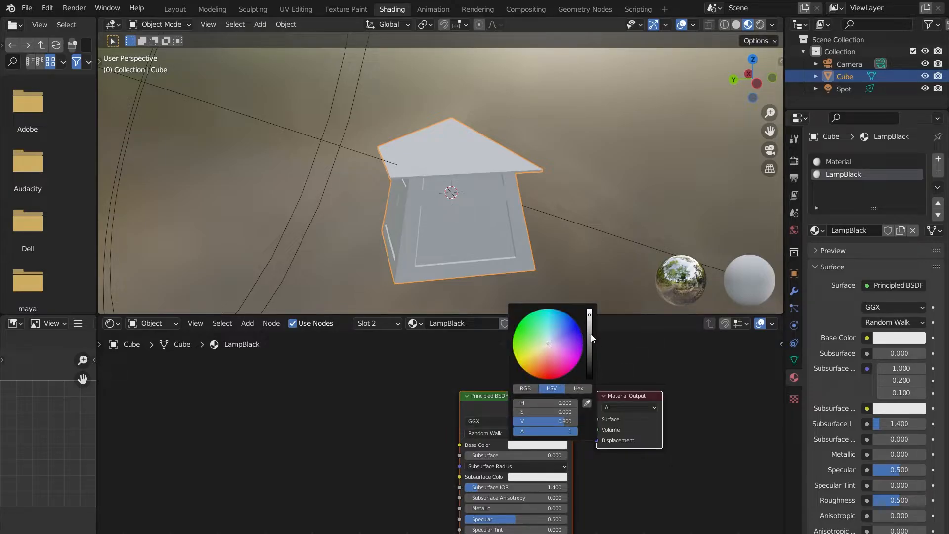
drag(590, 331, 589, 379)
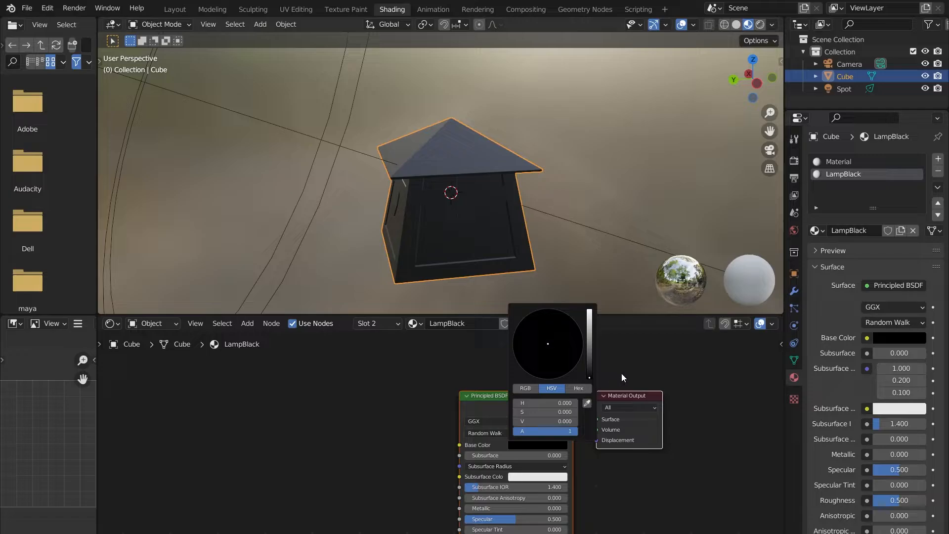
Step: Raise the Metallic value of LampBlack's Principled BSDF node to 1.000
middle_drag(539, 380, 520, 366)
middle_drag(592, 478, 617, 422)
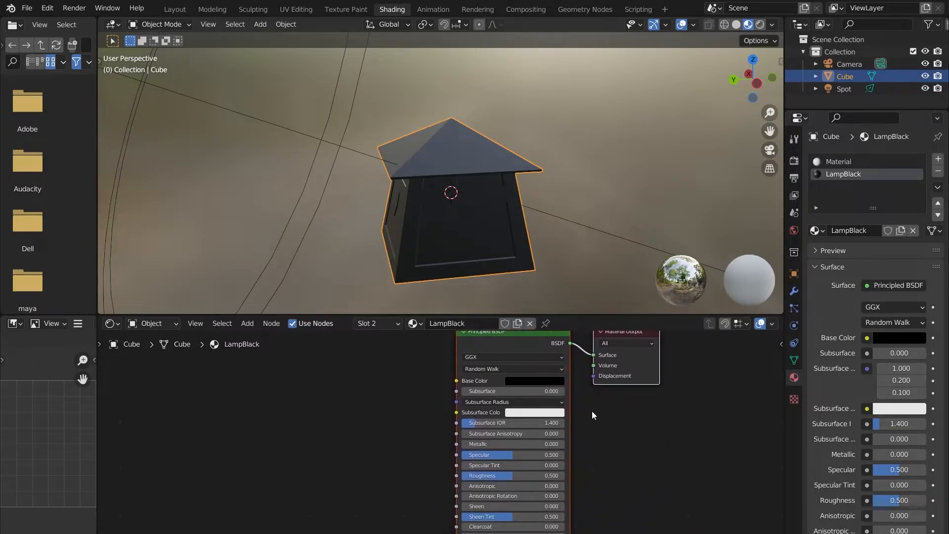
middle_drag(597, 474, 611, 420)
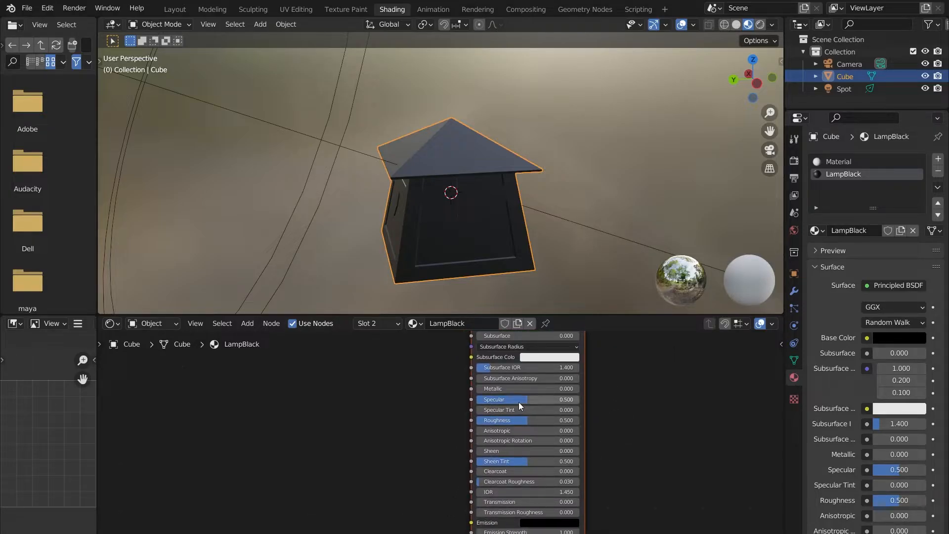
drag(493, 390, 580, 391)
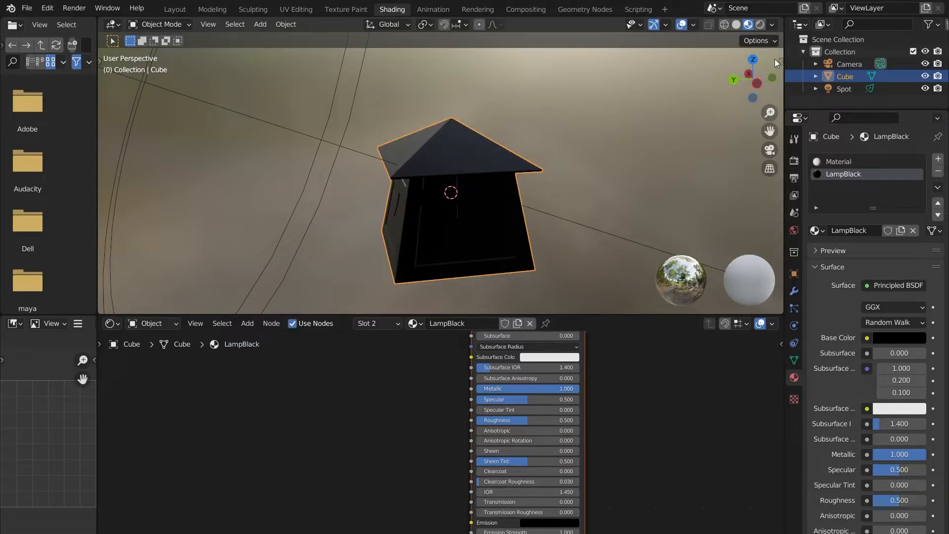
Step: Preview the black lantern up close in rendered viewport shading
click(759, 25)
mouse_move(463, 152)
middle_down()
mouse_move(472, 158)
mouse_move(404, 152)
mouse_move(539, 140)
mouse_move(536, 120)
mouse_move(482, 121)
middle_up()
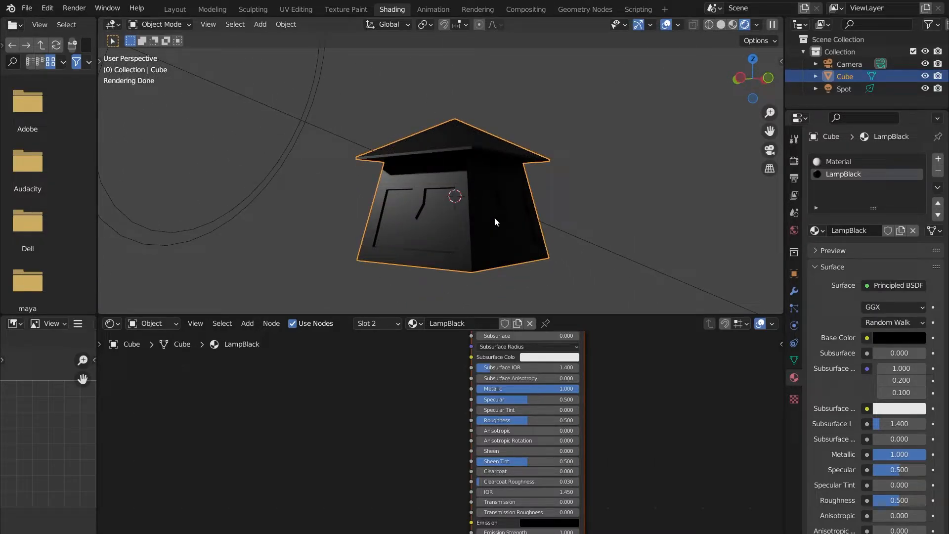
scroll(419, 193, up, 5)
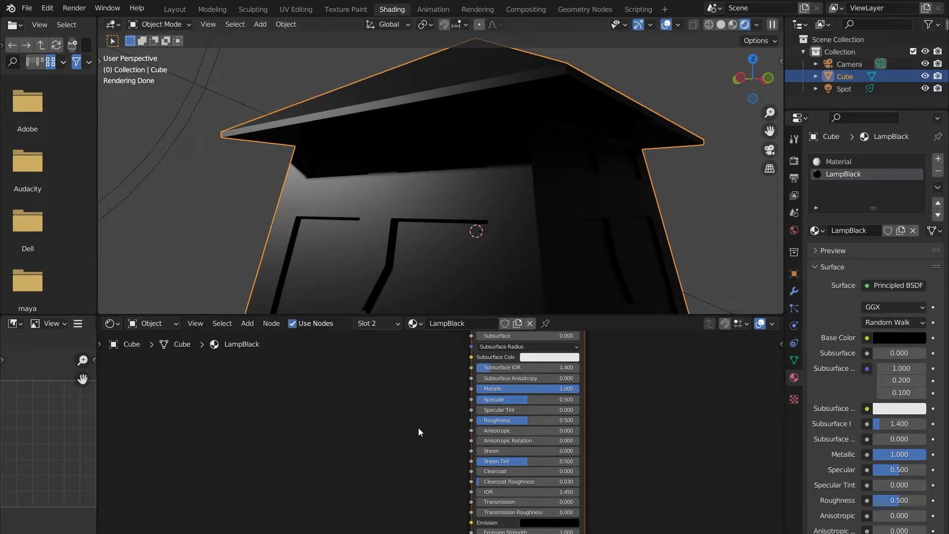
Step: Add a Noise Texture node to the LampBlack material, beside the Principled BSDF node
scroll(346, 430, down, 4)
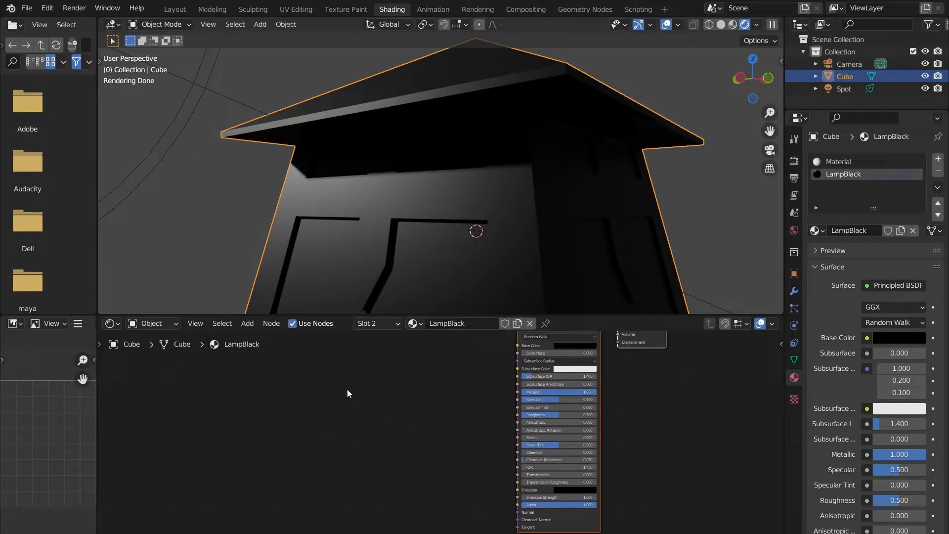
click(245, 324)
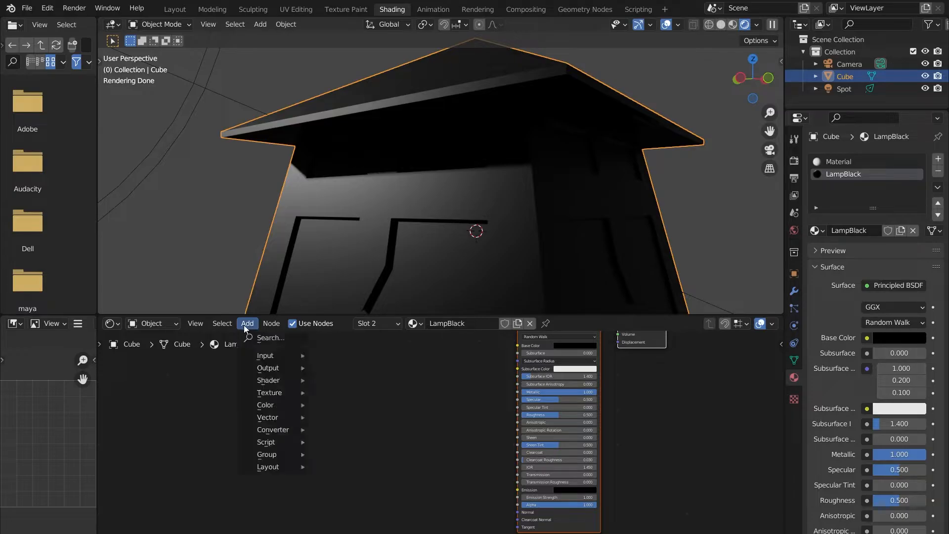
click(254, 337)
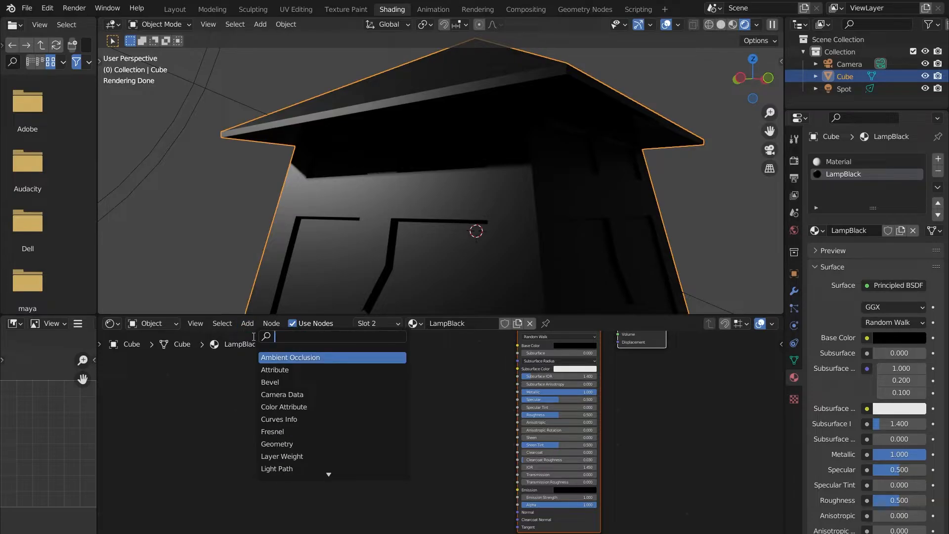
text(nlise)
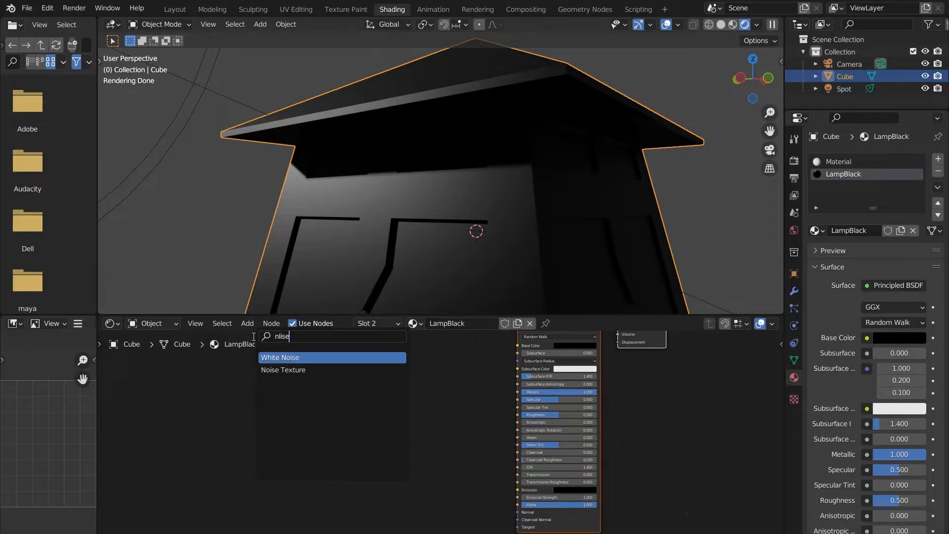
key(BackSpace)
key(BackSpace)
key(BackSpace)
key(BackSpace)
text(ois)
key(Down)
key(Return)
click(488, 442)
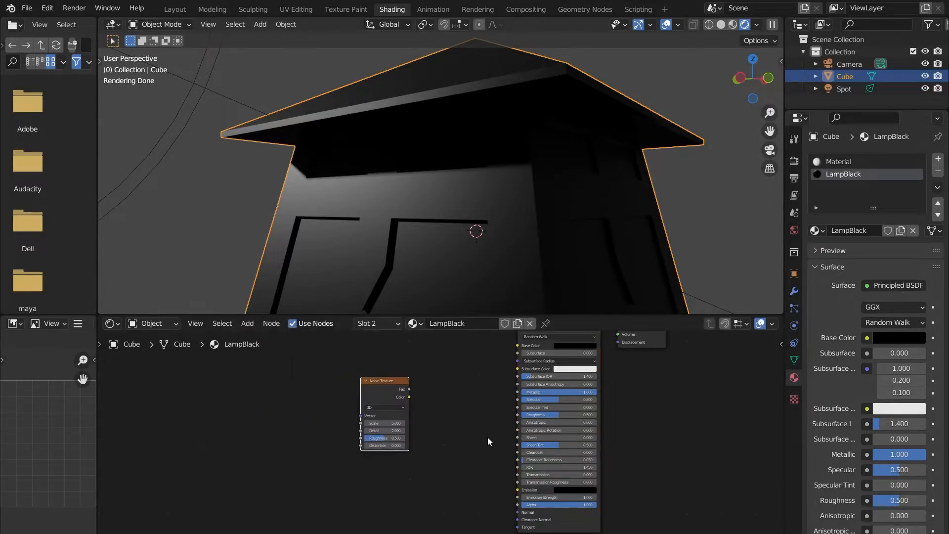
Step: Add a Bump node between the Noise Texture and the Principled BSDF node
key(shift+a)
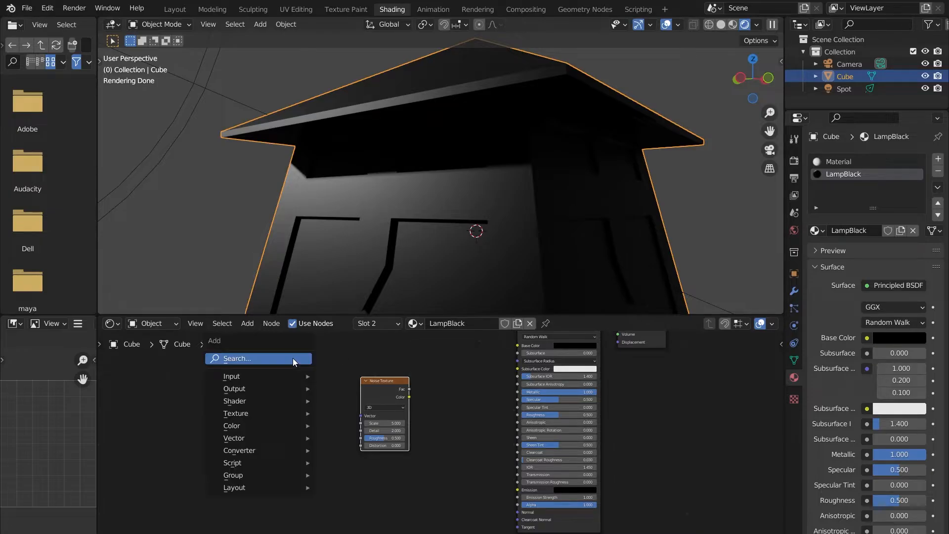
click(294, 360)
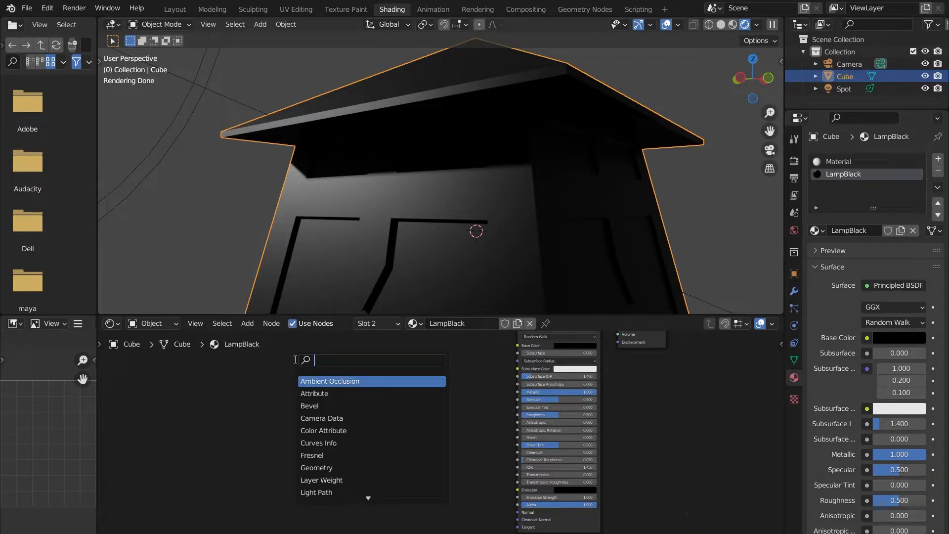
text(bump)
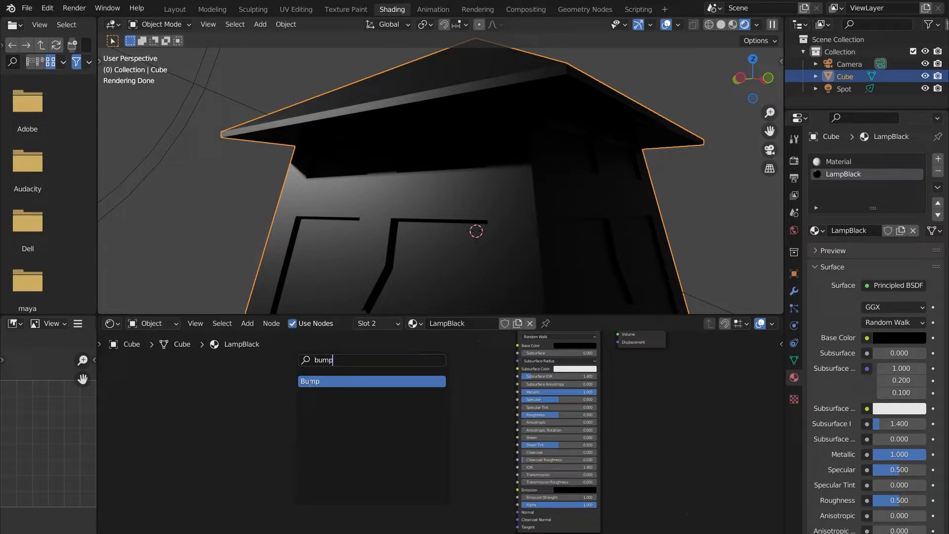
key(Return)
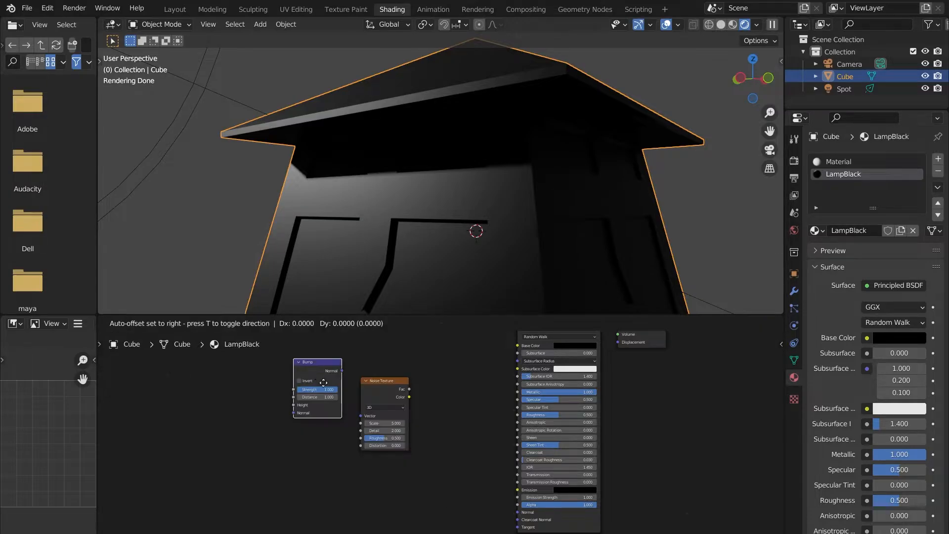
click(429, 430)
drag(429, 431, 466, 462)
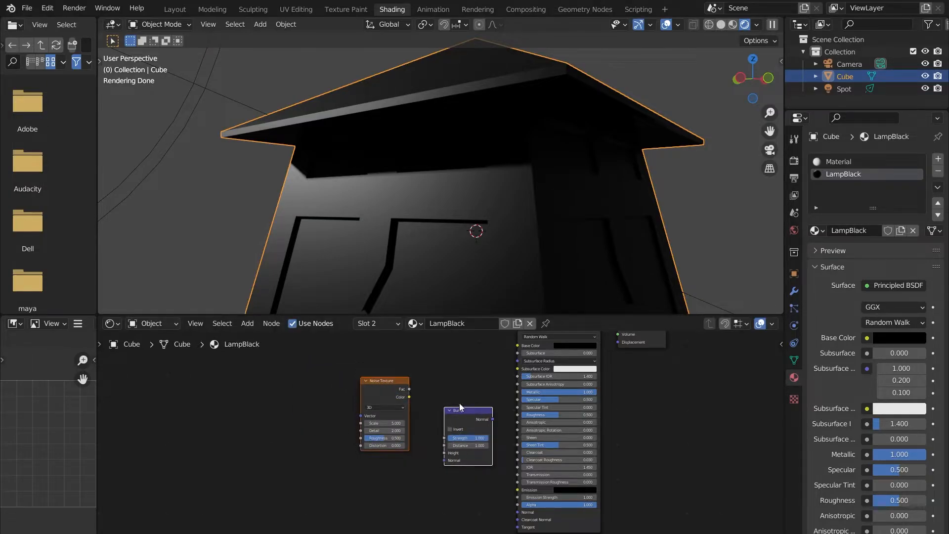
drag(459, 410, 455, 480)
Step: Link the Bump node's Normal output to the Principled BSDF Normal, and the Noise Texture's Color output to the Bump Height
scroll(470, 494, up, 4)
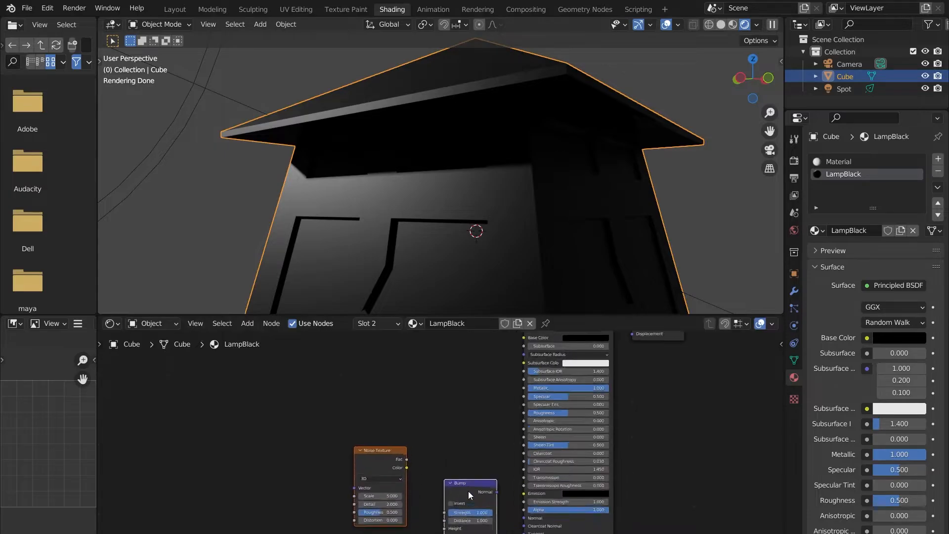
middle_drag(489, 465, 459, 352)
scroll(500, 381, up, 4)
middle_drag(514, 389, 485, 487)
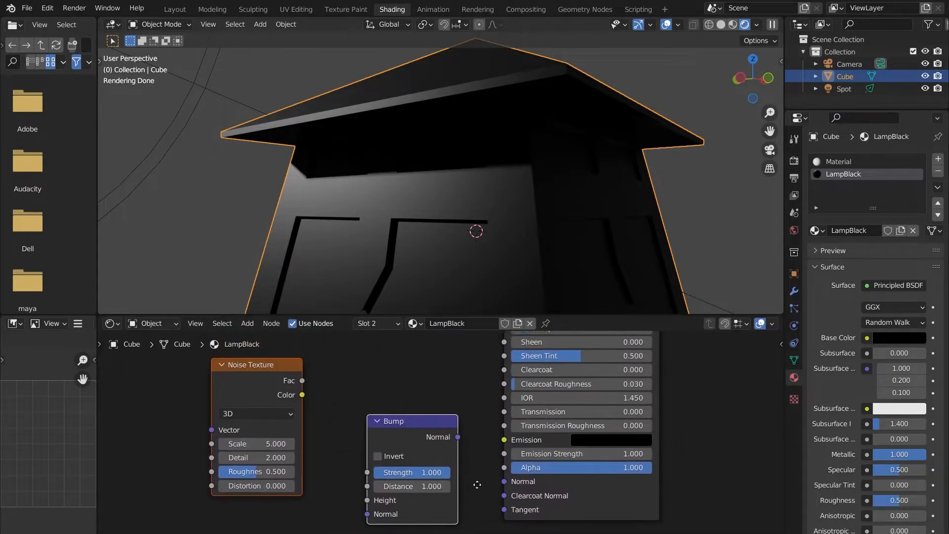
drag(259, 365, 259, 340)
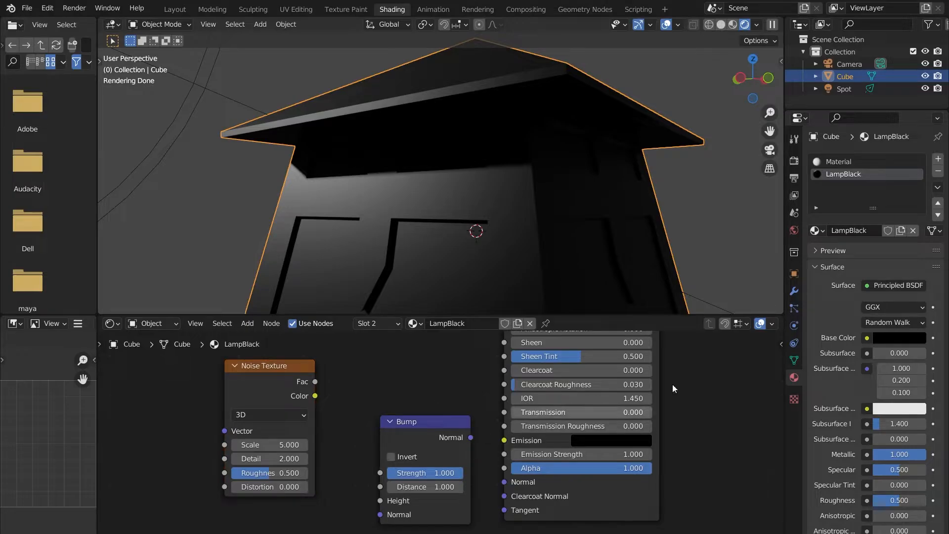
click(472, 441)
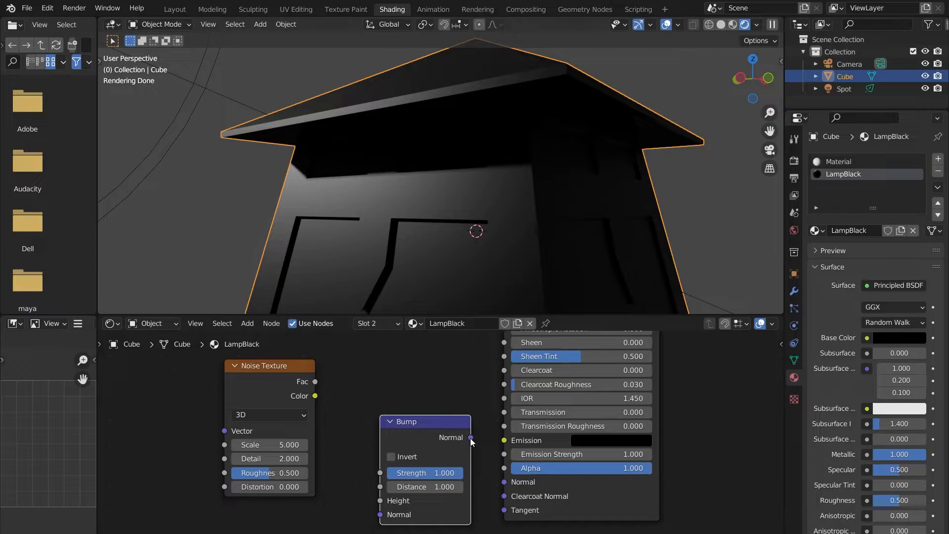
drag(472, 438, 503, 482)
drag(270, 367, 276, 392)
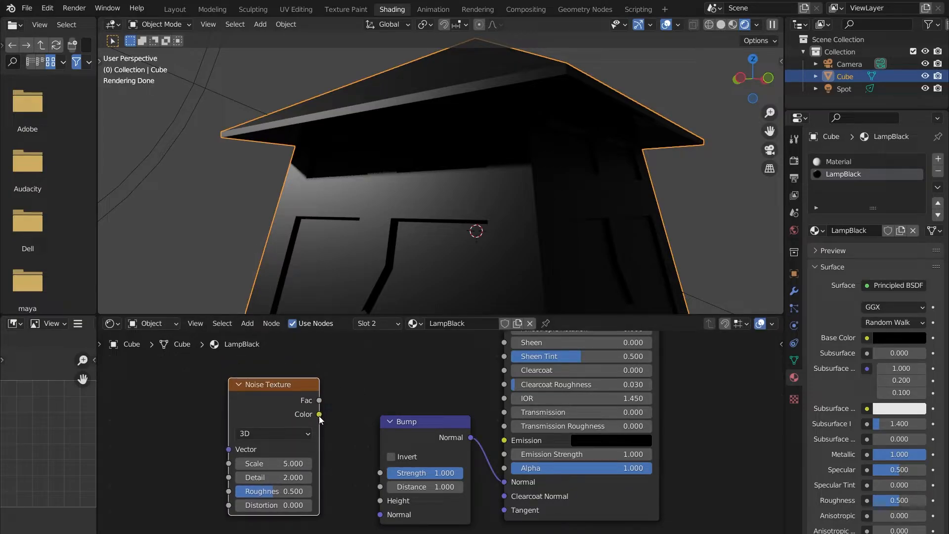
drag(319, 416, 381, 502)
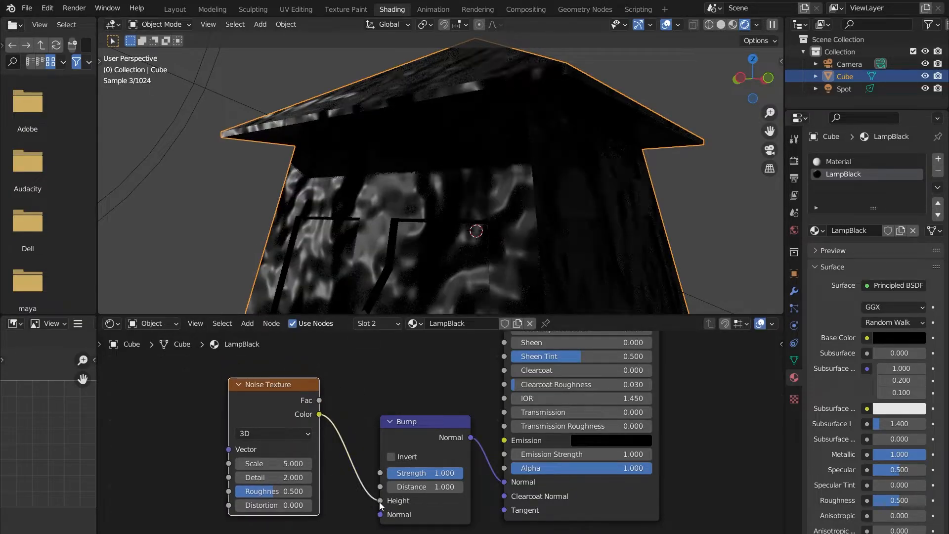
Step: Set the Noise Texture's Scale to 154.1, Detail to 15 and Roughness to 0.860, with a Bump Strength of 0.573
middle_drag(407, 218, 426, 235)
scroll(426, 234, up, 5)
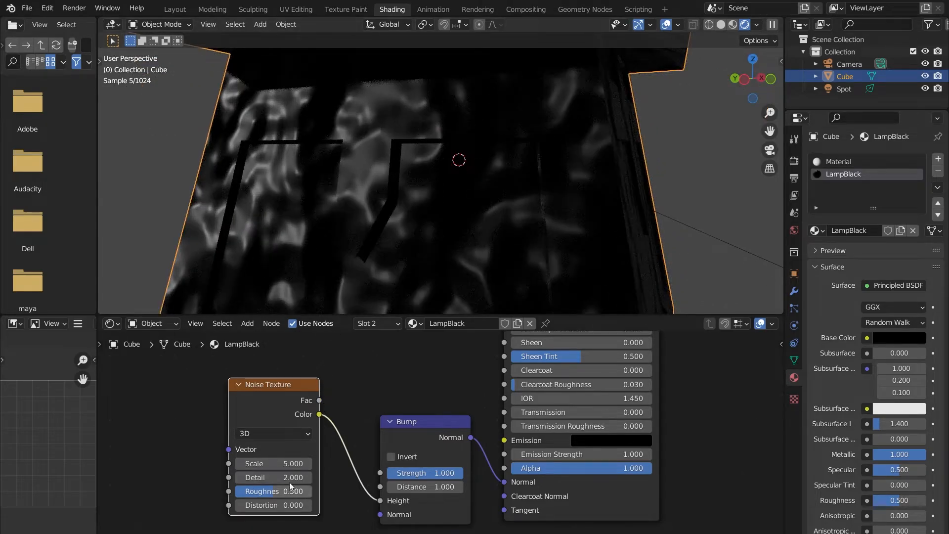
drag(274, 463, 547, 463)
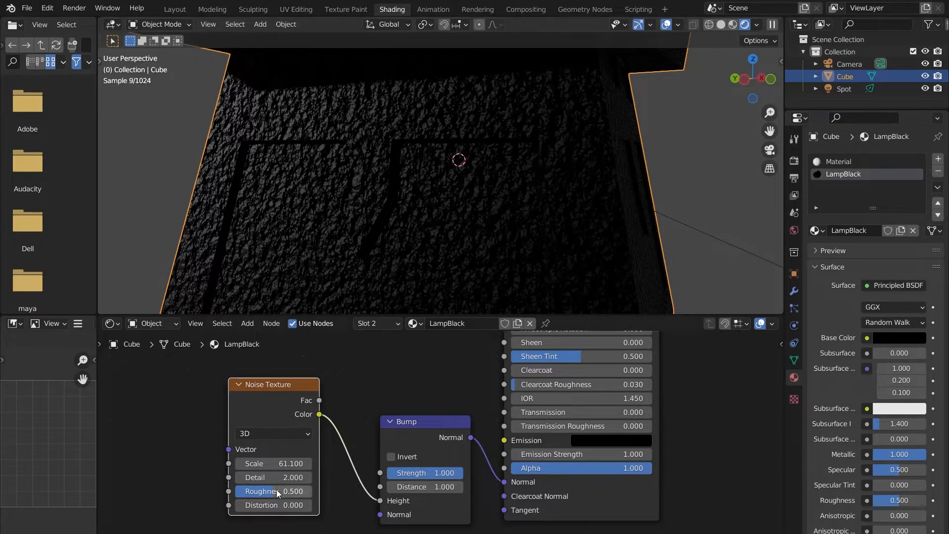
drag(277, 463, 736, 464)
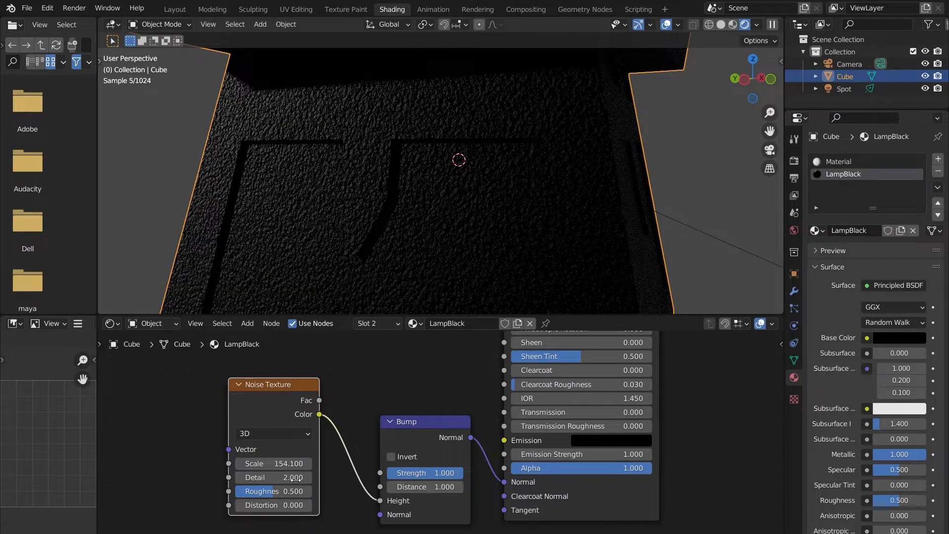
drag(293, 478, 358, 478)
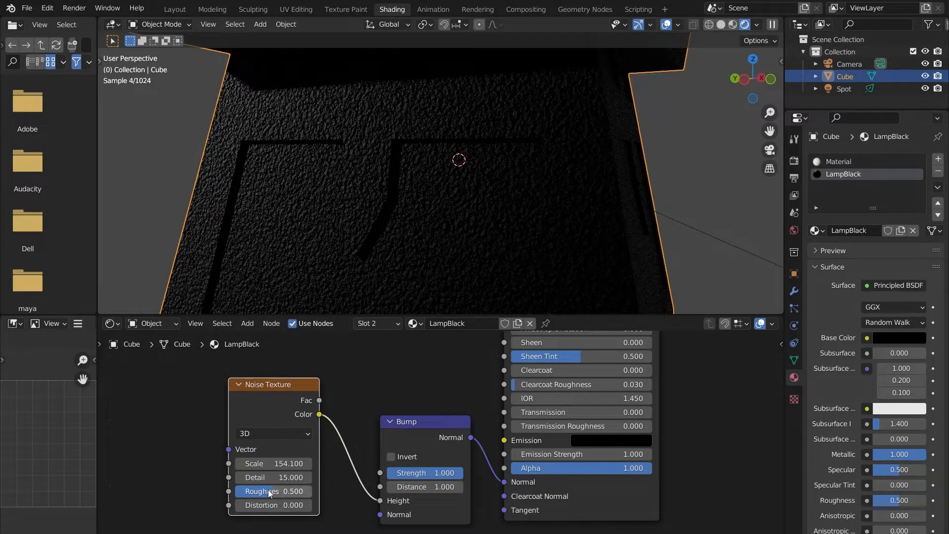
drag(270, 492, 303, 495)
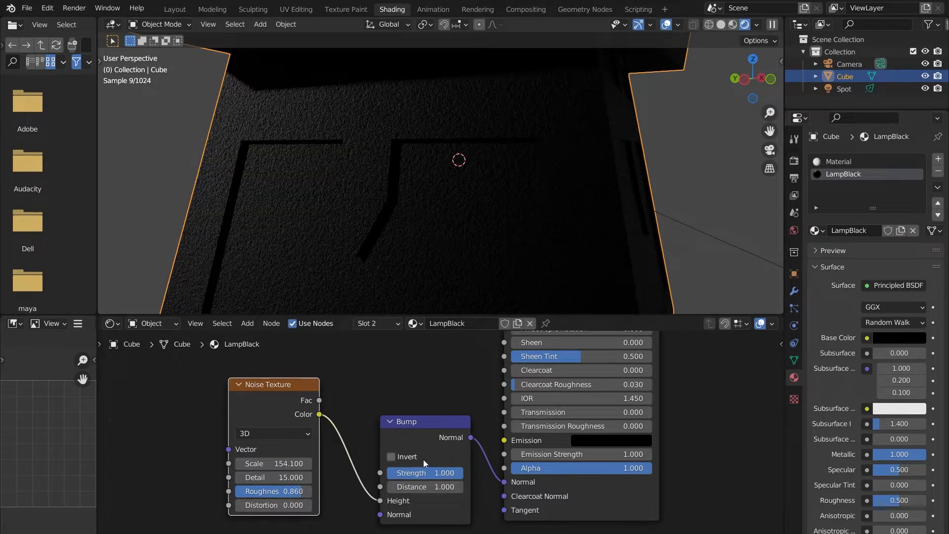
drag(398, 473, 366, 473)
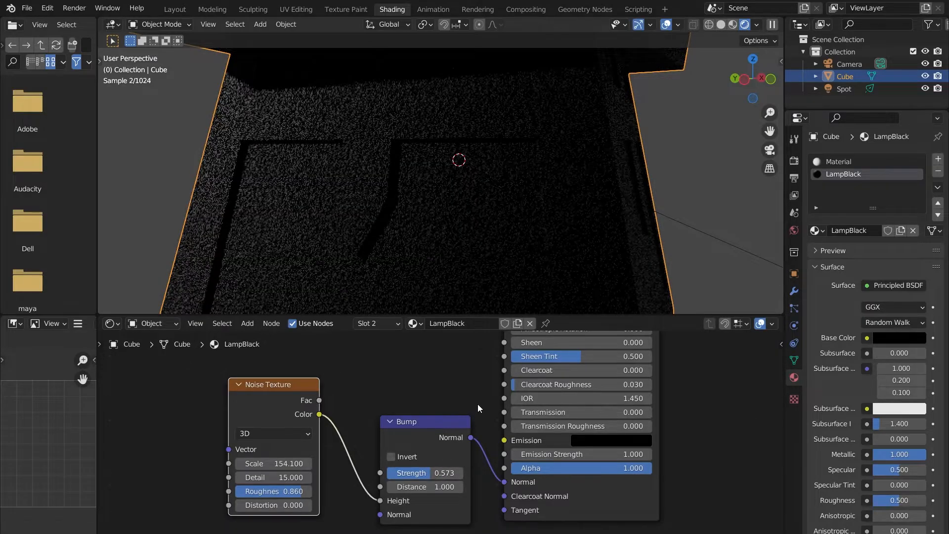
Step: In Material Preview shading, set the Noise Texture's Detail to 7.8 and the Bump Strength to 0.213
click(733, 26)
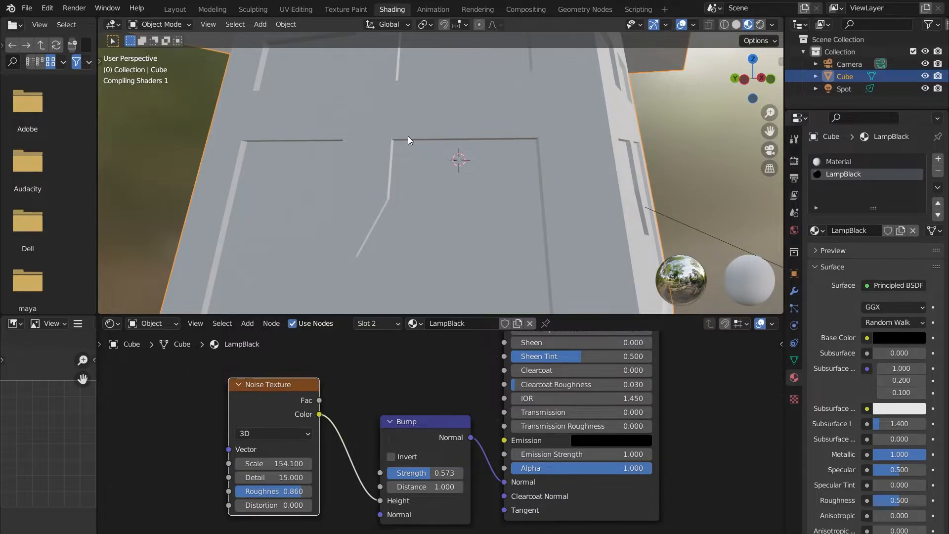
mouse_move(378, 155)
middle_down()
mouse_move(324, 172)
mouse_move(420, 170)
mouse_move(417, 161)
mouse_move(403, 178)
mouse_move(382, 172)
middle_up()
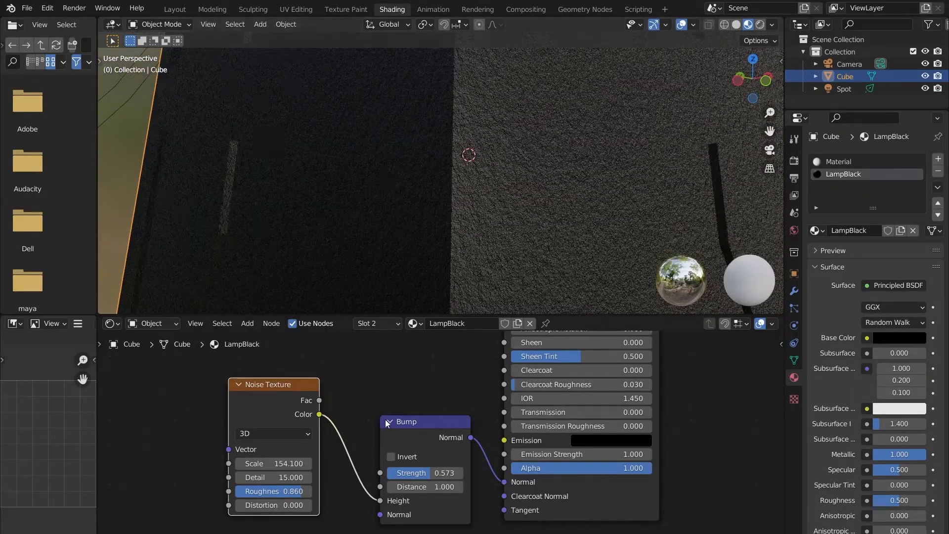
drag(277, 477, 244, 477)
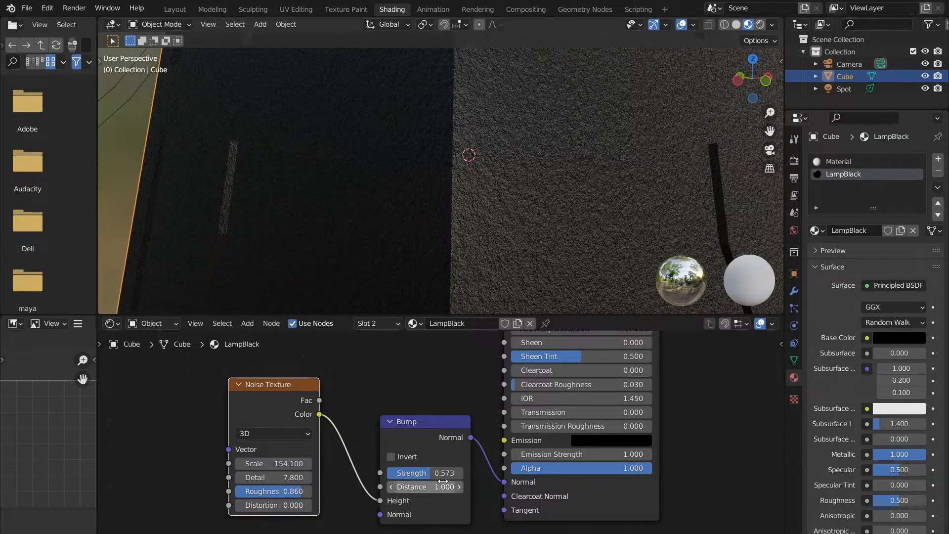
drag(425, 473, 403, 473)
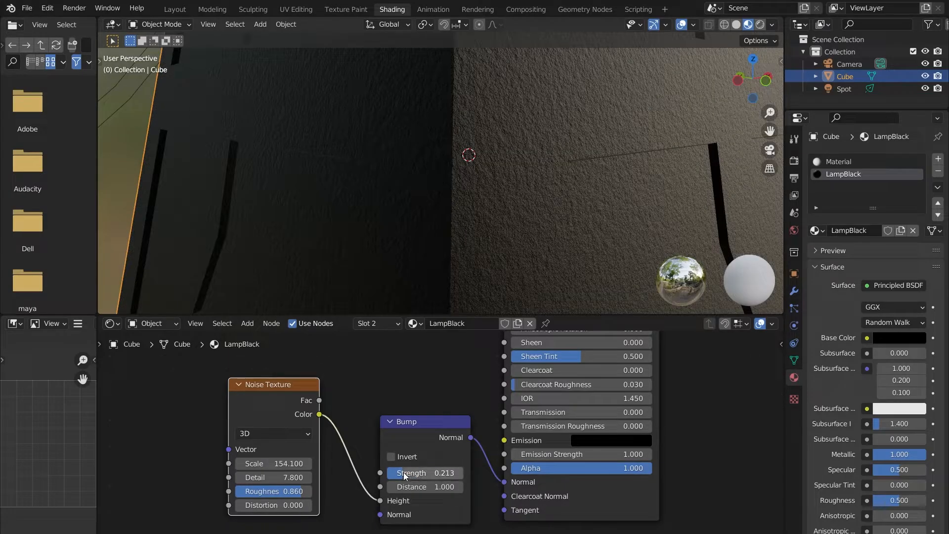
Step: Examine the bumpy LampBlack surface on the lantern's walls and roof from several sides and distances
middle_drag(539, 128, 480, 123)
scroll(480, 123, down, 8)
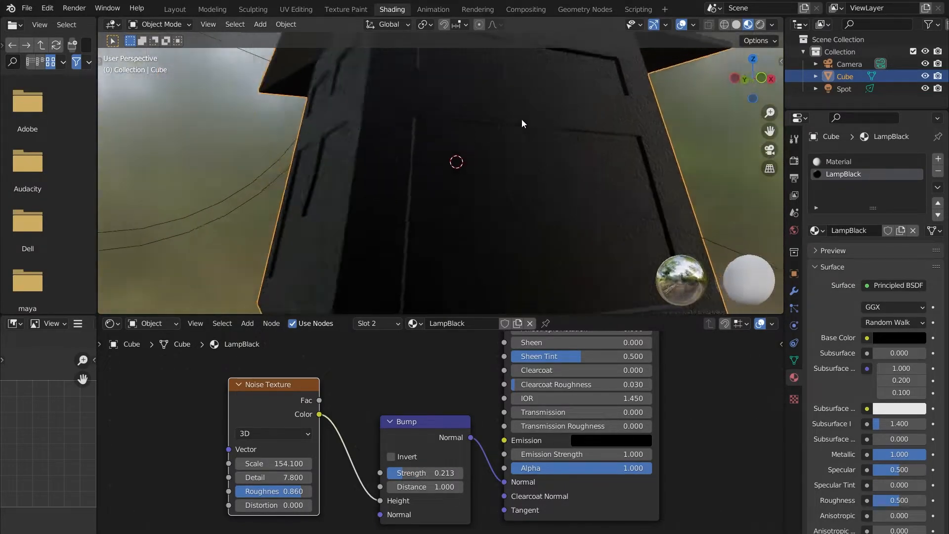
scroll(448, 188, up, 8)
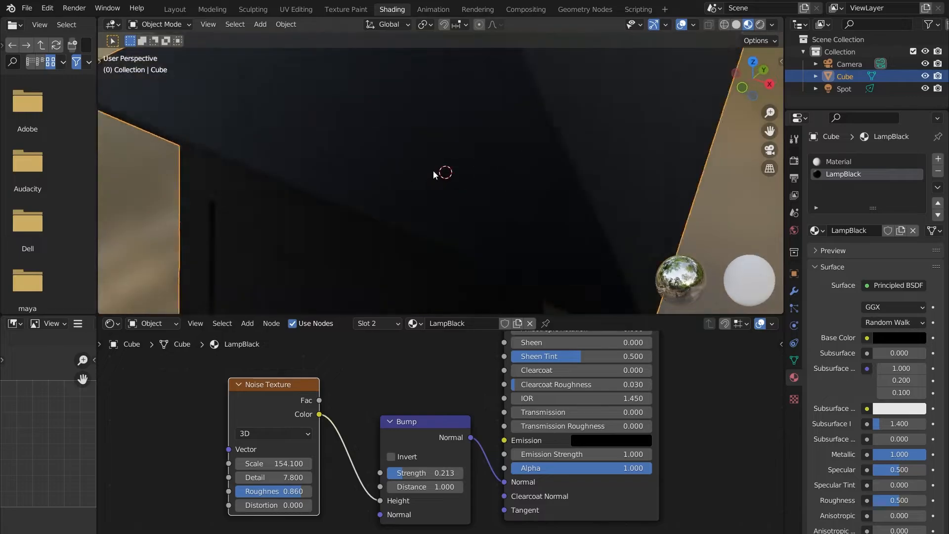
middle_drag(448, 189, 544, 168)
scroll(559, 178, down, 5)
scroll(643, 148, up, 3)
scroll(592, 153, down, 5)
scroll(590, 153, up, 3)
scroll(544, 168, up, 2)
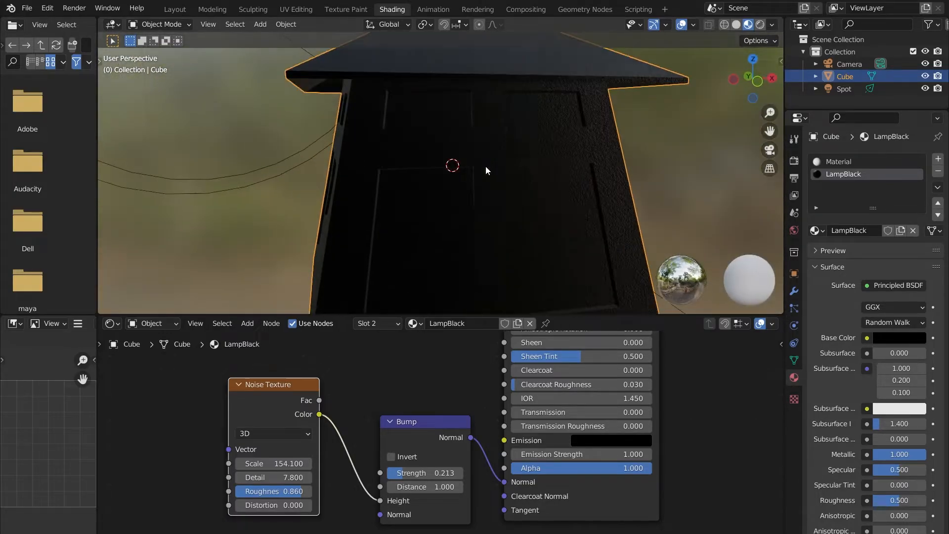
scroll(559, 170, down, 5)
scroll(540, 165, up, 4)
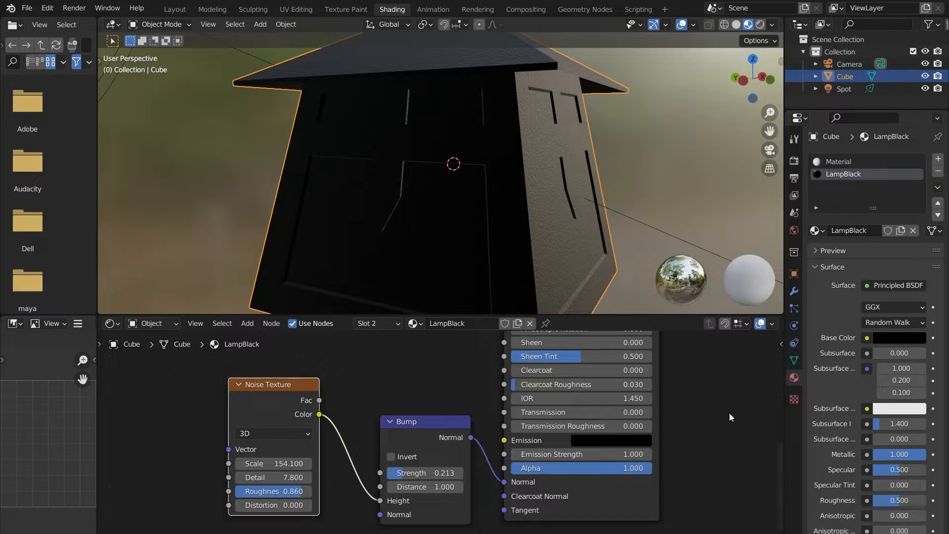
Step: Review the complete LampBlack node tree, from the Noise Texture to the Material Output
scroll(612, 454, up, 3)
scroll(611, 451, down, 5)
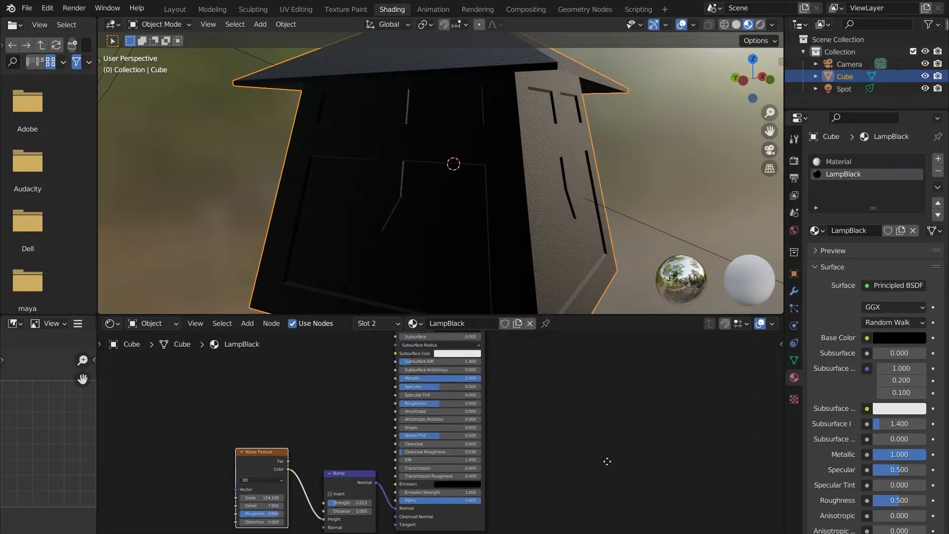
middle_drag(609, 460, 616, 484)
scroll(540, 430, up, 5)
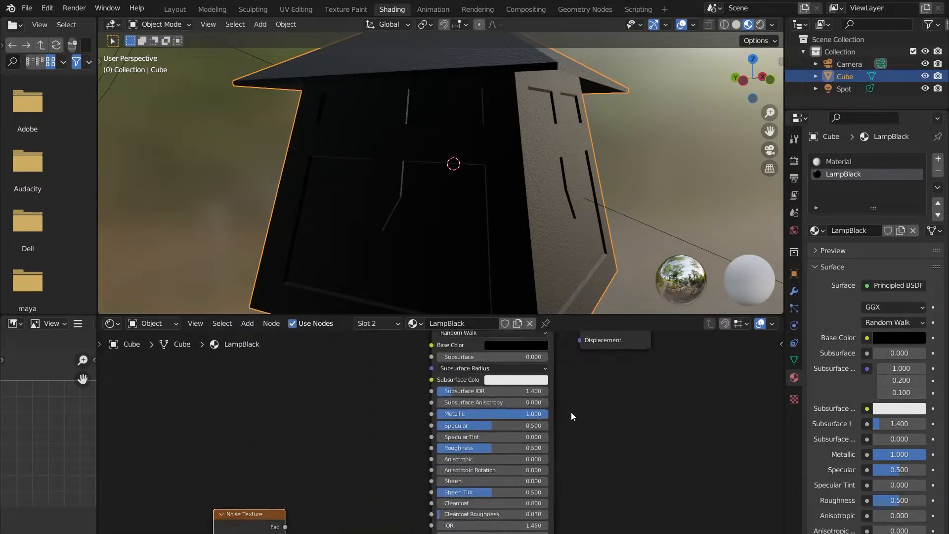
click(537, 376)
scroll(613, 391, down, 6)
scroll(627, 392, down, 2)
middle_drag(627, 392, 631, 403)
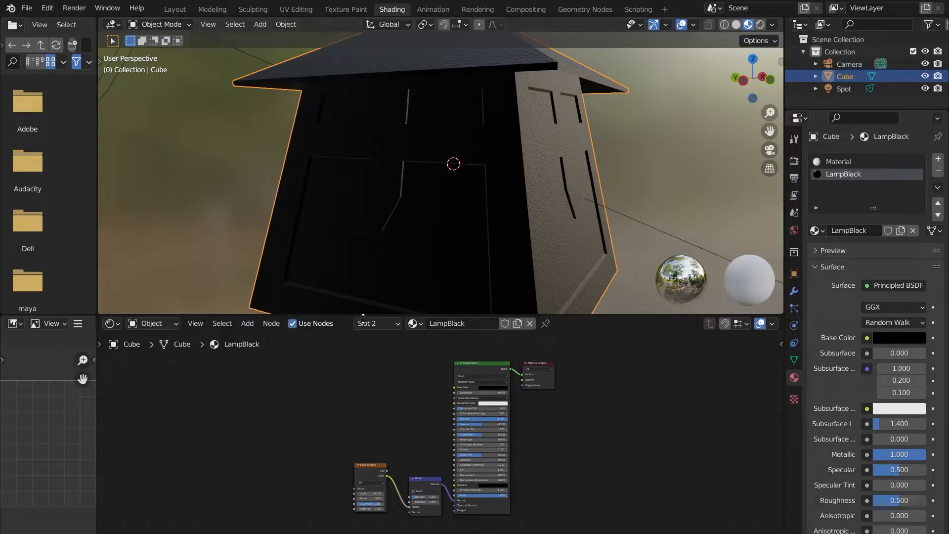
Step: Set the Bump node's Strength to 0.307 in the LampBlack material
scroll(364, 466, up, 5)
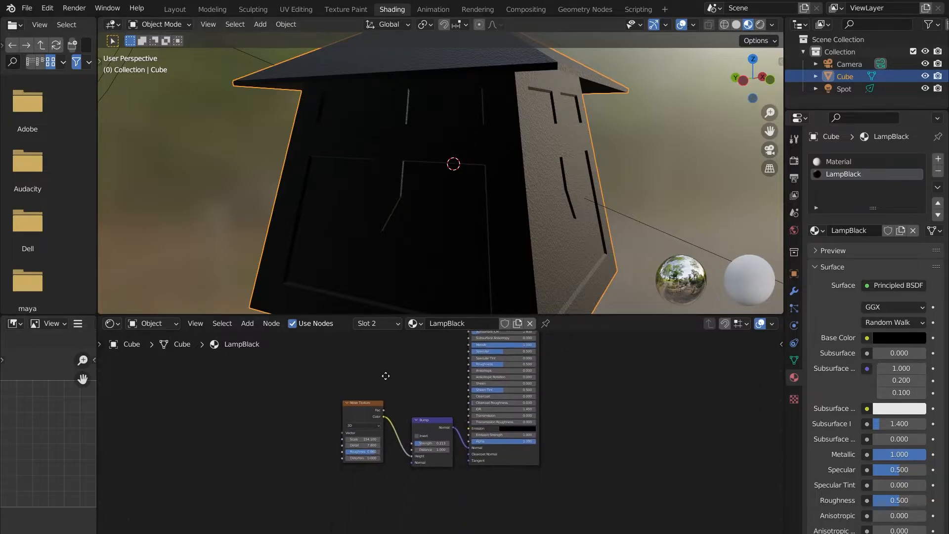
drag(239, 396, 449, 469)
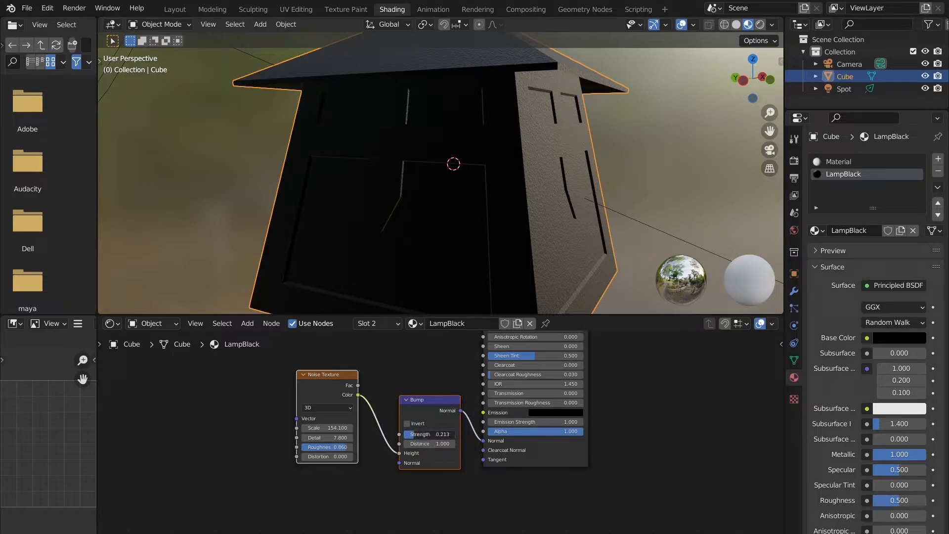
drag(429, 434, 456, 244)
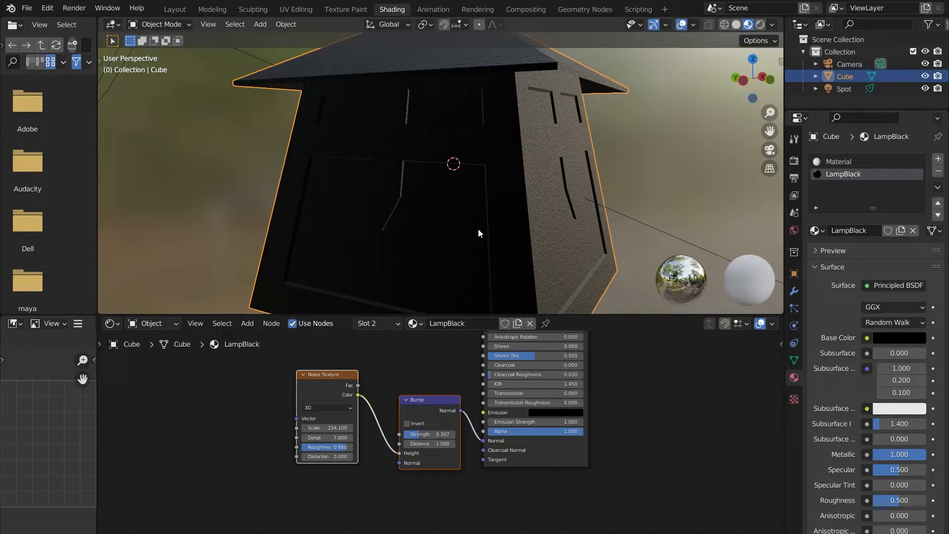
Step: Bring the lantern into Edit Mode in the Layout workspace, with Solid shading and X-ray enabled
click(174, 10)
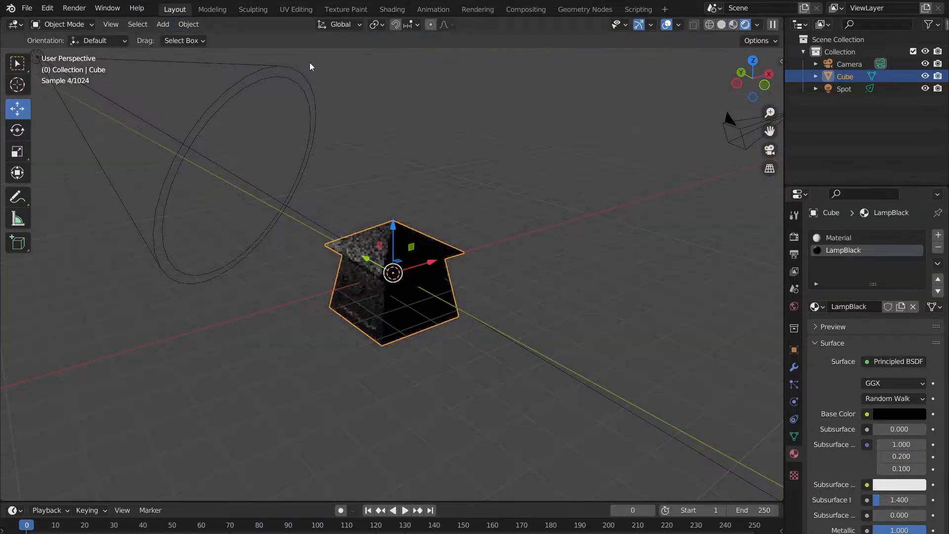
scroll(399, 246, up, 5)
middle_drag(398, 247, 503, 207)
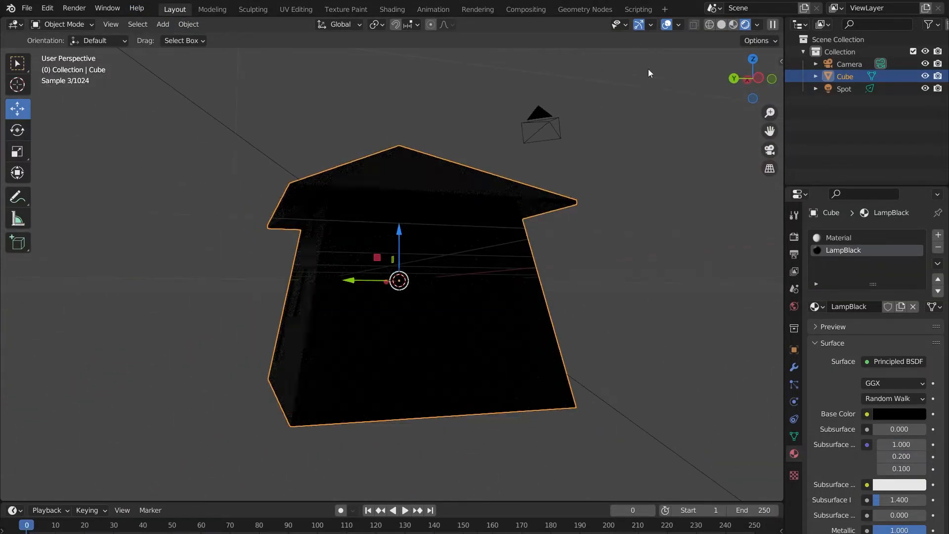
click(723, 23)
middle_drag(688, 133, 535, 313)
key(Tab)
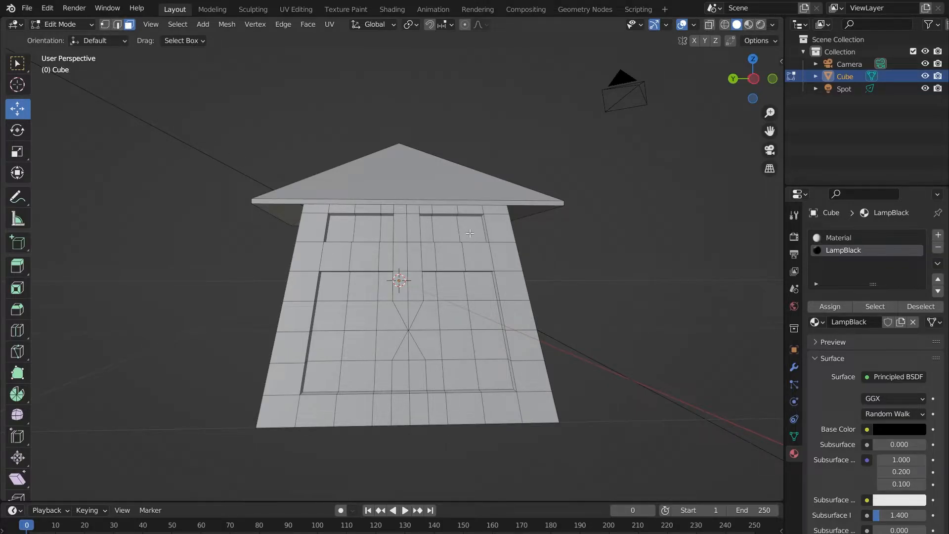
click(711, 25)
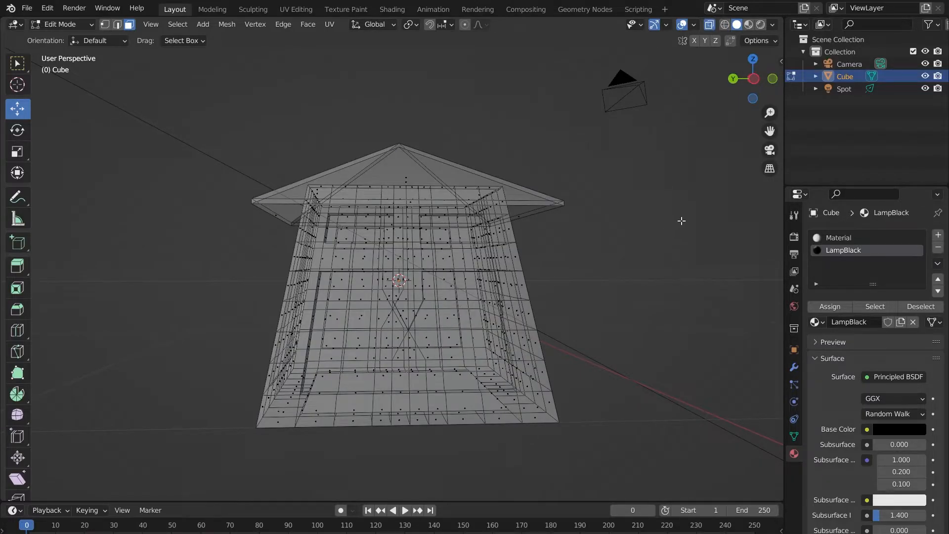
Step: Select the upper and lower recessed window faces on both the lantern's left and right walls, and check the selection without X-ray
key(ctrl+KP_3)
scroll(457, 227, up, 3)
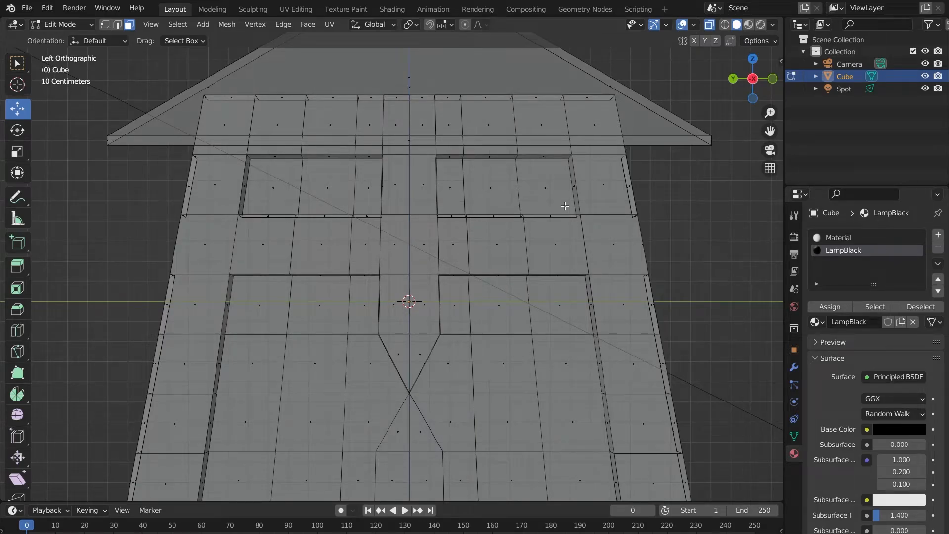
drag(565, 206, 439, 172)
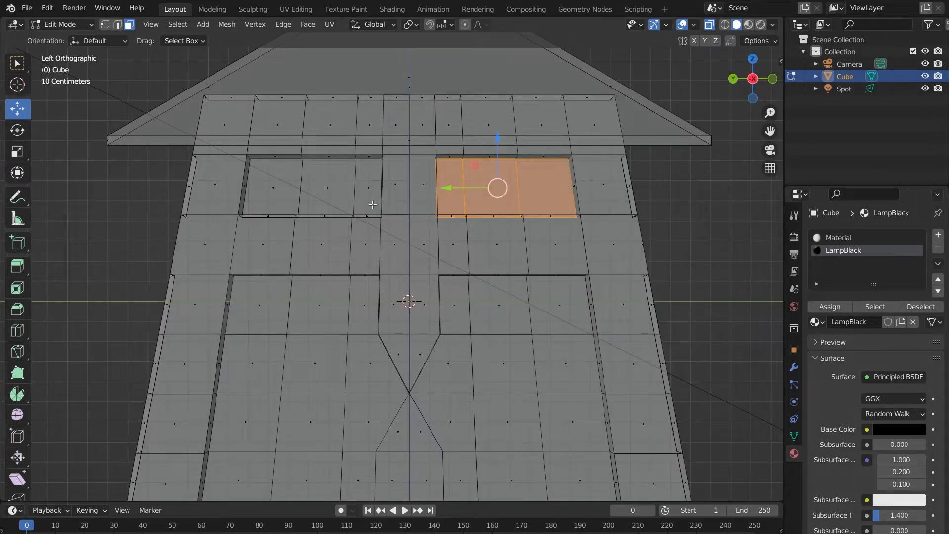
shift+drag(372, 204, 255, 166)
shift+middle_drag(513, 455, 479, 328)
shift+drag(419, 172, 338, 172)
middle_drag(487, 285, 554, 294)
scroll(477, 290, down, 5)
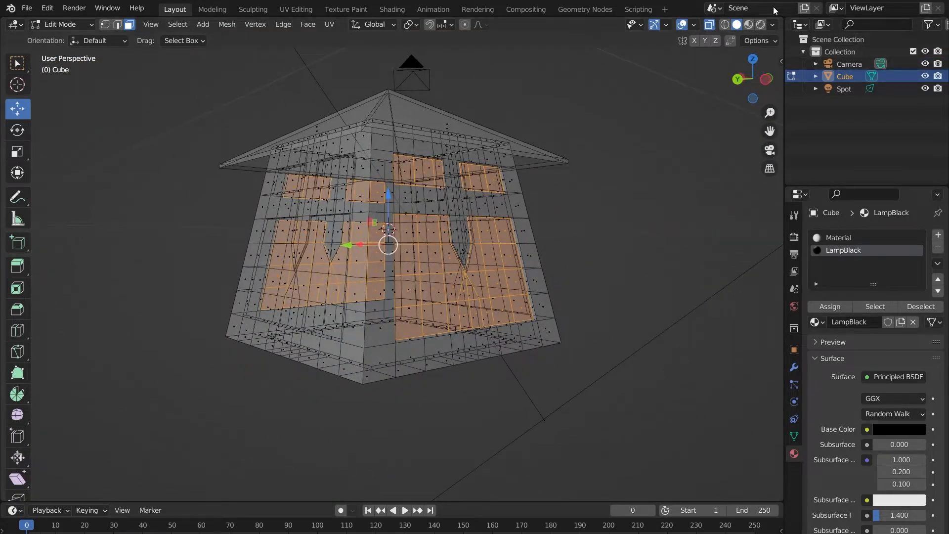
click(710, 24)
middle_drag(611, 184, 777, 8)
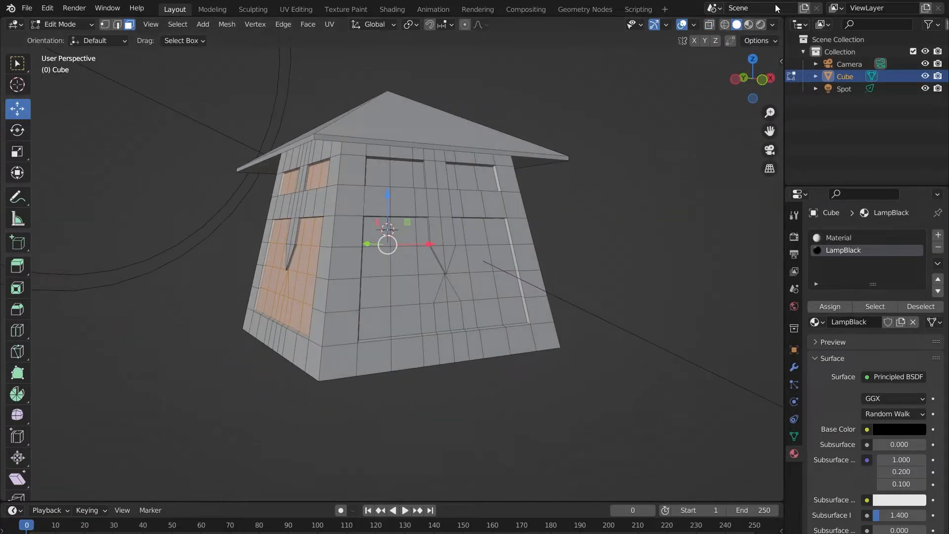
Step: With X-ray enabled, extend the selection to the recessed window faces on the lantern's front and back walls
click(710, 25)
key(KP_3)
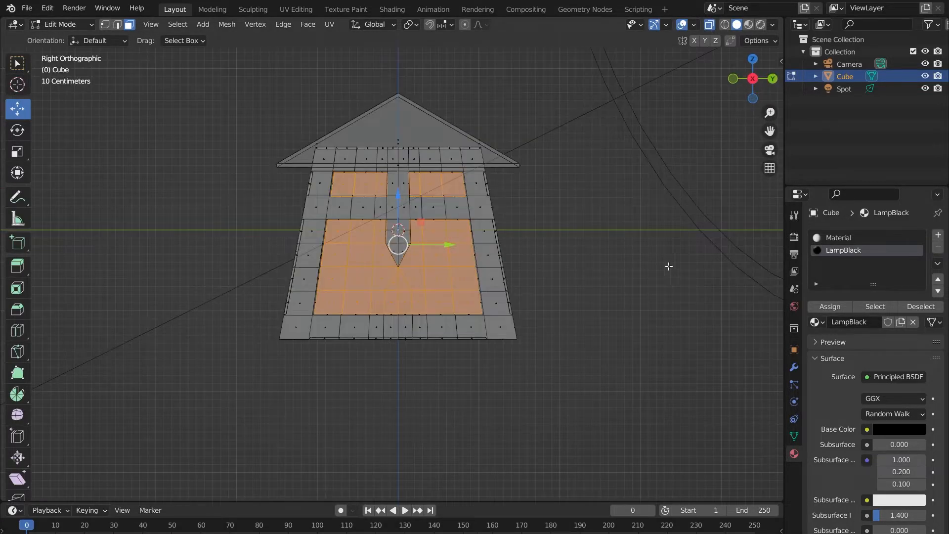
key(KP_1)
scroll(438, 218, up, 3)
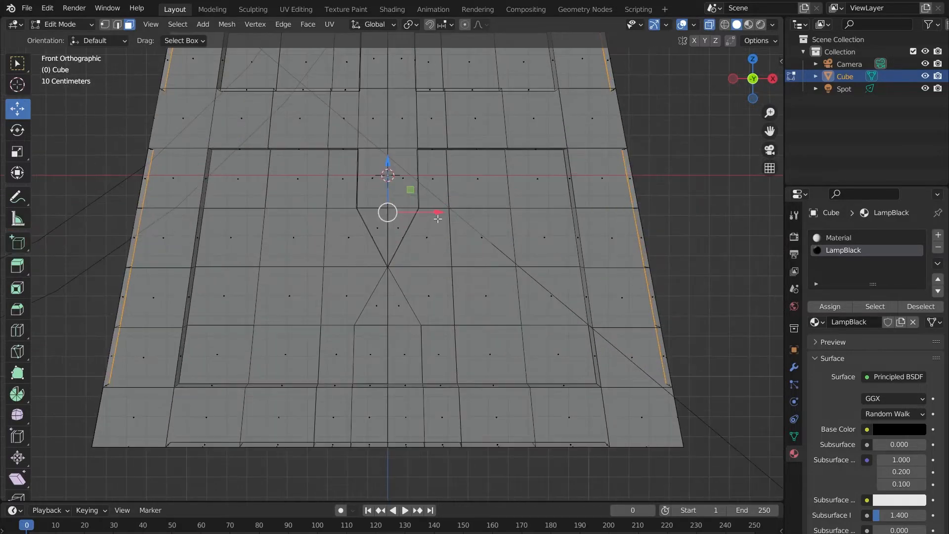
Step: Select all faces of the large lower window panel in front view, including those beside the pointed divider
drag(430, 169, 561, 367)
shift+drag(489, 378, 211, 271)
shift+drag(227, 171, 369, 292)
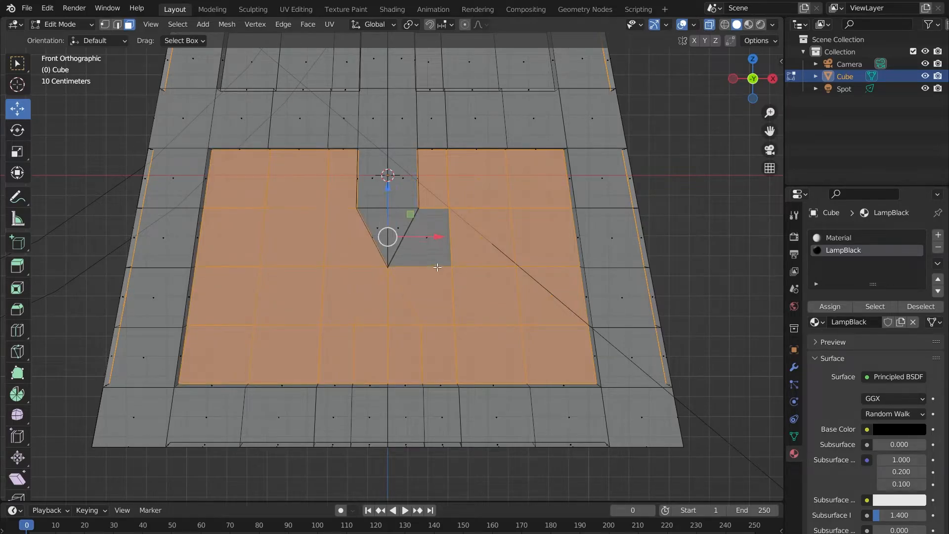
shift+click(432, 239)
shift+click(431, 250)
Step: Add the faces of both small upper window panels to the selection and turn off X-ray
shift+middle_drag(517, 57, 525, 167)
shift+drag(534, 193, 423, 148)
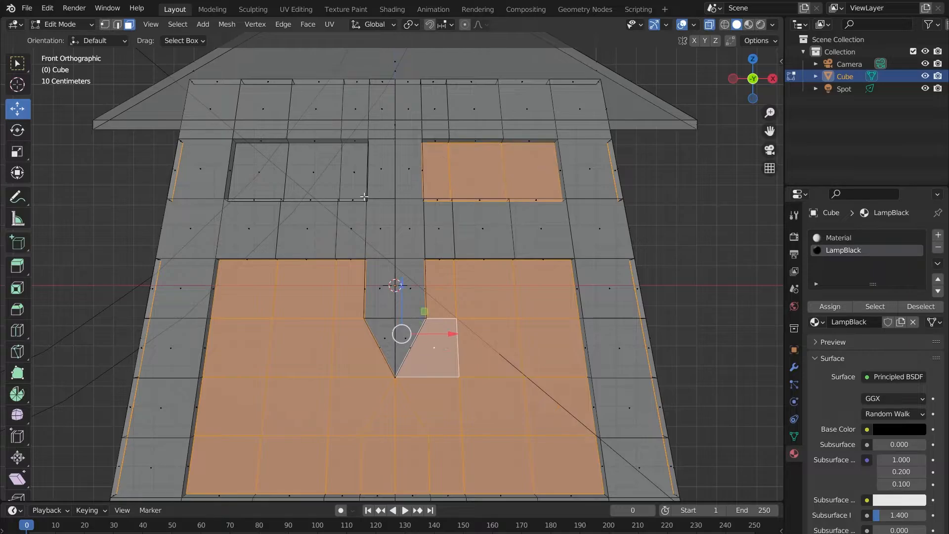
shift+drag(357, 188, 242, 158)
middle_drag(658, 206, 566, 231)
scroll(566, 231, down, 5)
click(710, 24)
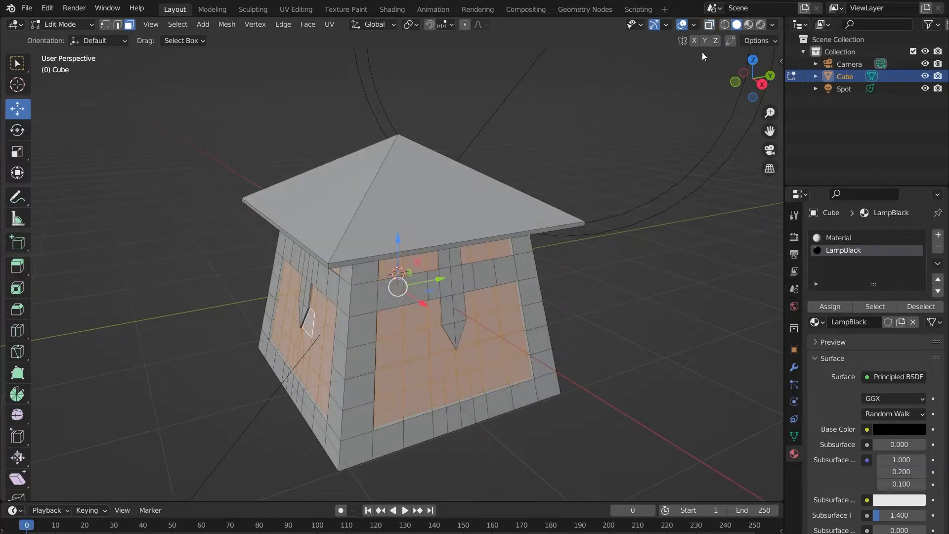
scroll(544, 317, down, 1)
middle_drag(544, 317, 350, 316)
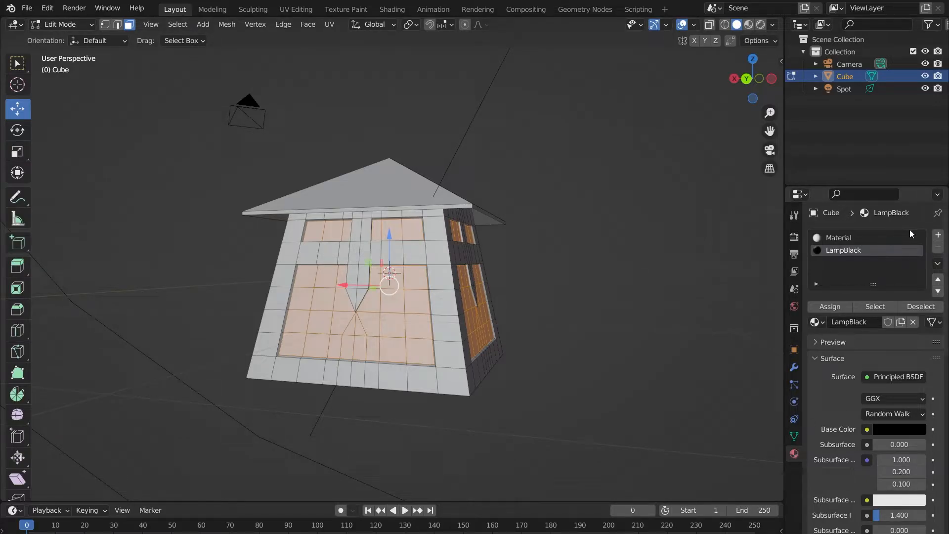
Step: Add a third material slot with a new material, assign it to the selected window faces, and switch to rendered shading
click(938, 238)
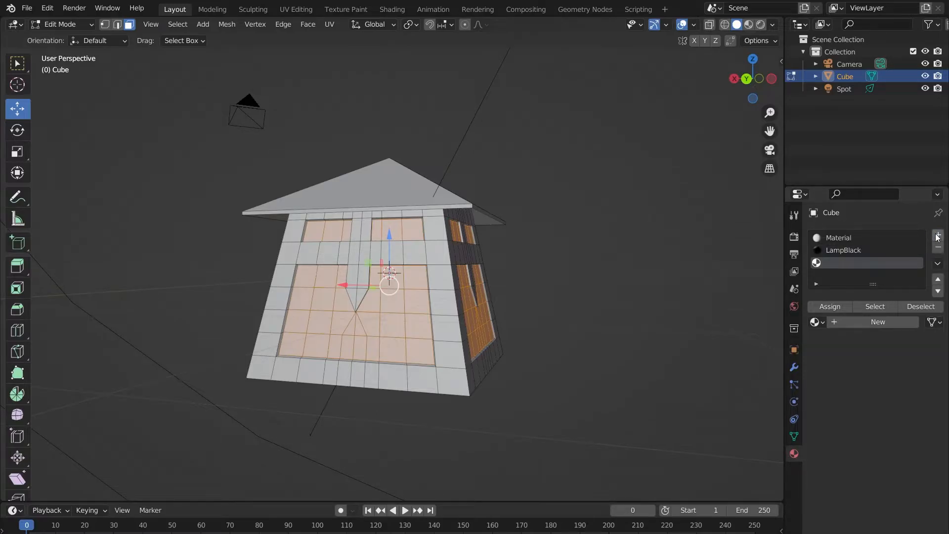
click(843, 322)
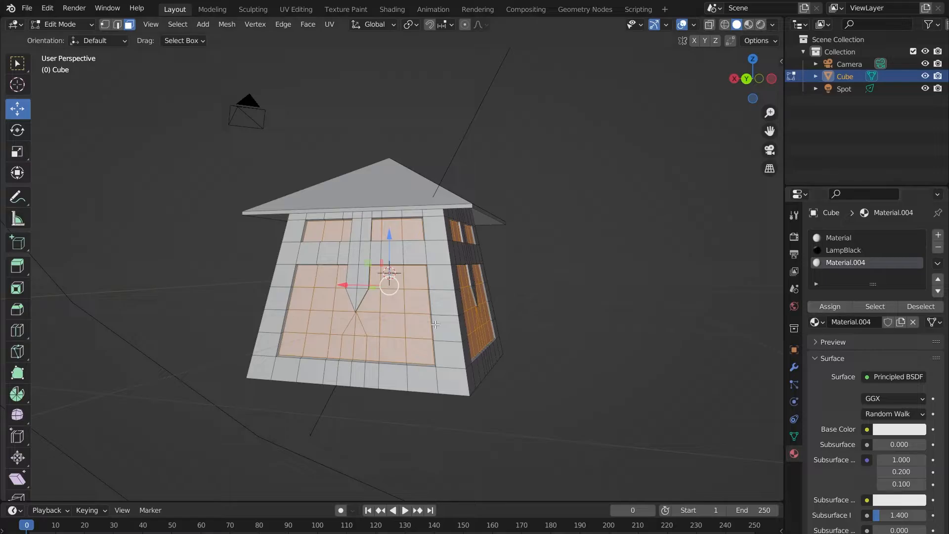
click(761, 25)
mouse_move(479, 173)
middle_down()
mouse_move(429, 187)
mouse_move(417, 314)
middle_up()
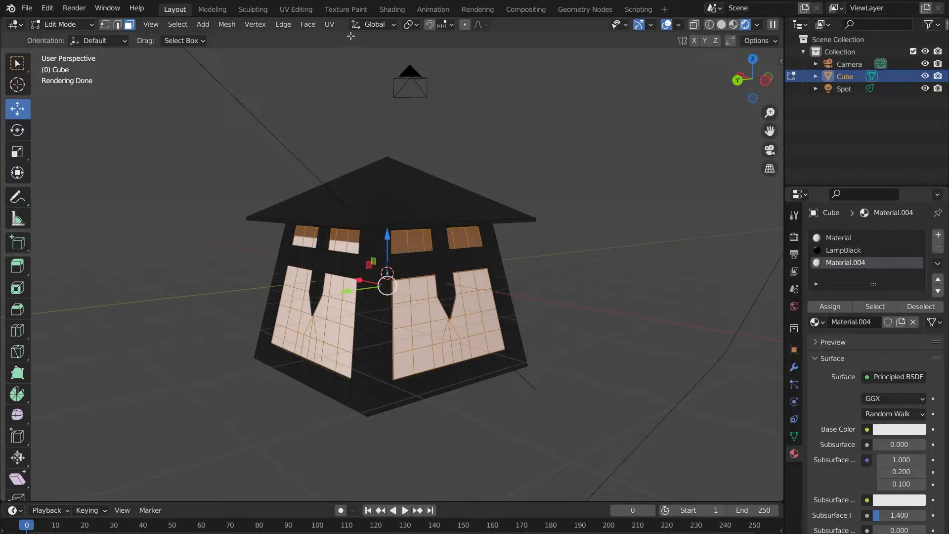
Step: Open the Shading workspace with Material.004 as the active material in slot 3
click(392, 9)
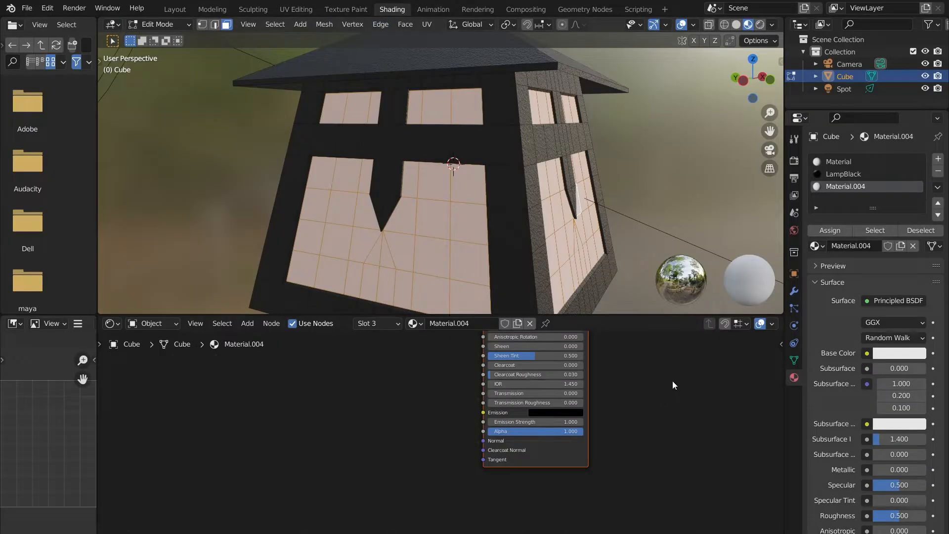
click(415, 324)
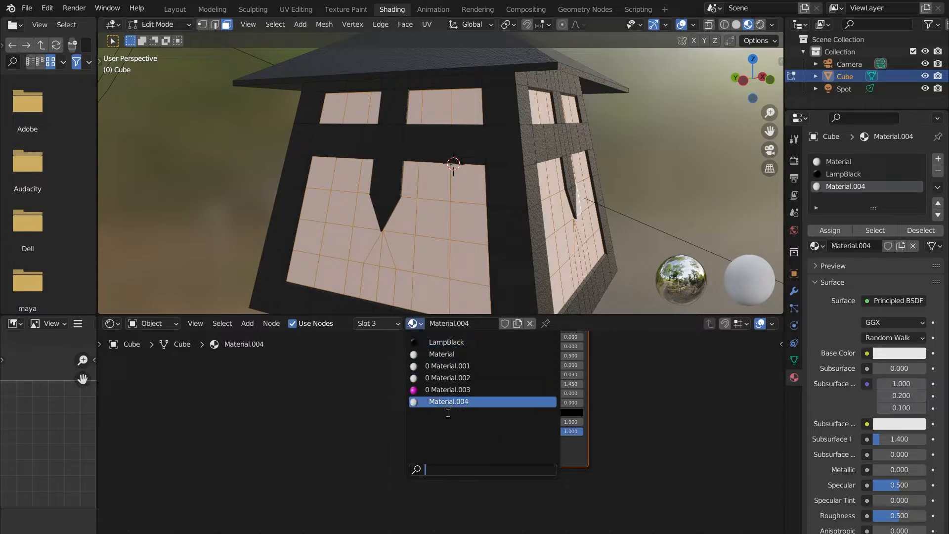
click(447, 402)
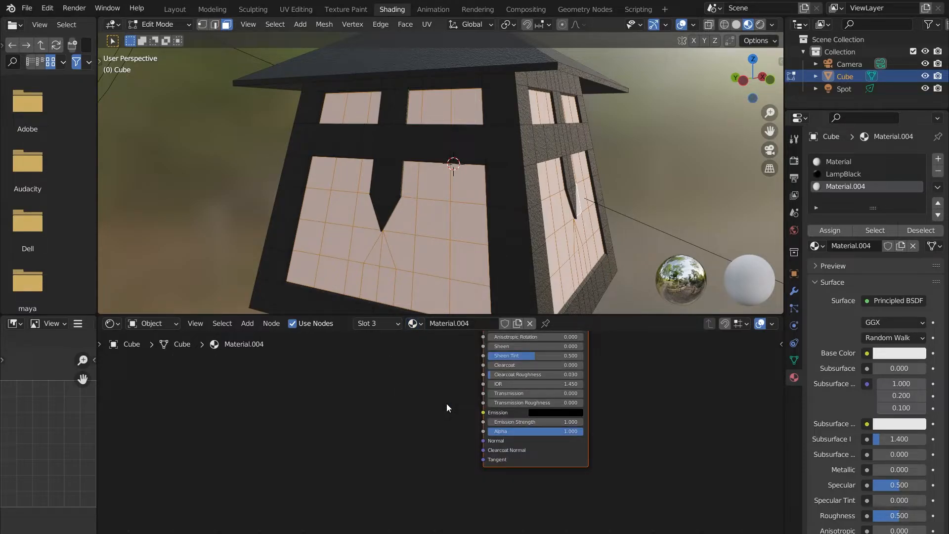
Step: Paste the copied Noise Texture and Bump nodes into Material.004's node tree and place them beside the Principled BSDF
middle_drag(657, 417, 564, 488)
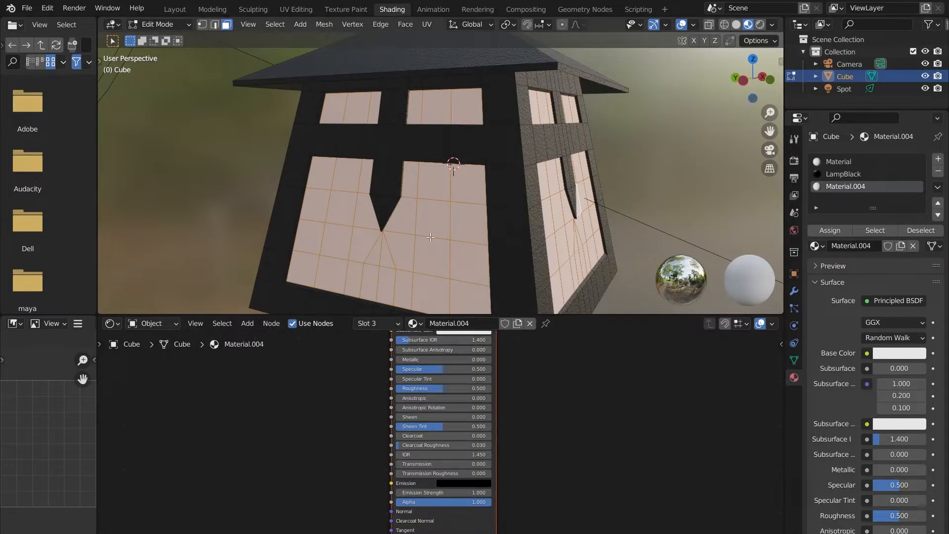
scroll(614, 462, down, 2)
middle_drag(604, 470, 683, 415)
scroll(636, 426, down, 2)
middle_drag(568, 389, 568, 413)
scroll(569, 413, up, 1)
middle_drag(667, 402, 744, 387)
scroll(702, 406, down, 2)
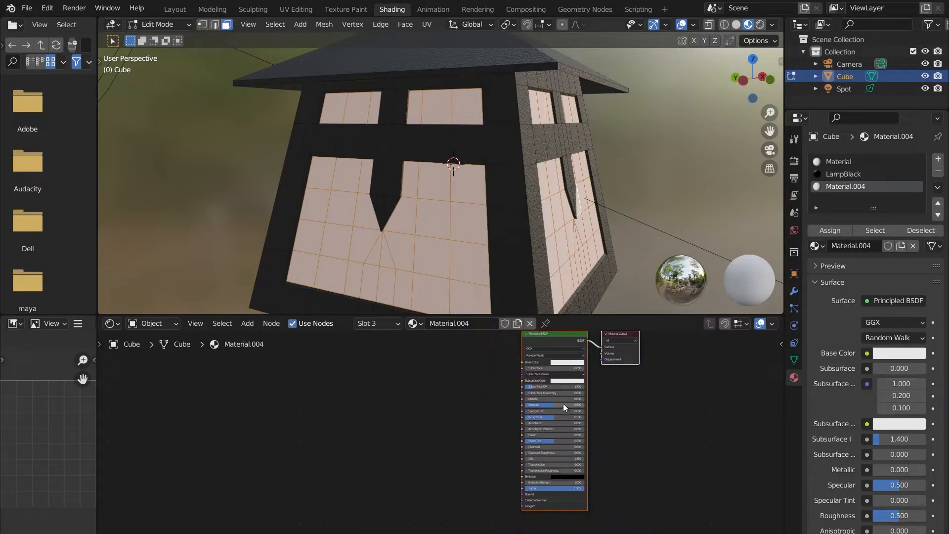
key(ctrl+v)
drag(501, 464, 494, 398)
Step: Check the Noise Texture and Bump setup in LampBlack and restore Material.004 to slot 3
click(415, 324)
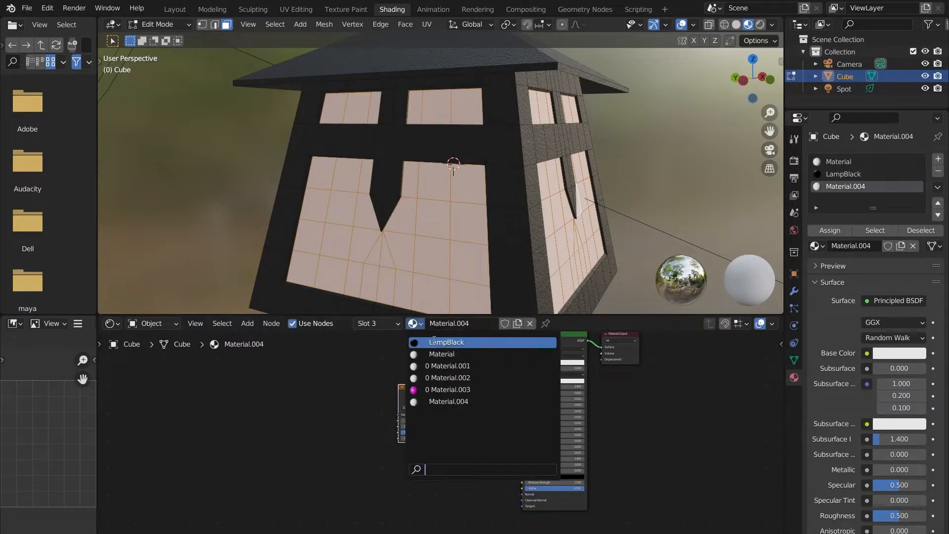
click(454, 342)
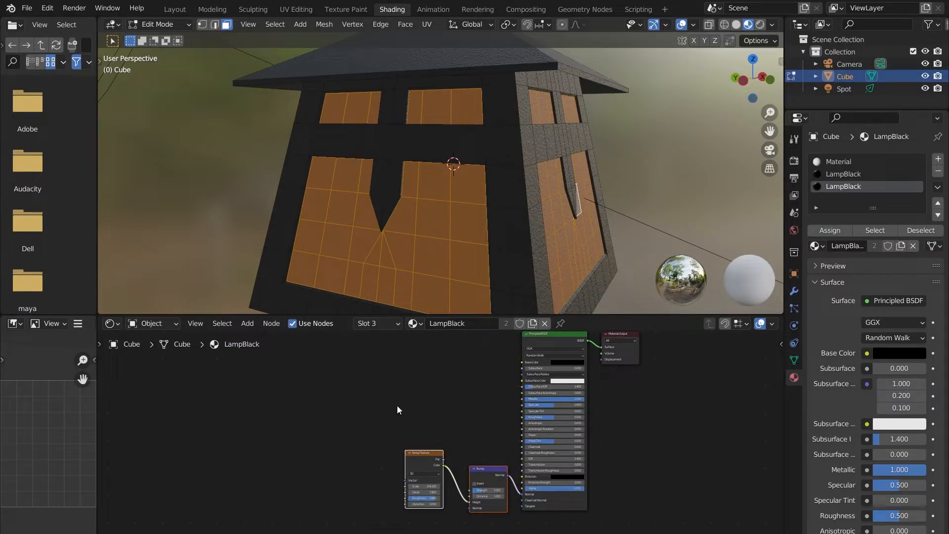
click(415, 324)
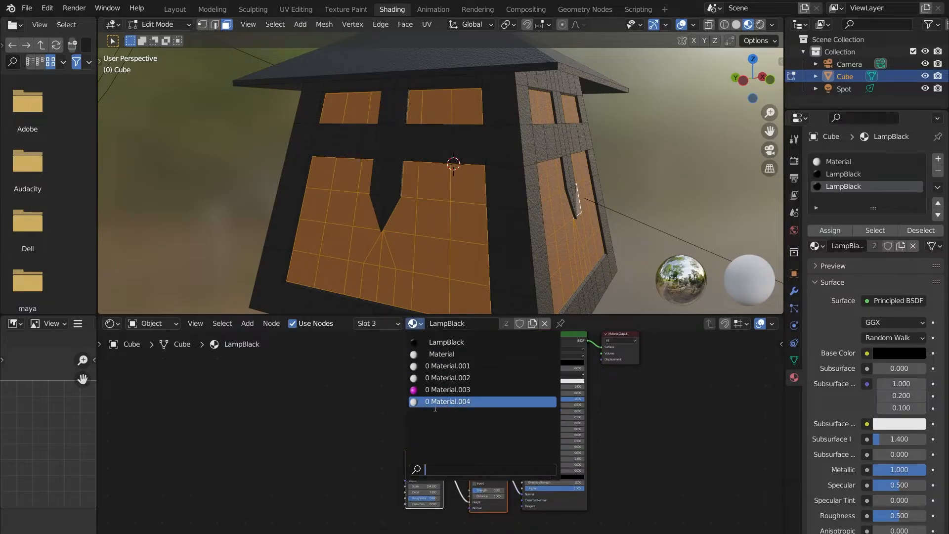
click(432, 401)
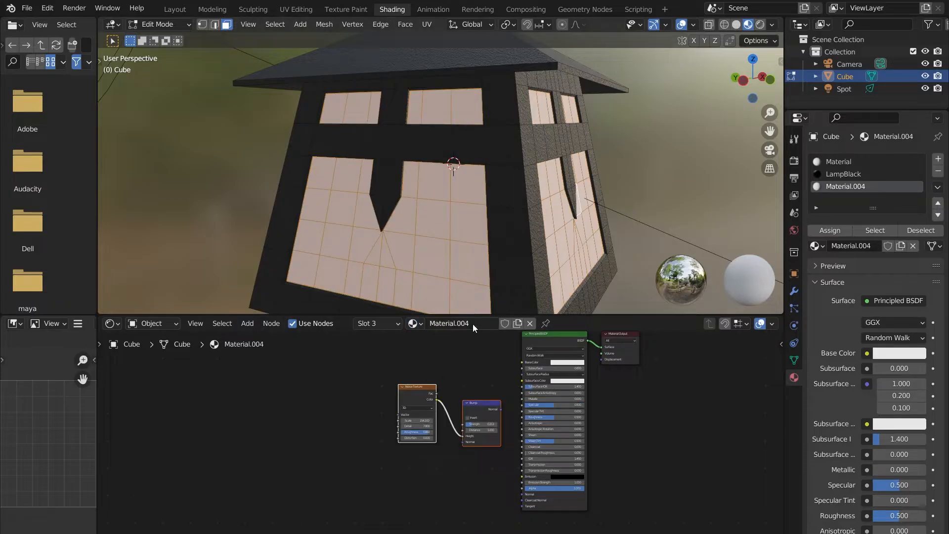
Step: Rename Material.004 as LampWHite
click(426, 322)
text(LampWHite)
key(Return)
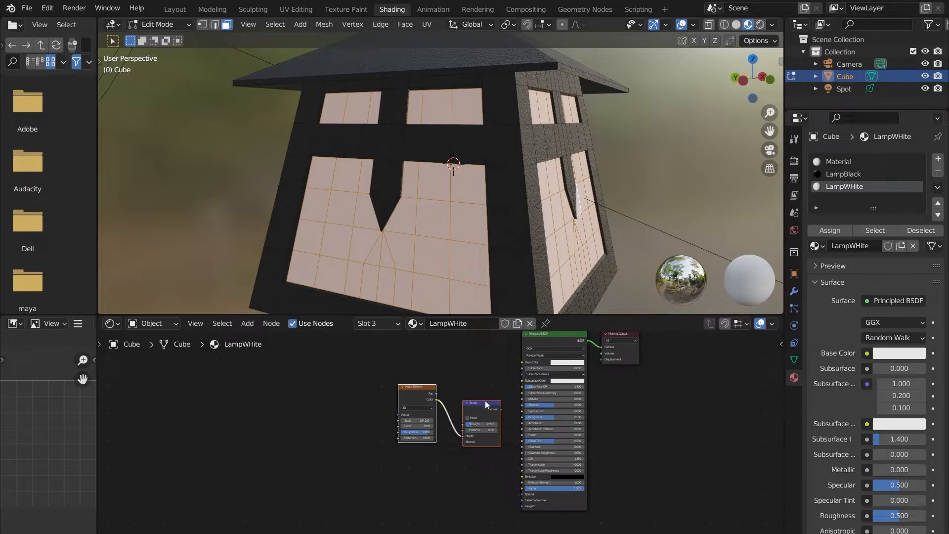
Step: Move the Noise Texture and Bump nodes lower and connect the Bump's Normal output to the Principled BSDF's Normal input
drag(485, 400, 486, 482)
scroll(547, 511, up, 2)
middle_drag(547, 511, 533, 392)
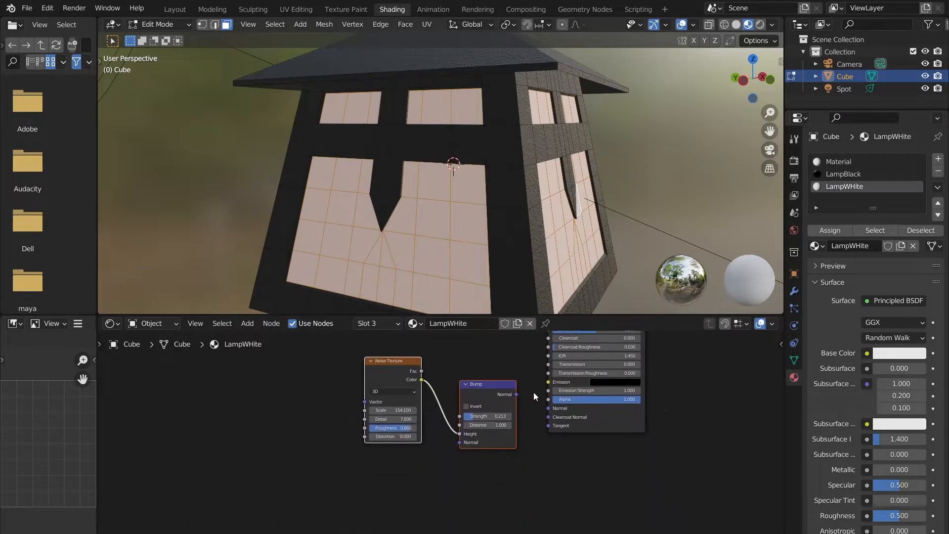
scroll(533, 401, up, 1)
drag(536, 408, 576, 426)
scroll(557, 396, down, 2)
middle_drag(651, 397, 594, 394)
scroll(511, 421, up, 2)
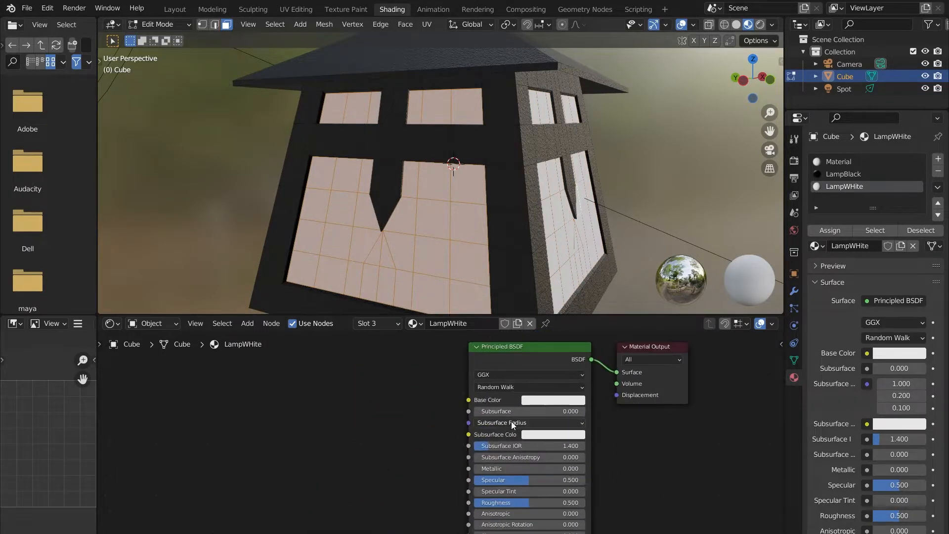
Step: Examine the bump texture on the lamp's window panels up close and from different sides
middle_drag(517, 131, 477, 139)
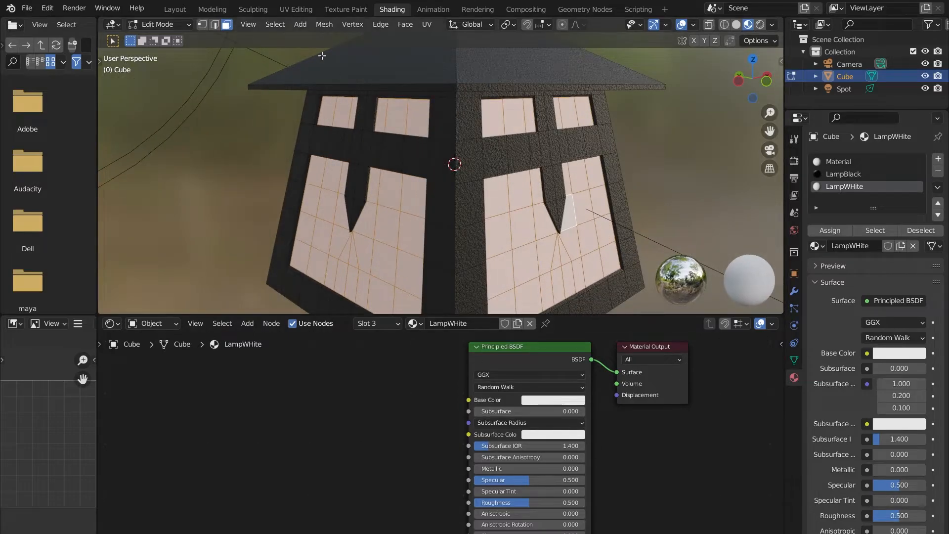
scroll(348, 161, up, 4)
middle_drag(351, 166, 403, 161)
scroll(388, 170, up, 2)
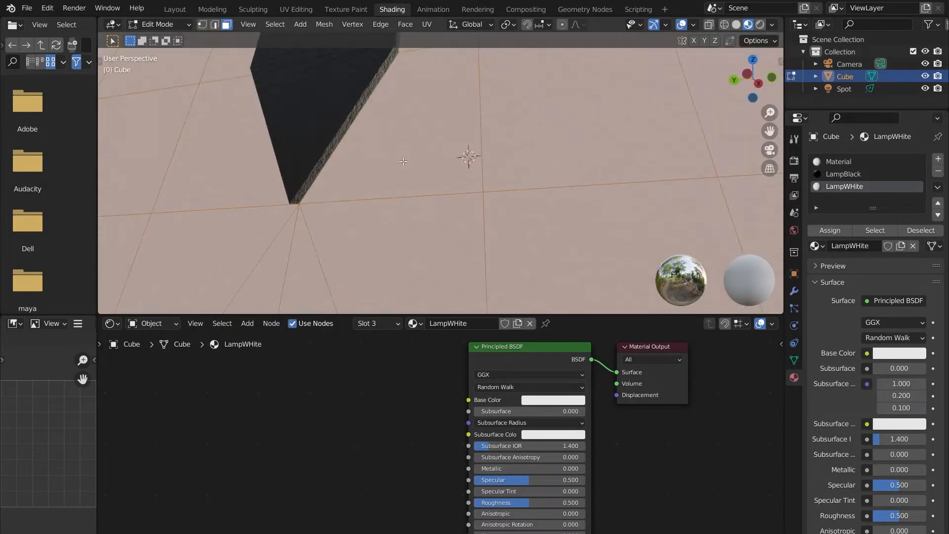
scroll(521, 178, down, 5)
middle_drag(521, 178, 485, 192)
scroll(596, 459, up, 1)
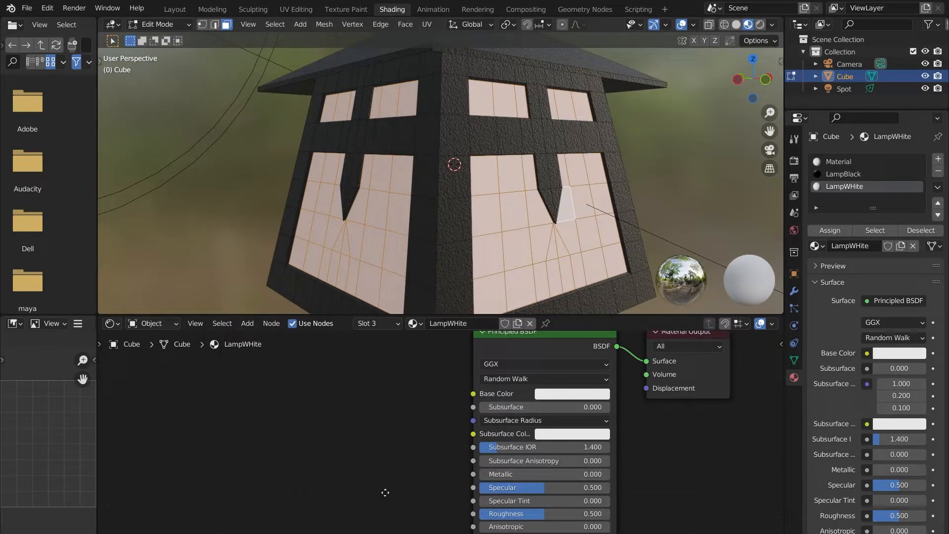
Step: Lower the Bump node's Strength to 0.153 and check its effect on the window panels
middle_drag(385, 492, 490, 378)
scroll(438, 480, up, 1)
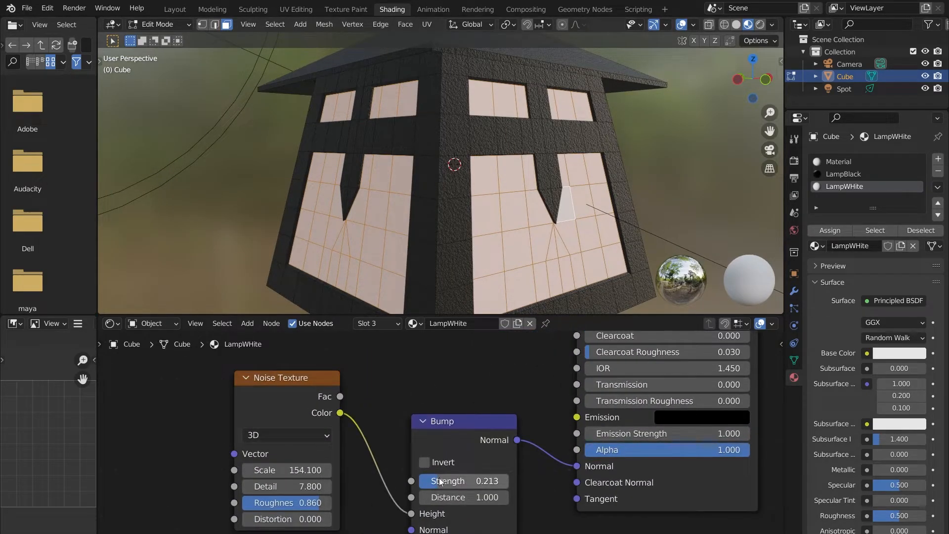
drag(439, 477, 426, 477)
scroll(438, 259, up, 5)
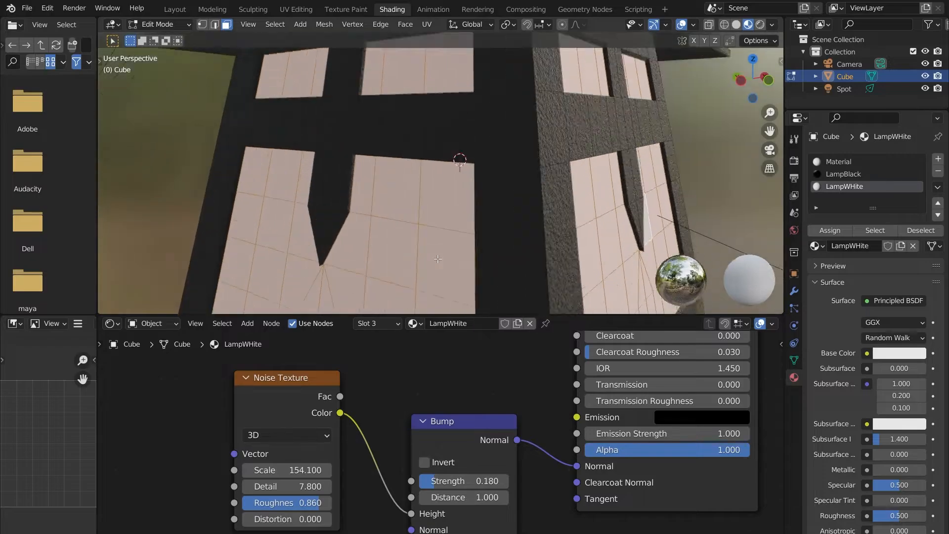
scroll(438, 259, up, 3)
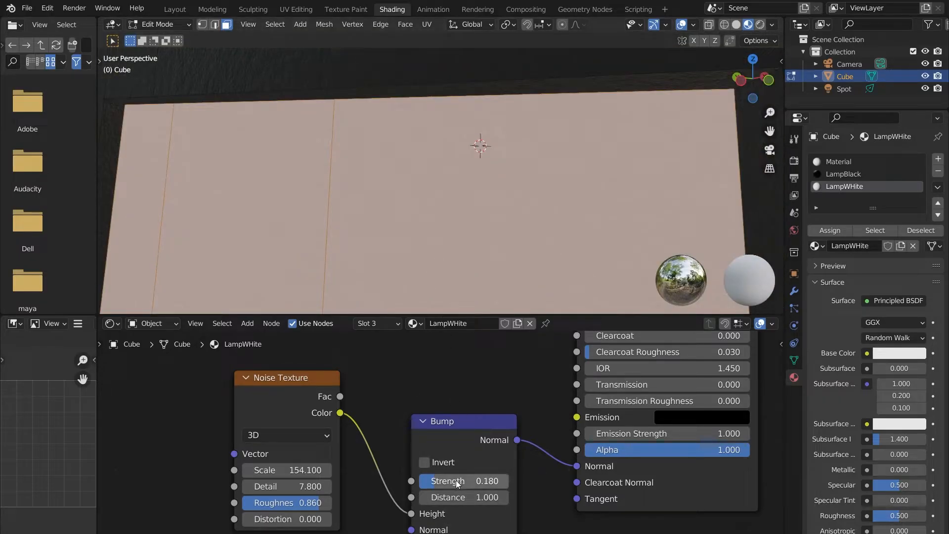
drag(445, 481, 462, 481)
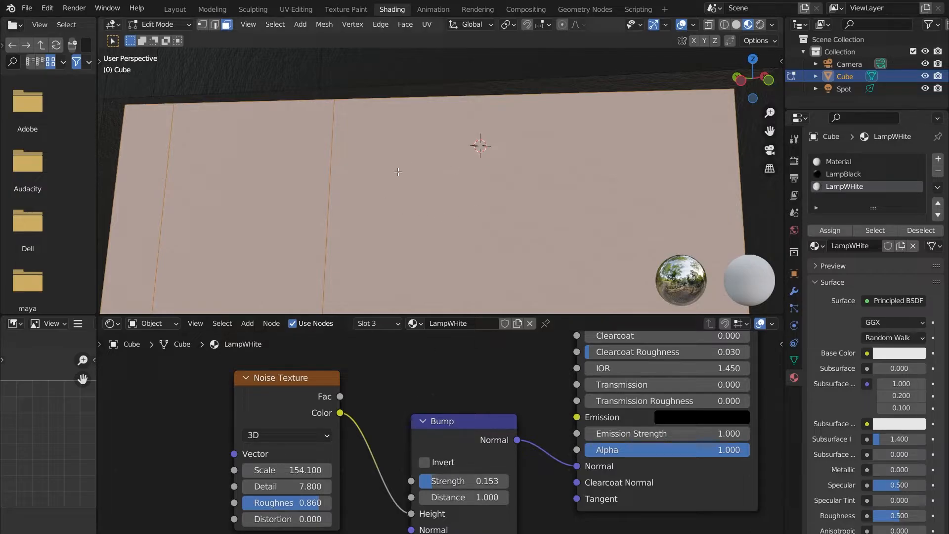
scroll(398, 172, down, 5)
scroll(488, 169, down, 5)
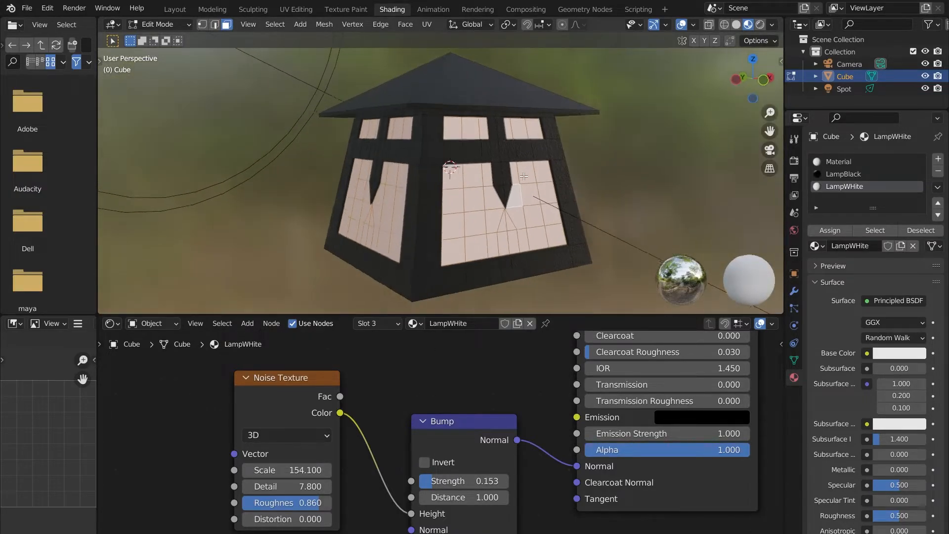
Step: Tint LampWHite's Base Color to a pale cream and set its Subsurface to 0.451
middle_drag(542, 410, 380, 490)
middle_drag(360, 159, 494, 157)
scroll(504, 162, up, 3)
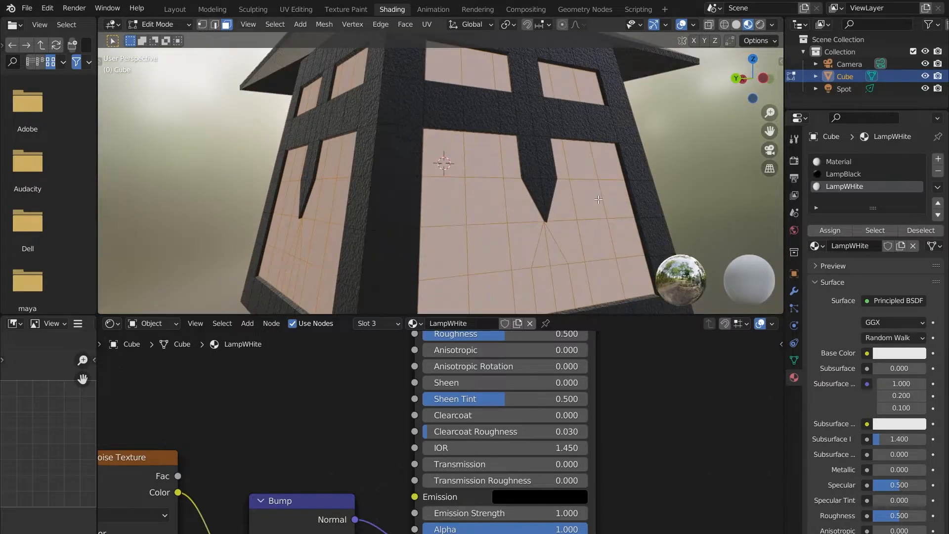
middle_drag(599, 200, 540, 186)
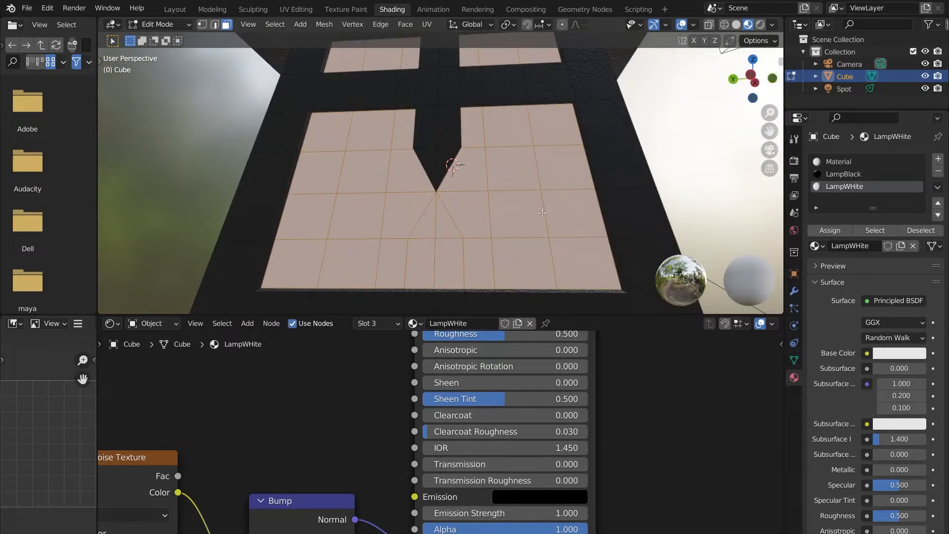
shift+scroll(633, 494, up, 8)
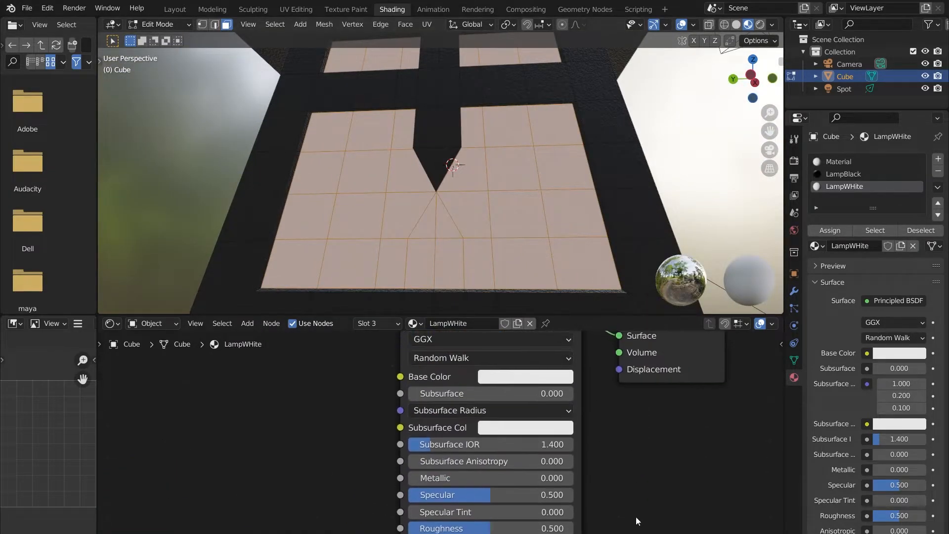
click(524, 376)
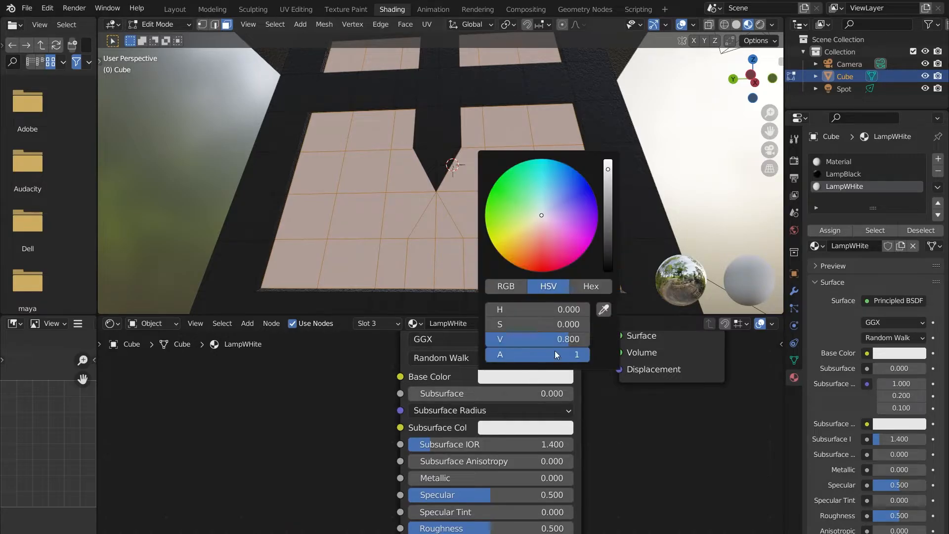
drag(539, 214, 539, 221)
drag(426, 385, 515, 400)
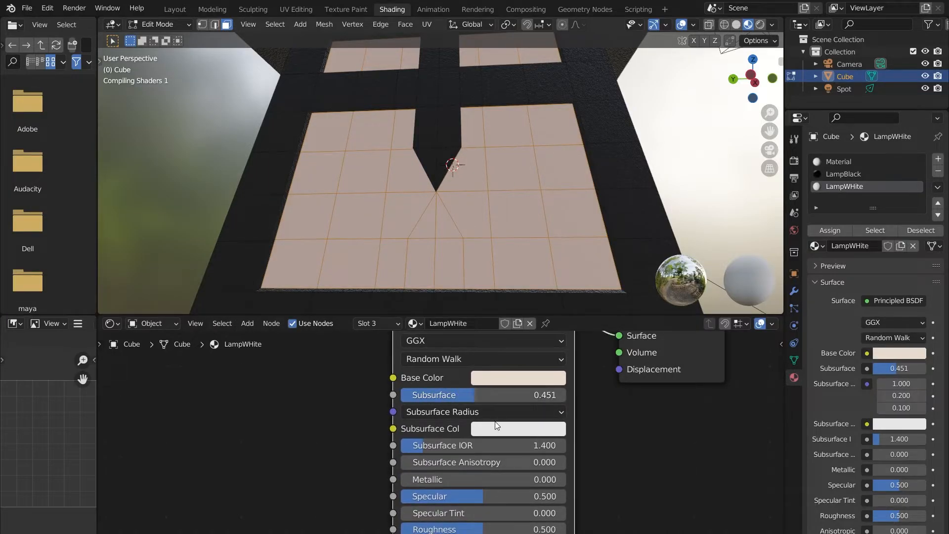
Step: Set LampWHite's Subsurface Color to a light pink and check the window panels from another side
click(495, 426)
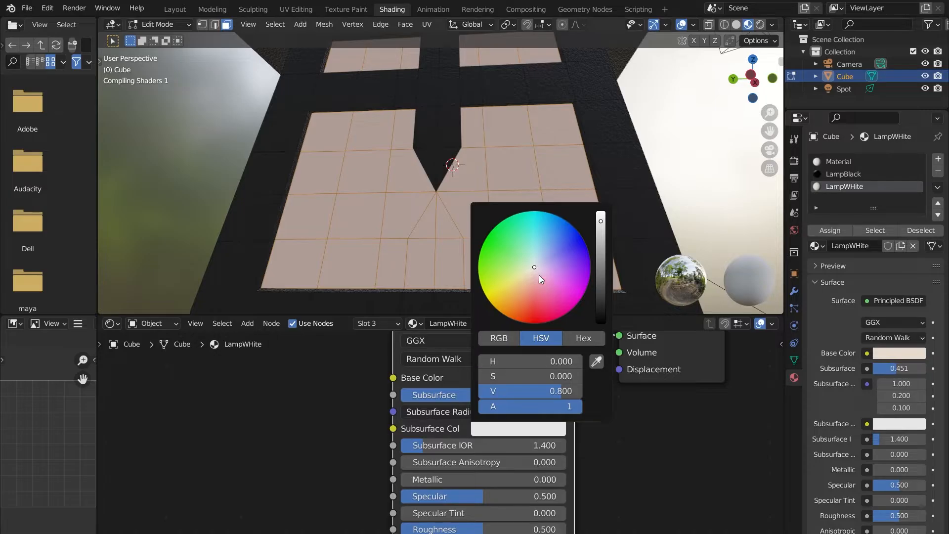
drag(538, 275, 541, 278)
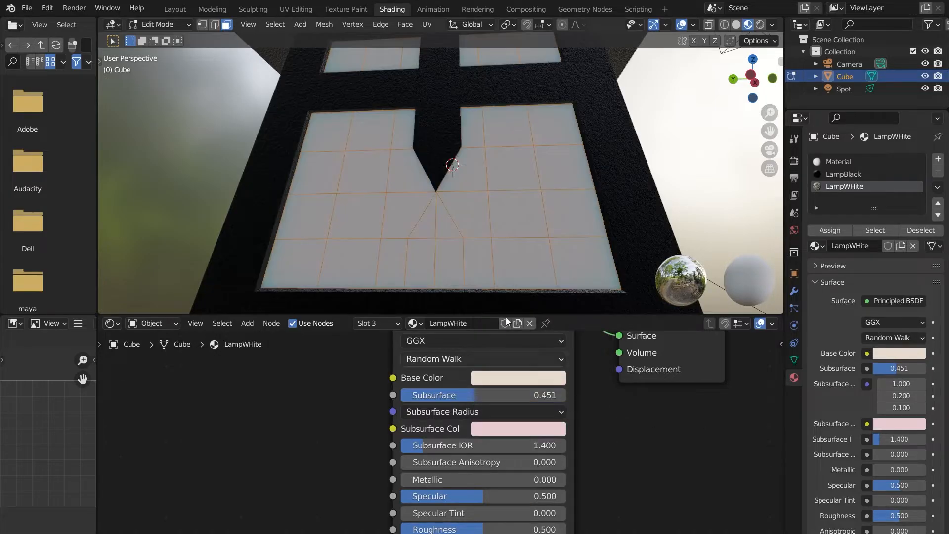
scroll(477, 213, down, 4)
middle_drag(469, 206, 404, 226)
scroll(404, 226, up, 3)
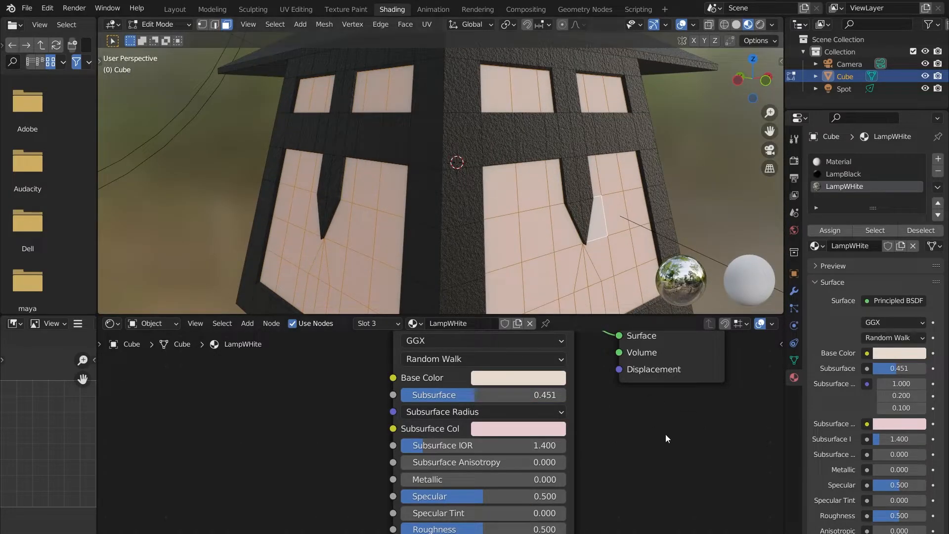
Step: Set LampWHite's Transmission to 0.738 and its Transmission Roughness to 0.611
scroll(613, 482, down, 2)
middle_drag(613, 481, 627, 403)
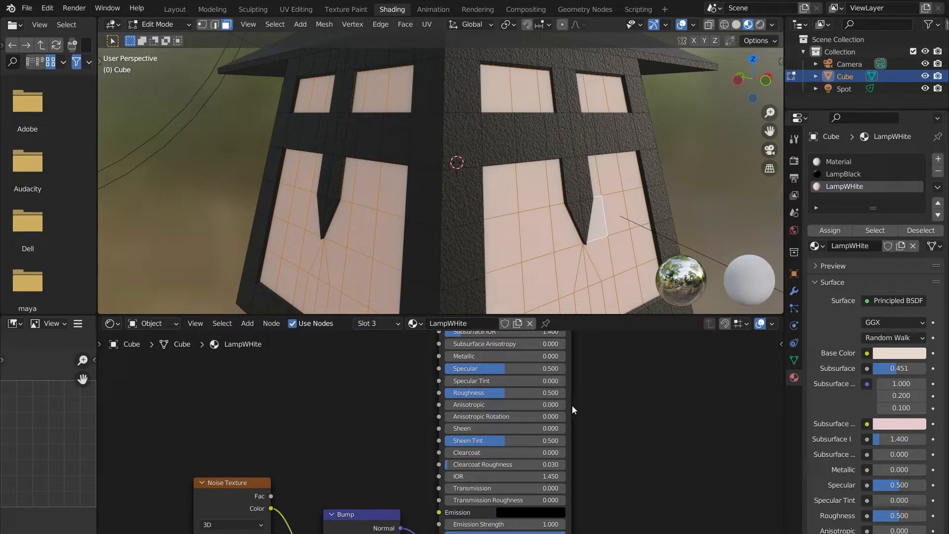
scroll(647, 445, up, 3)
middle_drag(677, 488, 664, 394)
scroll(669, 394, up, 2)
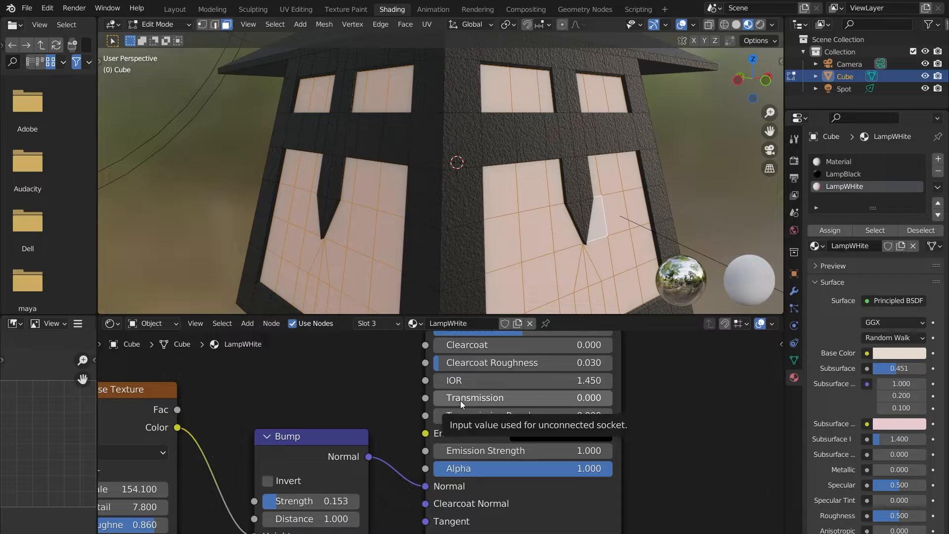
drag(460, 400, 495, 417)
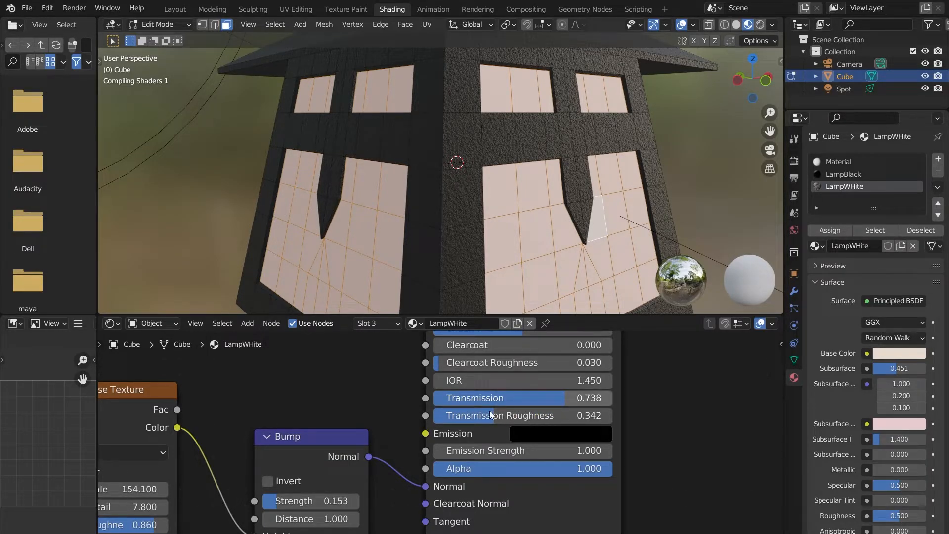
click(529, 414)
click(663, 416)
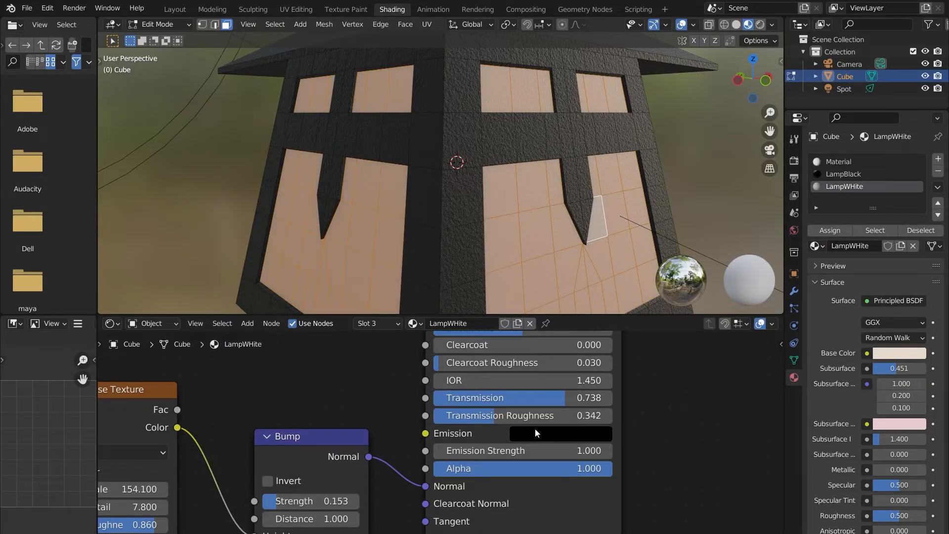
drag(535, 415, 601, 414)
scroll(640, 412, down, 2)
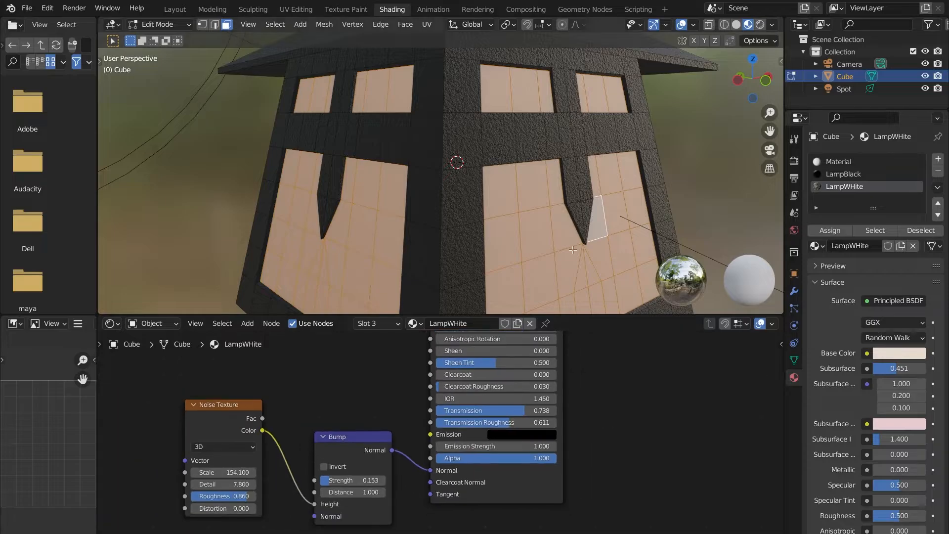
Step: Switch the 3D view to rendered shading and check the lamp's window panels from several sides
middle_drag(637, 159, 543, 152)
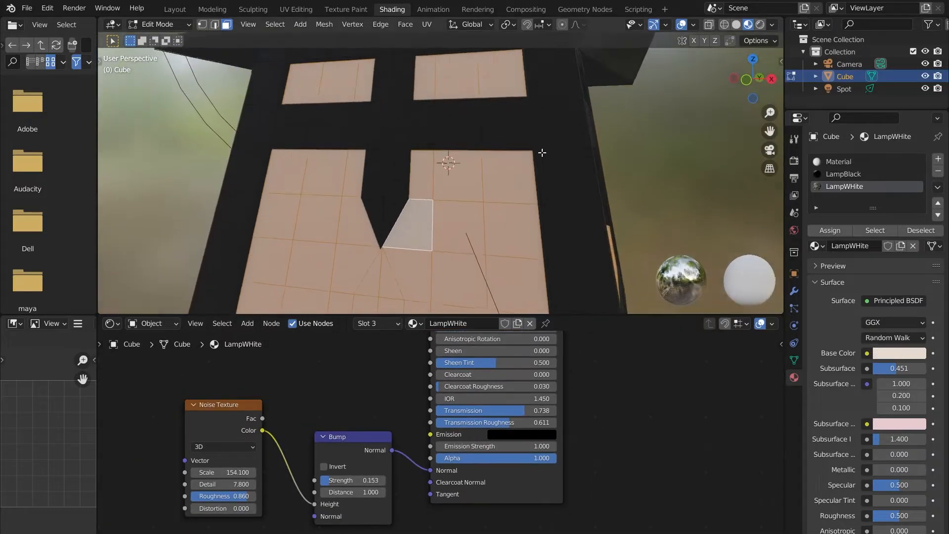
click(760, 25)
scroll(418, 154, down, 5)
mouse_move(418, 154)
middle_down()
mouse_move(527, 156)
mouse_move(551, 169)
middle_up()
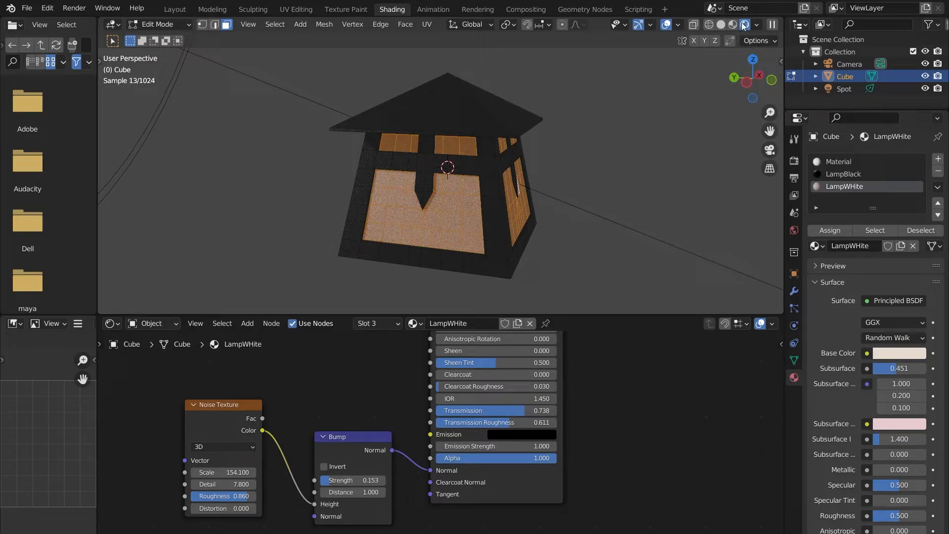
middle_drag(382, 179, 605, 199)
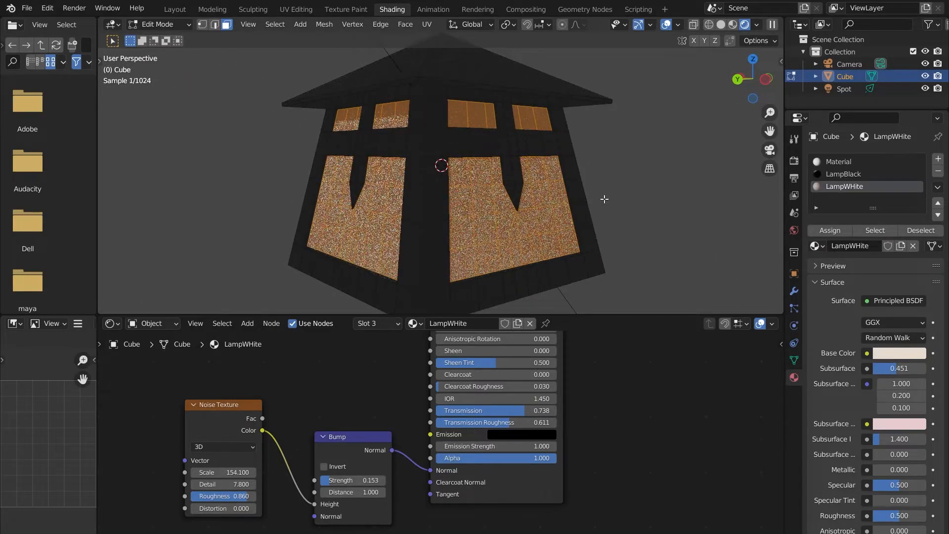
Step: Enable viewport denoising in the Cycles settings and set Max Samples to 32 for both viewport and render
click(794, 161)
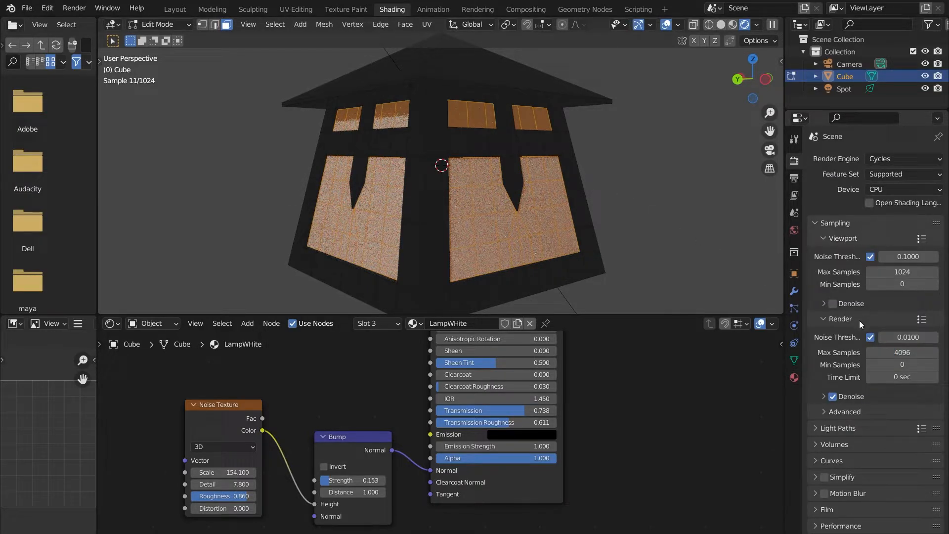
click(832, 304)
click(885, 272)
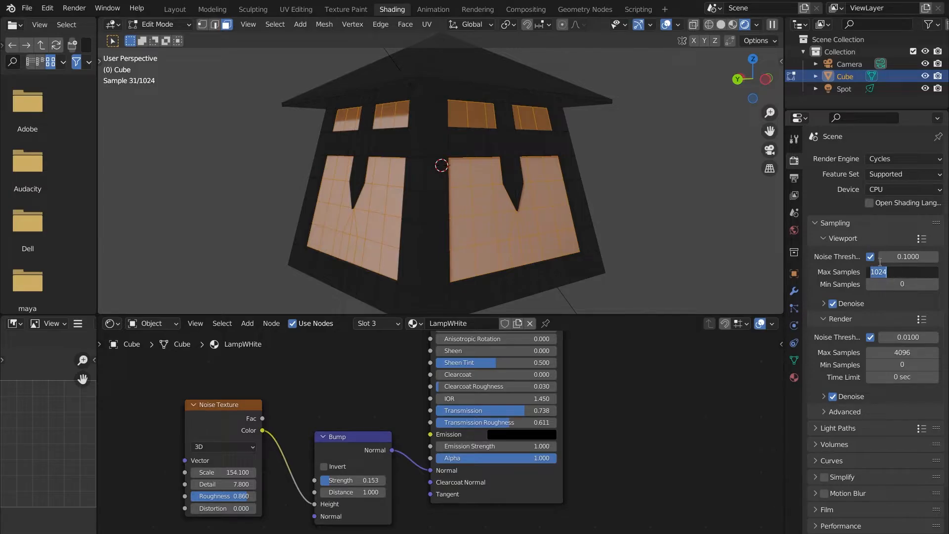
text(32)
key(Return)
click(895, 352)
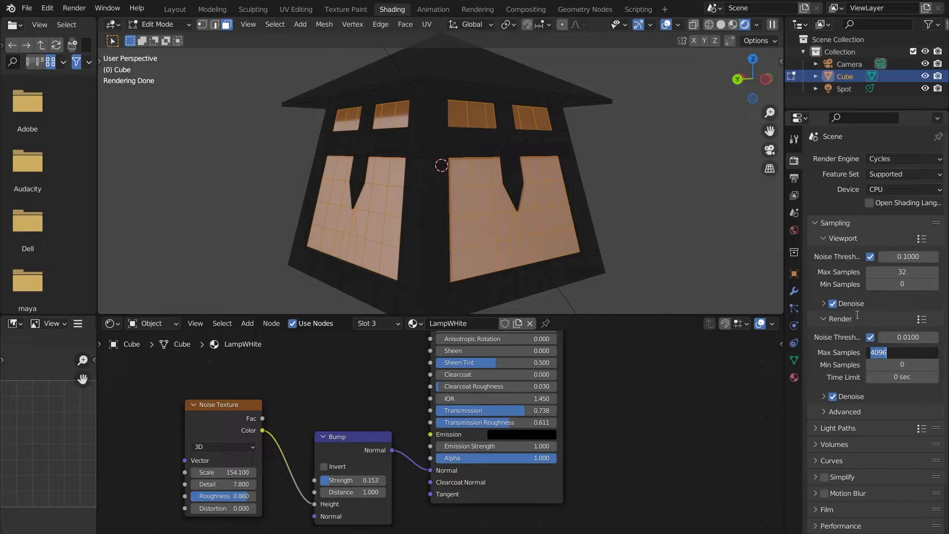
text(32)
key(Return)
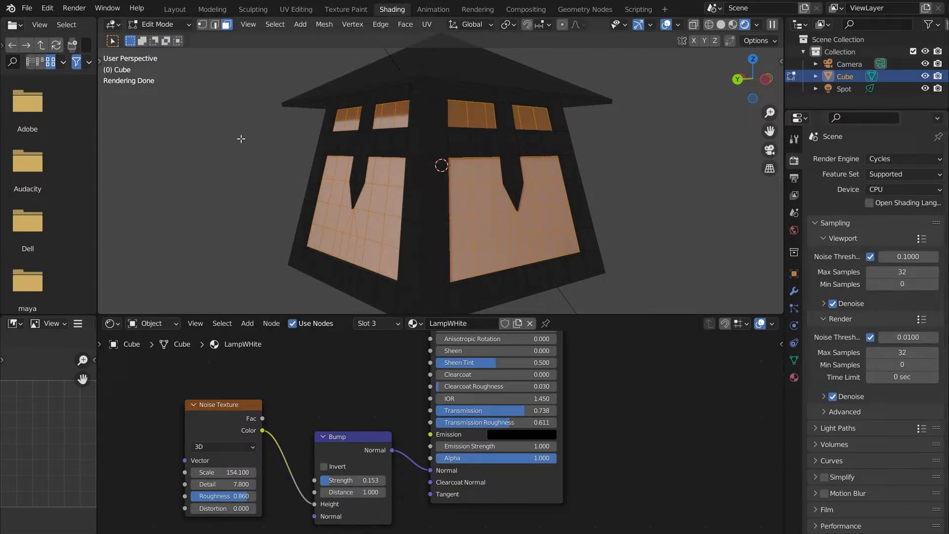
Step: Examine the rendered window panels and frame texture up close, and the whole lamp from a distance
middle_drag(479, 177, 409, 180)
scroll(409, 180, up, 5)
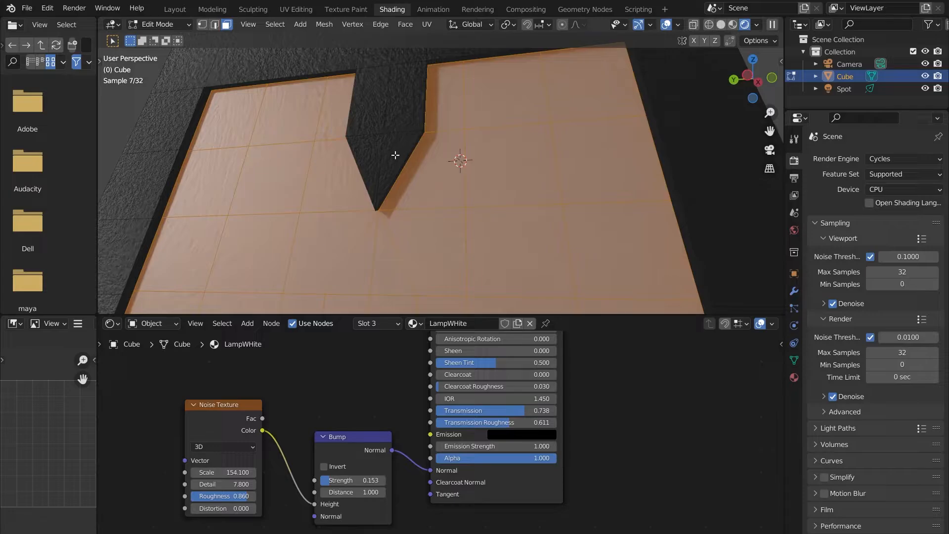
scroll(353, 186, down, 6)
middle_drag(612, 176, 583, 203)
scroll(636, 202, down, 4)
scroll(583, 203, up, 2)
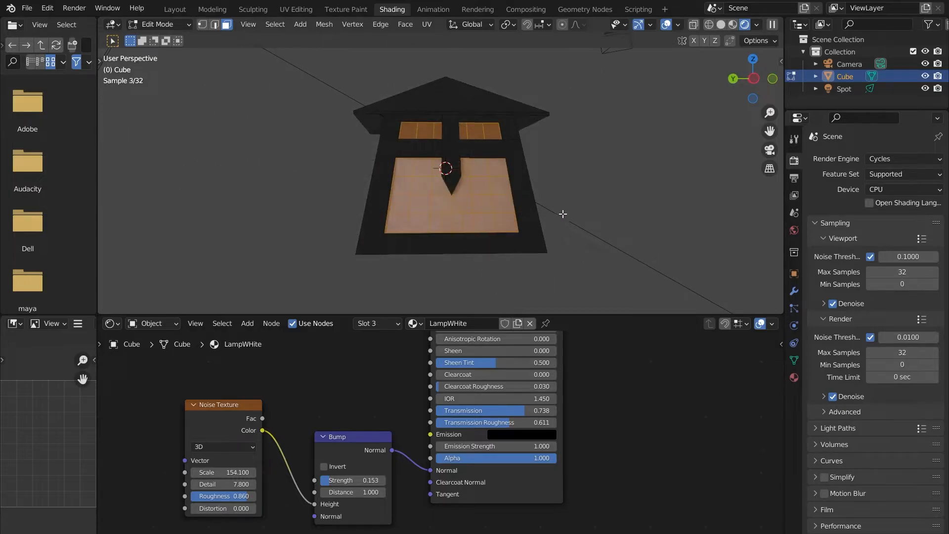
Step: Switch to the Layout workspace and return the lamp from Edit Mode to Object Mode
click(176, 10)
scroll(499, 184, down, 2)
mouse_move(500, 186)
middle_down()
mouse_move(576, 176)
mouse_move(470, 223)
mouse_move(369, 178)
middle_up()
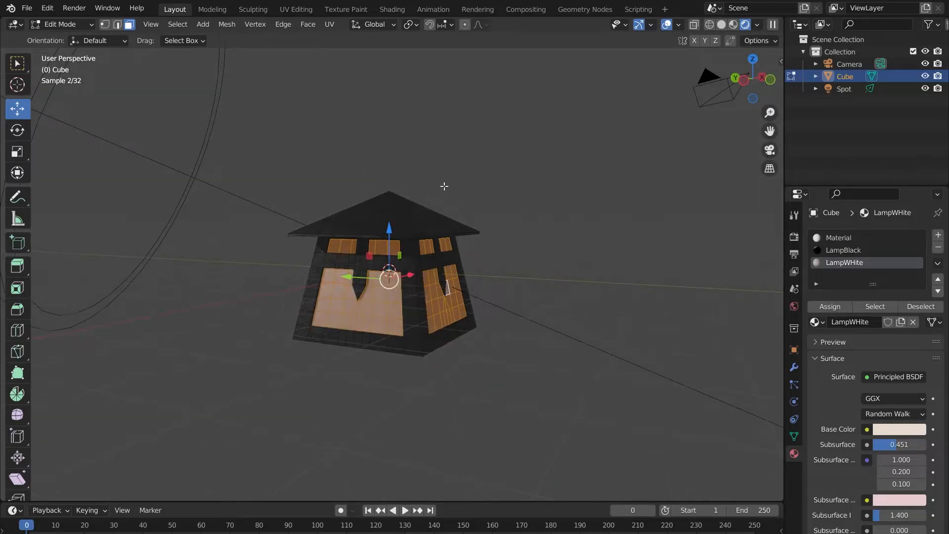
key(Tab)
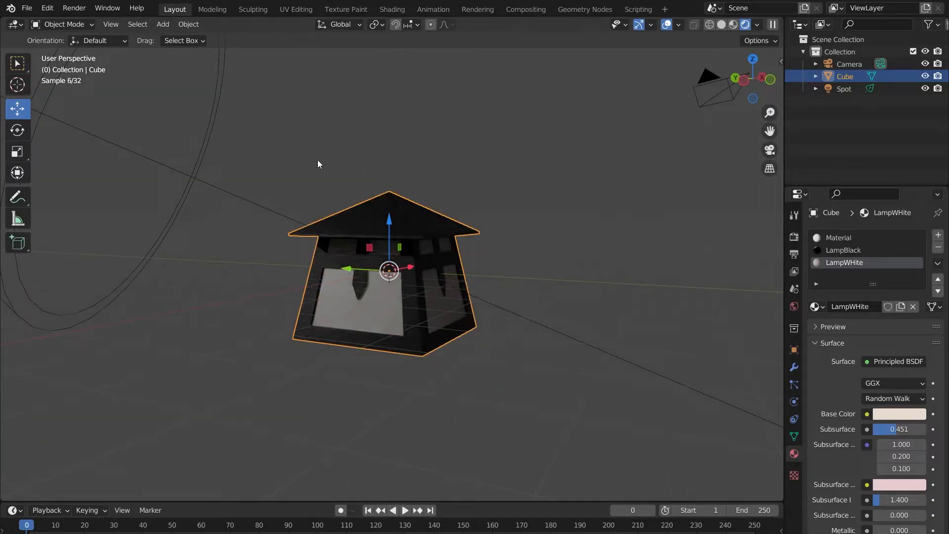
middle_drag(318, 163, 384, 153)
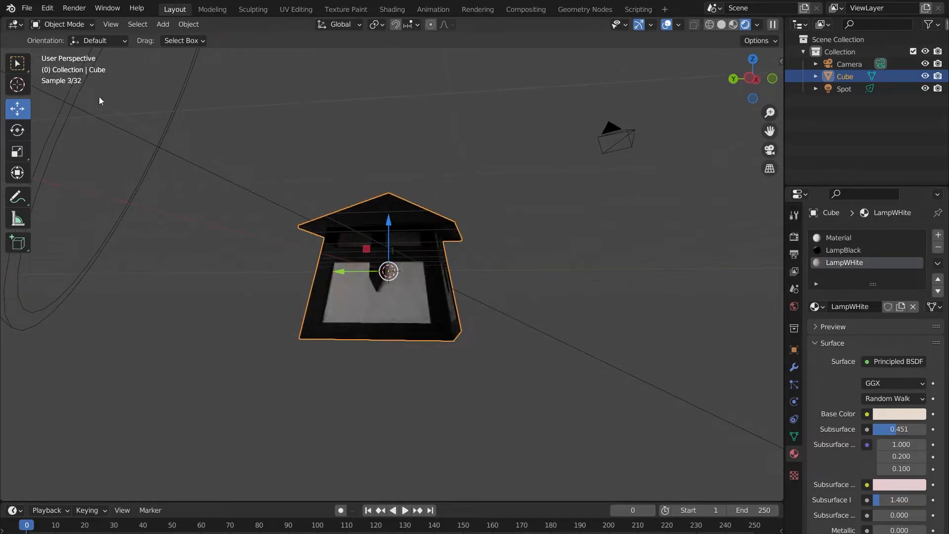
Step: Add a point light at the centre of the lamp and check its placement from above and below
click(163, 25)
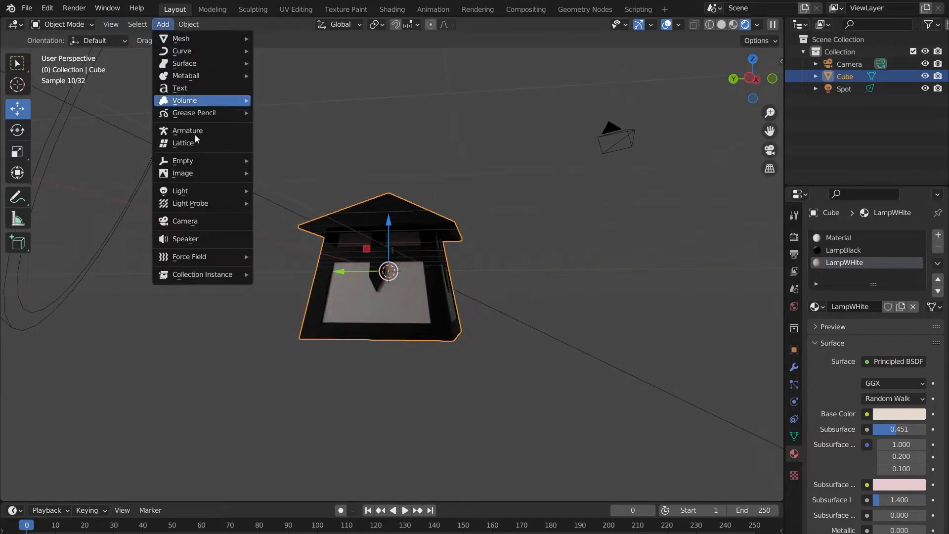
mouse_move(197, 191)
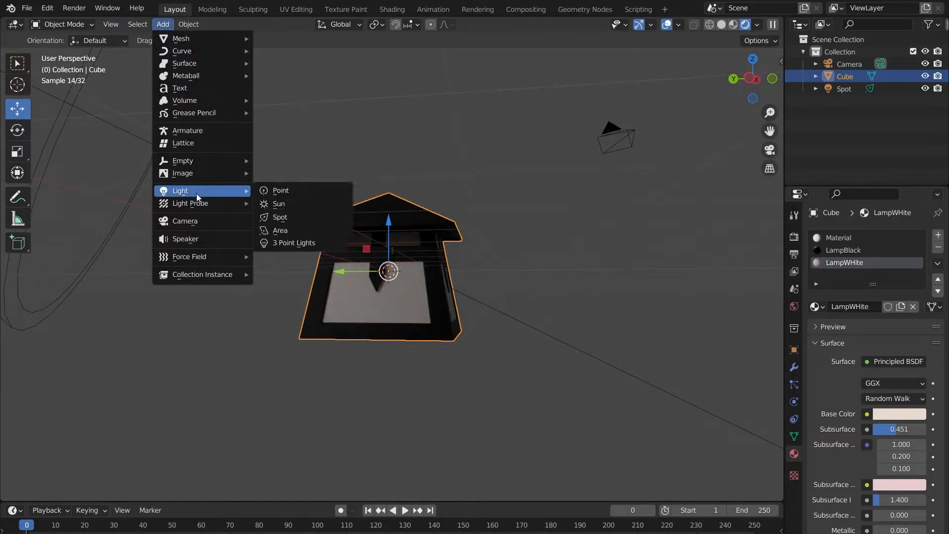
click(279, 192)
middle_drag(473, 273, 502, 253)
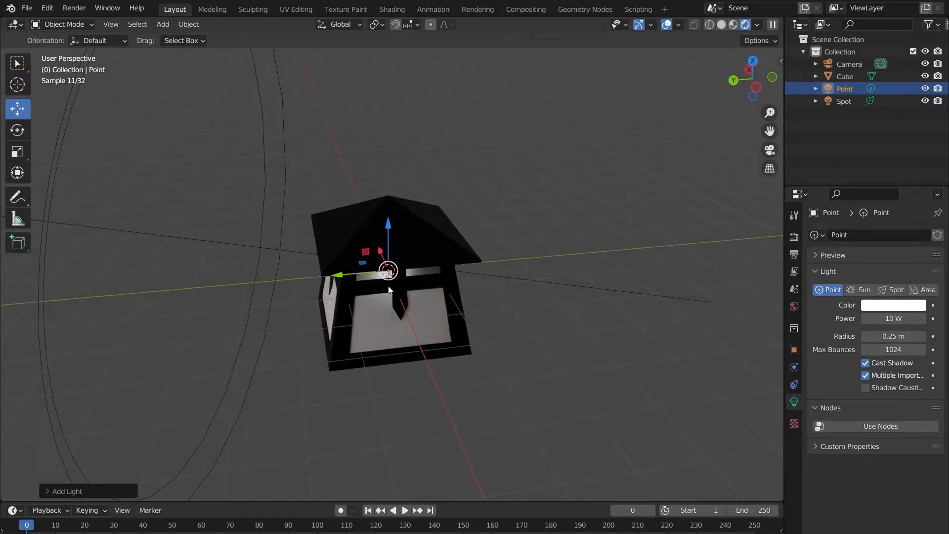
middle_drag(521, 293, 403, 183)
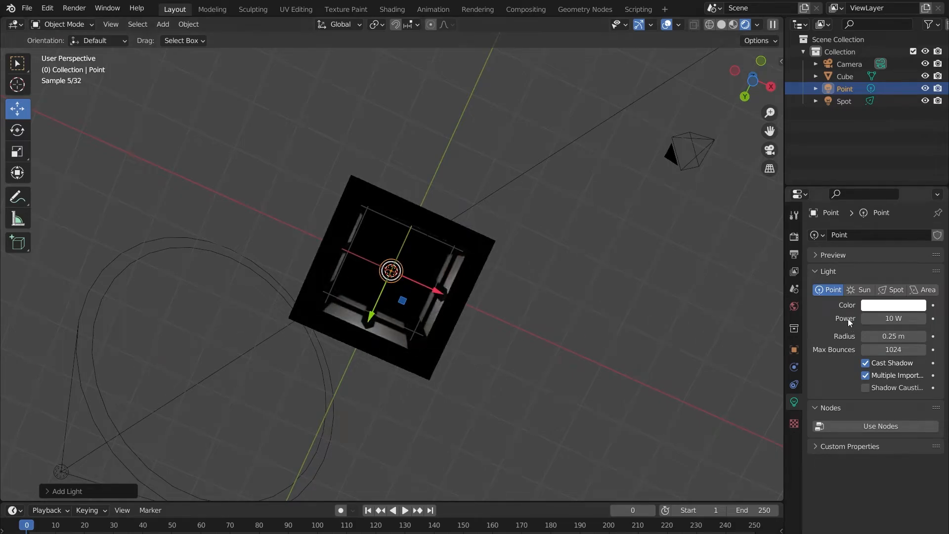
Step: Set the point light's Power to 100000 W and check how the window panels glow
click(893, 321)
text(0000)
key(Return)
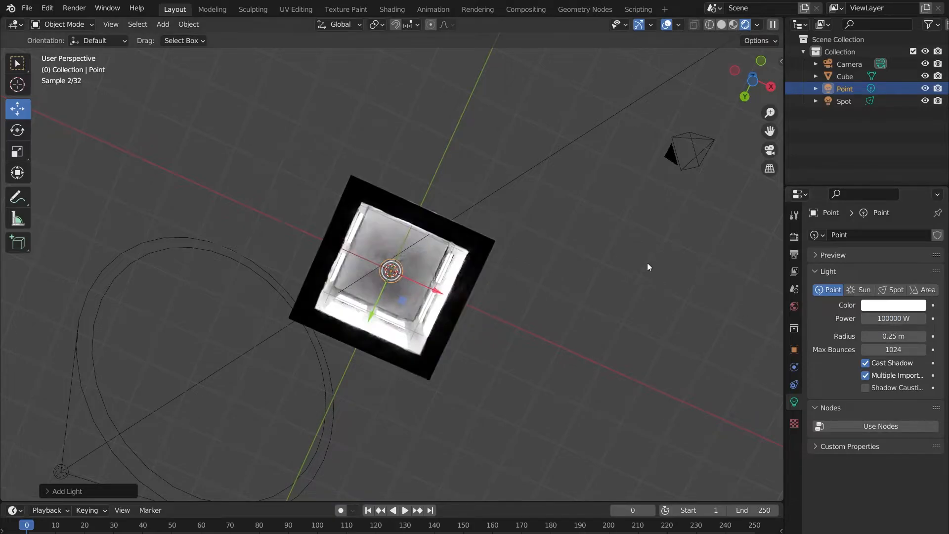
middle_drag(648, 262, 712, 346)
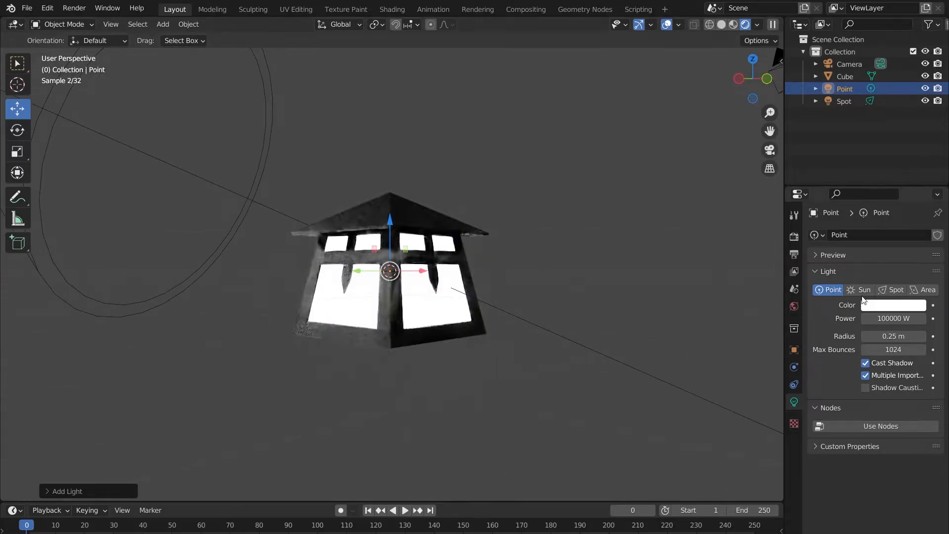
Step: Set the point light's Power to 50000 W and its Color to a light peach orange
double_click(894, 319)
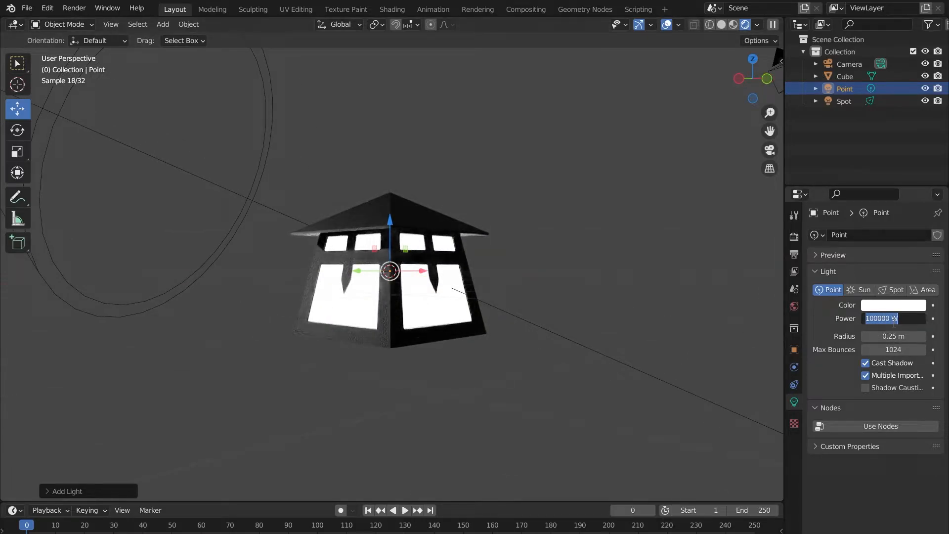
text(50000)
key(Return)
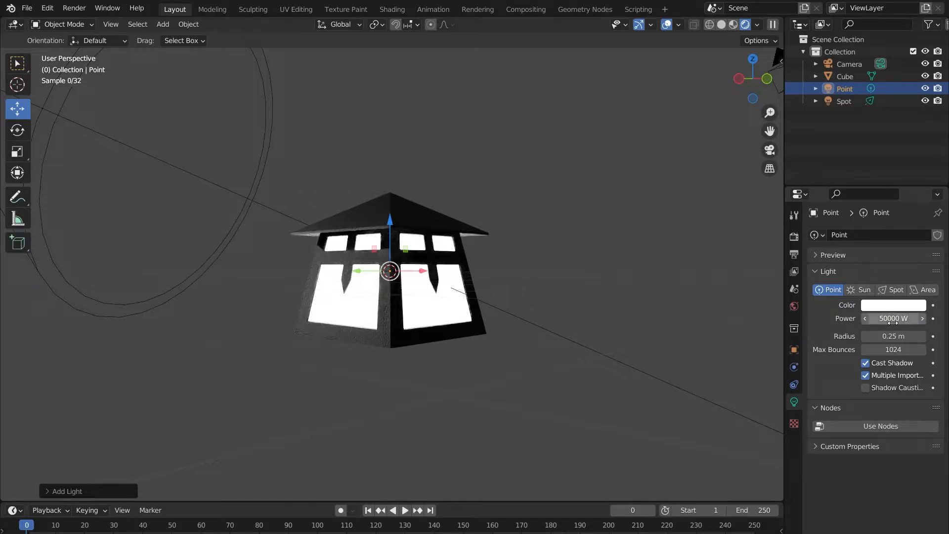
click(888, 307)
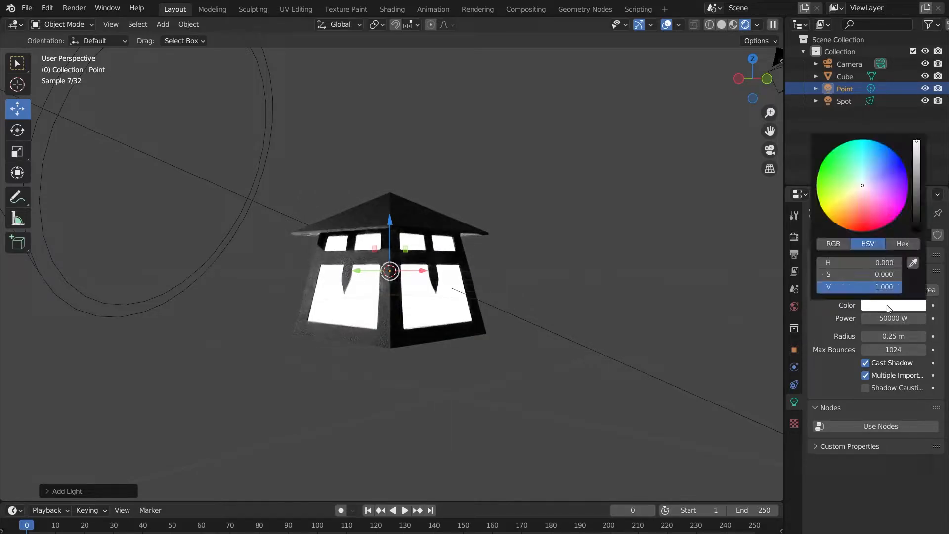
click(857, 196)
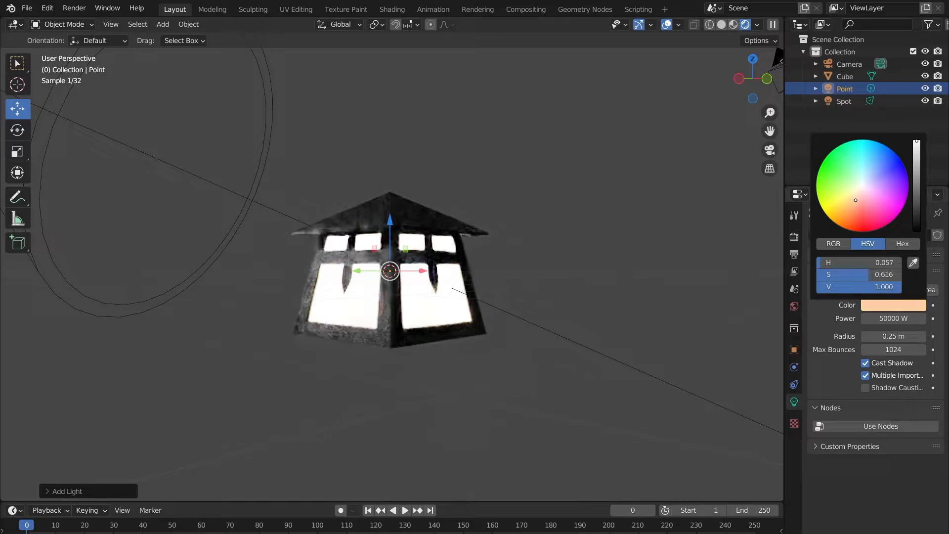
Step: Examine the illuminated lamp from different sides and from farther away
middle_drag(550, 289, 476, 254)
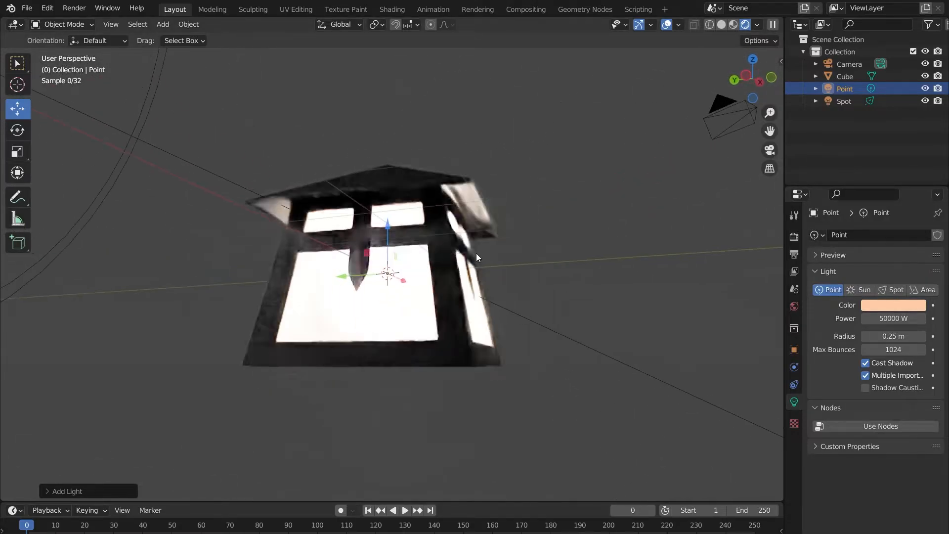
mouse_move(722, 318)
middle_down()
mouse_move(595, 313)
mouse_move(628, 341)
mouse_move(689, 333)
mouse_move(621, 325)
mouse_move(568, 298)
middle_up()
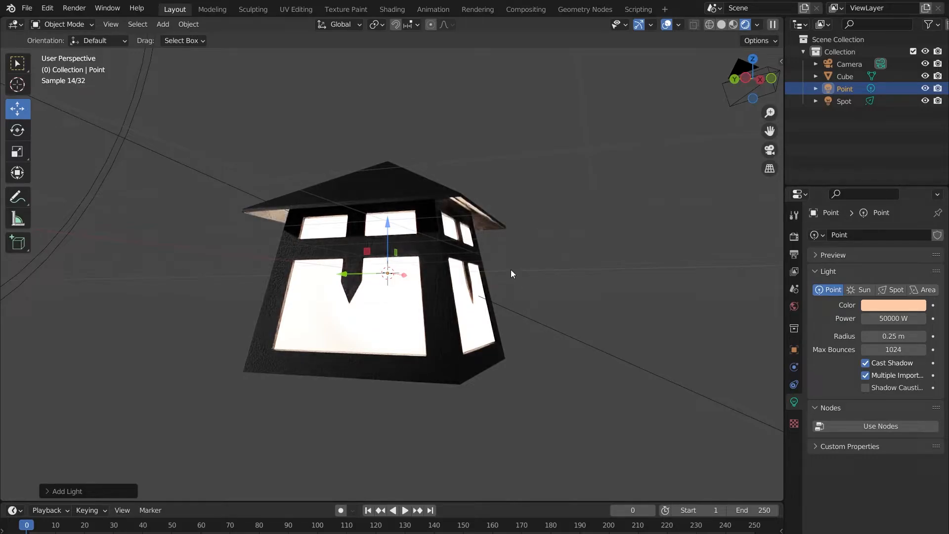
mouse_move(511, 269)
middle_down()
mouse_move(592, 251)
mouse_move(449, 277)
mouse_move(630, 274)
mouse_move(519, 245)
mouse_move(551, 258)
mouse_move(576, 242)
mouse_move(580, 275)
mouse_move(503, 277)
middle_up()
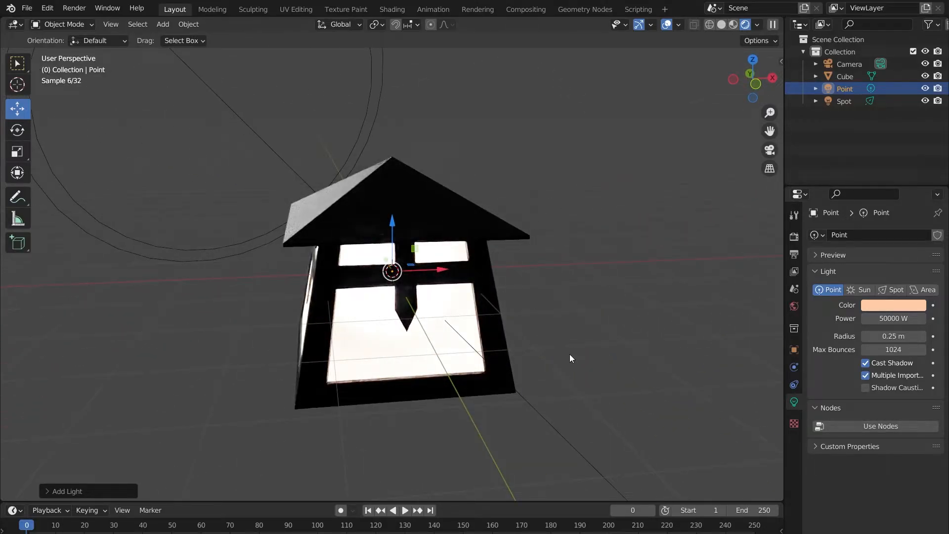
middle_drag(569, 354, 596, 354)
scroll(659, 326, down, 5)
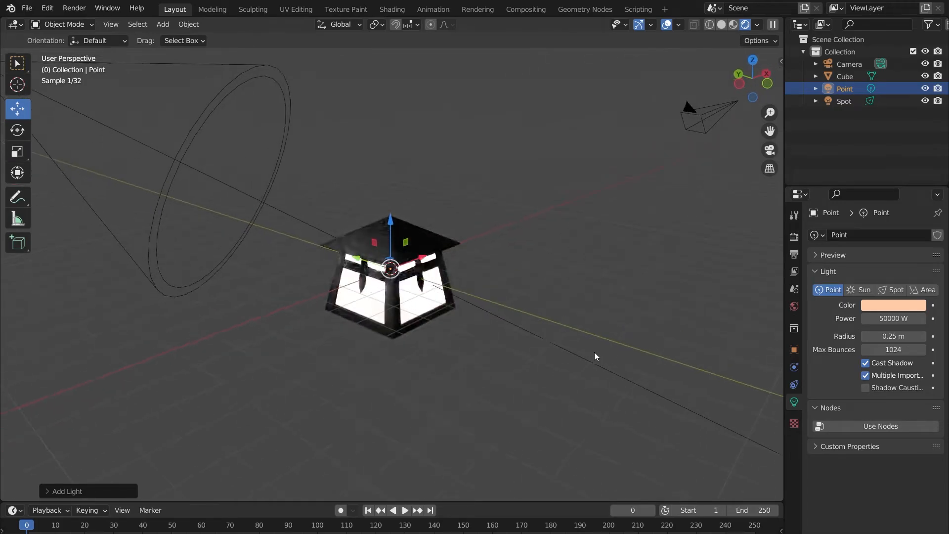
middle_drag(348, 188, 403, 209)
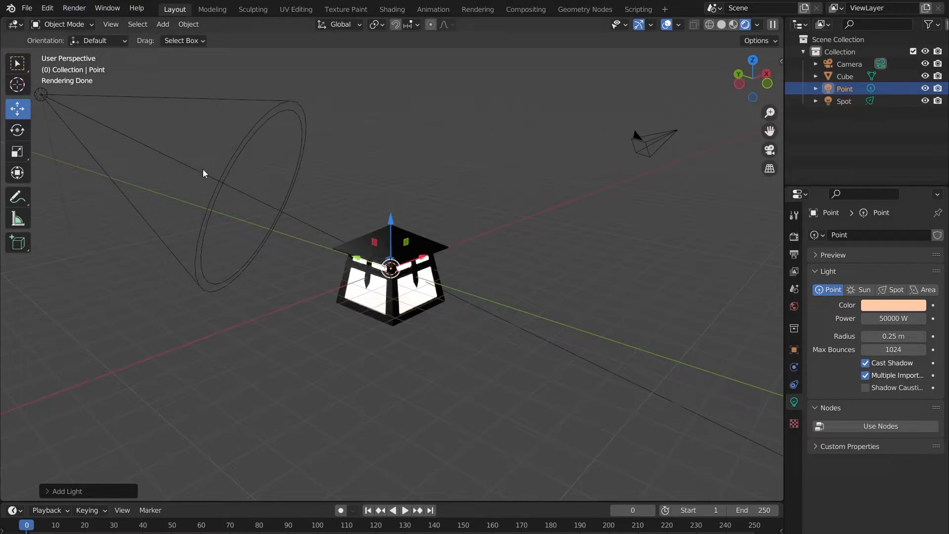
Step: Render the camera view as an image and inspect the lamp's roof texture and glowing panels up close
click(87, 7)
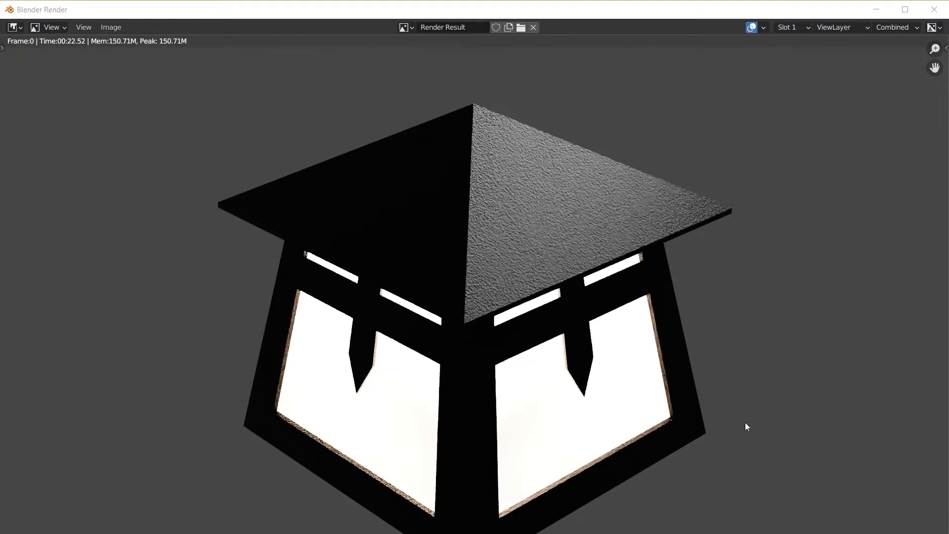
scroll(524, 312, down, 4)
middle_drag(529, 317, 503, 368)
scroll(529, 275, up, 4)
scroll(531, 303, up, 3)
scroll(531, 303, down, 3)
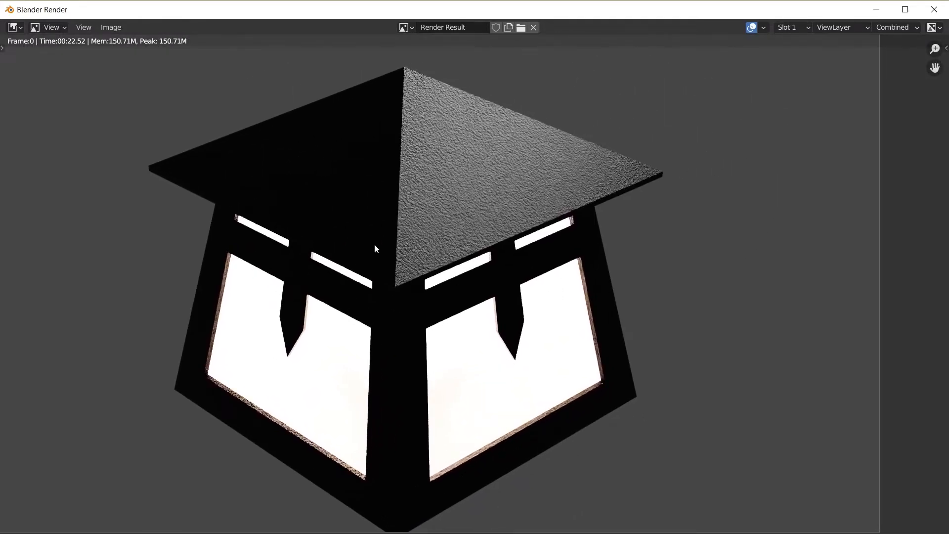
scroll(614, 302, up, 4)
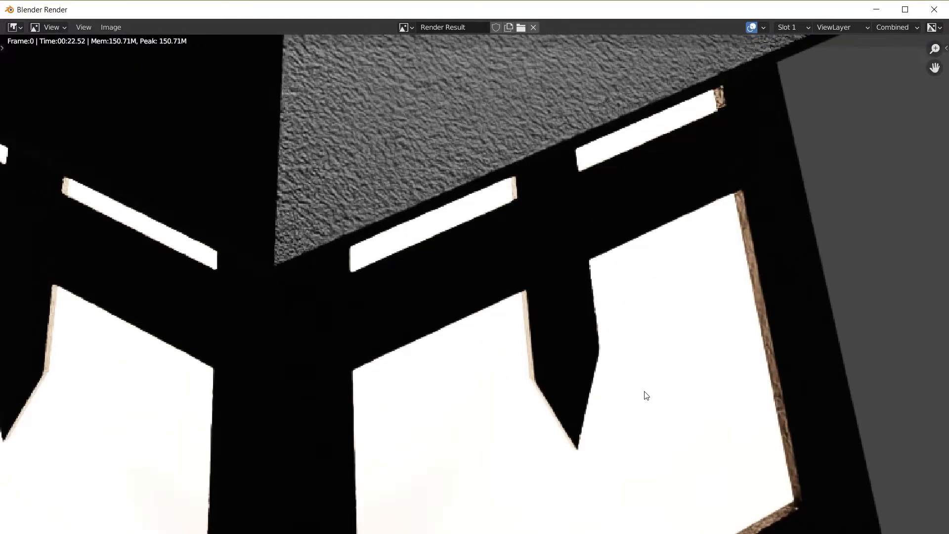
Step: Examine the rendered image of the lamp as a whole and up close, and close the render window
scroll(694, 385, down, 4)
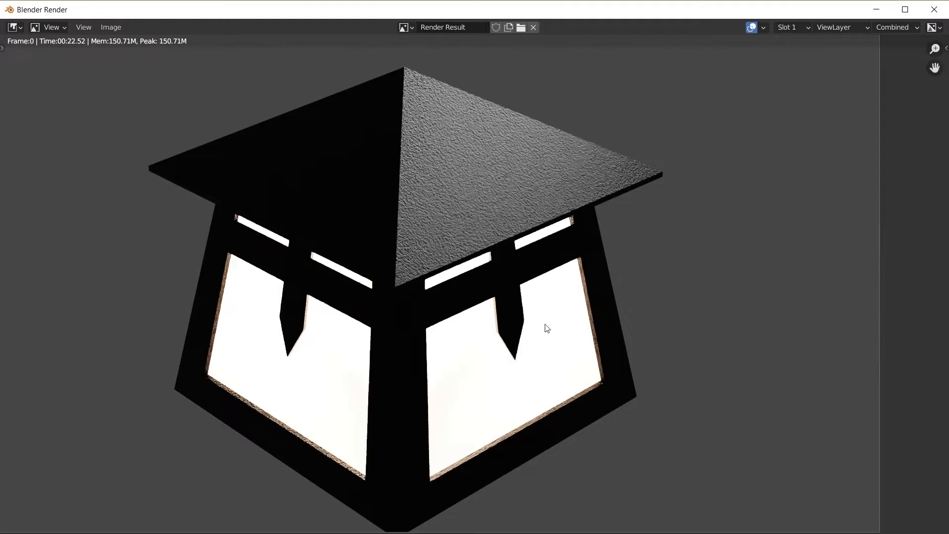
scroll(475, 262, down, 4)
middle_drag(474, 263, 587, 312)
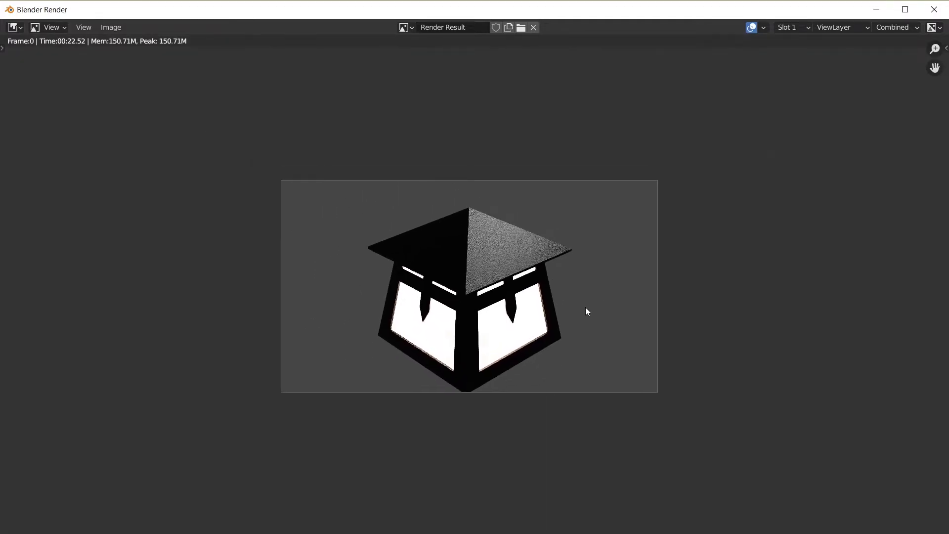
scroll(587, 312, up, 4)
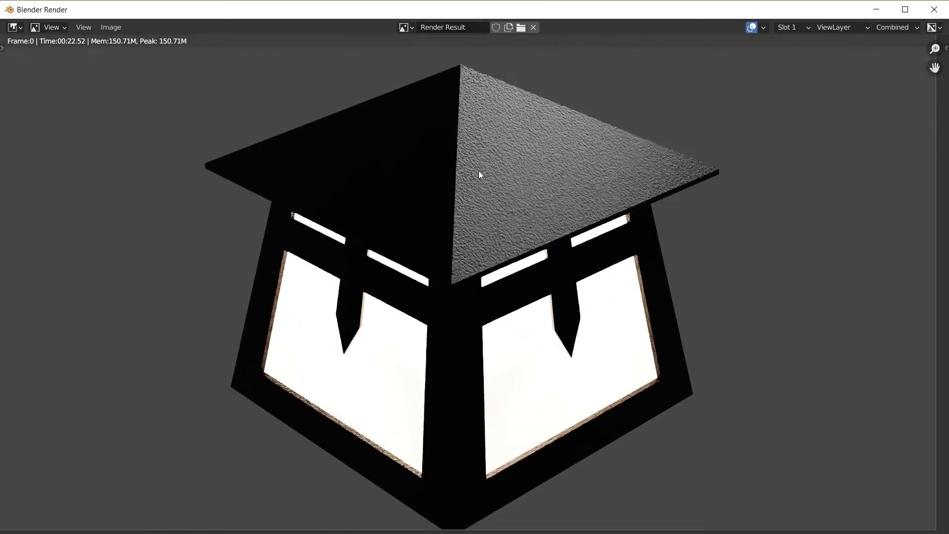
scroll(482, 168, down, 3)
middle_drag(481, 168, 497, 212)
scroll(489, 170, up, 4)
scroll(544, 180, down, 2)
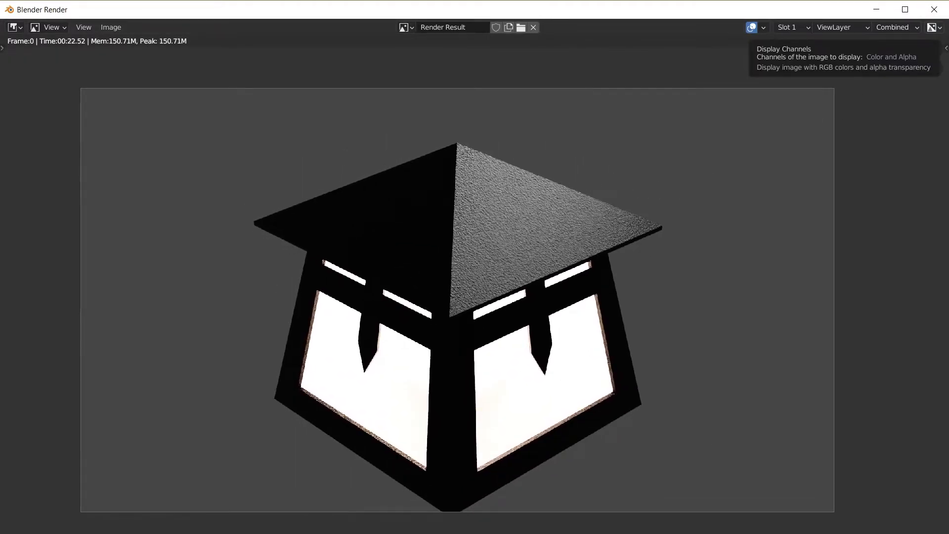
key(Escape)
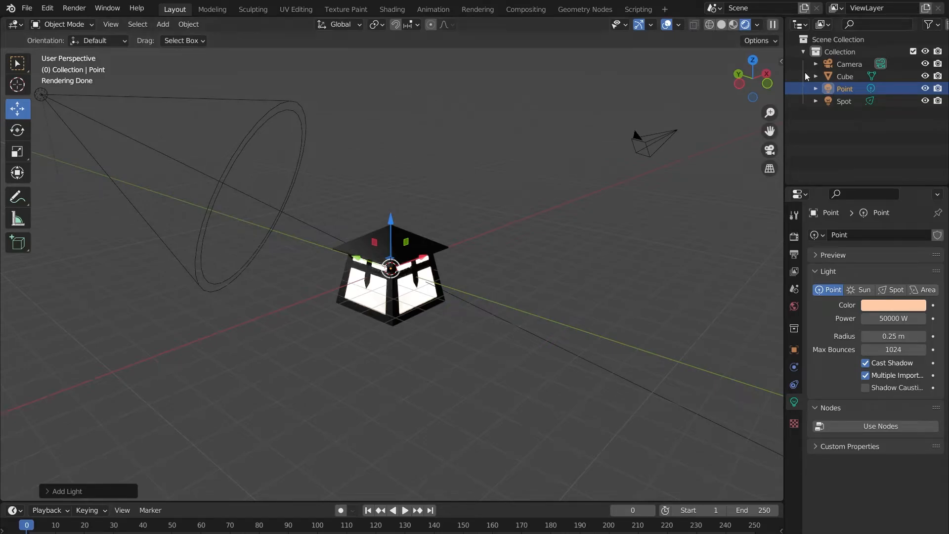
Step: Bring up the lamp's LampWHite material nodes in the Shading workspace
click(487, 312)
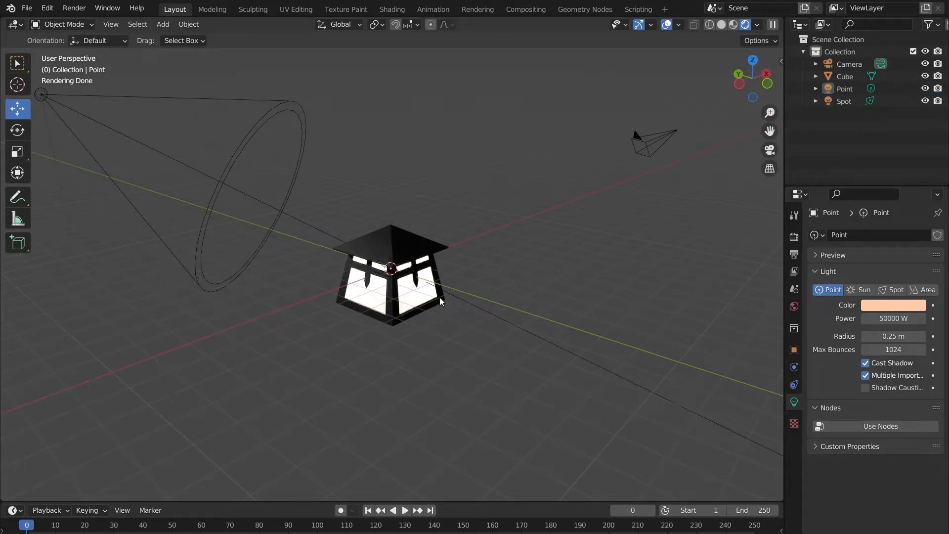
middle_drag(490, 277, 574, 223)
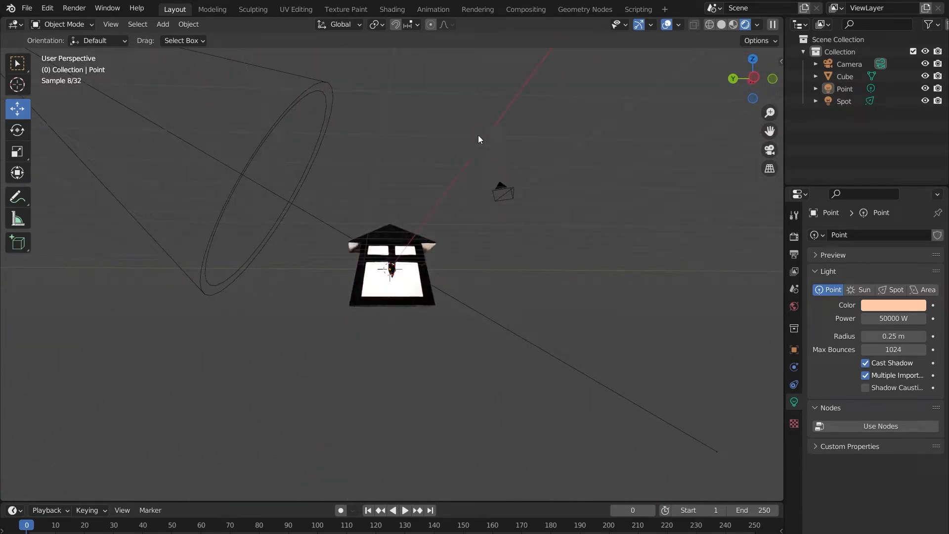
middle_drag(479, 140, 525, 203)
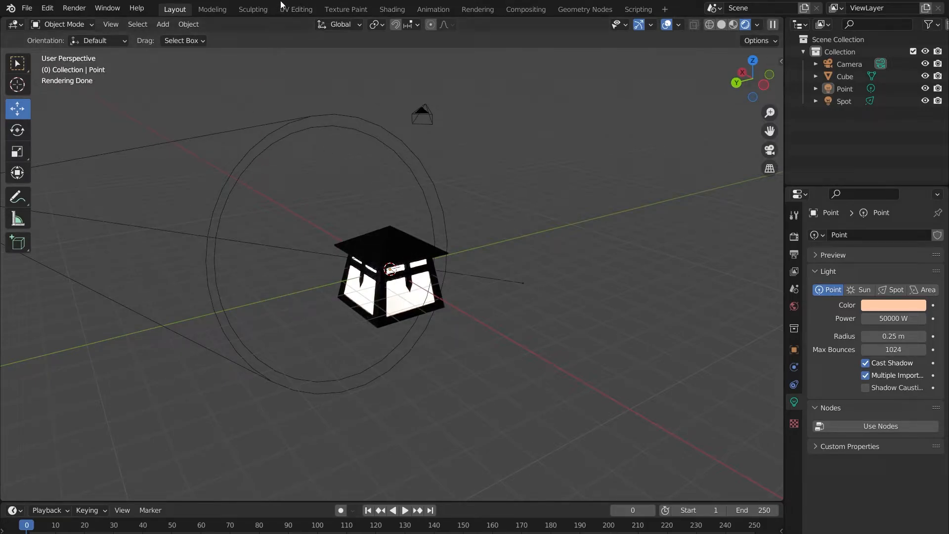
click(392, 9)
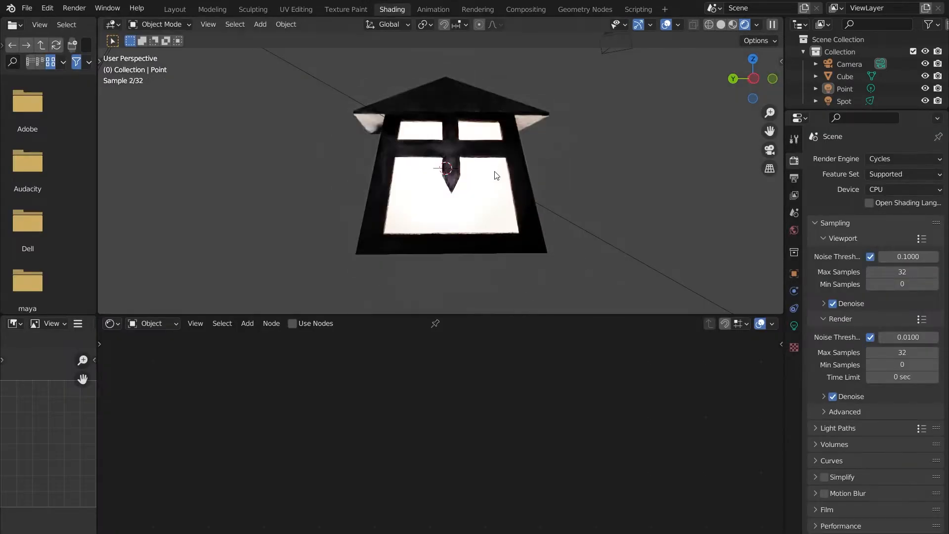
click(496, 186)
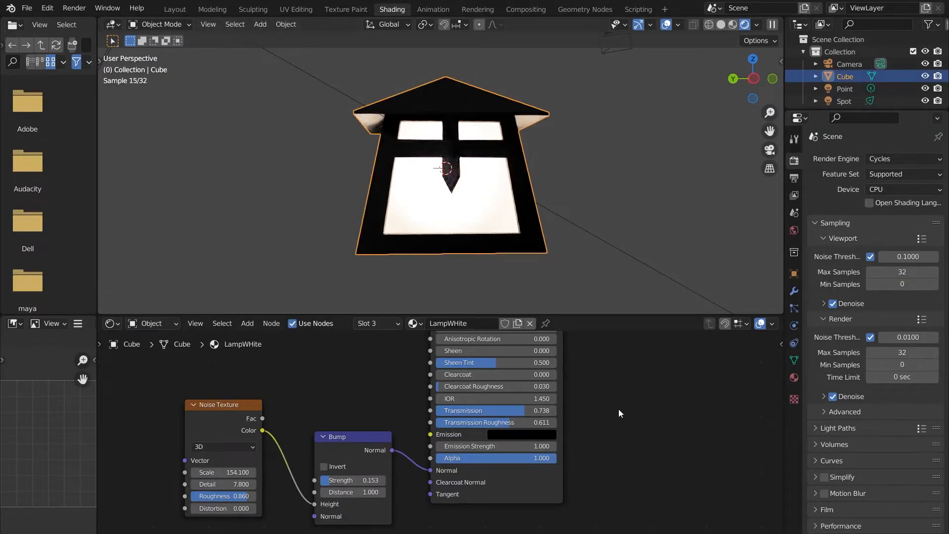
scroll(618, 409, down, 2)
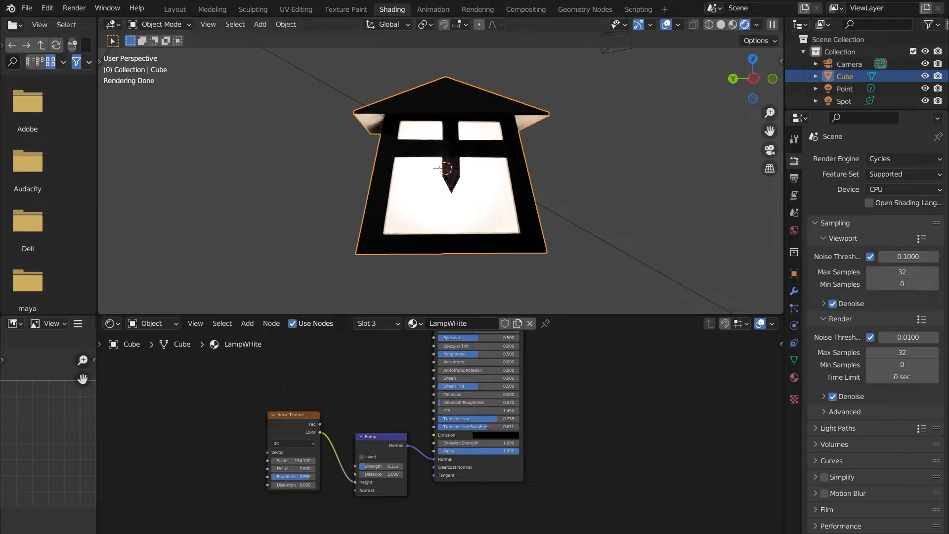
scroll(610, 409, down, 3)
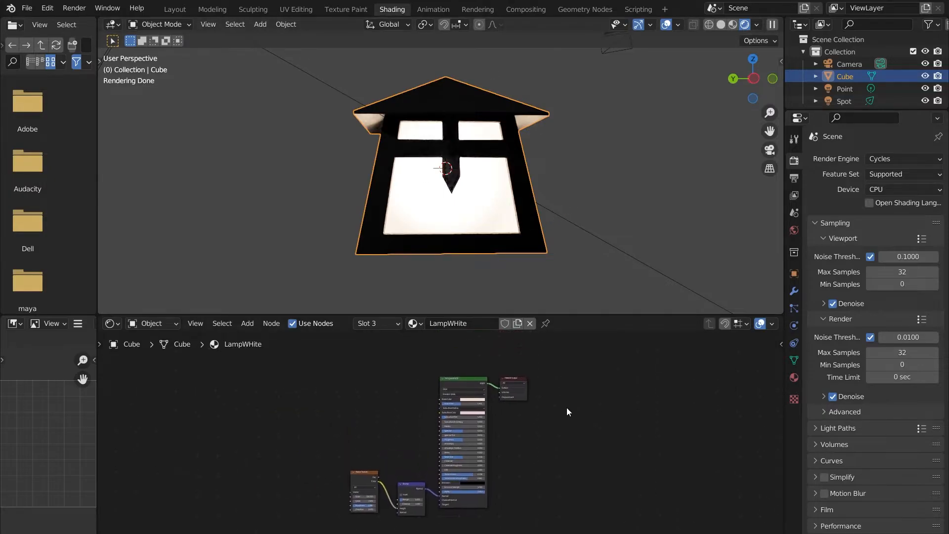
click(414, 325)
click(451, 353)
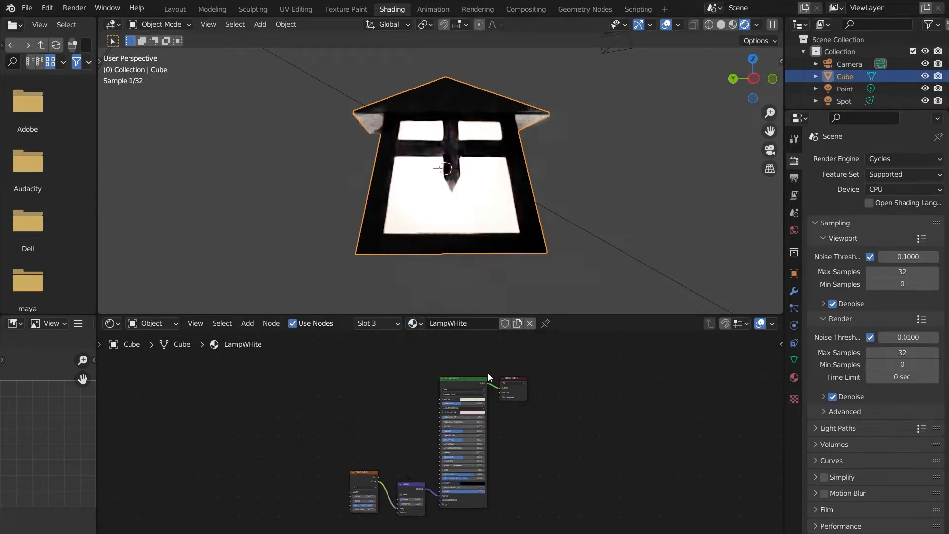
scroll(515, 411, up, 2)
scroll(524, 409, up, 2)
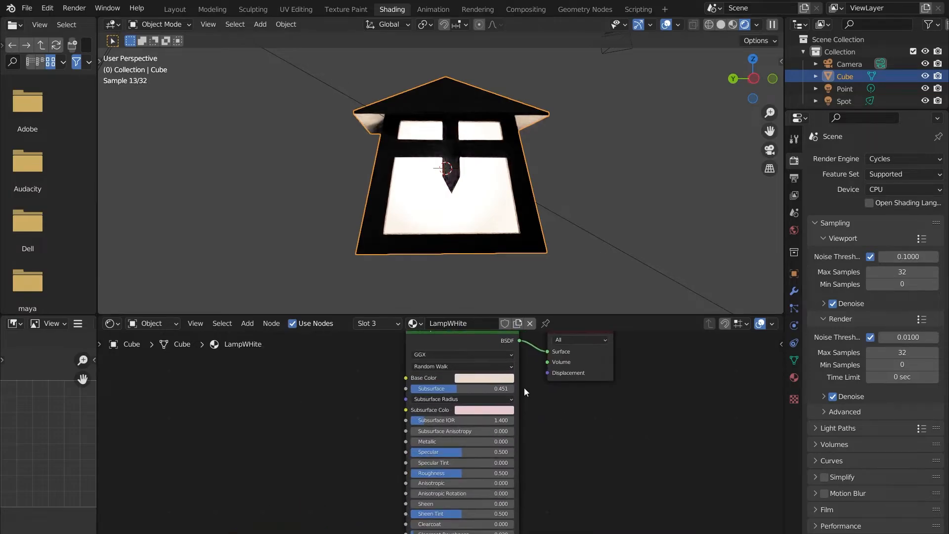
Step: Set the LampWHite Base Color to a warm yellow (H 0.113, S 0.729, V 0.800) and its Subsurface Color to a stronger pink
click(496, 379)
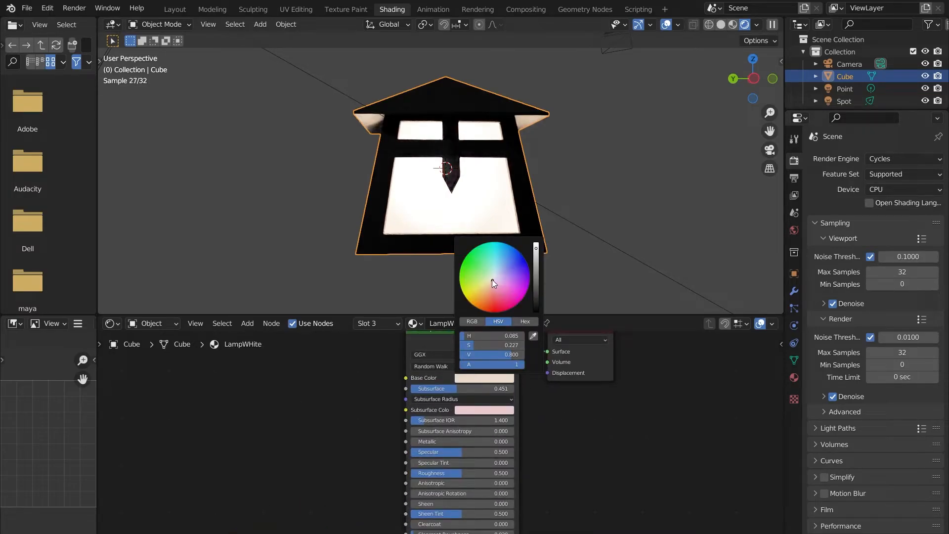
drag(491, 280, 483, 289)
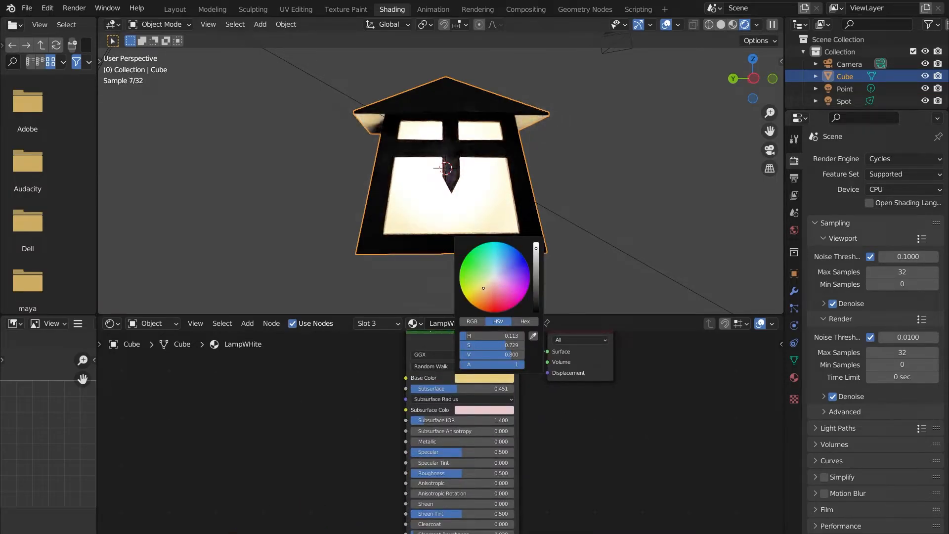
middle_drag(470, 187, 529, 190)
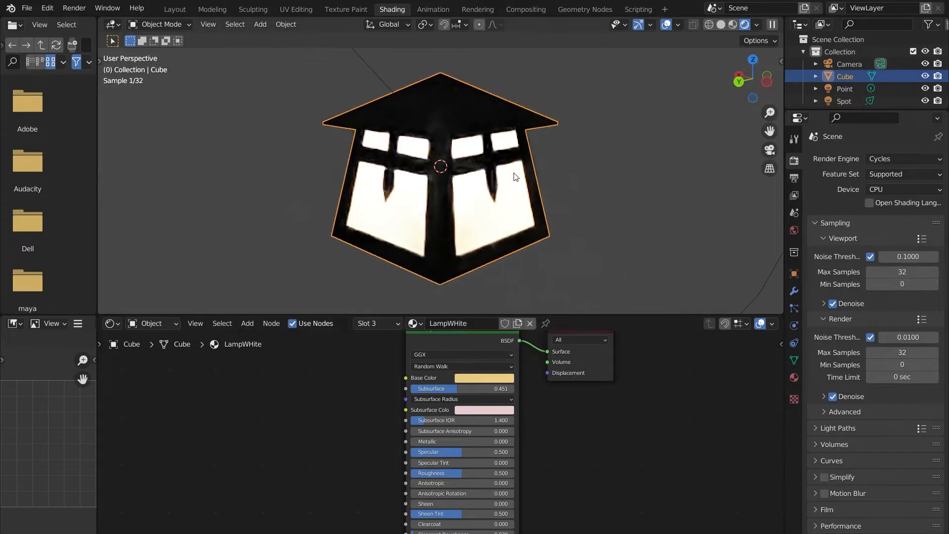
click(488, 410)
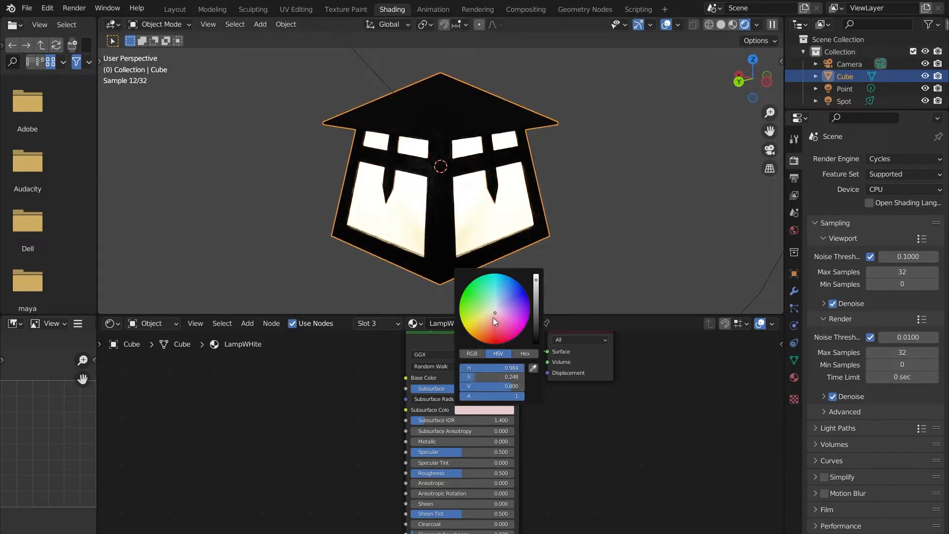
drag(494, 317, 494, 317)
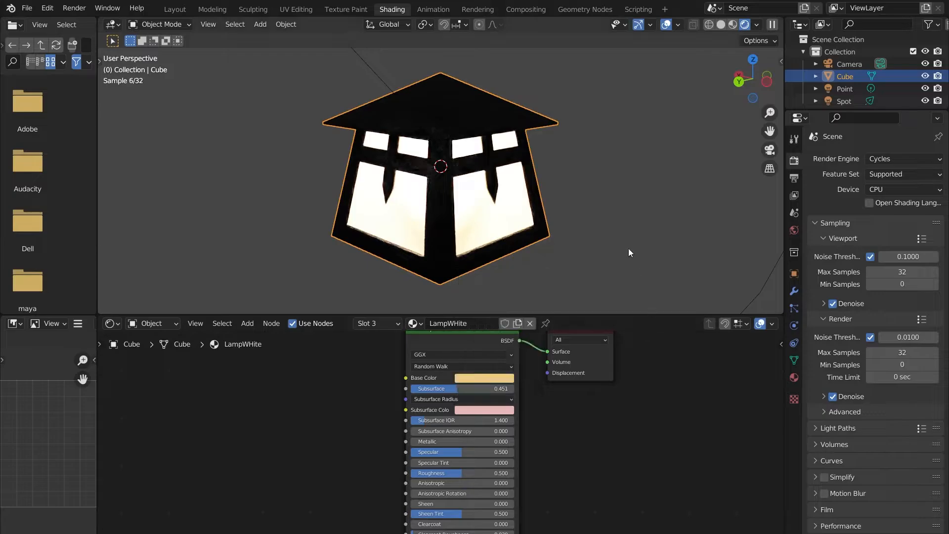
Step: Examine the glow of the recolored window panels from several sides in the Shading and Layout workspaces
middle_drag(628, 252, 568, 250)
scroll(562, 456, down, 2)
middle_drag(562, 456, 640, 356)
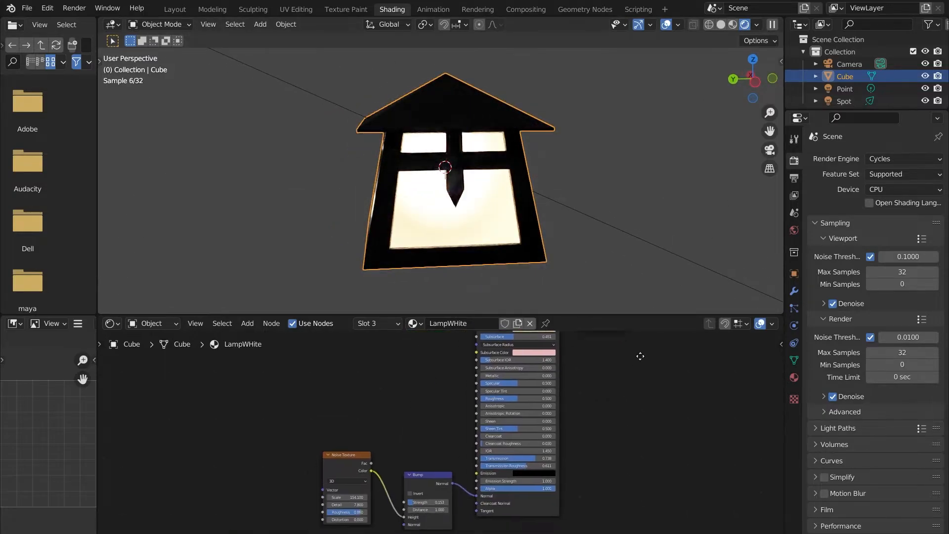
middle_drag(449, 140, 492, 150)
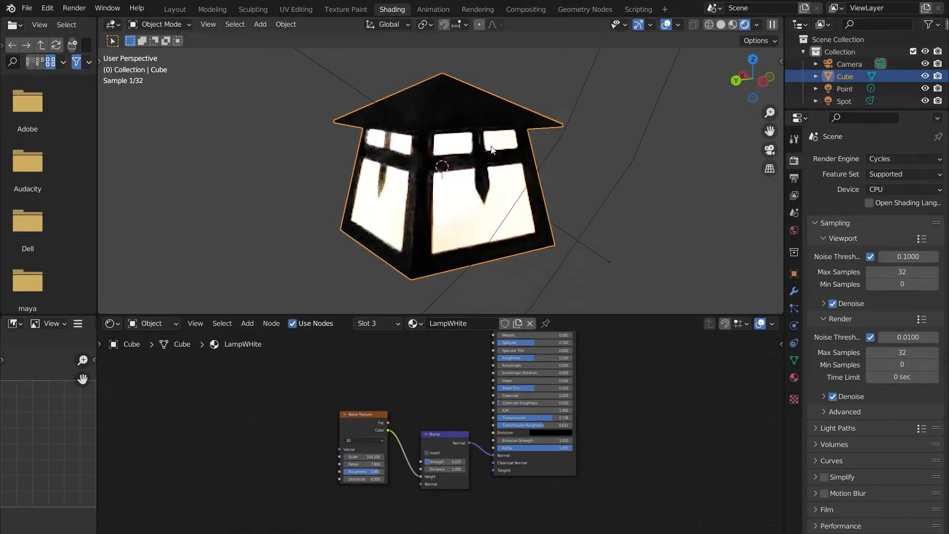
click(175, 9)
scroll(445, 297, up, 3)
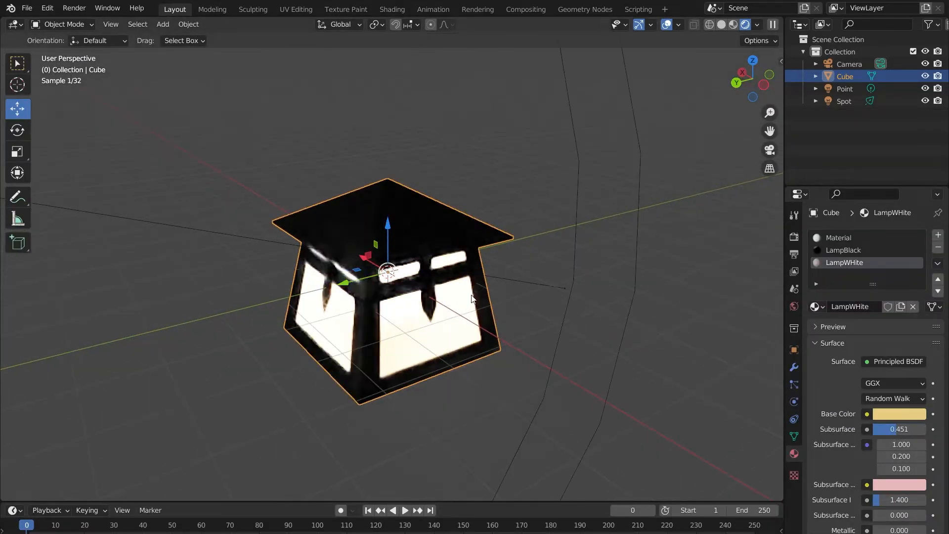
mouse_move(472, 298)
middle_down()
mouse_move(465, 227)
mouse_move(489, 288)
middle_up()
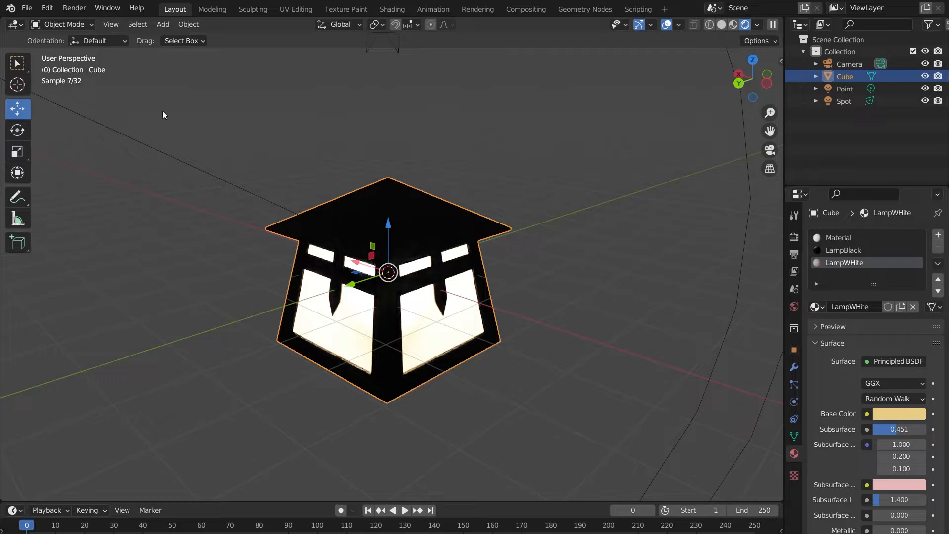
scroll(485, 182, down, 4)
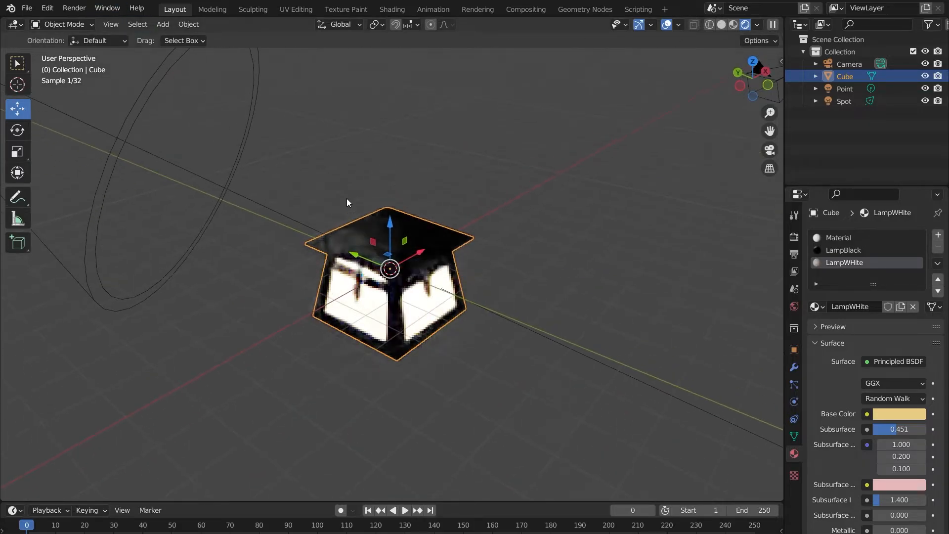
middle_drag(347, 201, 553, 213)
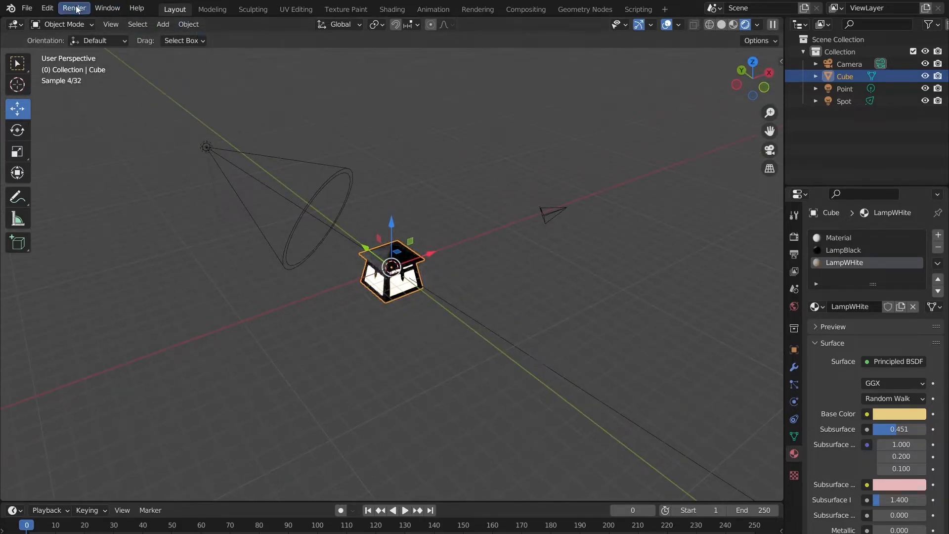
Step: Select the camera and move it while looking through it, shifting the lamp lower in the frame
click(551, 216)
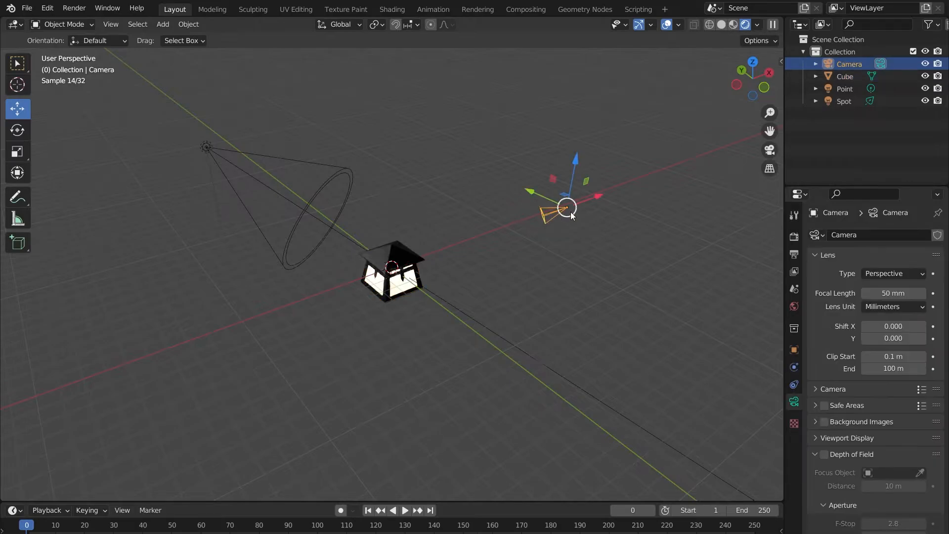
click(772, 150)
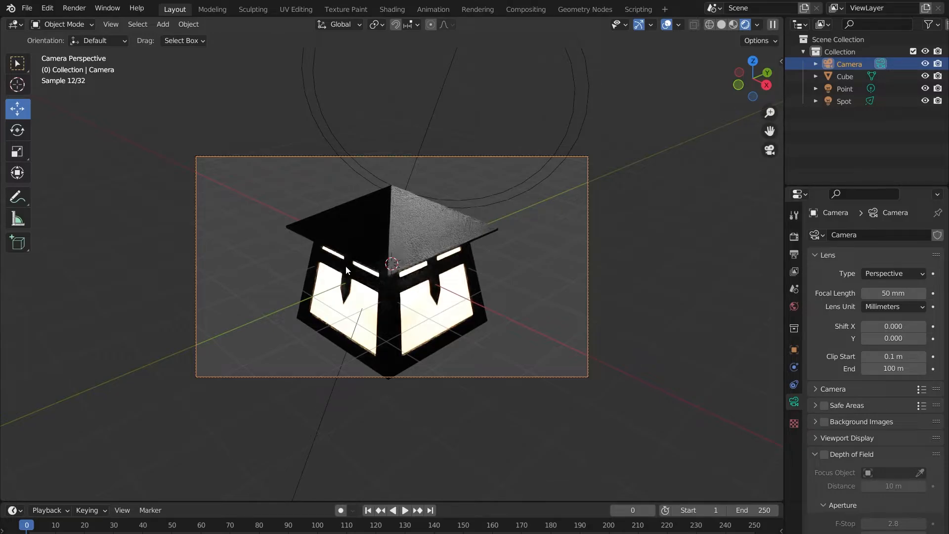
middle_drag(591, 193, 535, 217)
drag(261, 374, 351, 315)
click(771, 150)
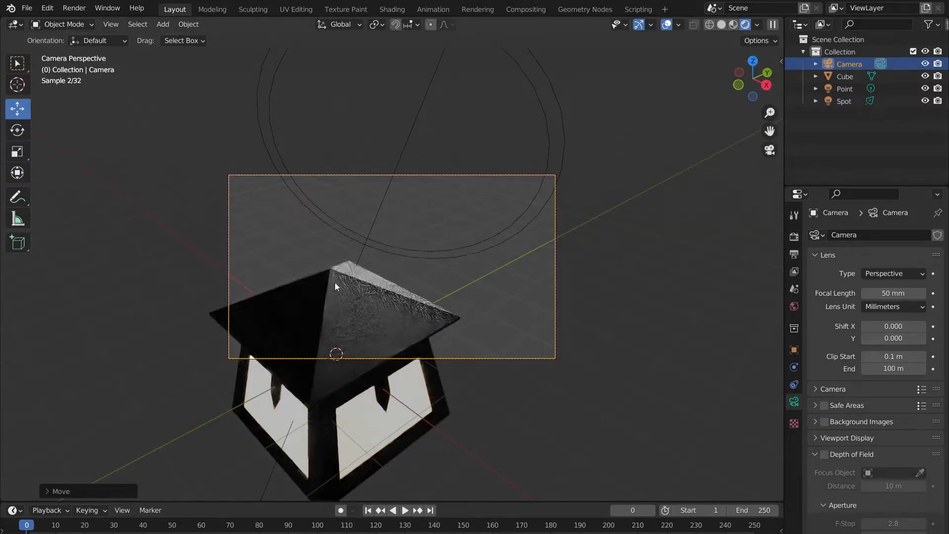
Step: Add a plane mesh at the centre of the lamp
middle_drag(562, 203, 525, 207)
middle_drag(507, 343, 567, 229)
scroll(516, 302, up, 4)
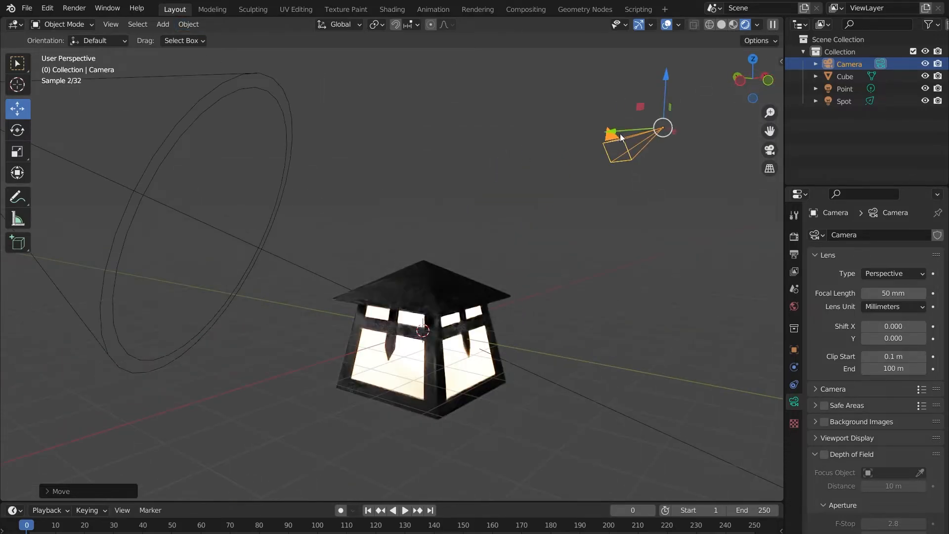
scroll(546, 275, down, 3)
middle_drag(545, 275, 606, 283)
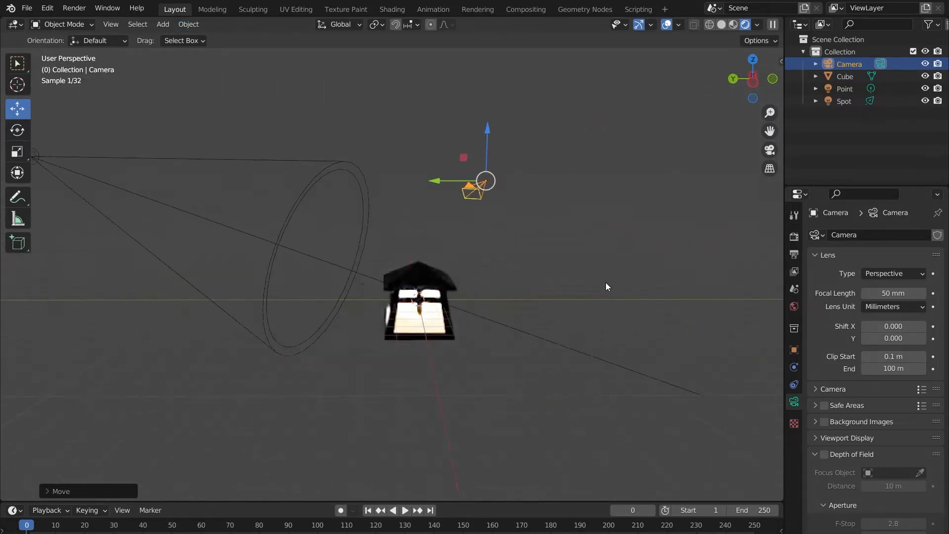
middle_drag(503, 219, 265, 258)
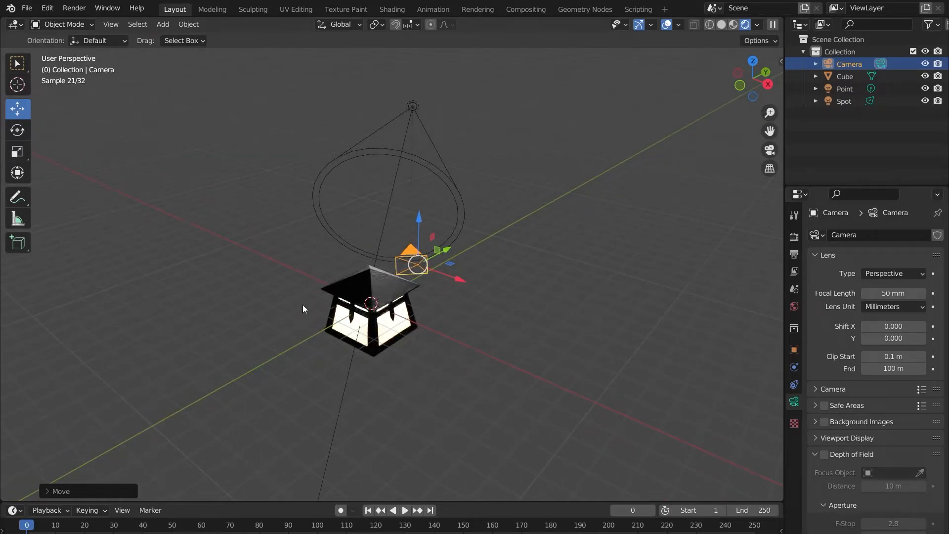
click(162, 24)
mouse_move(168, 38)
click(265, 40)
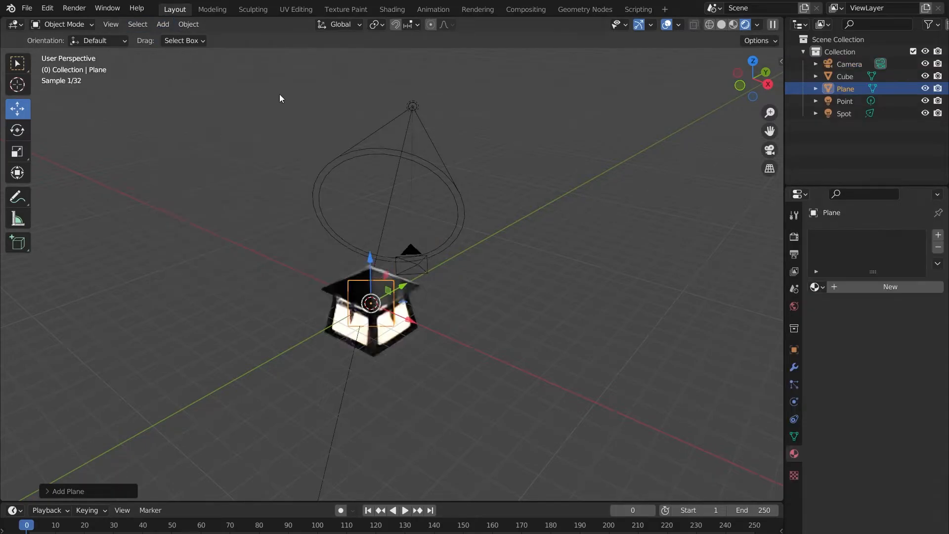
Step: Reset the new plane's X, Y and Z rotation to 0° in its transform values
middle_drag(412, 286, 383, 272)
scroll(383, 272, up, 4)
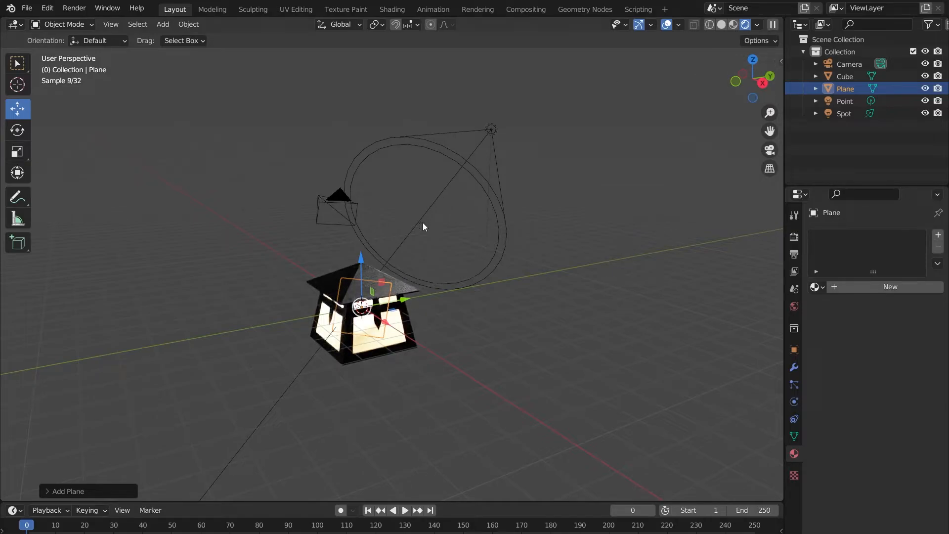
click(781, 62)
click(707, 138)
text(0)
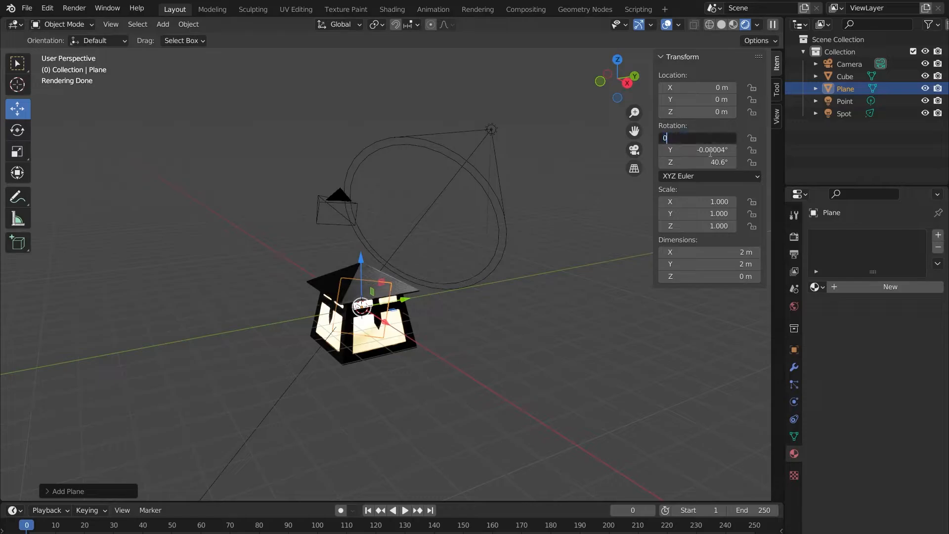
key(Tab)
text(0)
key(Tab)
text(0)
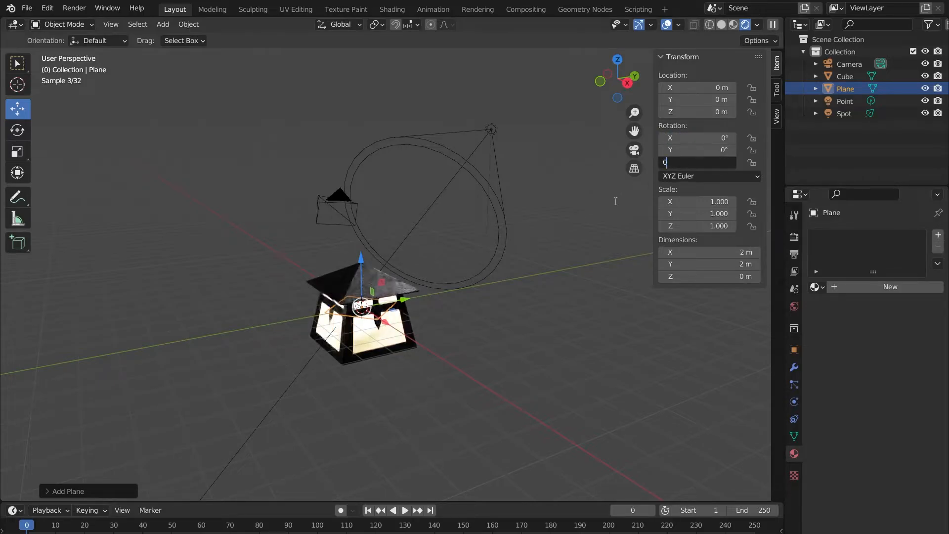
key(Return)
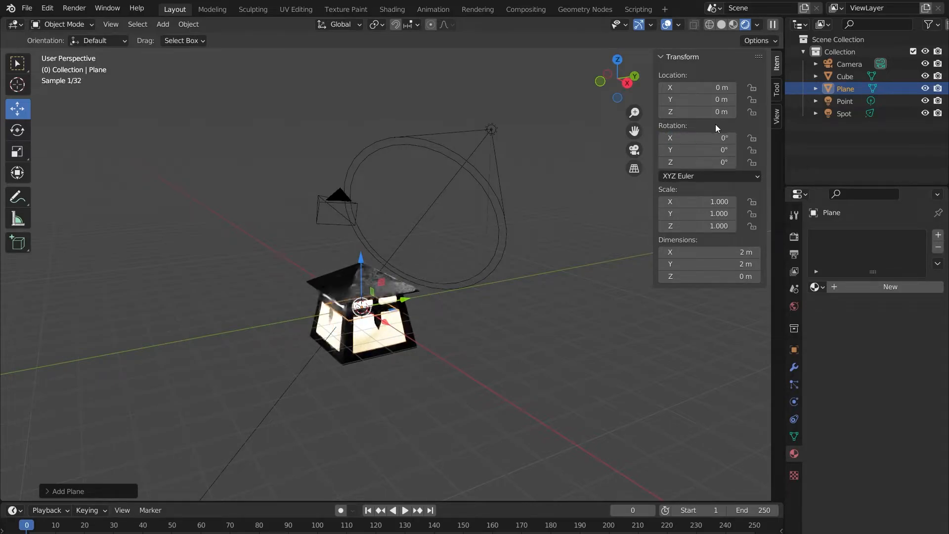
Step: Try rotating the plane 90° about X and about Z, returning each rotation to 0°
click(717, 137)
text(90)
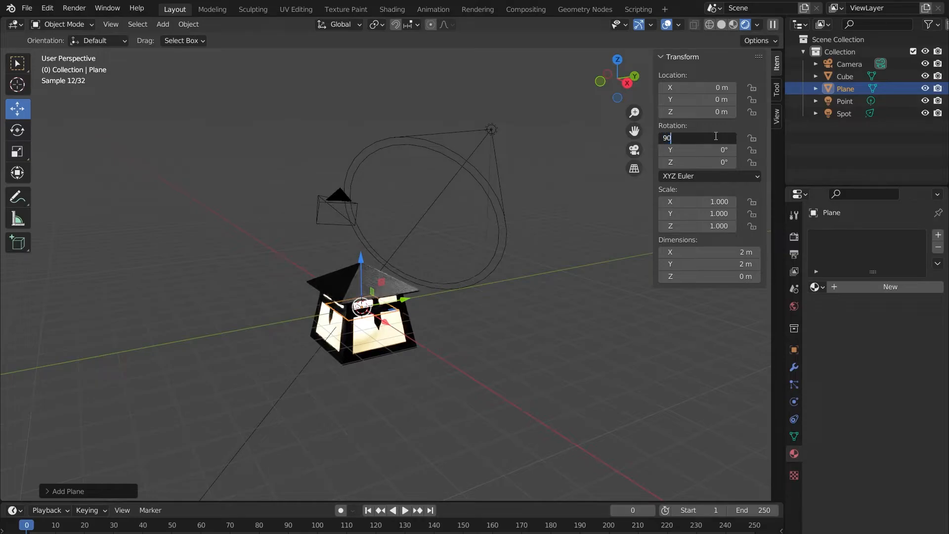
text(d)
key(Return)
click(716, 136)
key(BackSpace)
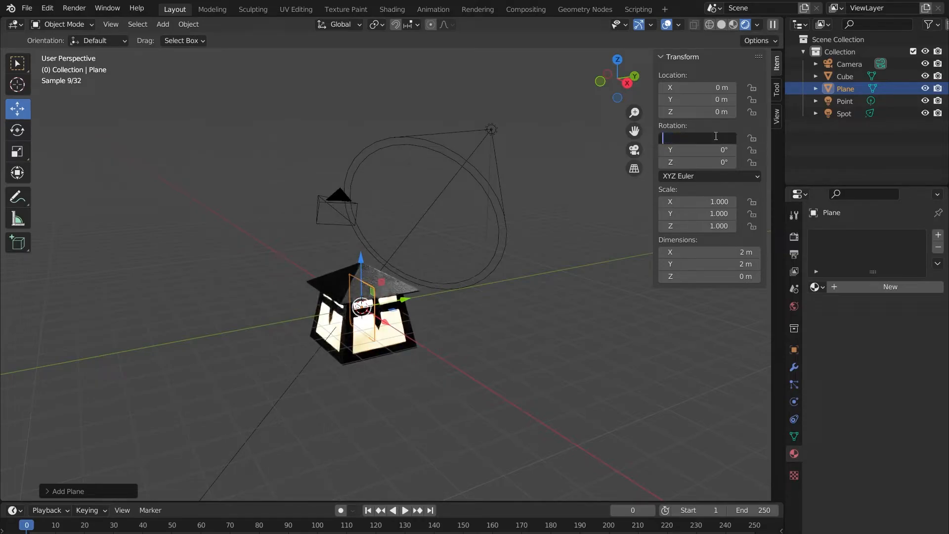
text(0)
key(Return)
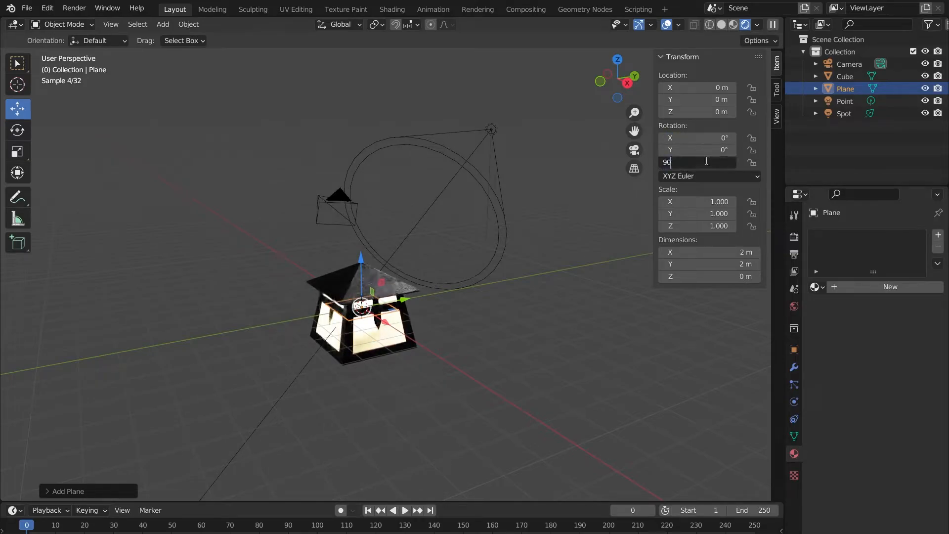
key(ctrl+v)
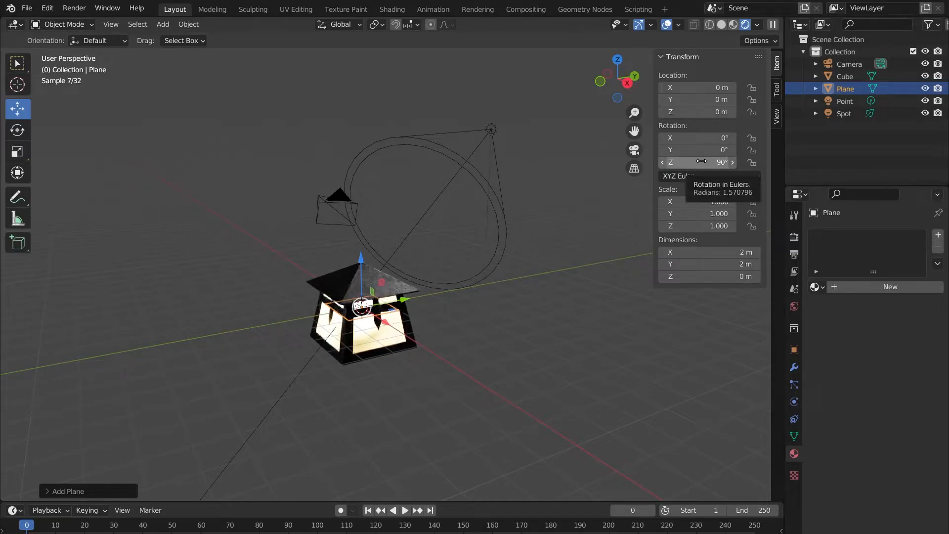
click(702, 162)
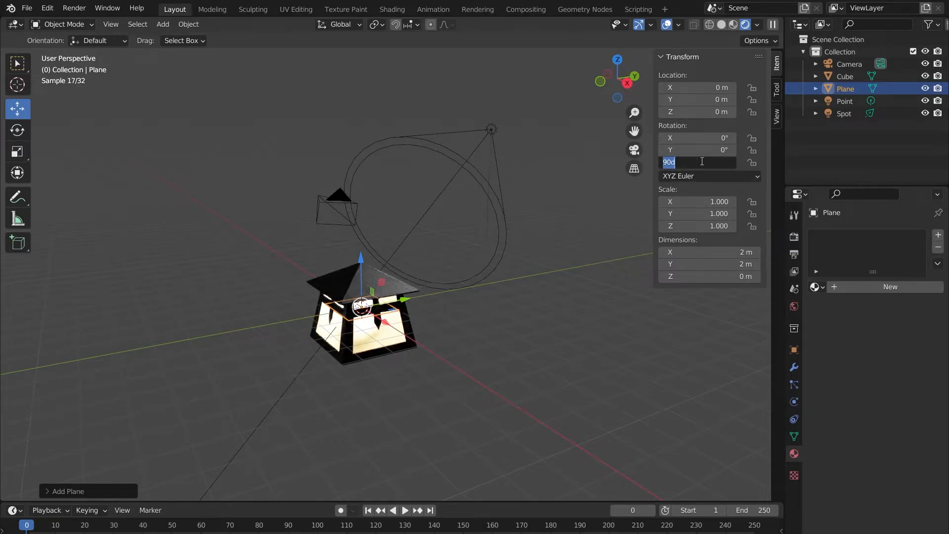
text(0)
key(Return)
Step: Set the plane's Y rotation to 90° so that it stands upright inside the lamp
click(705, 150)
text(90)
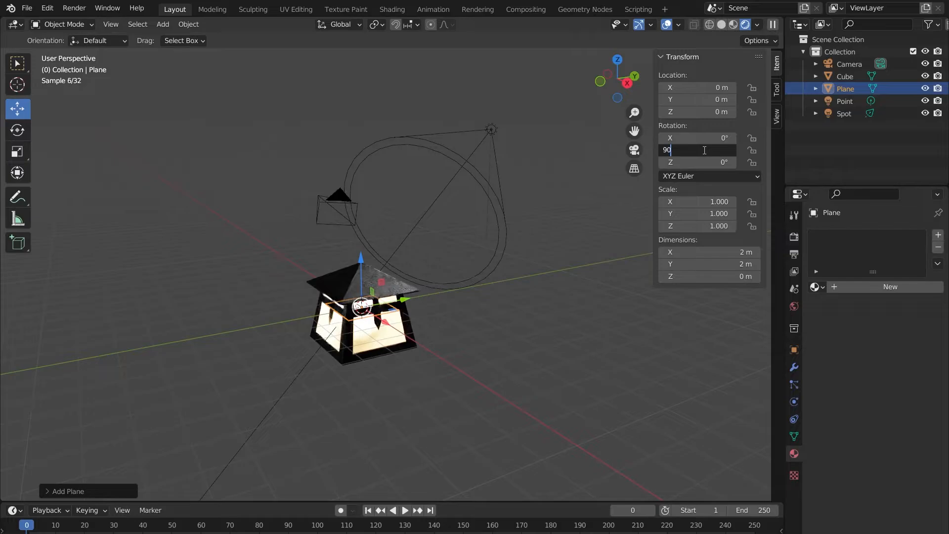
key(Return)
scroll(485, 197, down, 3)
mouse_move(486, 197)
middle_down()
mouse_move(384, 213)
mouse_move(477, 189)
middle_up()
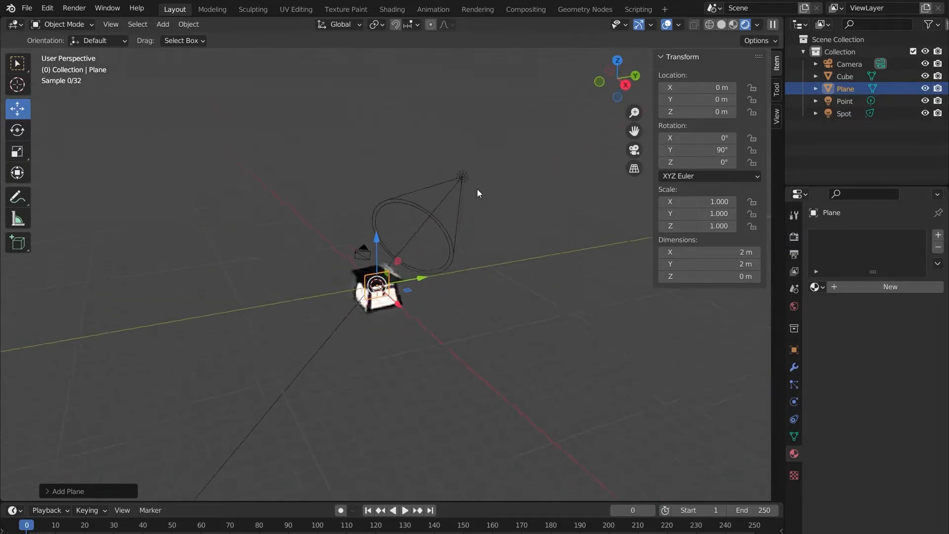
scroll(422, 224, up, 5)
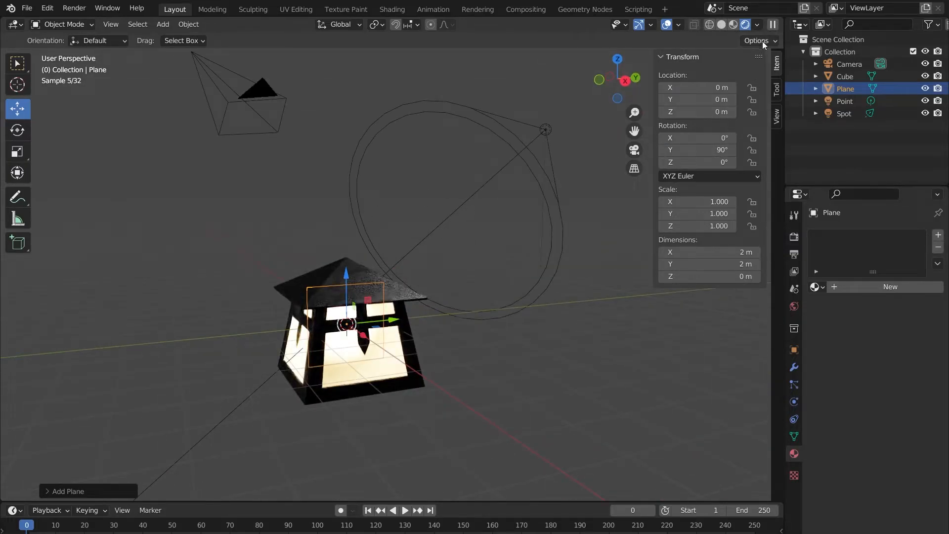
Step: Collapse the plane's Transform section to uncover more of the 3D view
click(662, 58)
click(660, 56)
click(658, 55)
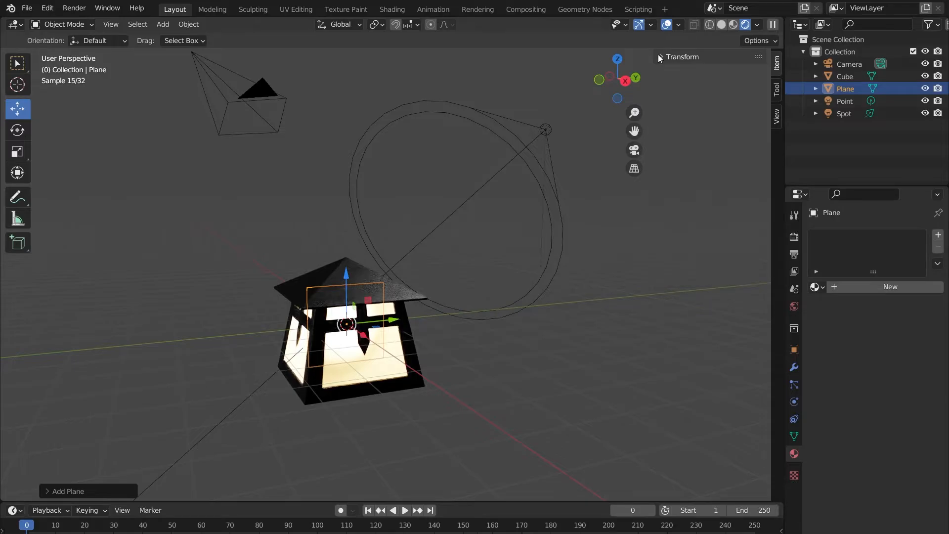
click(658, 54)
click(658, 55)
Step: Open the Preferences at the Add-ons section and move their window to the middle of the screen
click(48, 10)
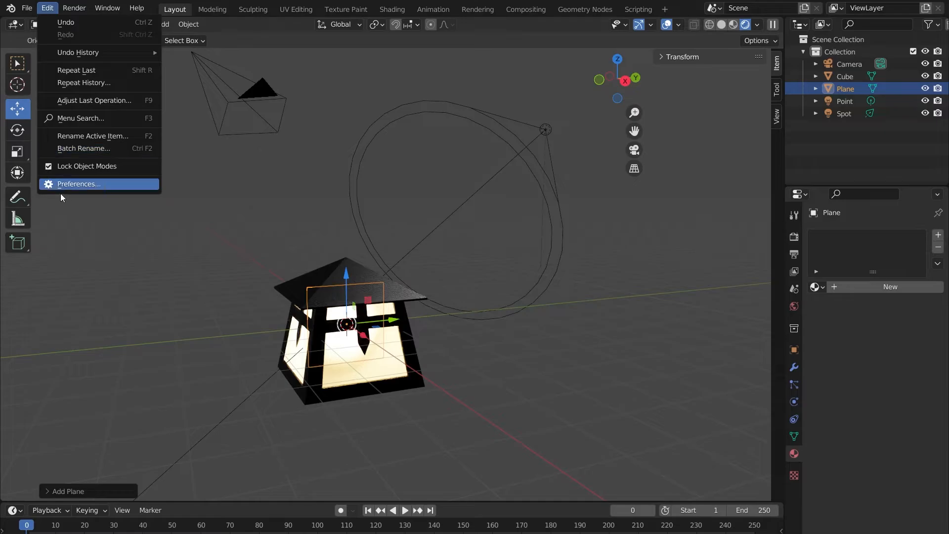
key(Escape)
click(46, 10)
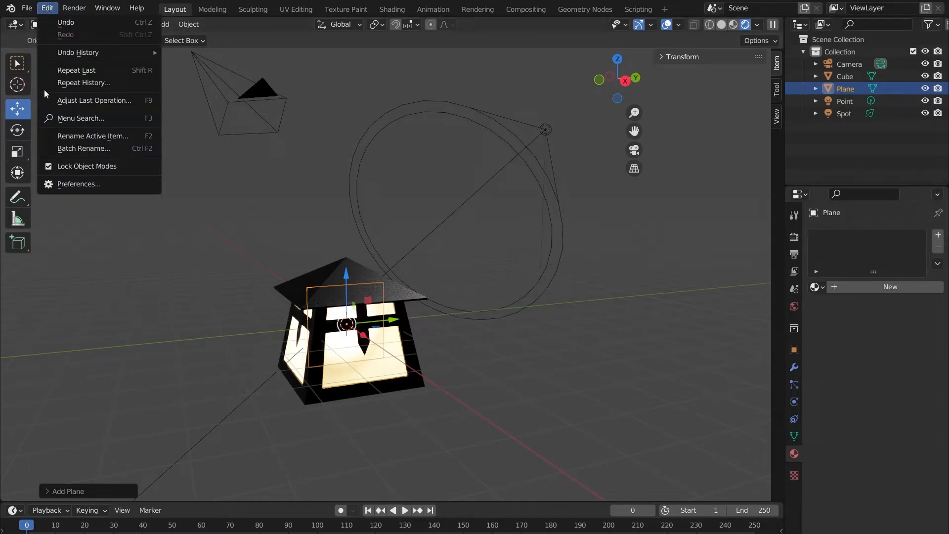
click(59, 184)
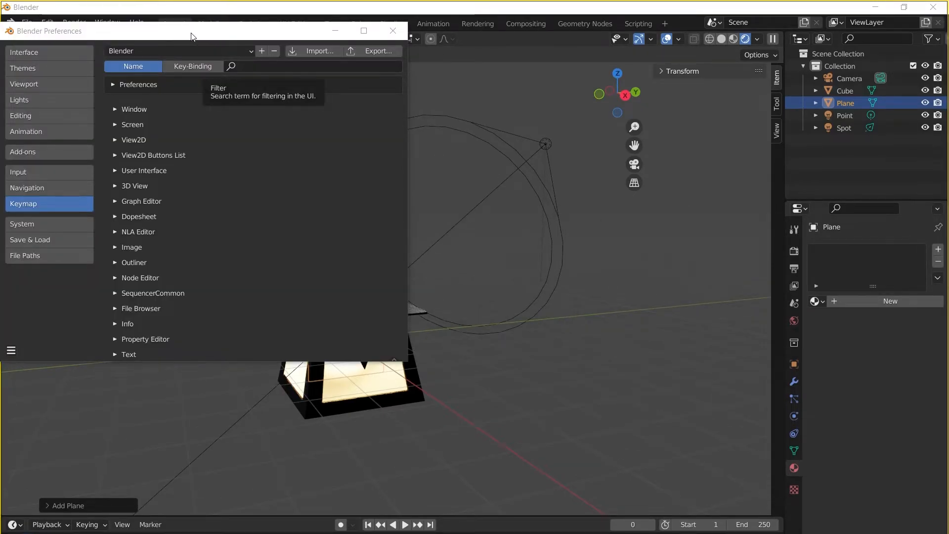
drag(192, 35, 382, 110)
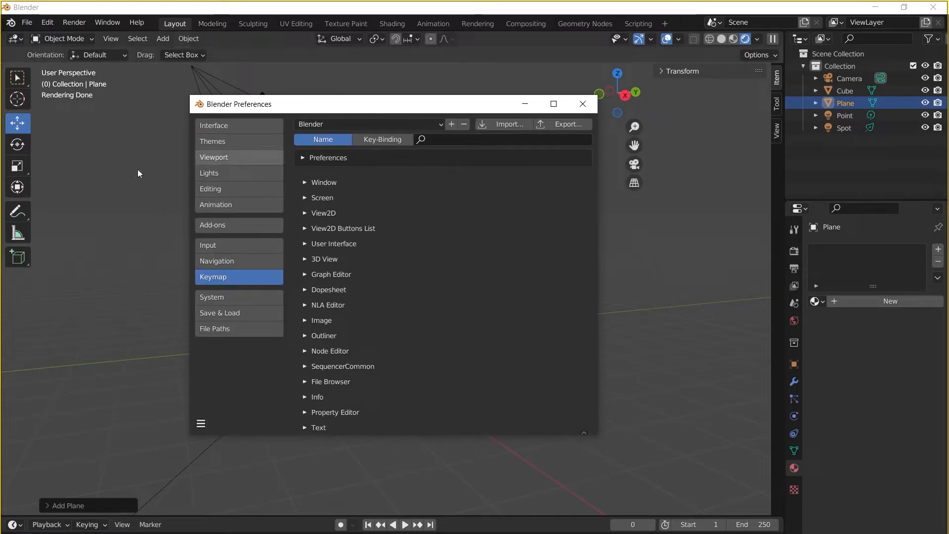
click(237, 226)
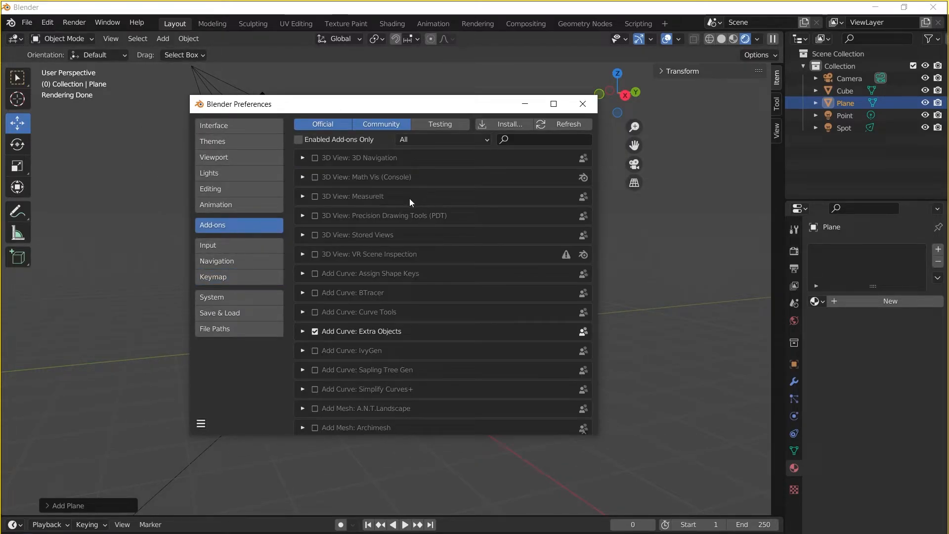
Step: Examine which add-ons are enabled, including Extra Objects, Tri-lighting, LoopTools and Node Wrangler, and close the Preferences
scroll(409, 199, down, 1)
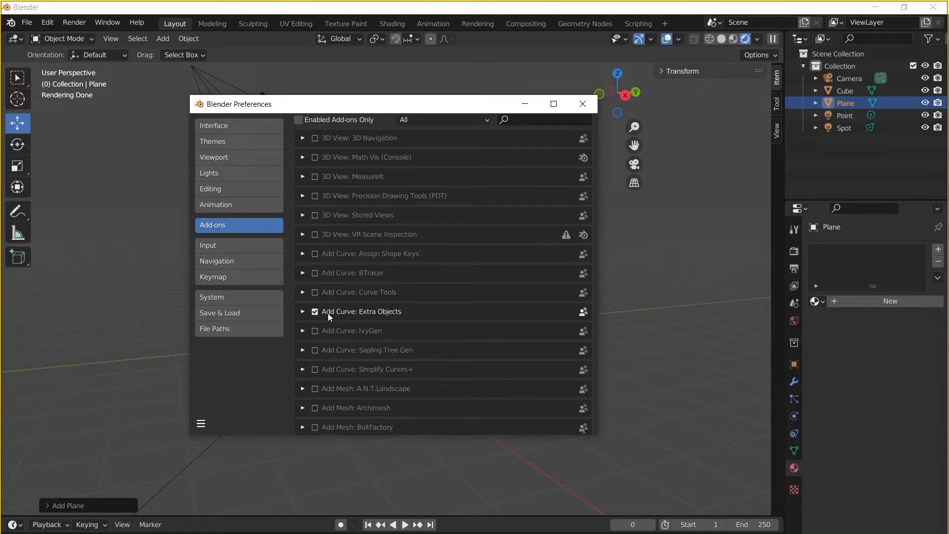
scroll(382, 296, down, 6)
click(383, 346)
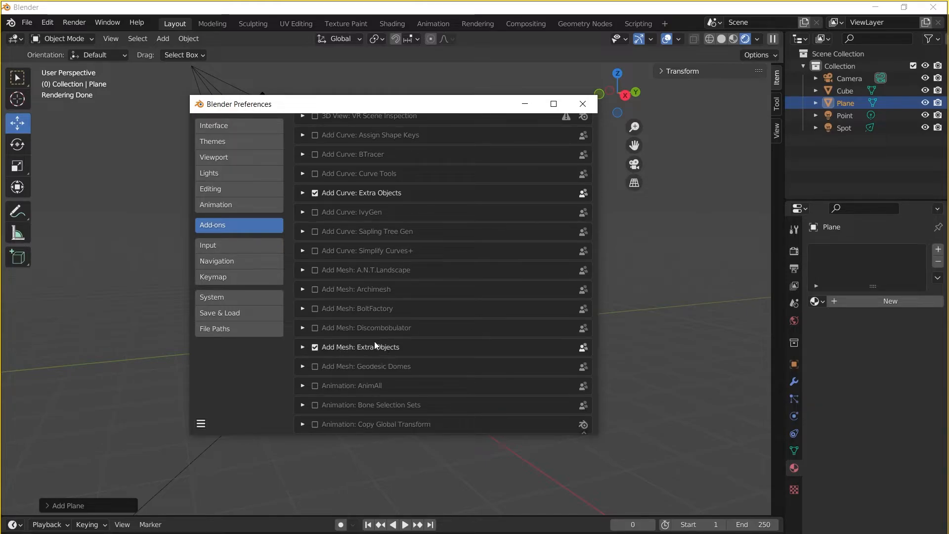
scroll(374, 341, down, 16)
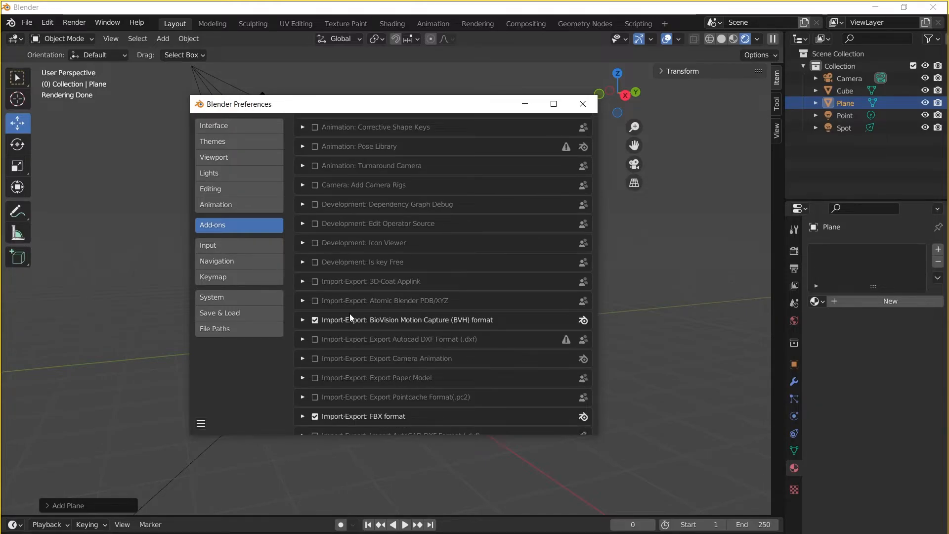
scroll(456, 319, down, 4)
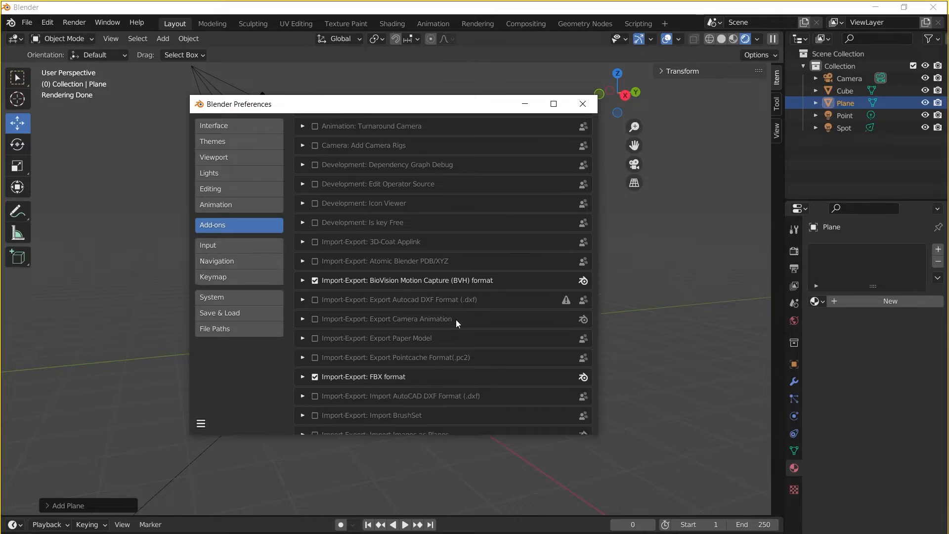
scroll(367, 337, down, 11)
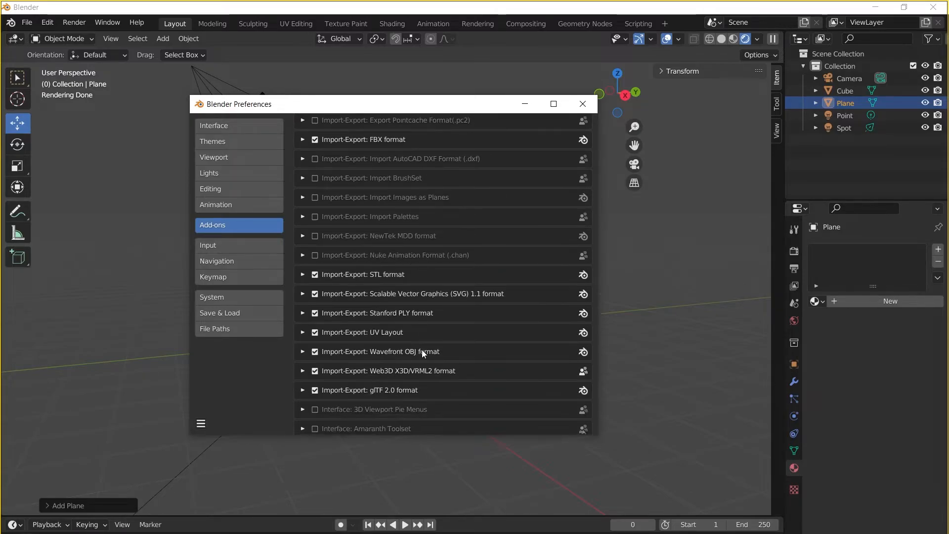
scroll(517, 270, down, 12)
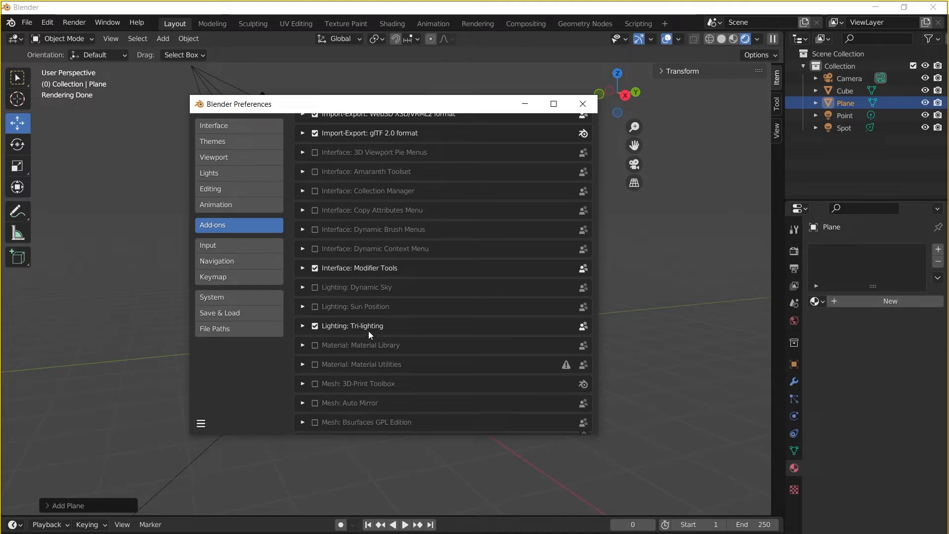
scroll(376, 321, down, 5)
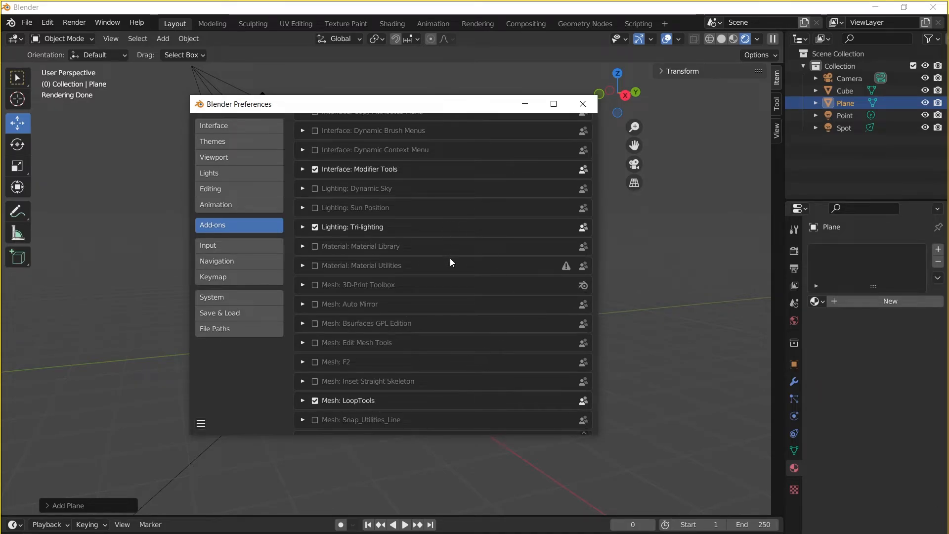
scroll(381, 329, down, 4)
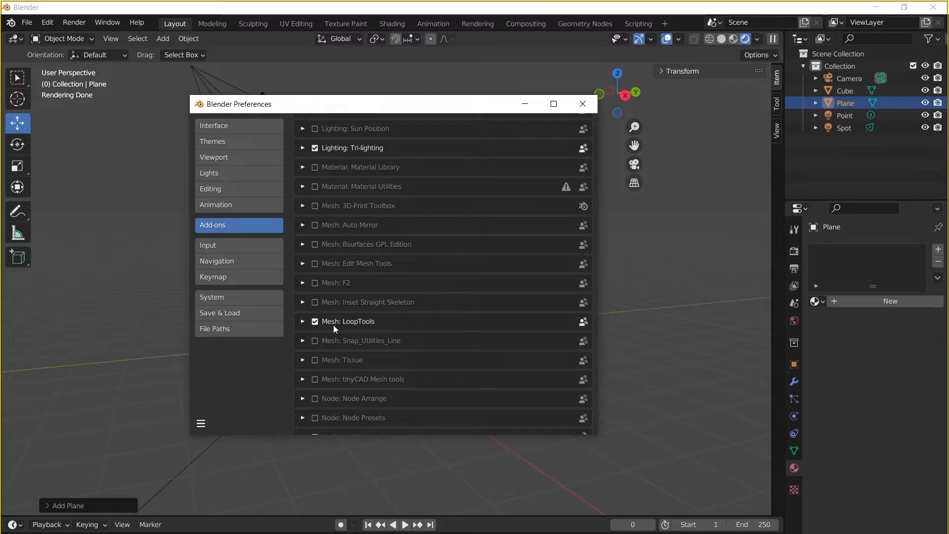
scroll(387, 304, down, 7)
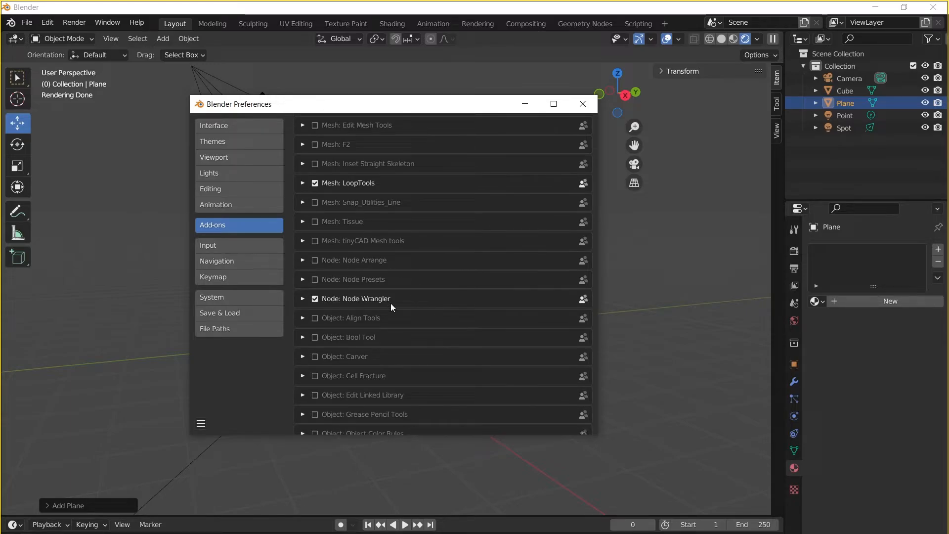
scroll(397, 298, down, 18)
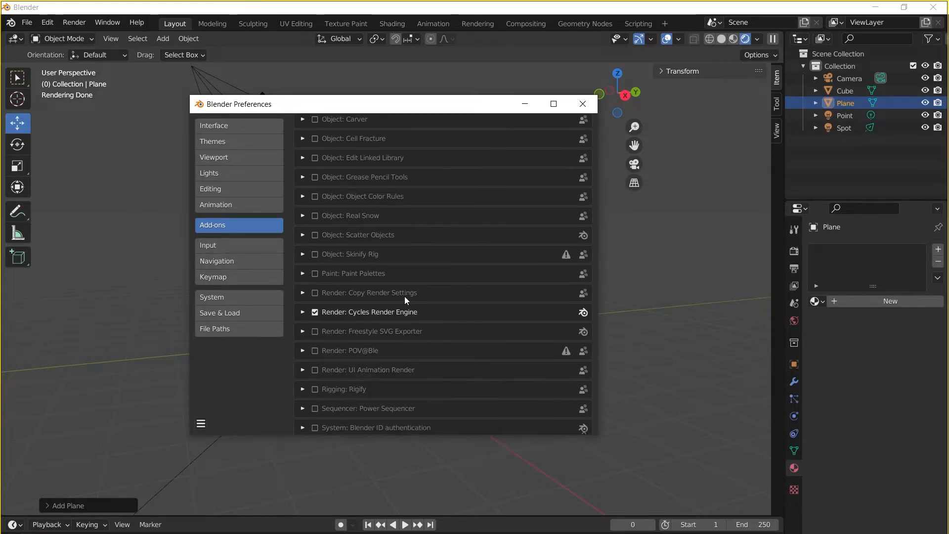
scroll(435, 197, down, 1)
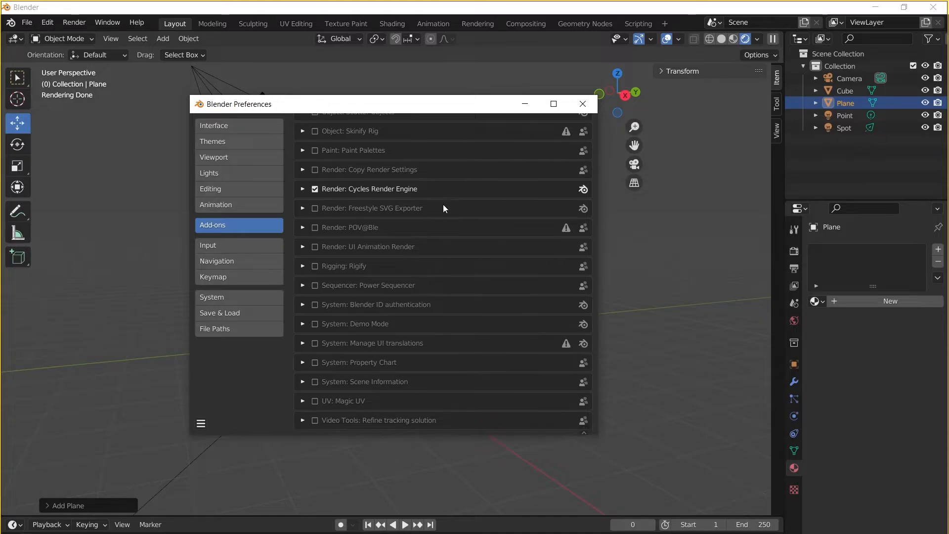
scroll(455, 199, up, 20)
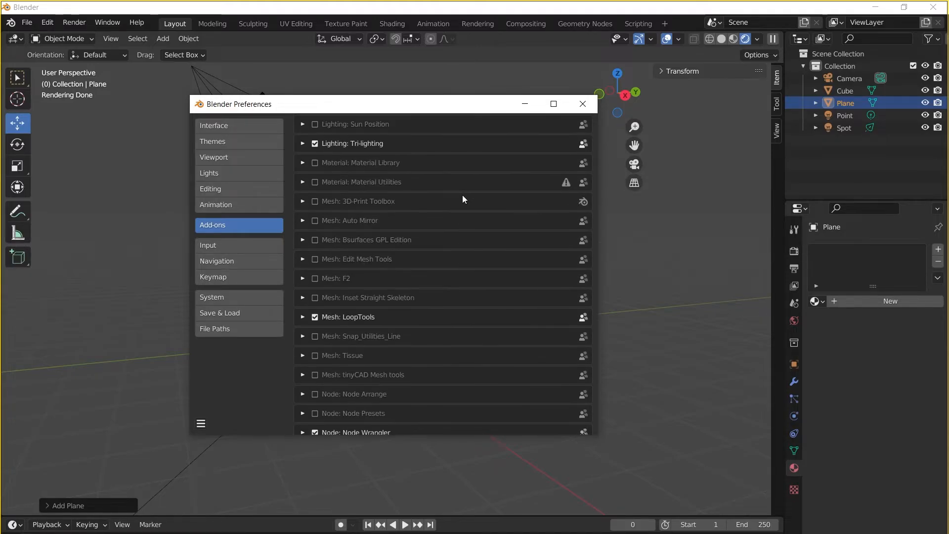
scroll(462, 194, up, 20)
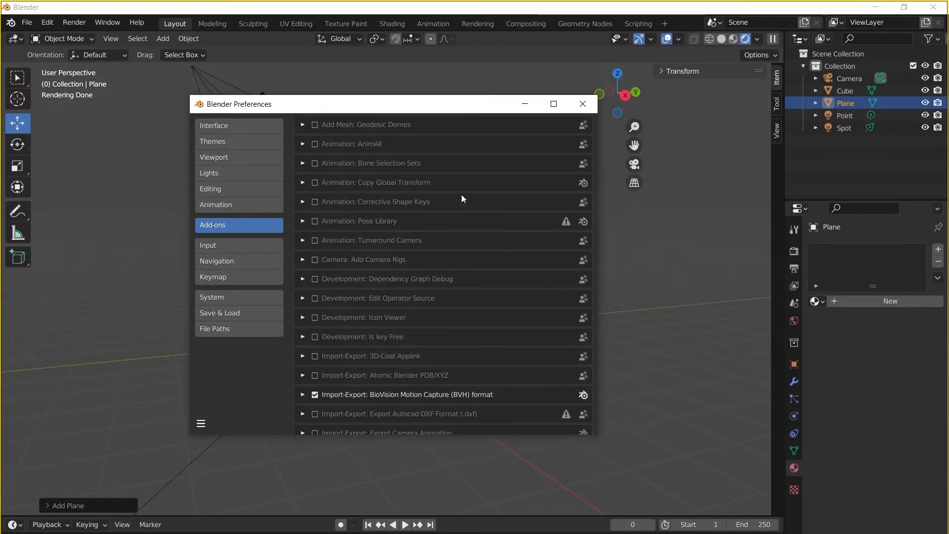
scroll(461, 199, up, 7)
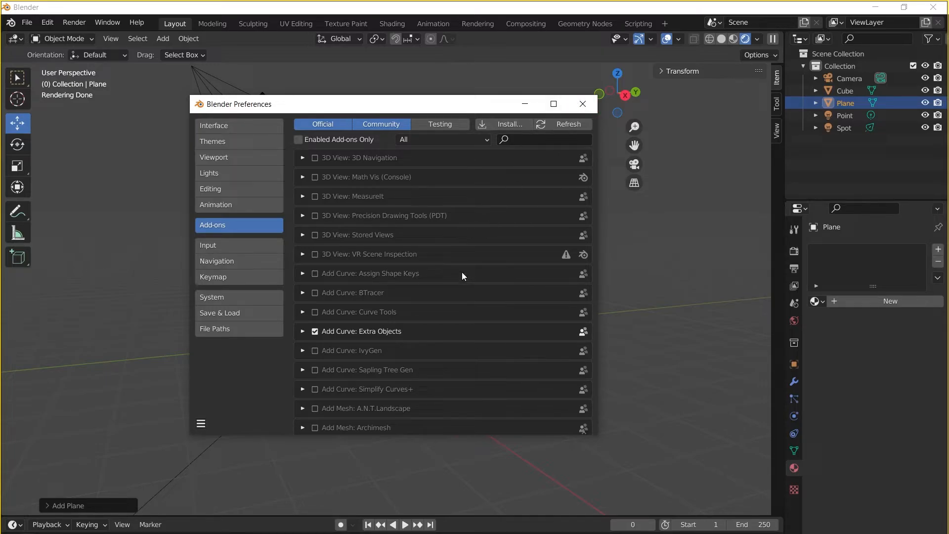
scroll(462, 272, down, 11)
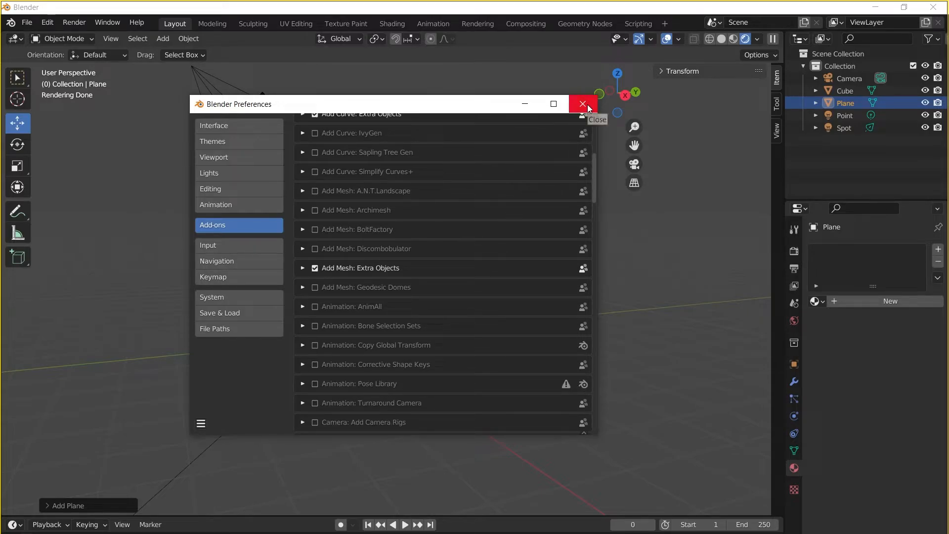
scroll(416, 253, up, 11)
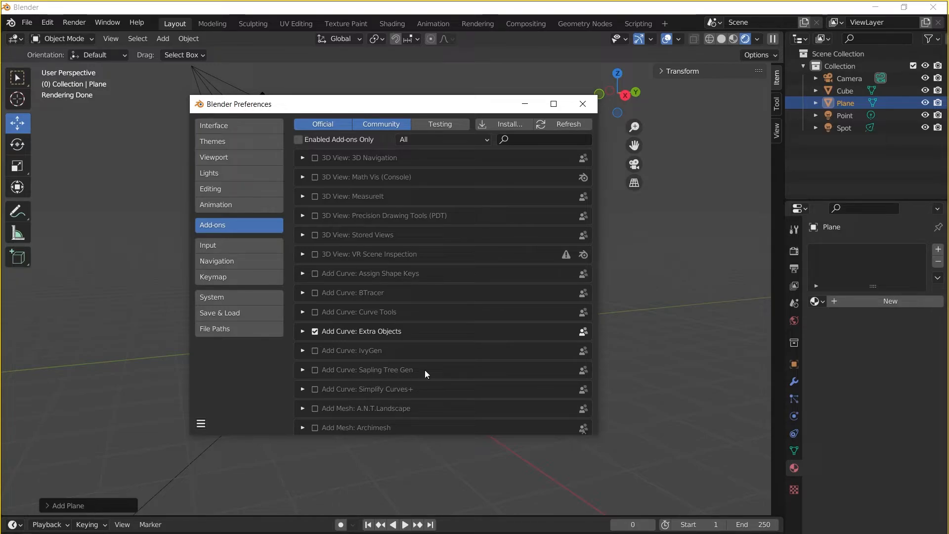
click(581, 104)
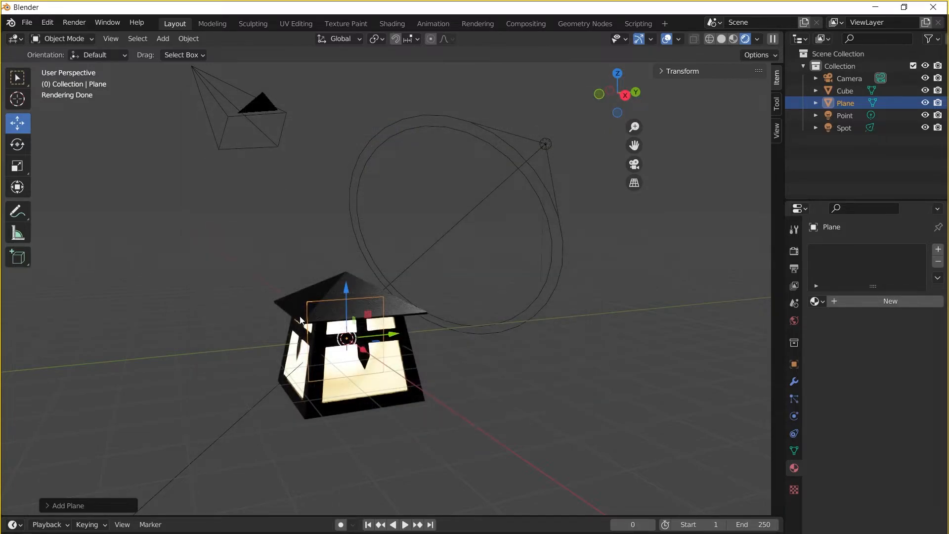
Step: Scale the upright plane up evenly to several times the lamp's size so that it forms a wall
middle_drag(300, 320, 381, 312)
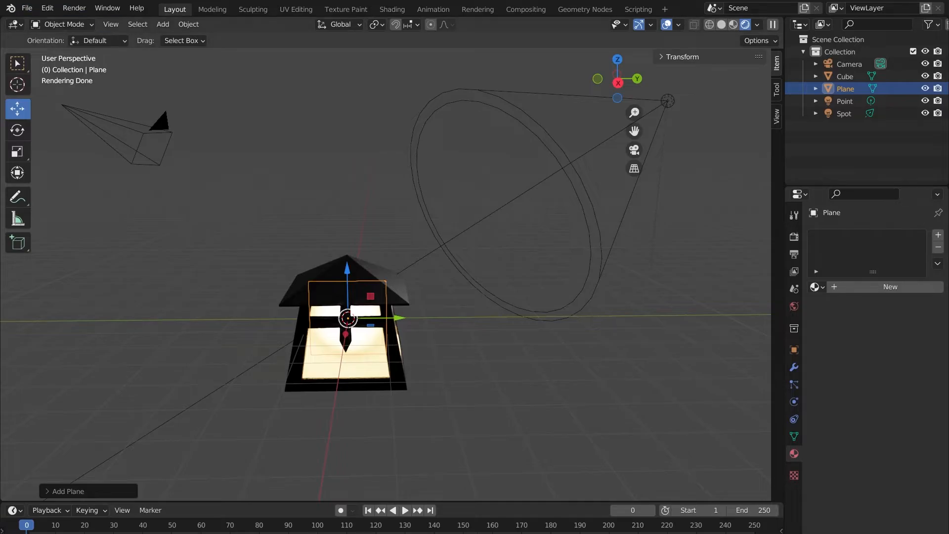
middle_drag(381, 253, 422, 322)
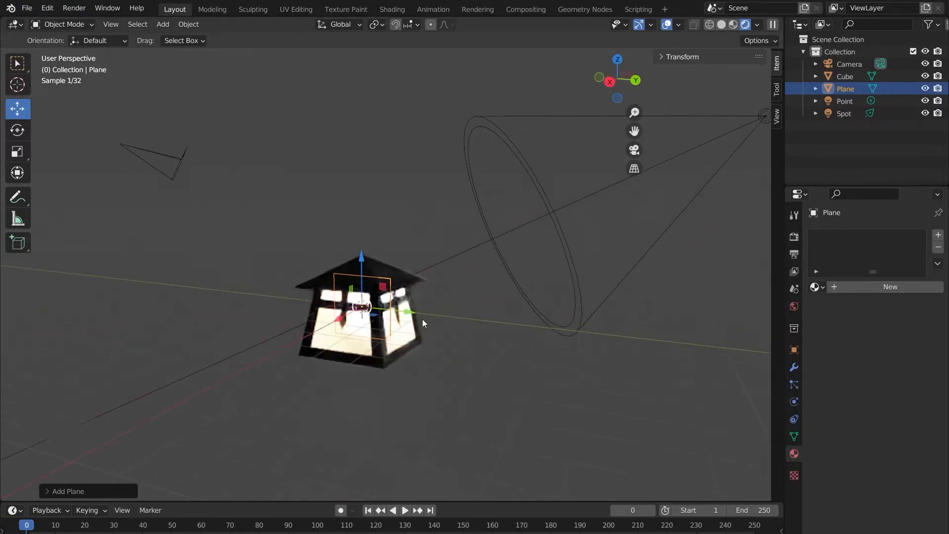
click(22, 154)
drag(400, 289, 659, 207)
Step: Move the enlarged plane along the X axis until it stands just behind the lamp
middle_drag(659, 207, 559, 248)
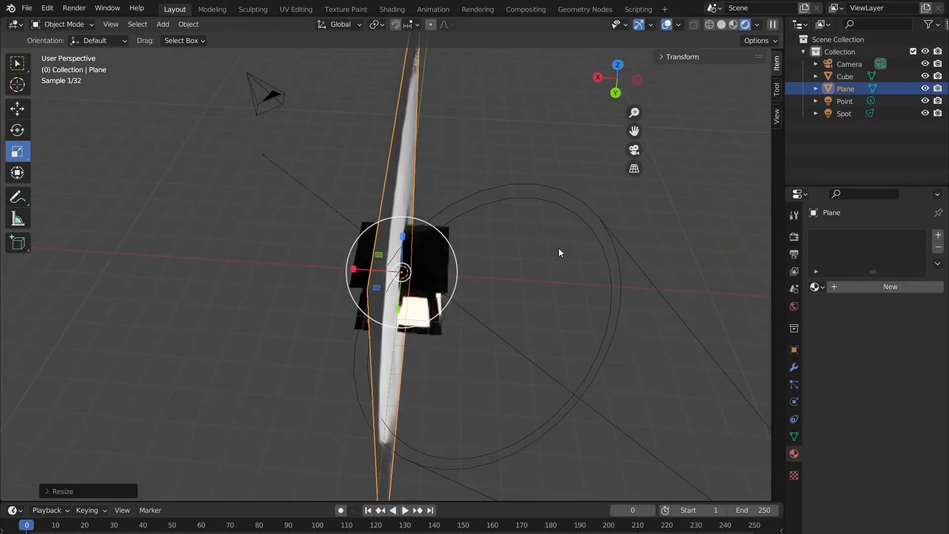
click(17, 109)
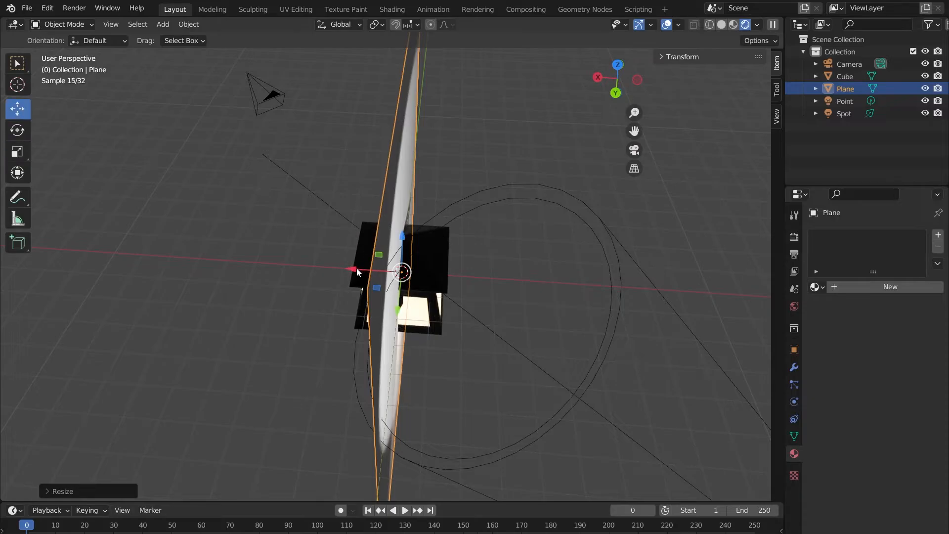
drag(356, 272, 416, 273)
middle_drag(511, 263, 461, 310)
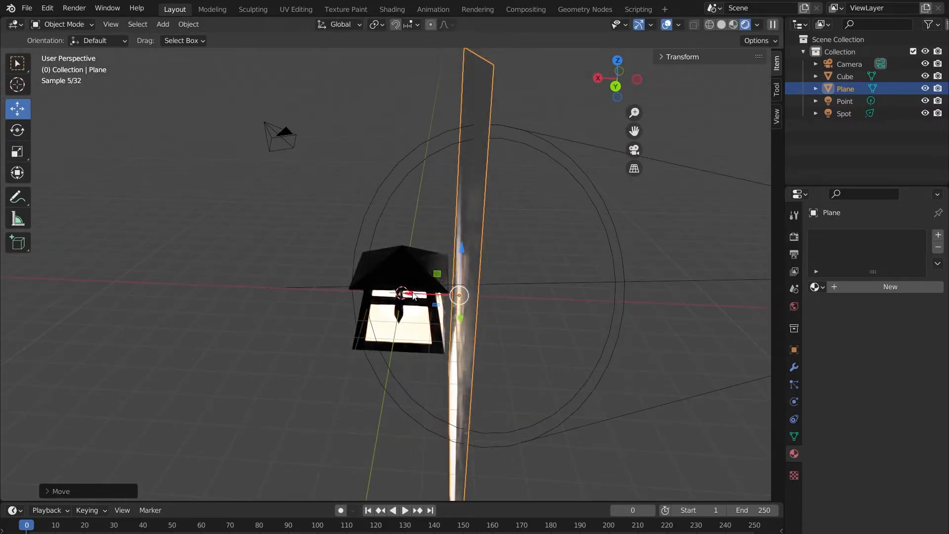
drag(414, 296, 411, 295)
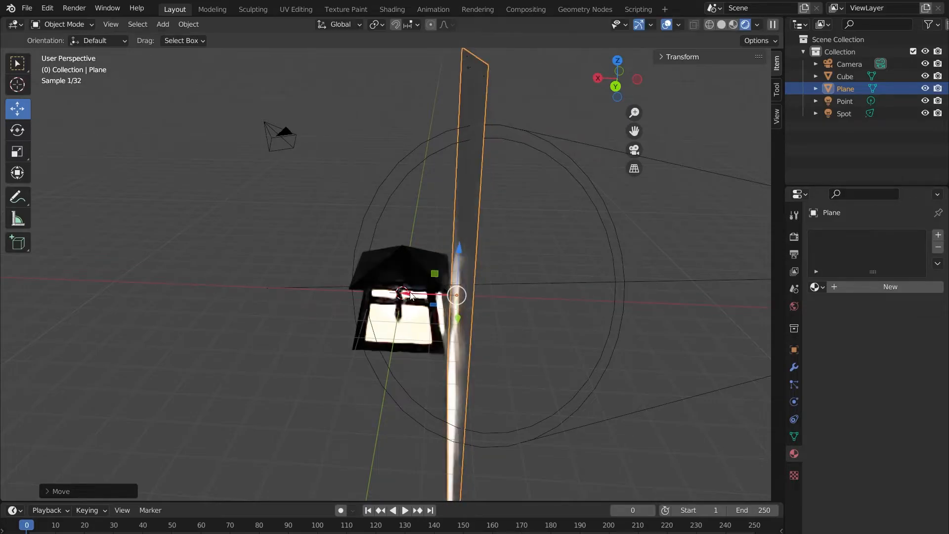
middle_drag(553, 269, 717, 238)
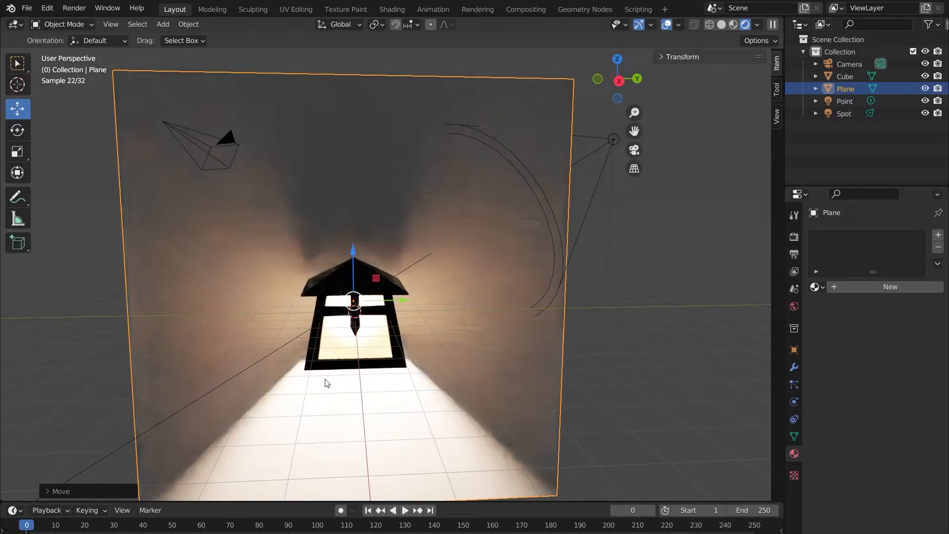
Step: Give the wall plane a material slot with a new material and show its nodes in the Shading workspace
scroll(305, 187, up, 3)
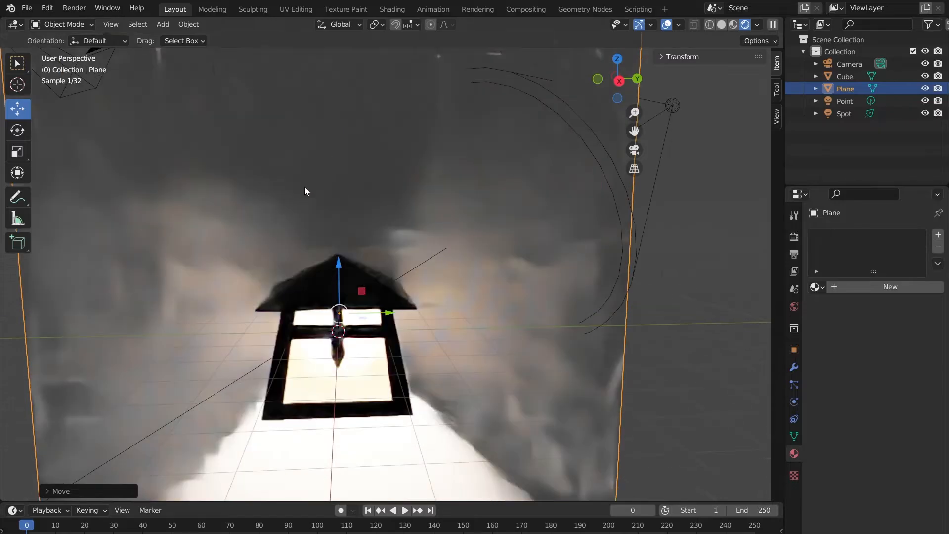
middle_drag(307, 188, 390, 178)
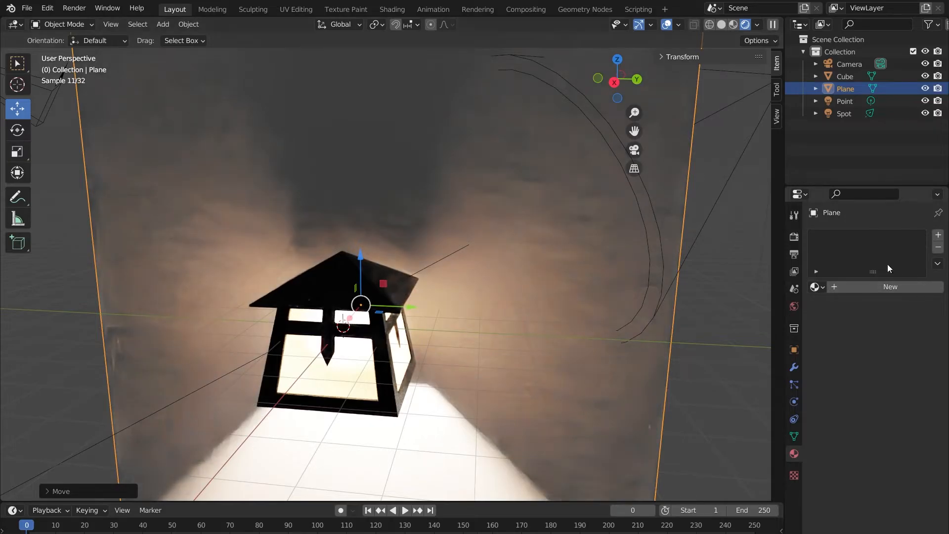
click(941, 236)
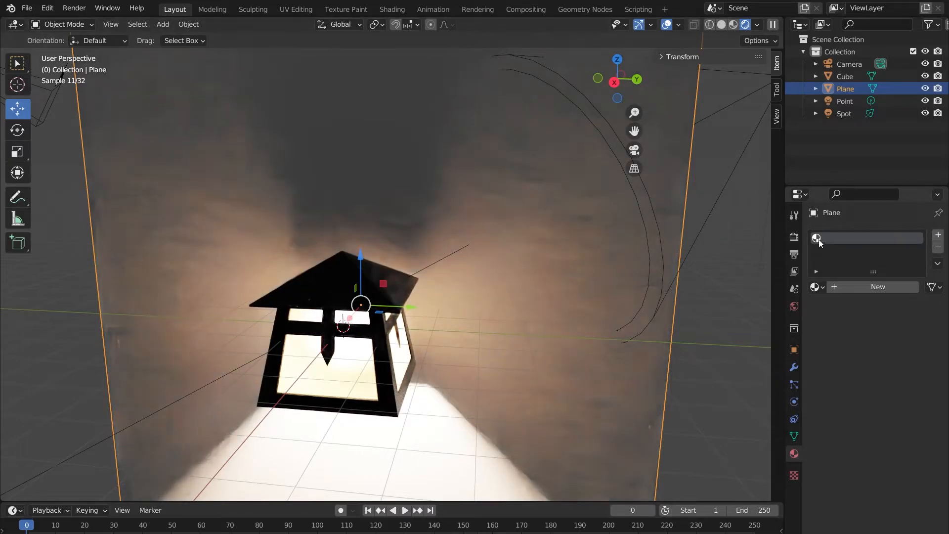
click(859, 289)
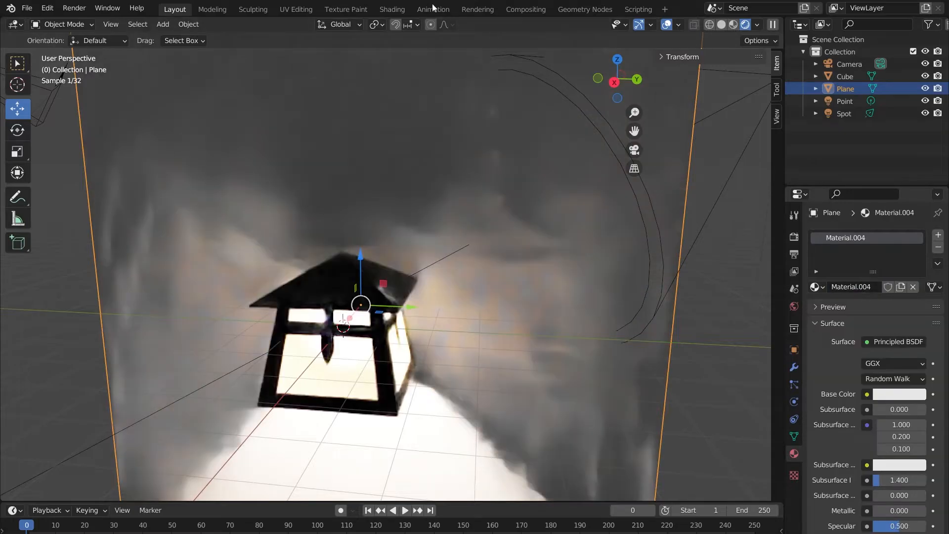
click(392, 9)
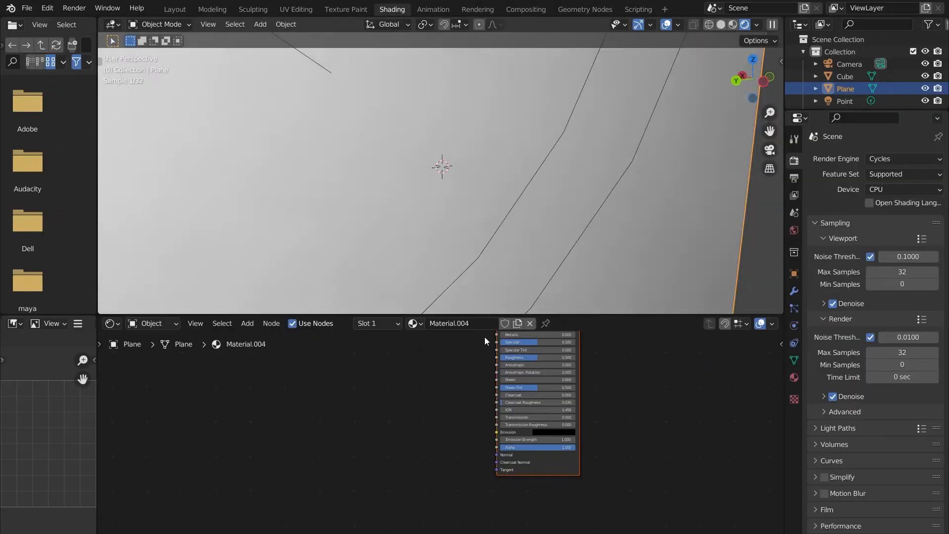
middle_drag(667, 399, 484, 500)
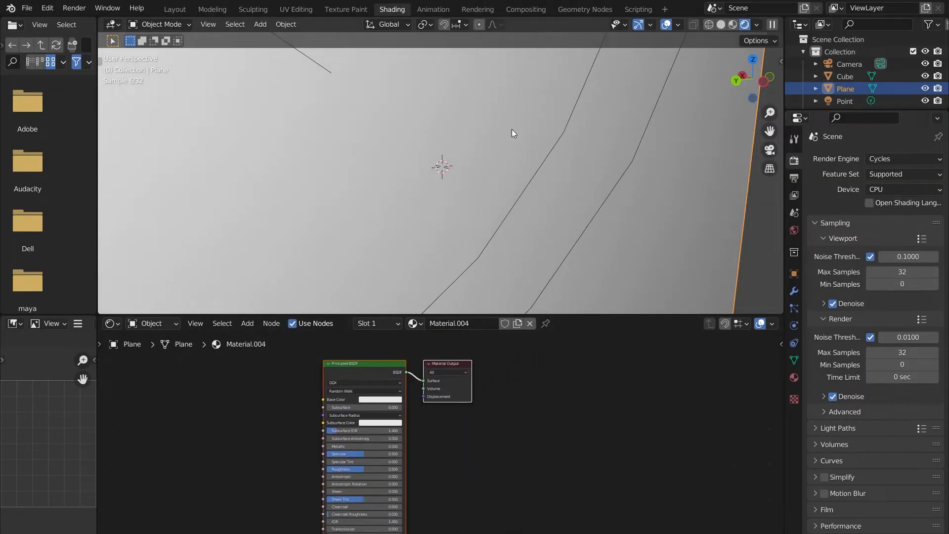
Step: Set the wall material's Base Color to a pale warm beige with hue 0.098 and value 0.800
middle_drag(512, 134, 641, 149)
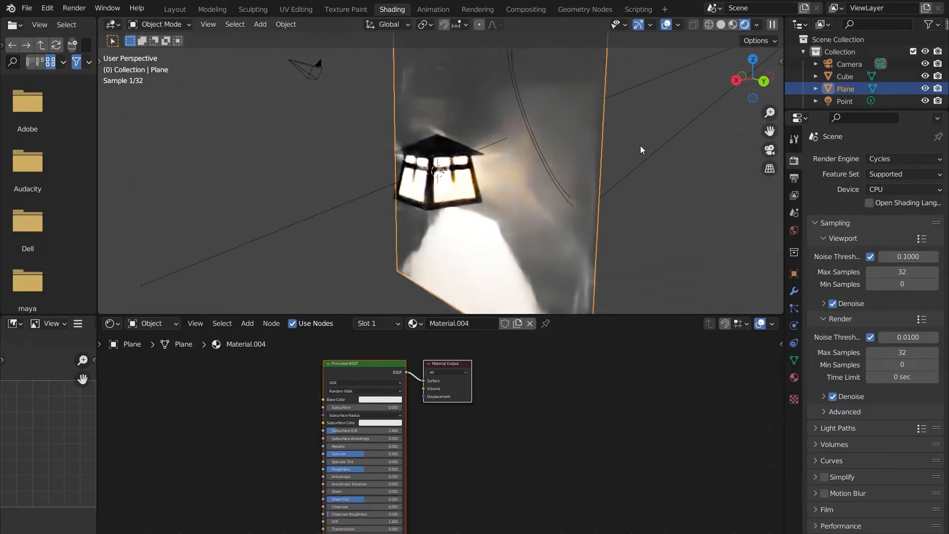
scroll(639, 145, up, 4)
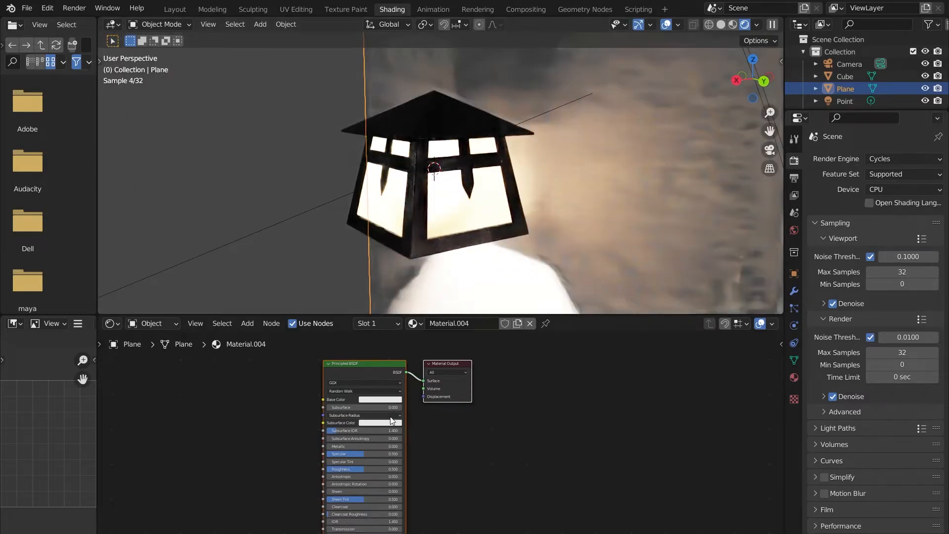
scroll(425, 430, up, 2)
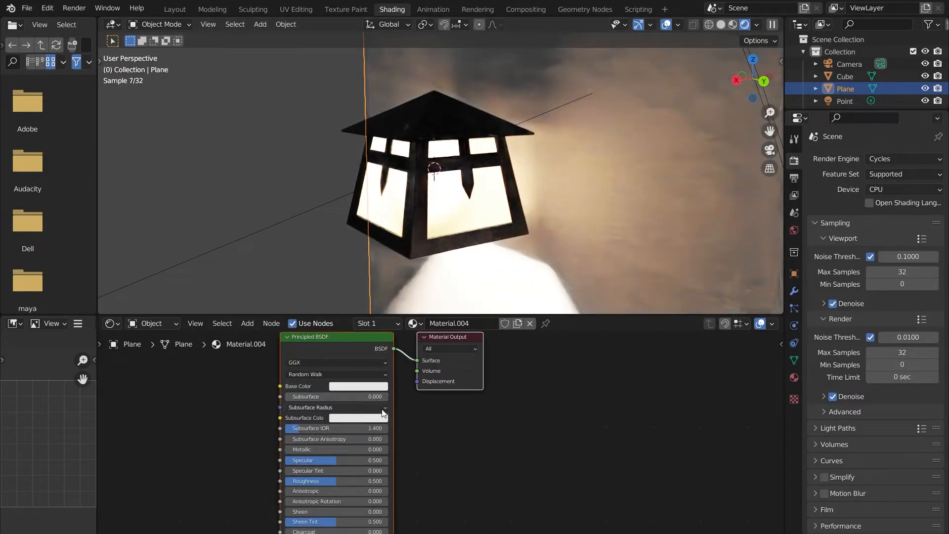
click(355, 383)
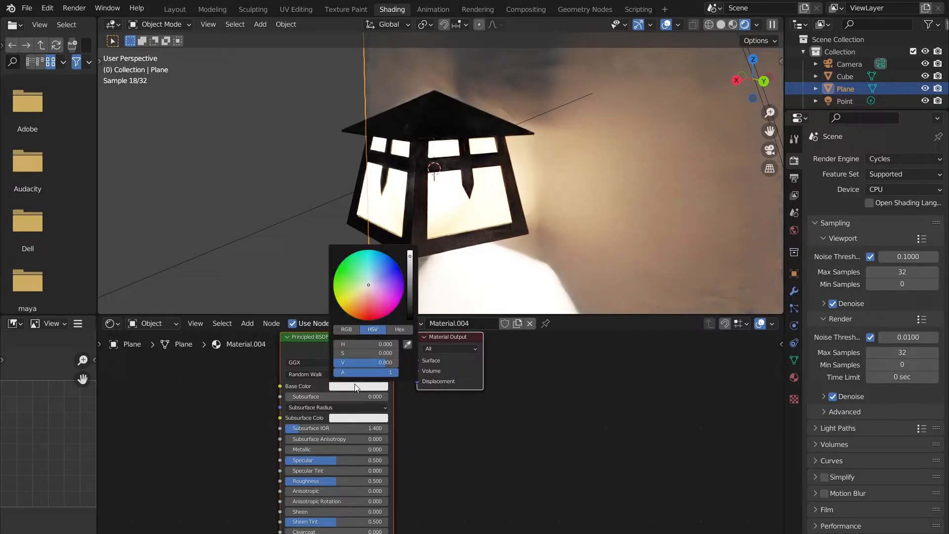
click(364, 289)
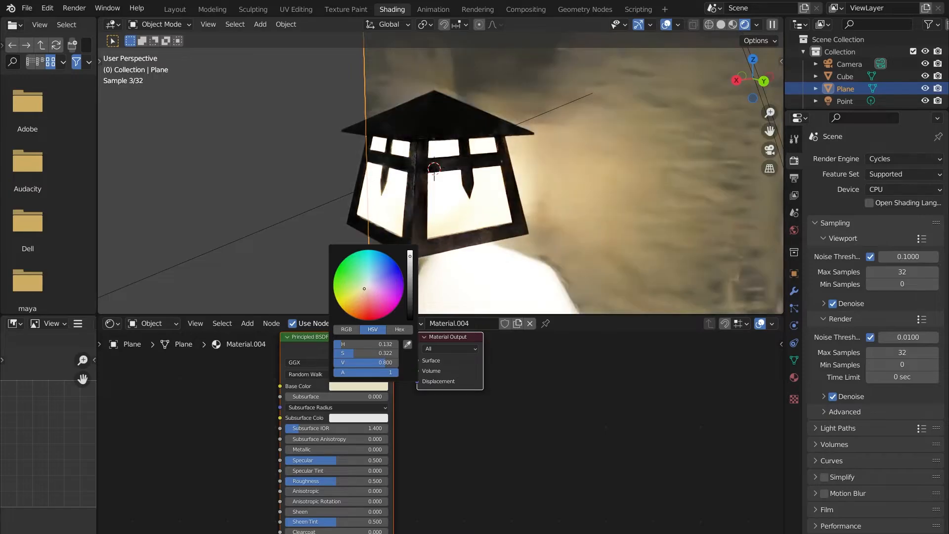
click(362, 290)
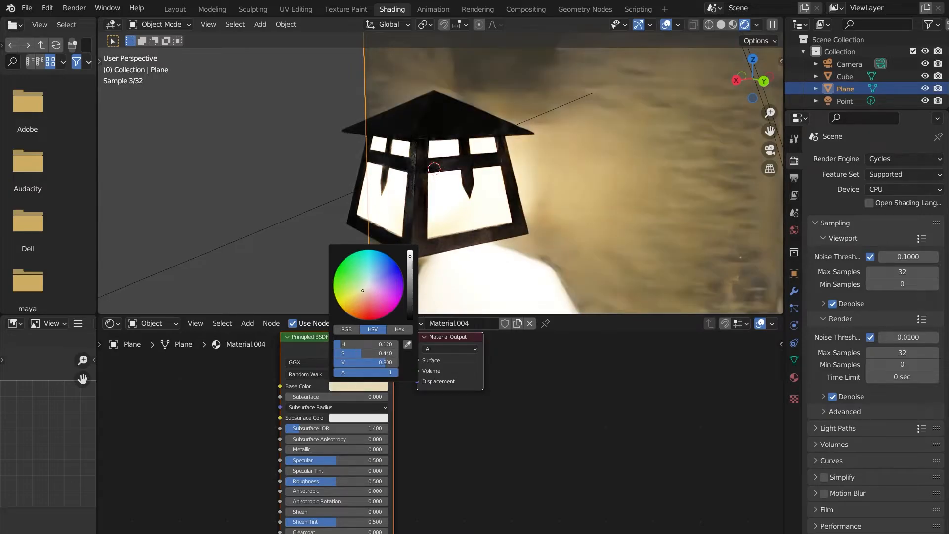
drag(363, 291, 363, 292)
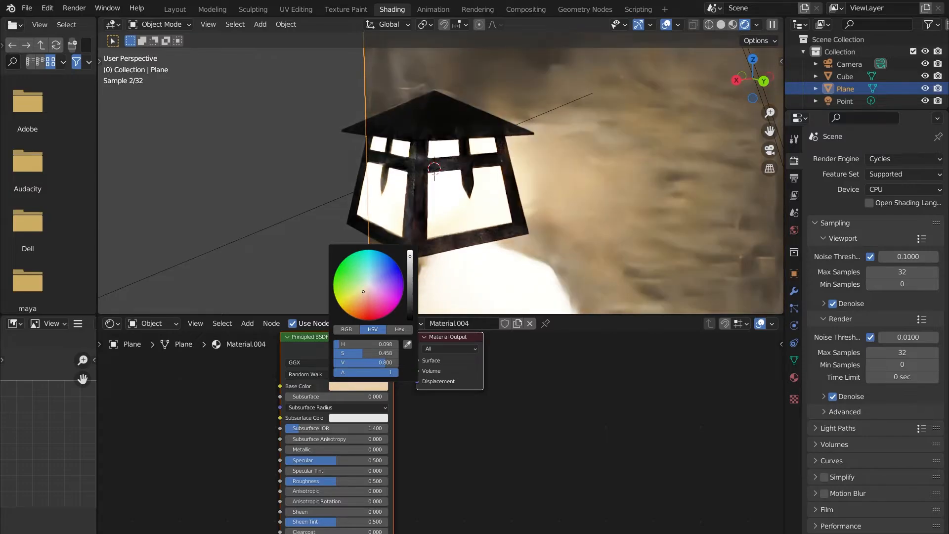
Step: Try warm tones for the wall material's Subsurface Color and settle on a very pale aqua
click(377, 421)
click(365, 325)
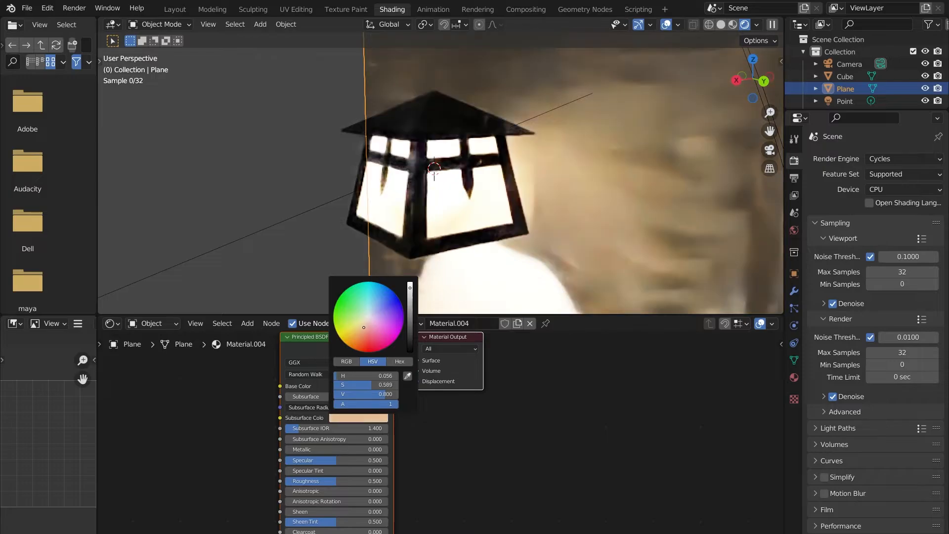
drag(364, 325, 364, 323)
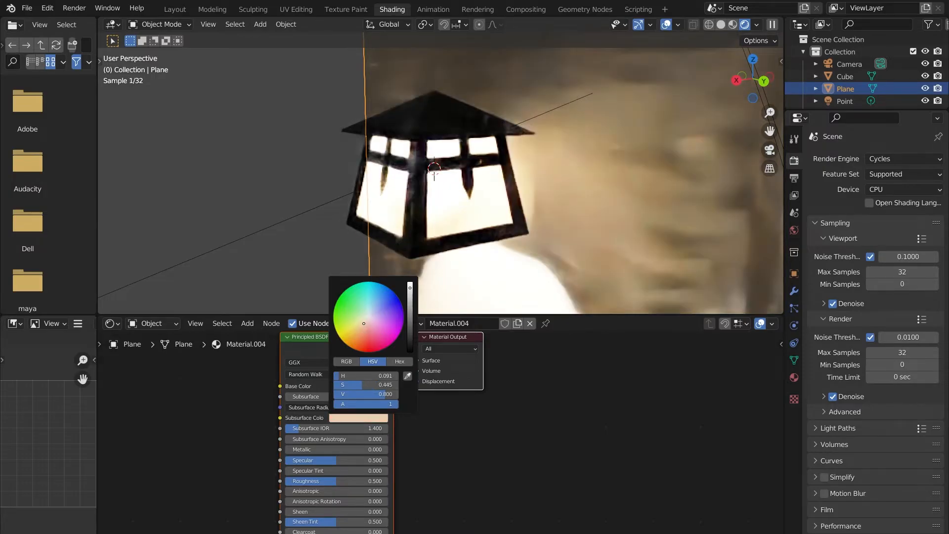
click(367, 315)
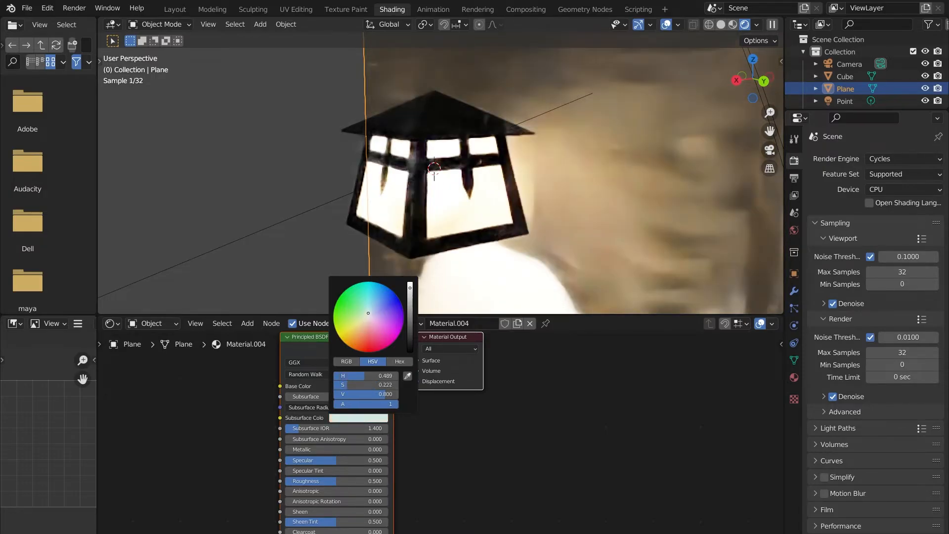
drag(367, 315, 368, 315)
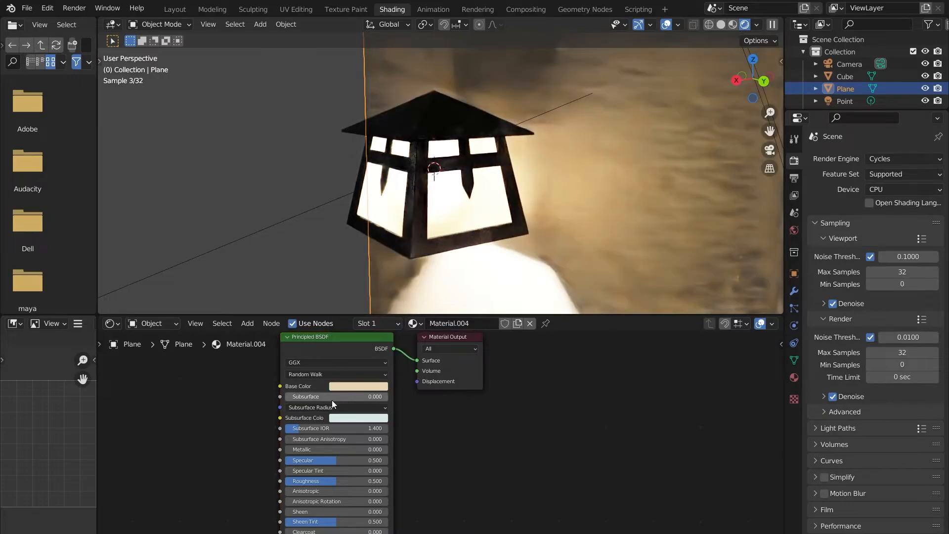
Step: Set the wall material's Subsurface to 0.244 and switch the 3D view to Material Preview shading
drag(327, 397, 353, 398)
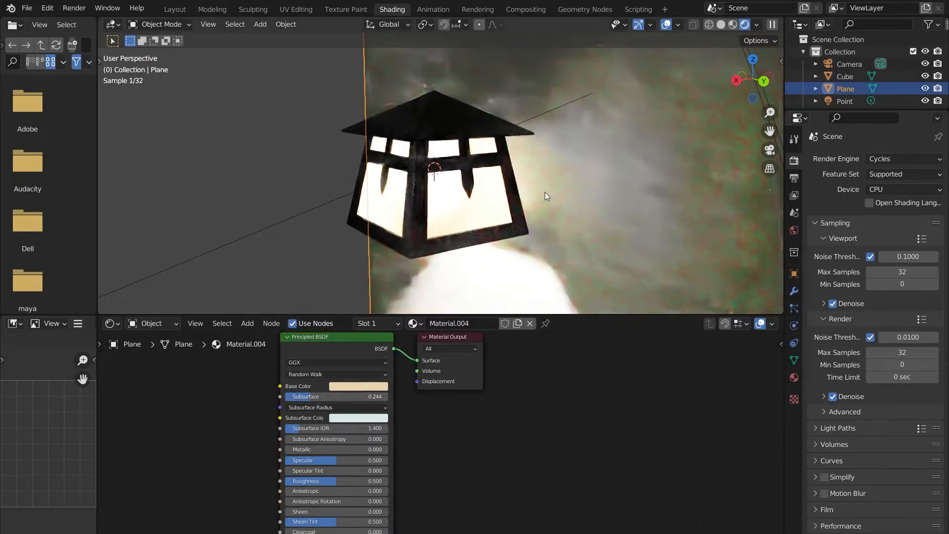
middle_drag(544, 192, 631, 191)
mouse_move(506, 189)
middle_down()
mouse_move(542, 181)
mouse_move(294, 186)
mouse_move(290, 214)
mouse_move(267, 223)
mouse_move(761, 206)
mouse_move(676, 207)
middle_up()
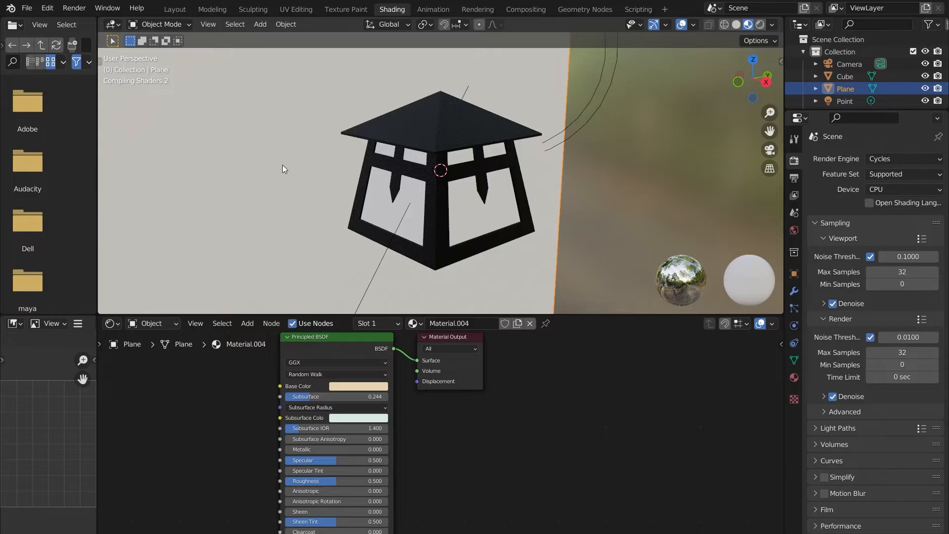
middle_drag(506, 156, 442, 249)
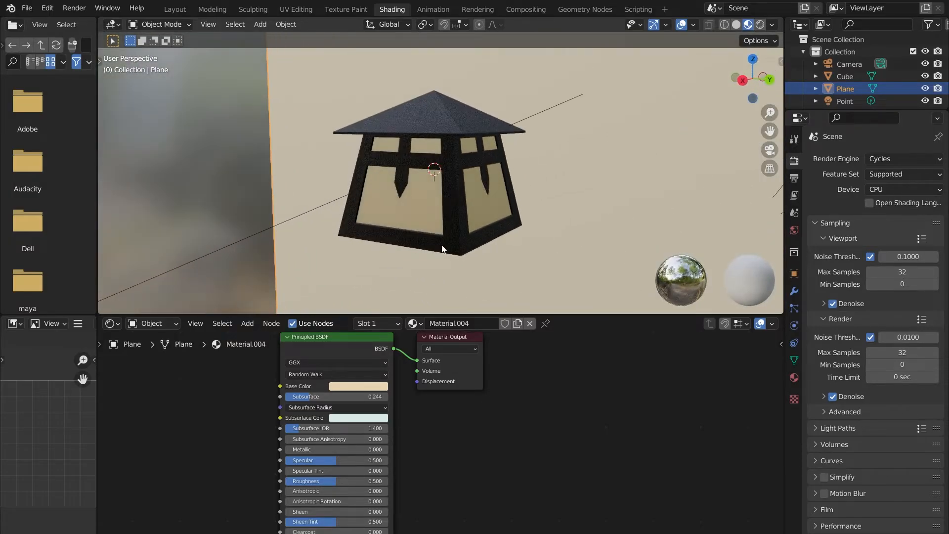
Step: Darken the wall material's Base Color to value 0.442 and shift it to a more saturated tan
click(353, 386)
click(409, 267)
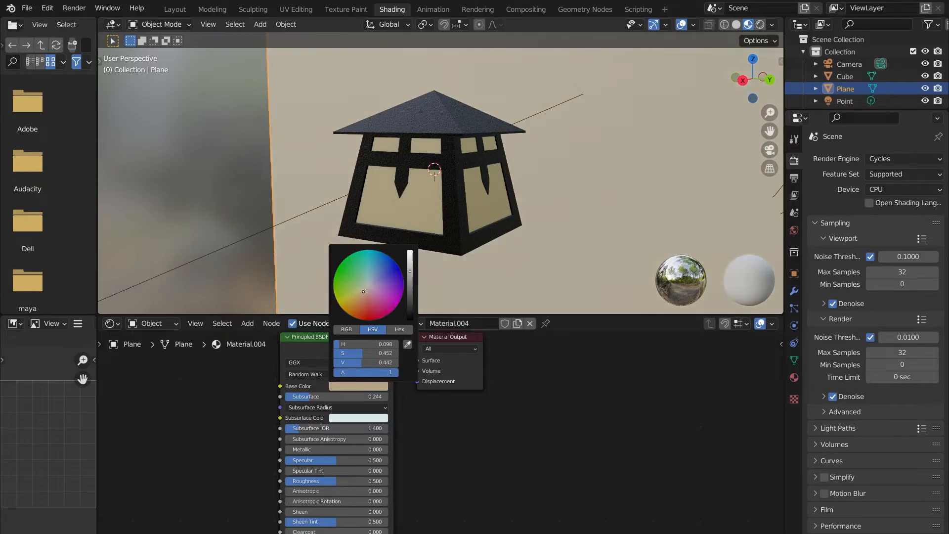
drag(366, 304, 359, 301)
scroll(532, 221, down, 2)
scroll(532, 222, down, 2)
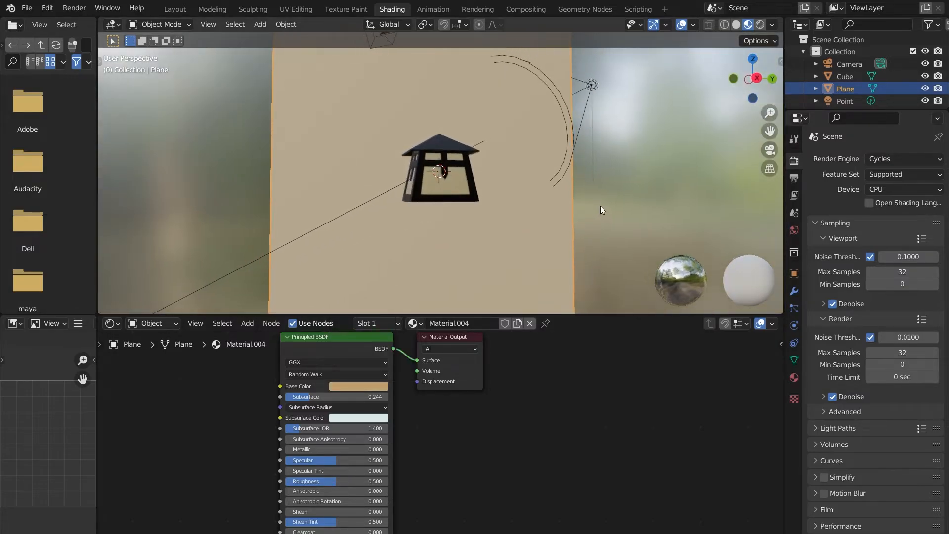
middle_drag(600, 205, 580, 214)
scroll(577, 228, down, 4)
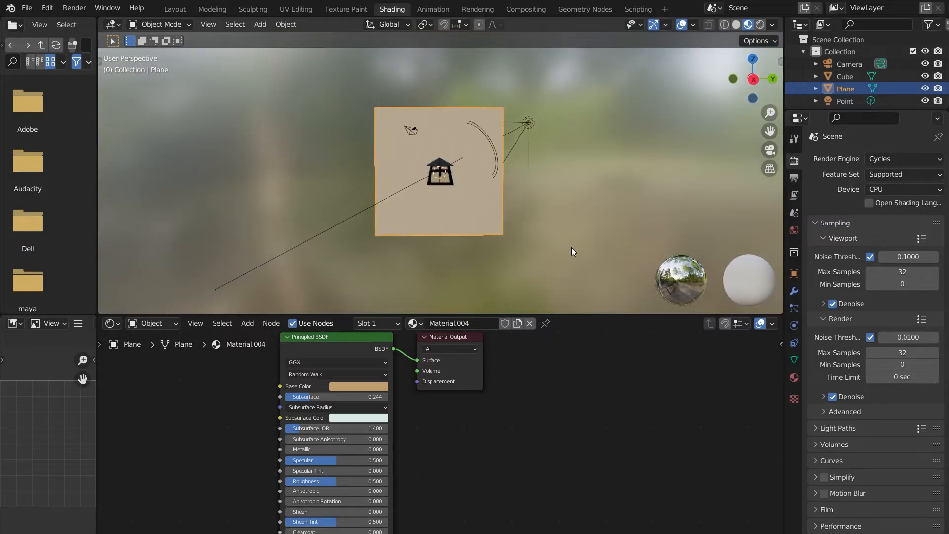
Step: Paste the copied Noise Texture and Bump nodes into the wall material and place them beside the Principled BSDF node
middle_drag(636, 424, 717, 424)
scroll(499, 448, down, 2)
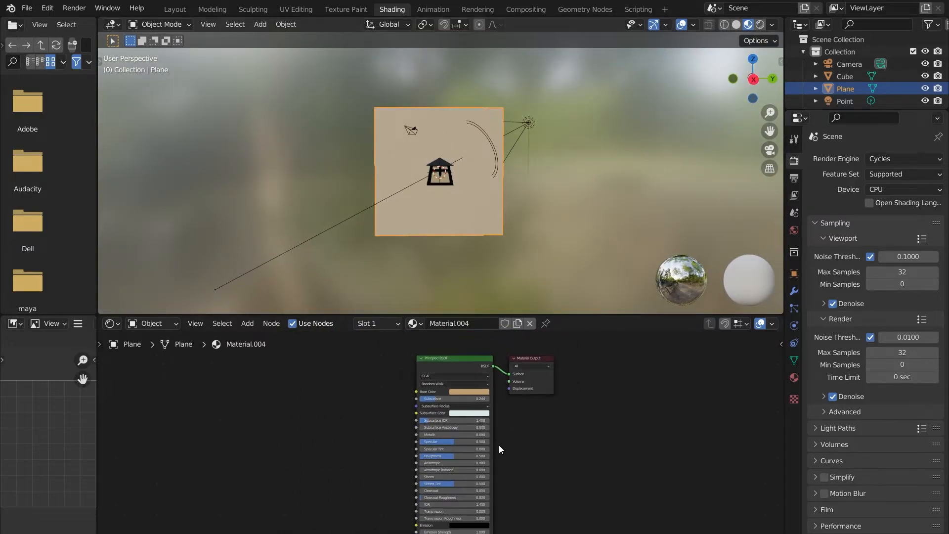
middle_drag(498, 448, 598, 411)
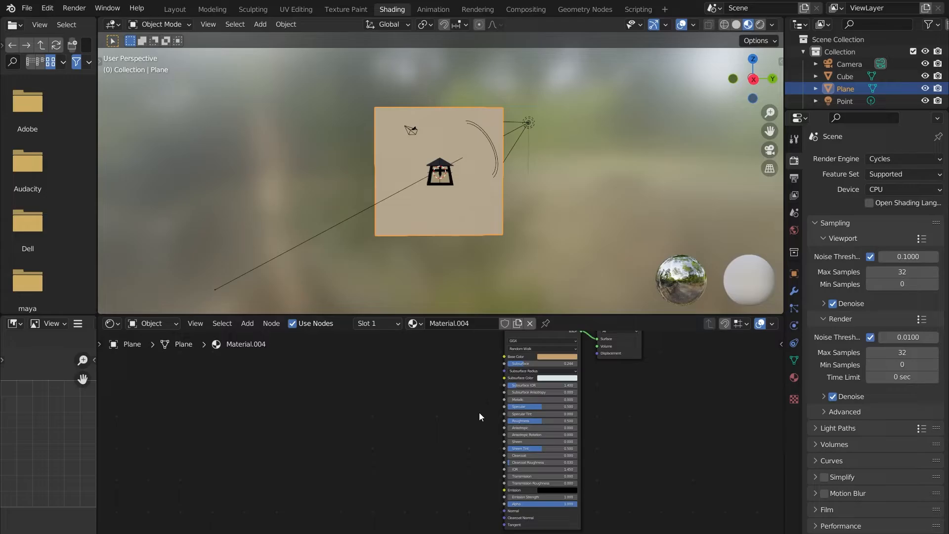
key(ctrl+v)
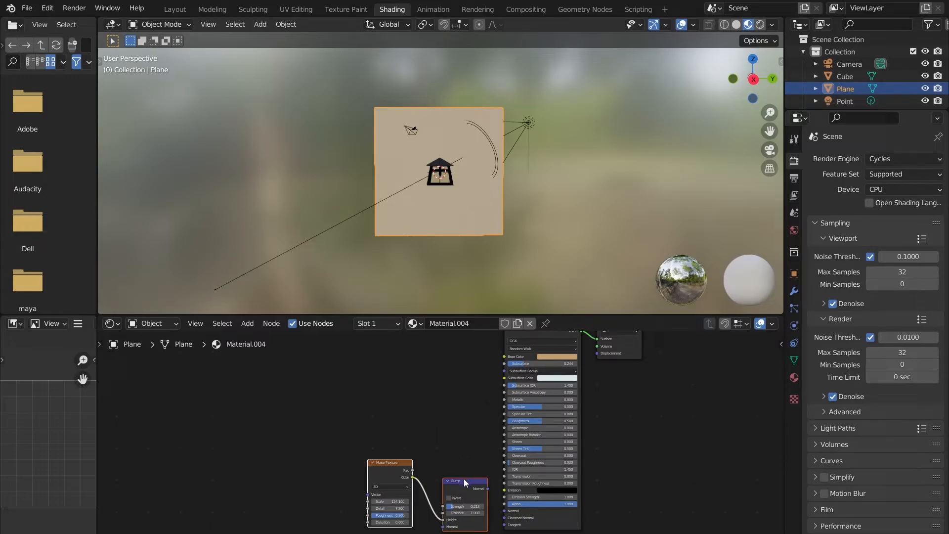
drag(463, 478, 449, 456)
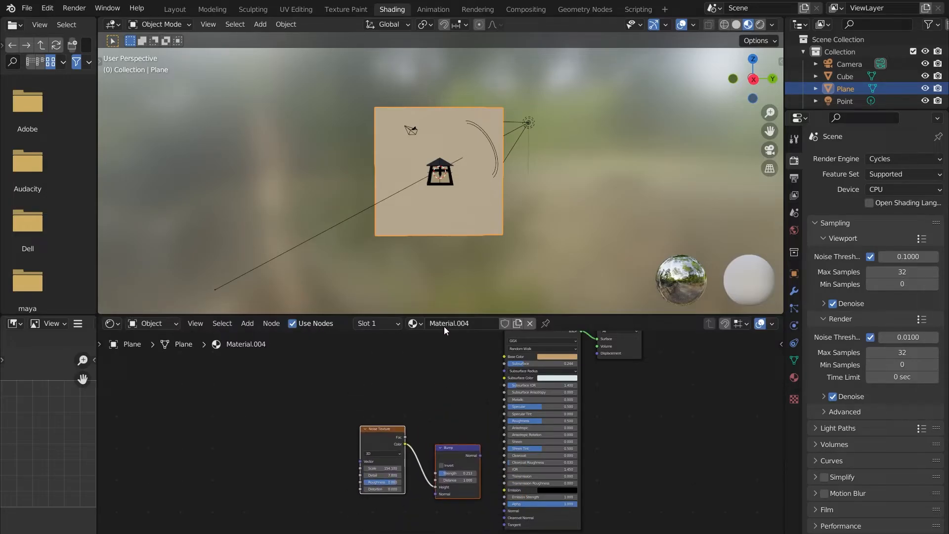
click(415, 323)
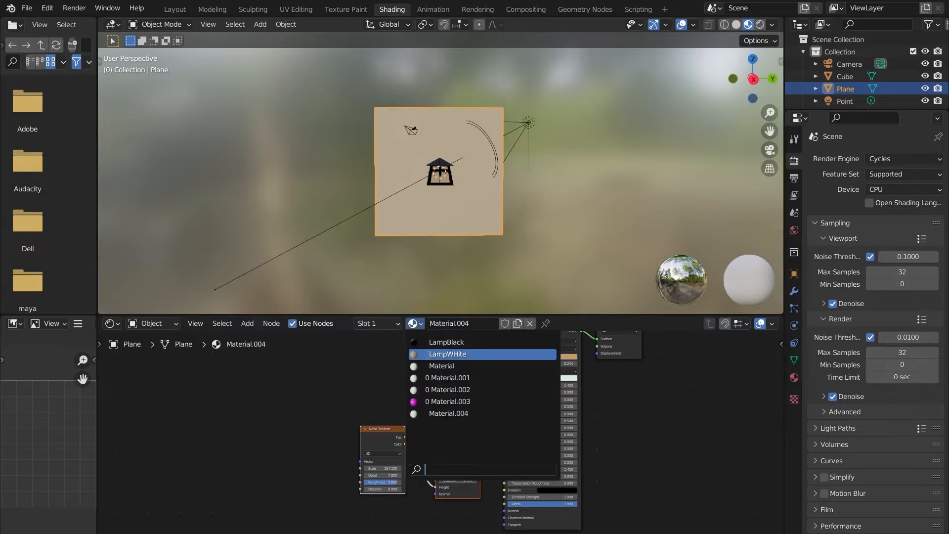
click(452, 351)
click(415, 323)
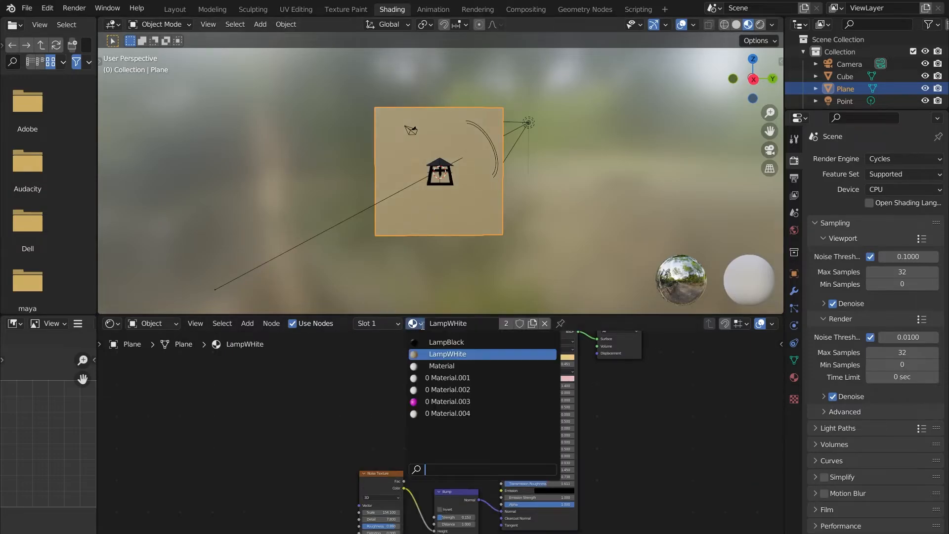
click(461, 413)
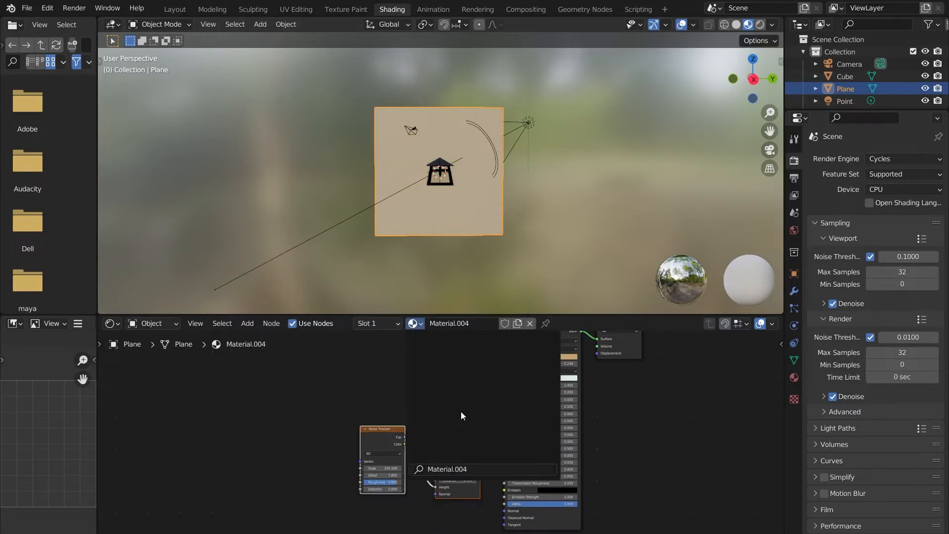
Step: Rename the plane's material to Wall
double_click(473, 324)
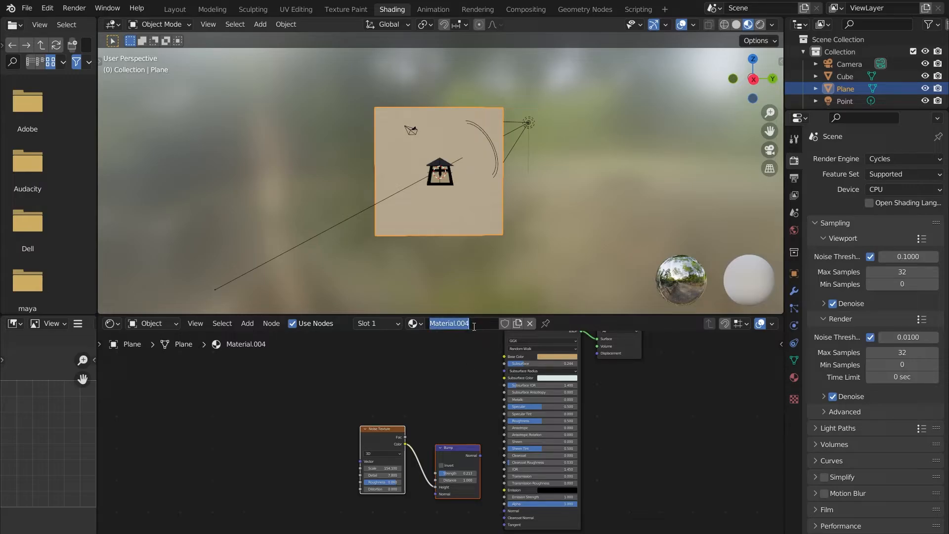
text(Wall)
key(Return)
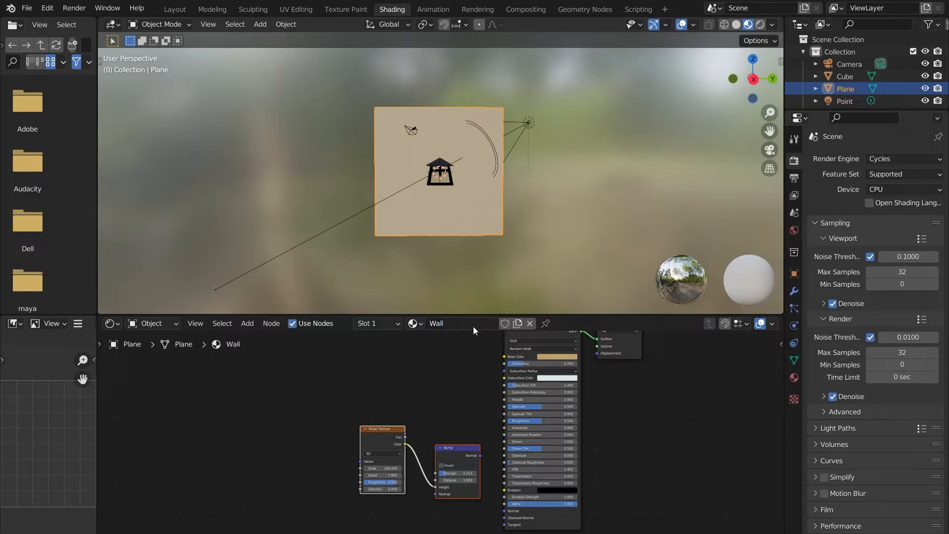
Step: Set the Bump node's Strength to 0.7 and connect its Normal output to the Principled BSDF node's Normal input
scroll(440, 467, up, 2)
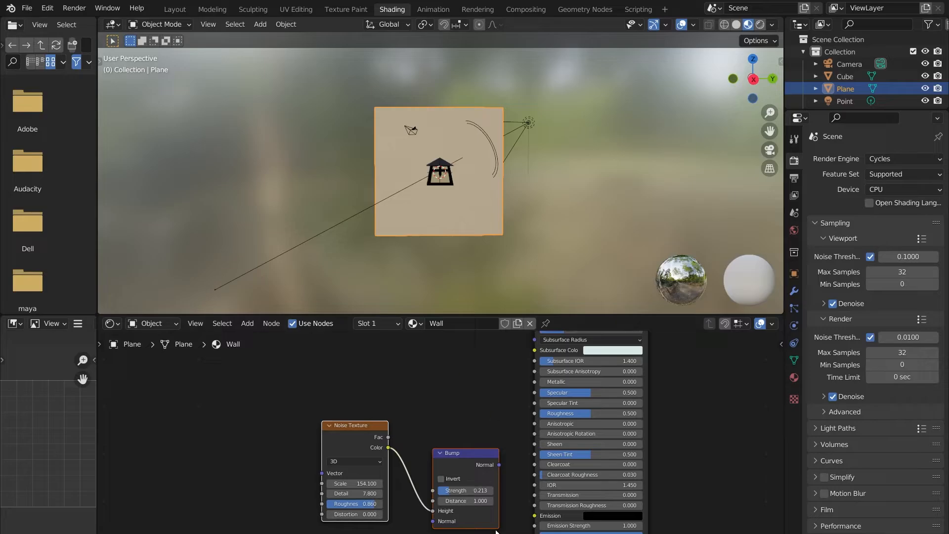
scroll(440, 177, up, 6)
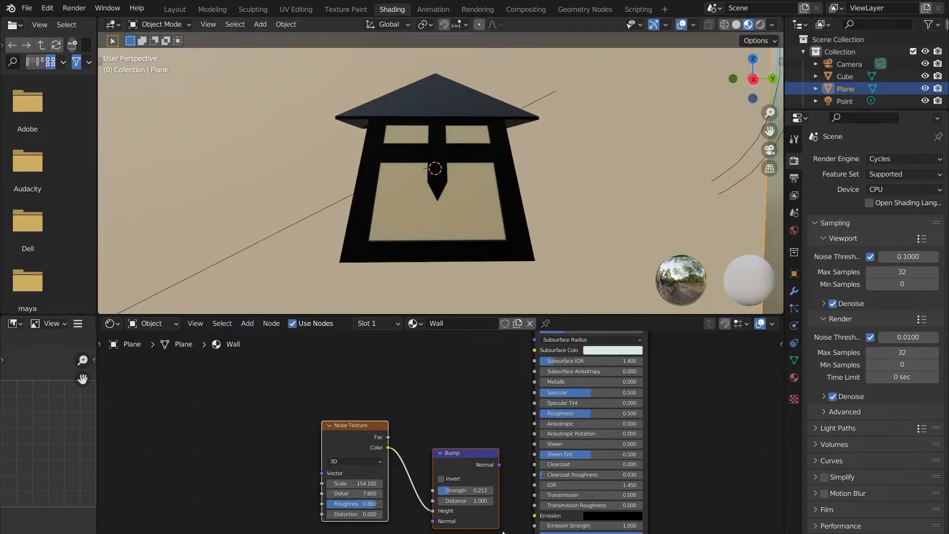
click(455, 490)
text(0.7)
key(Return)
drag(499, 465, 528, 520)
click(508, 451)
middle_drag(508, 447, 504, 375)
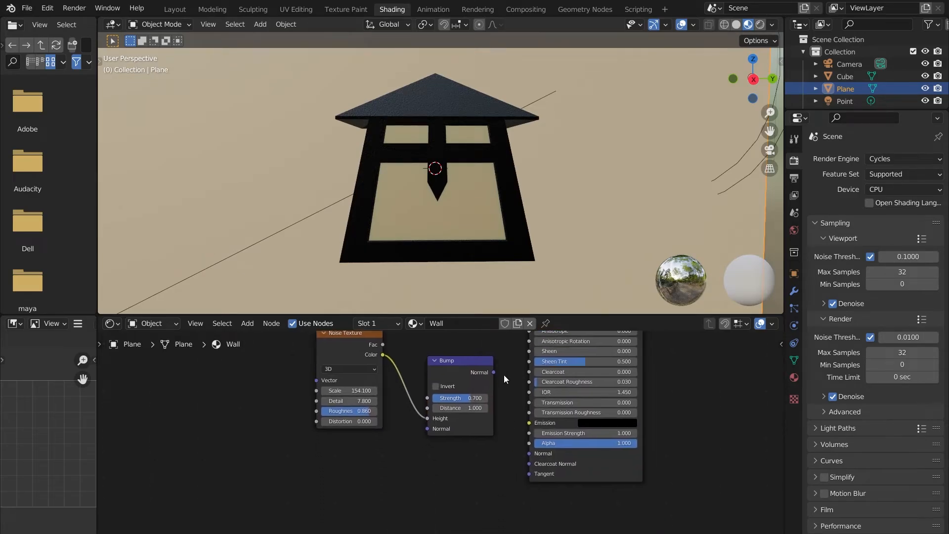
drag(494, 373, 529, 454)
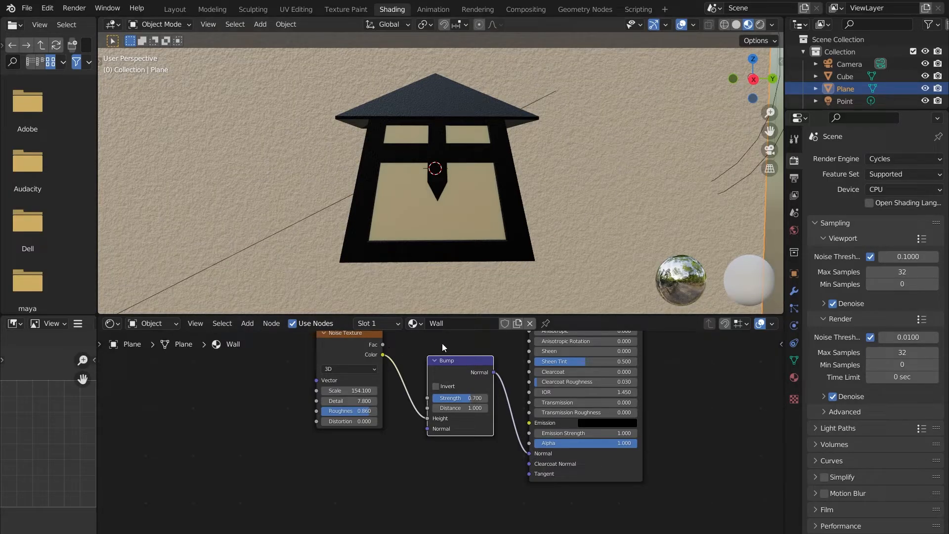
Step: Add a second Noise Texture node to the Wall material, directly below the existing one
middle_drag(442, 343, 474, 435)
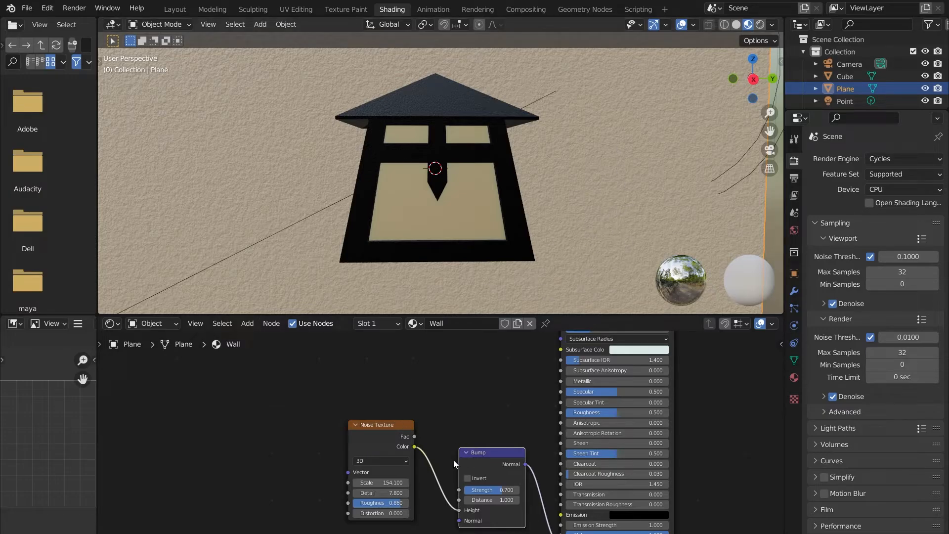
middle_drag(440, 481, 408, 418)
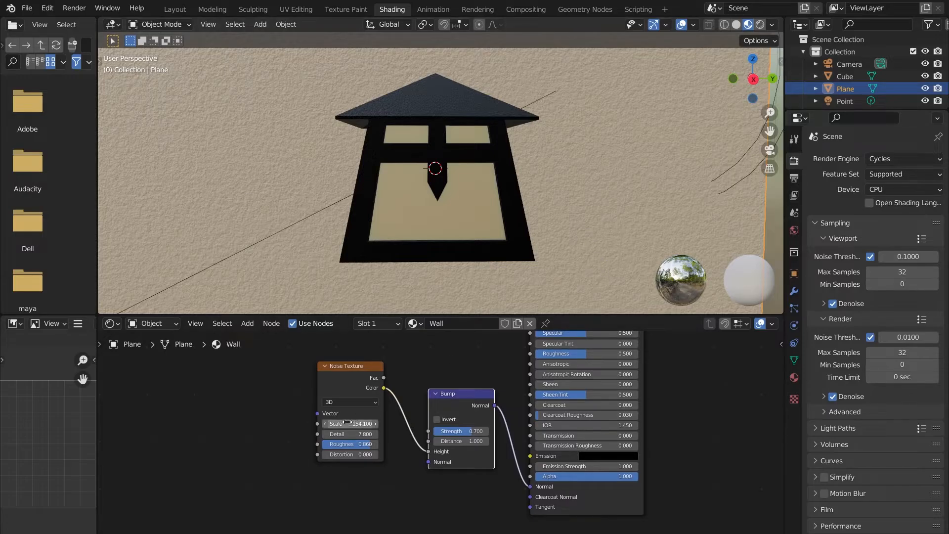
key(shift+a)
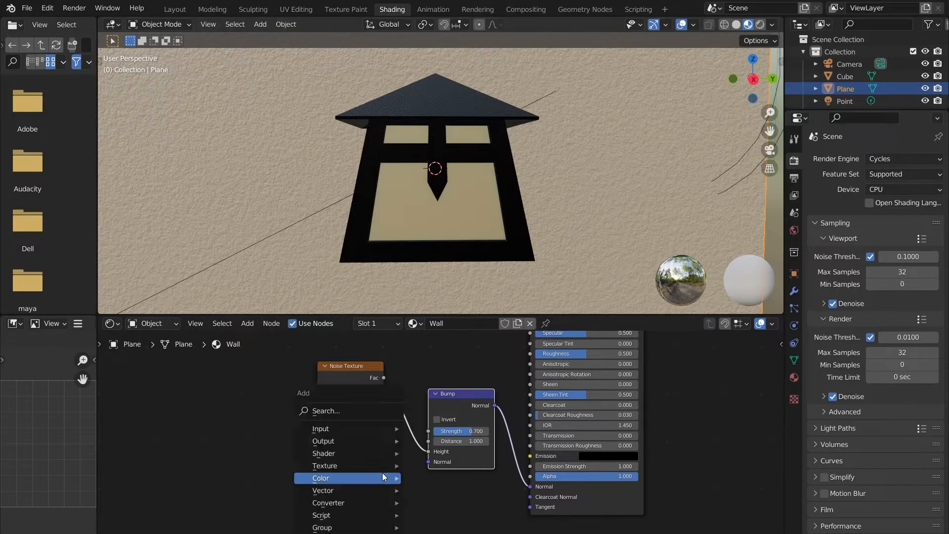
click(351, 405)
text(noise)
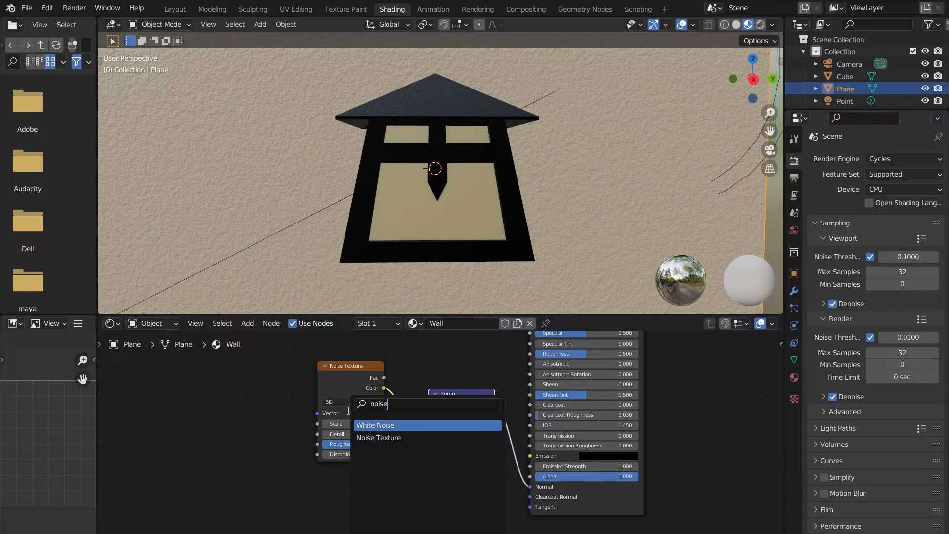
click(411, 437)
click(430, 461)
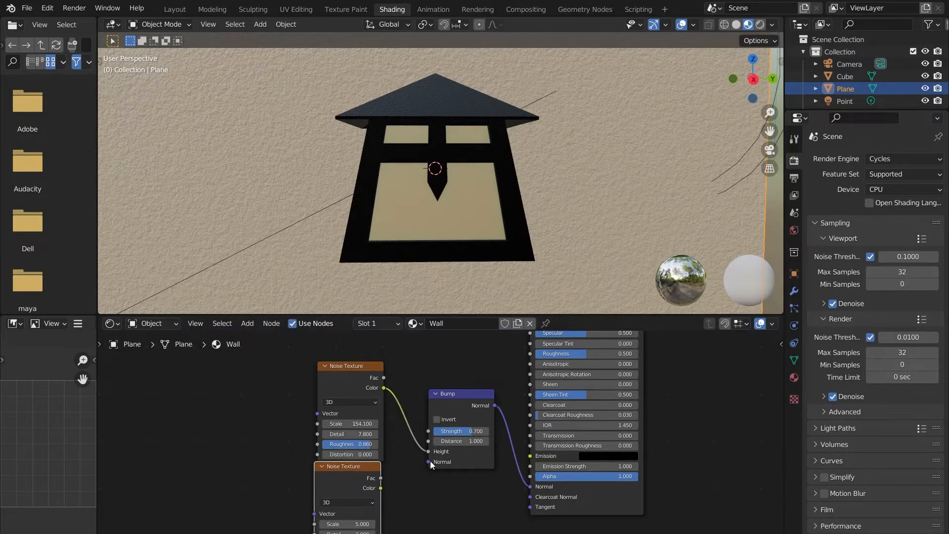
Step: Insert a MixRGB node on the link between the first Noise Texture and the Bump node's Height input
key(shift+a)
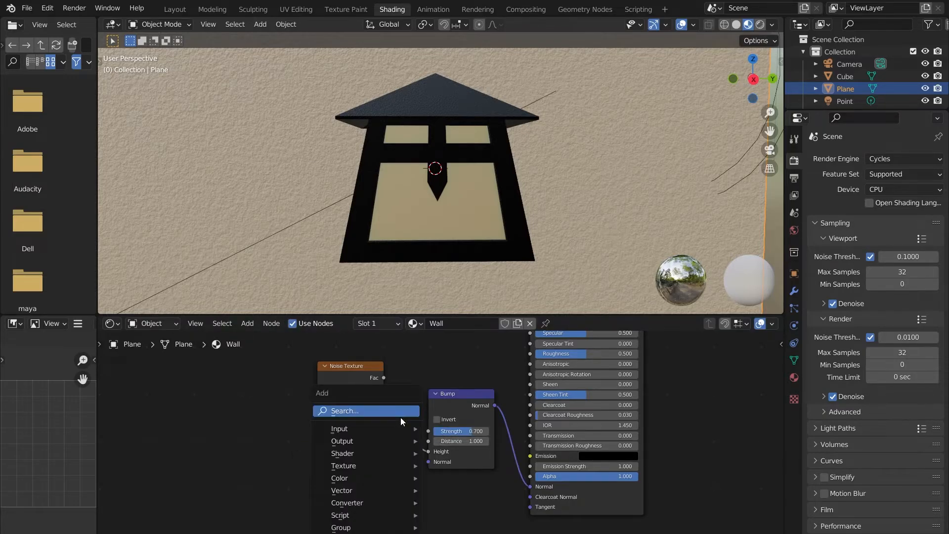
click(390, 411)
text(mix)
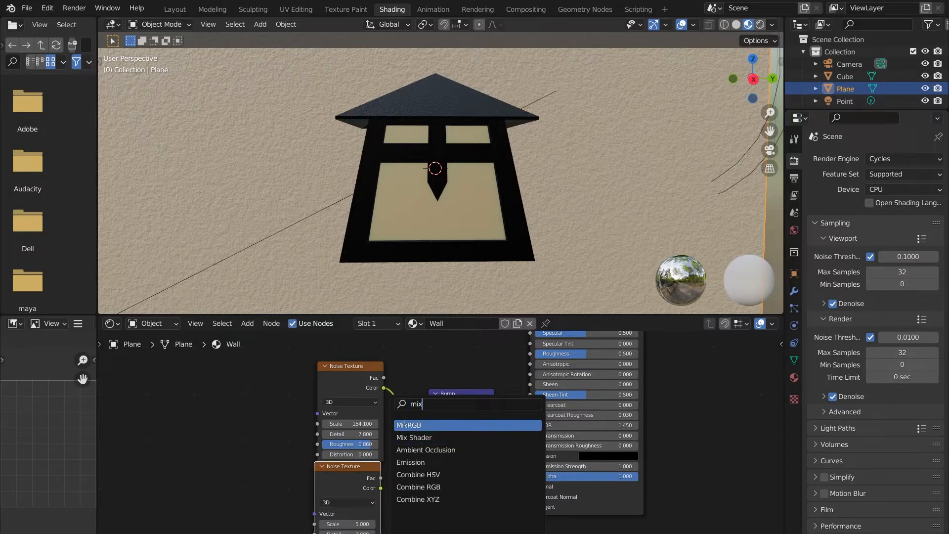
click(409, 426)
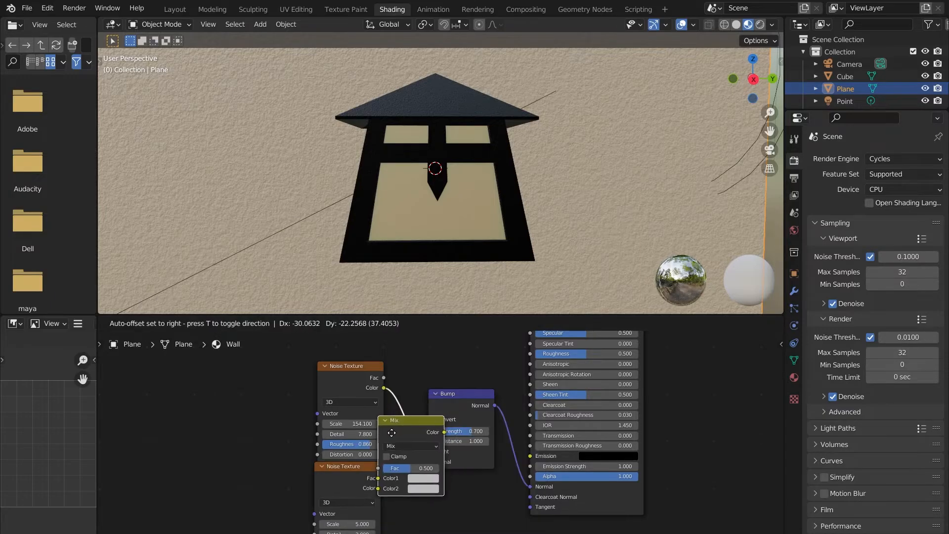
click(411, 417)
scroll(395, 381, down, 2)
scroll(486, 442, down, 1)
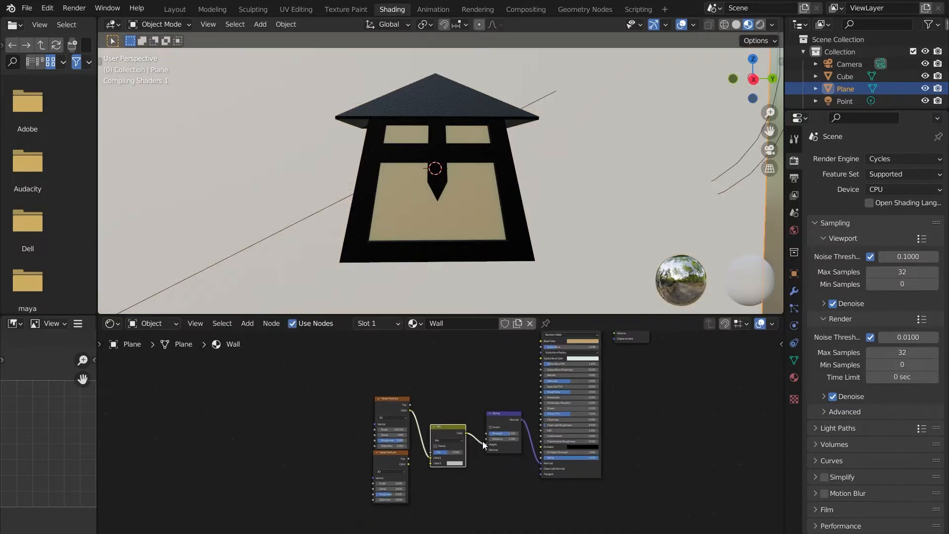
Step: Connect the second Noise Texture's Color output to the Mix node's Color2 input and align that texture node below the first one
middle_drag(483, 441, 468, 391)
scroll(407, 405, up, 3)
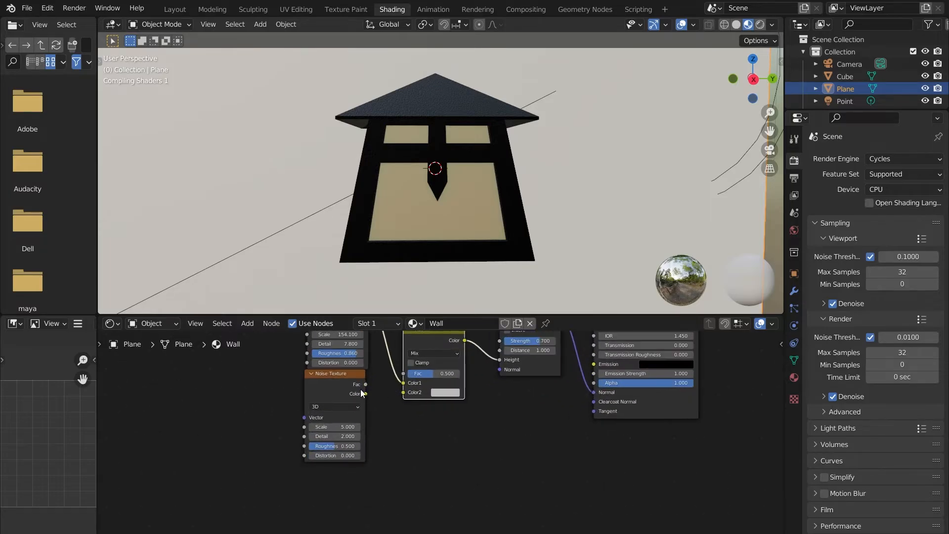
drag(365, 395, 404, 392)
click(366, 394)
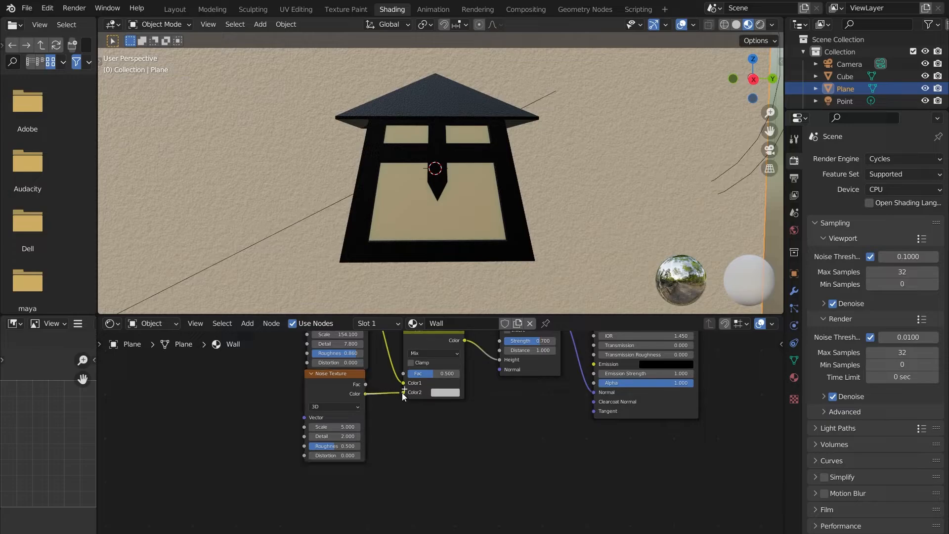
middle_drag(354, 336, 349, 407)
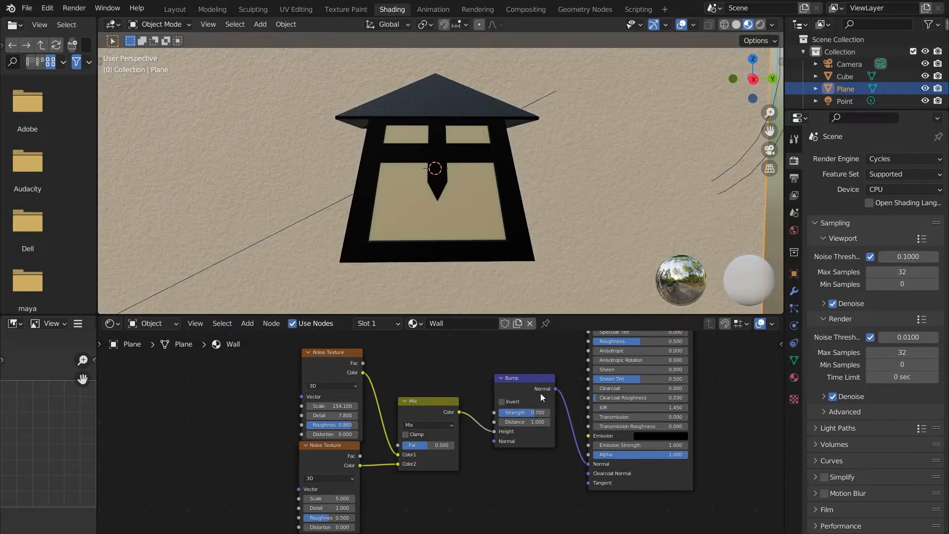
scroll(624, 177, down, 1)
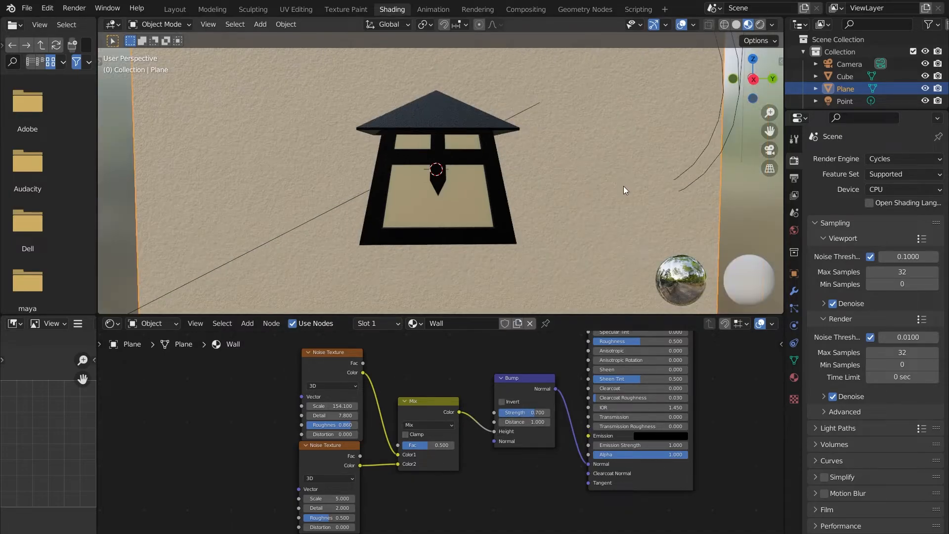
middle_drag(607, 203, 559, 208)
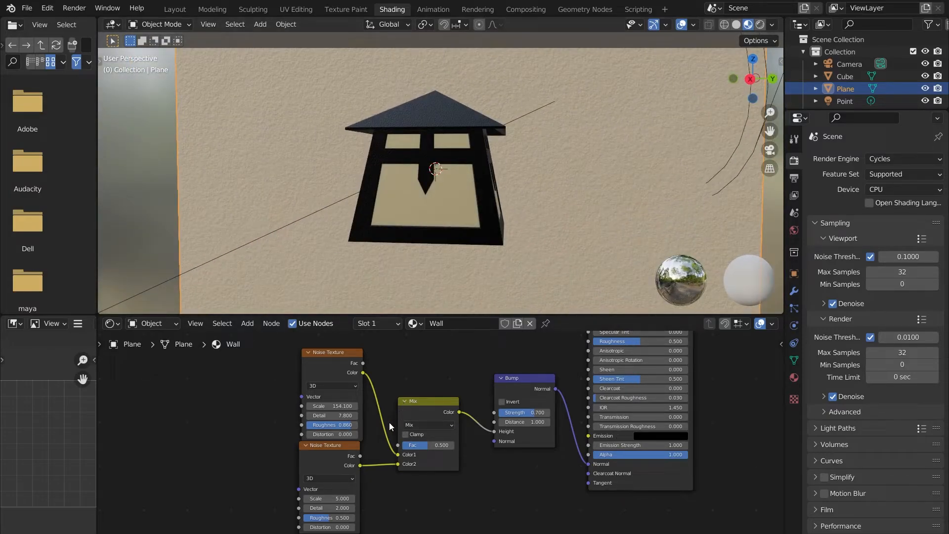
drag(331, 449, 335, 457)
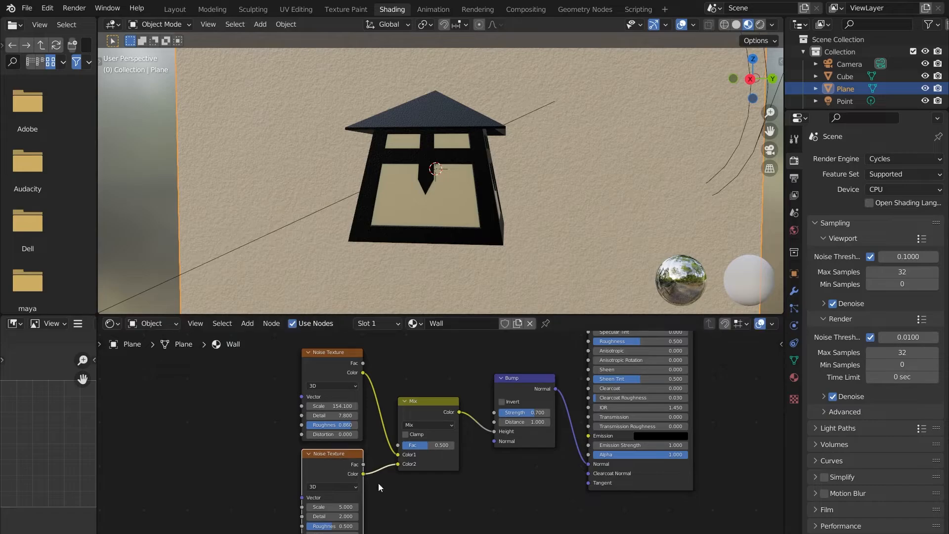
Step: Set the second Noise Texture's Scale to 22.2 and the Mix node's Fac to 0.693
drag(332, 507, 306, 507)
drag(433, 447, 446, 449)
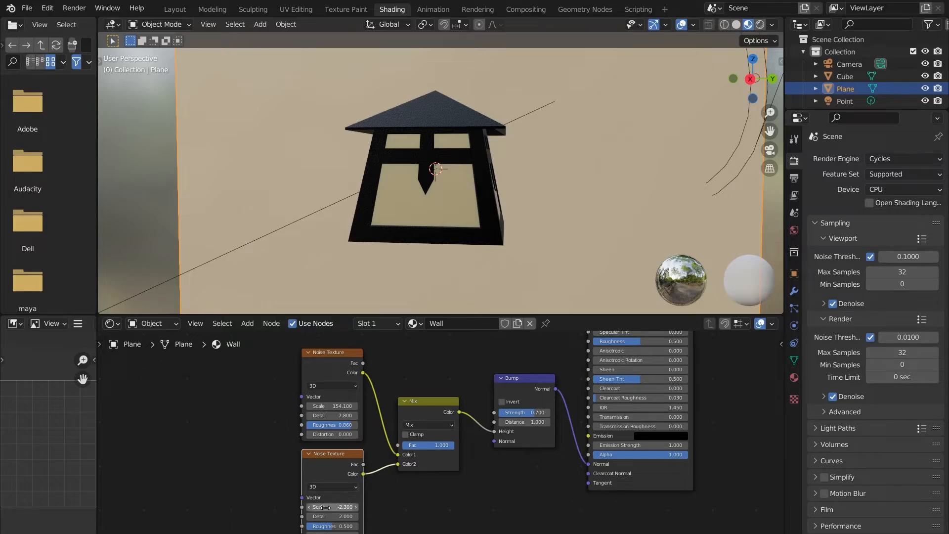
drag(324, 507, 410, 488)
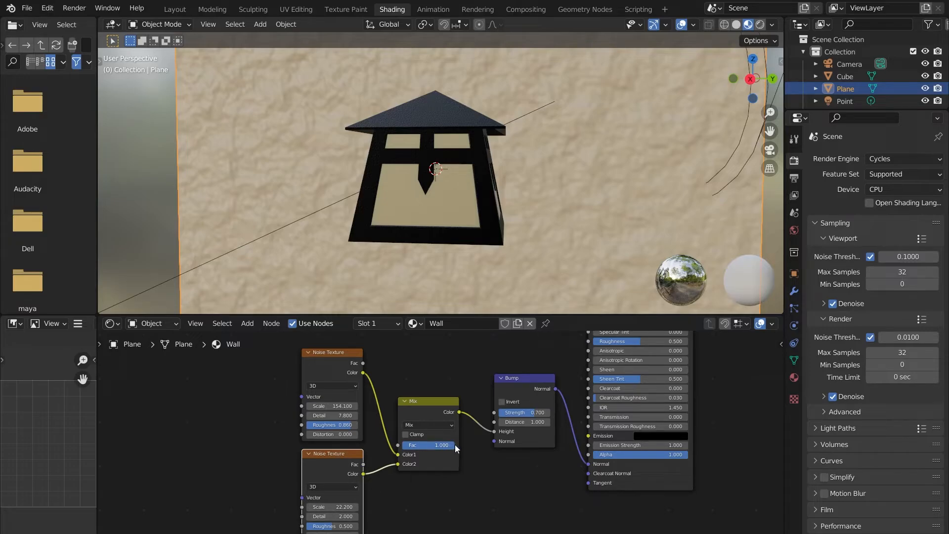
mouse_move(449, 449)
mouse_down()
mouse_move(390, 449)
mouse_move(470, 445)
mouse_move(447, 445)
mouse_move(455, 445)
mouse_up()
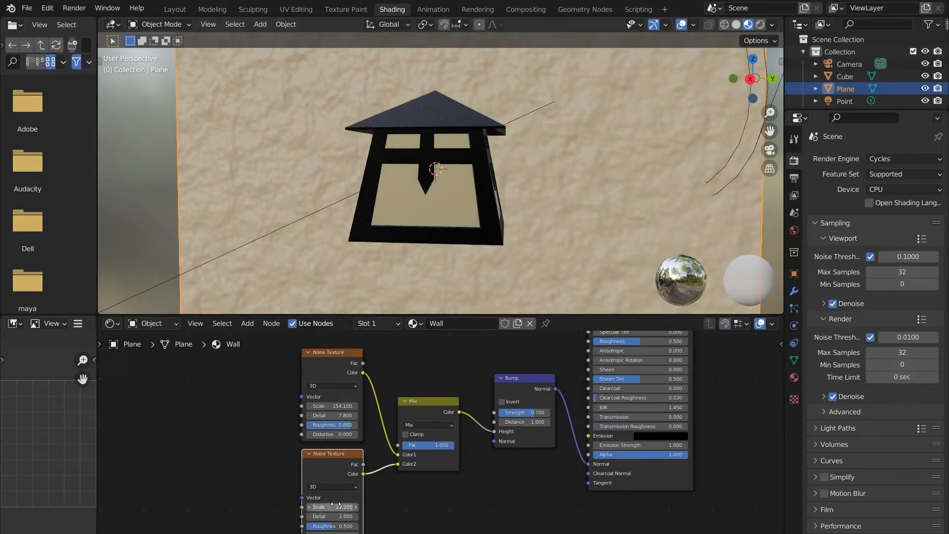
mouse_move(447, 446)
mouse_down()
mouse_move(418, 446)
mouse_move(428, 446)
mouse_up()
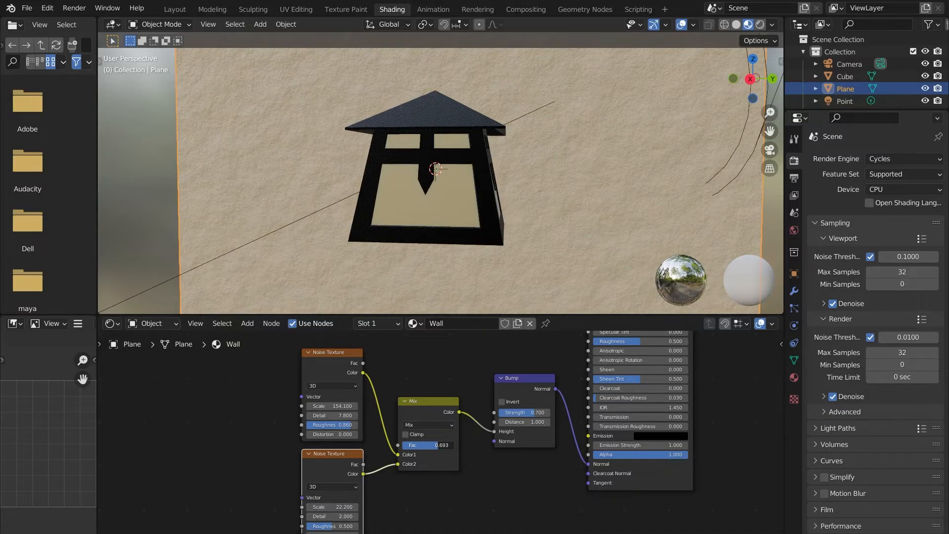
Step: Examine the wall's bumpy surface around the lamp from several angles, both close up and from a distance
middle_drag(615, 177, 560, 146)
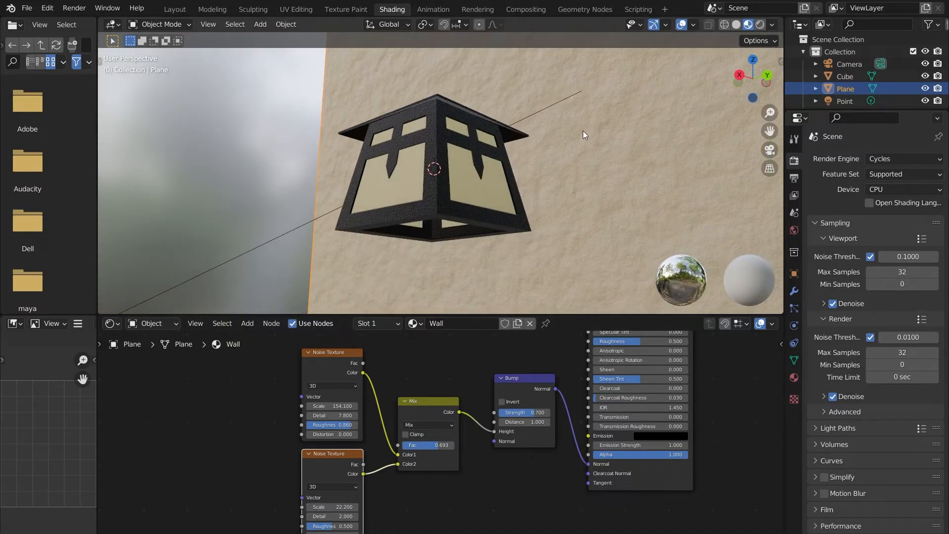
scroll(613, 133, up, 4)
middle_drag(633, 139, 582, 195)
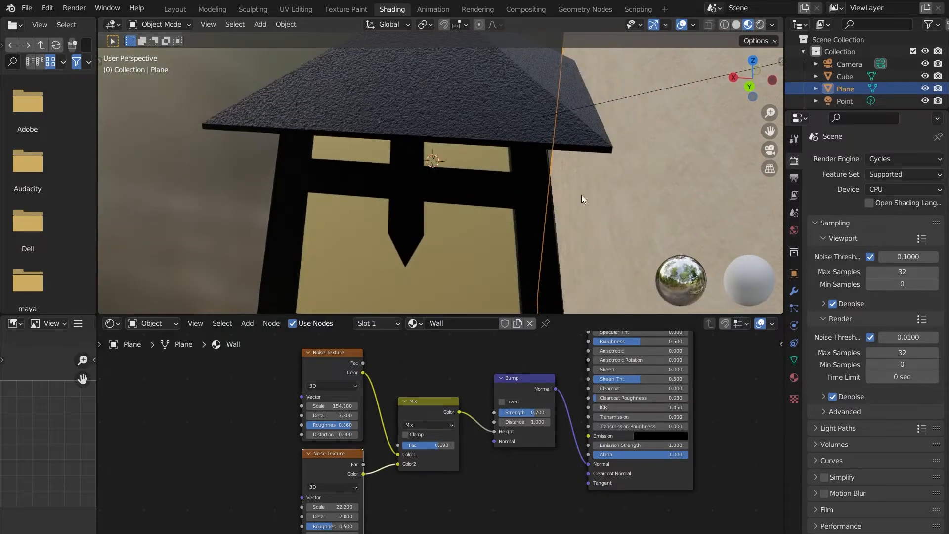
middle_drag(691, 153, 470, 160)
scroll(556, 158, up, 3)
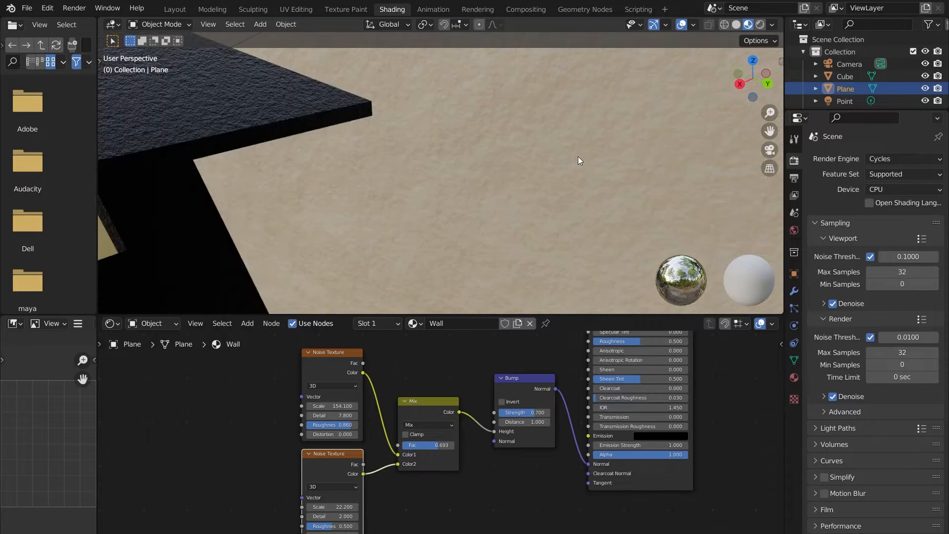
middle_drag(577, 156, 520, 164)
scroll(579, 173, down, 5)
middle_drag(580, 176, 603, 177)
scroll(634, 159, down, 7)
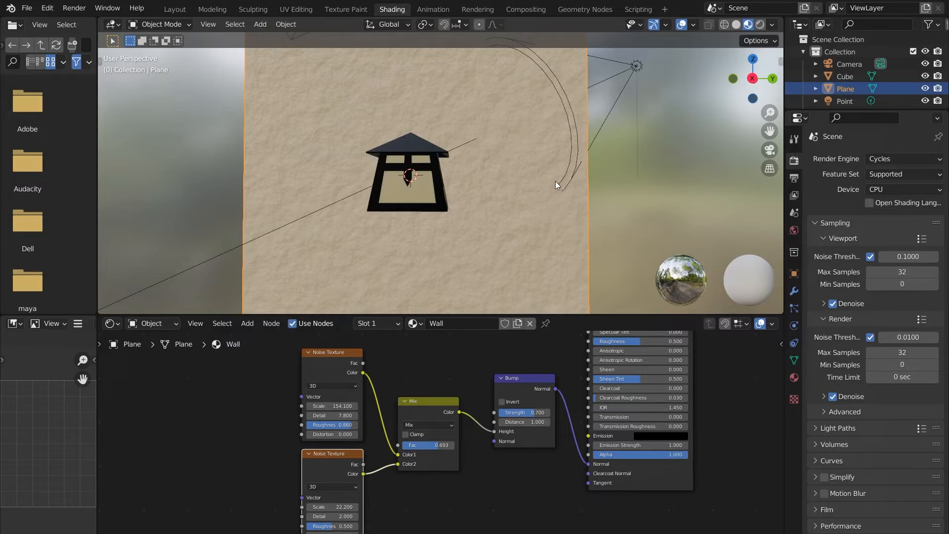
scroll(547, 187, down, 4)
middle_drag(529, 179, 491, 198)
scroll(404, 171, up, 5)
scroll(481, 191, down, 2)
scroll(491, 197, down, 2)
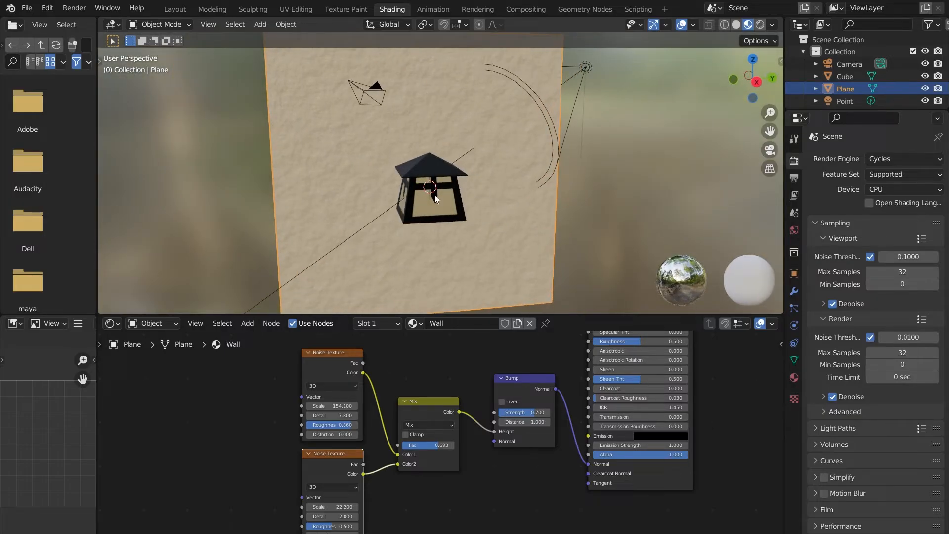
Step: Switch to the Layout workspace and show the whole wall and lamp in the rendered view
click(175, 9)
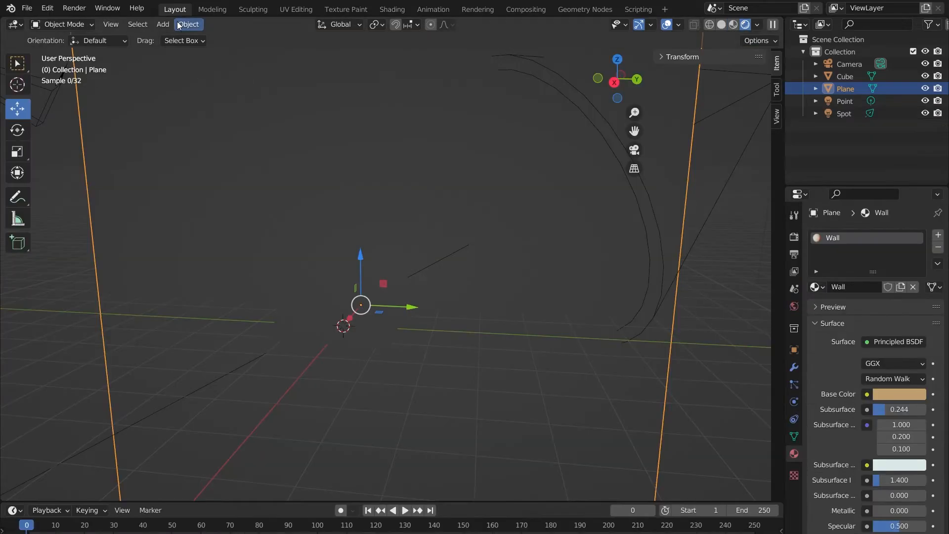
scroll(386, 198, down, 5)
middle_drag(387, 197, 398, 196)
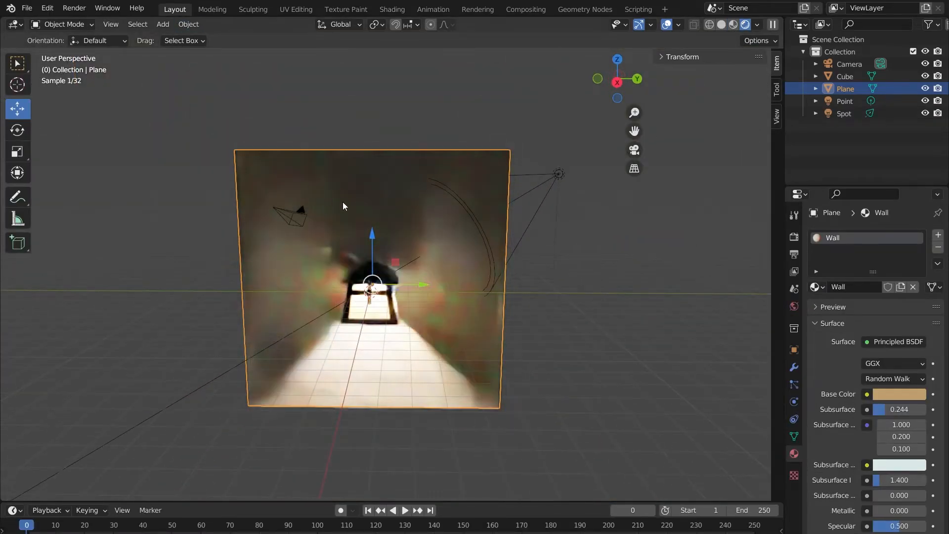
Step: Through the camera view, move the camera to about X 8.32 m, Y -8.97 m and rotate it to X 72.9°, Z 64.9°
click(639, 152)
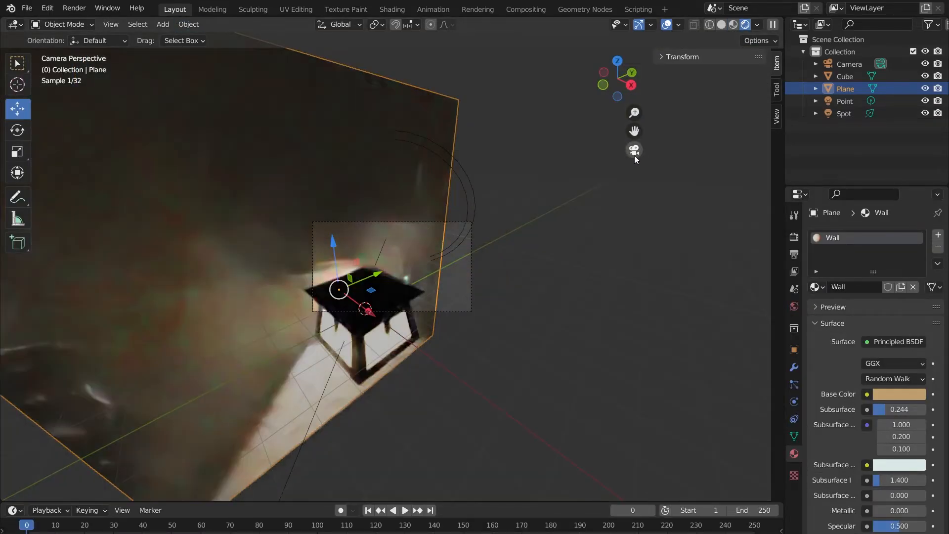
click(662, 55)
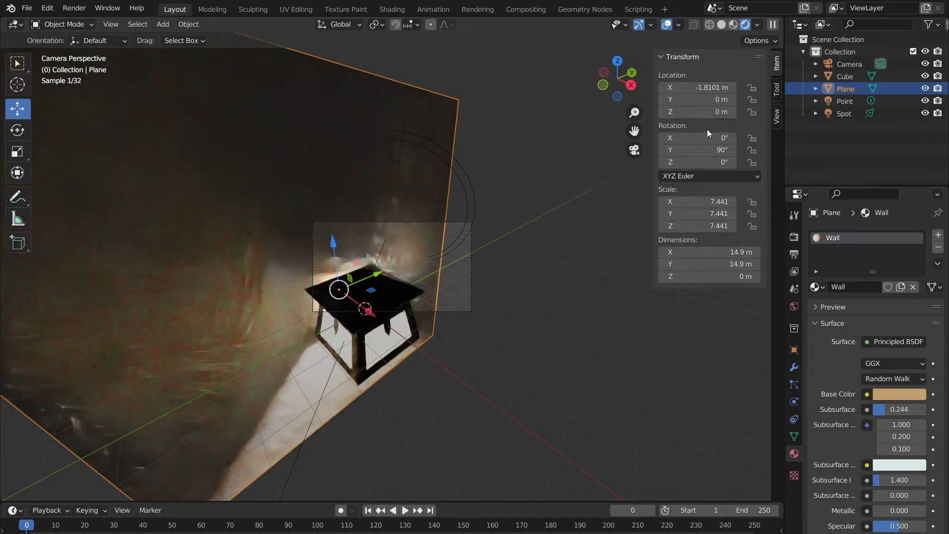
mouse_move(707, 87)
mouse_down()
mouse_move(688, 88)
mouse_move(724, 87)
mouse_up()
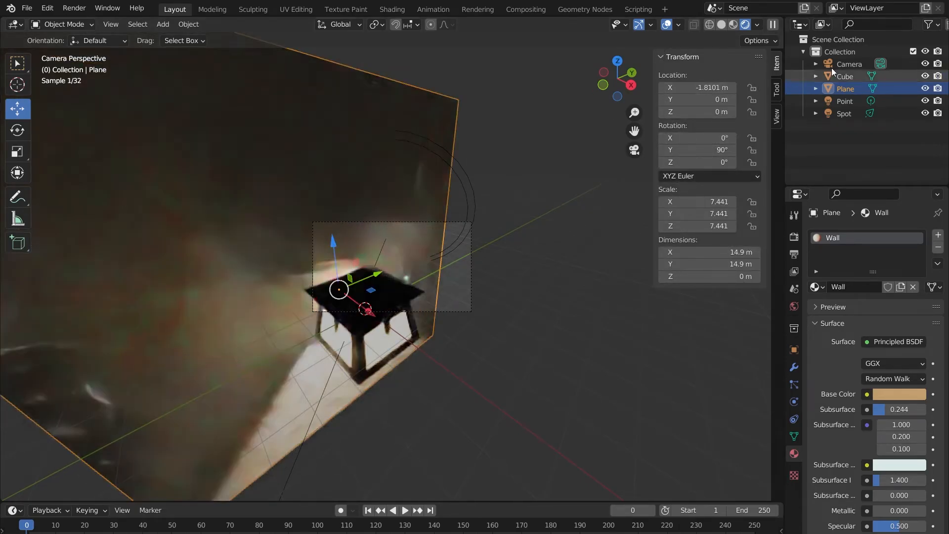
click(857, 65)
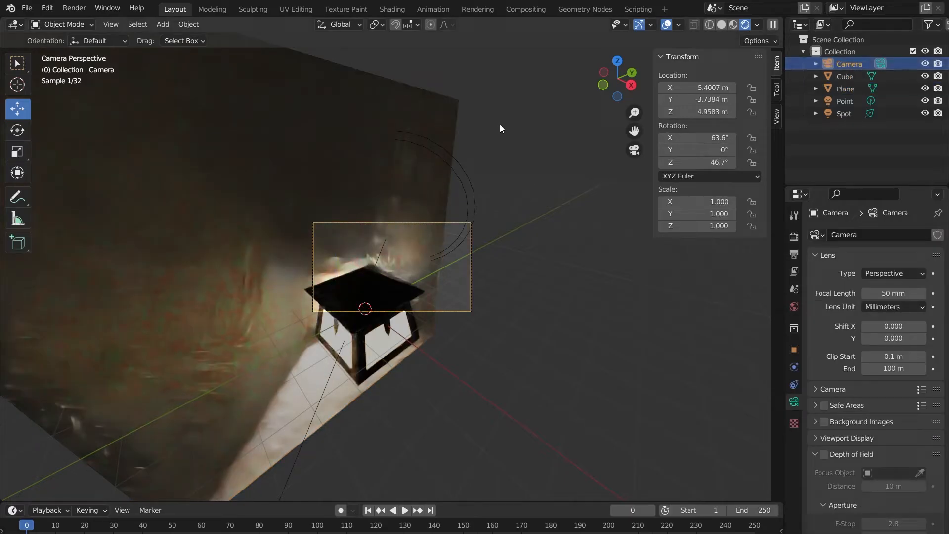
drag(707, 87, 756, 87)
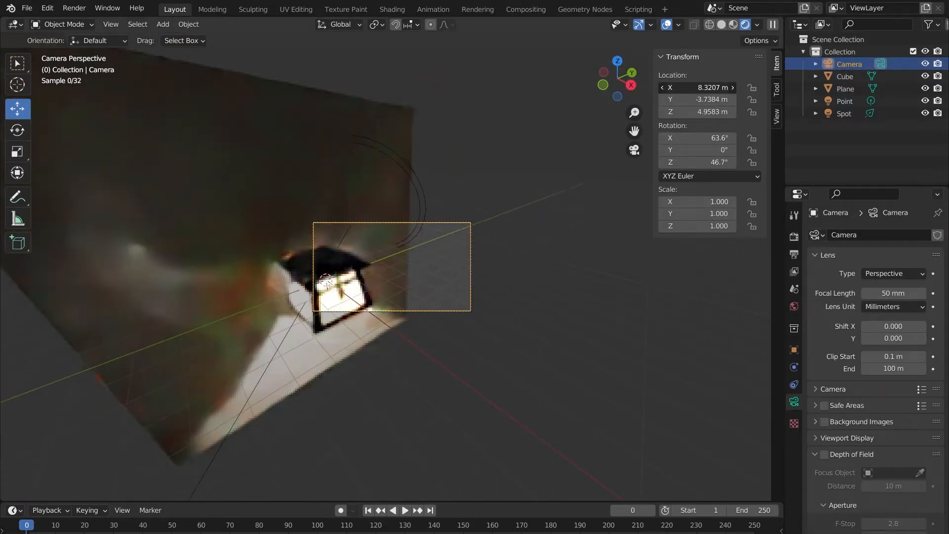
drag(702, 100, 603, 100)
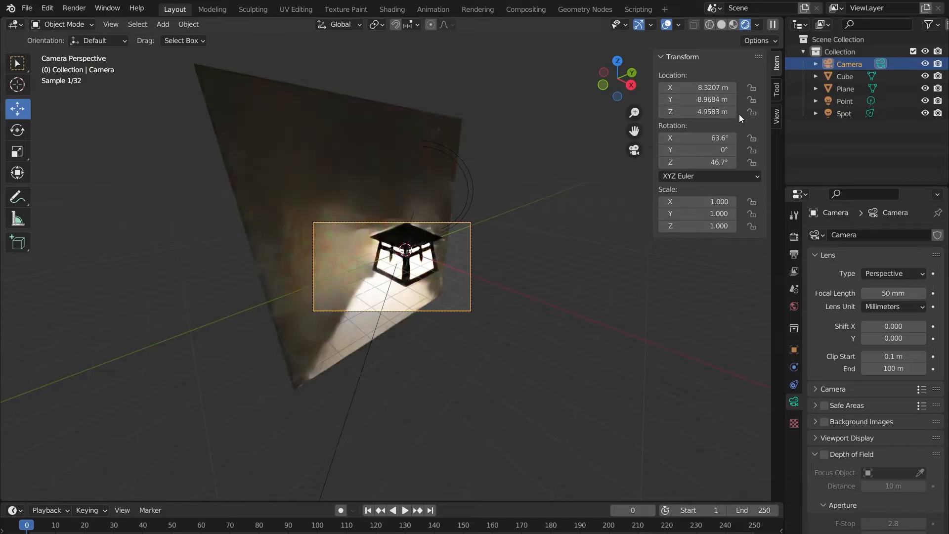
drag(698, 139, 766, 159)
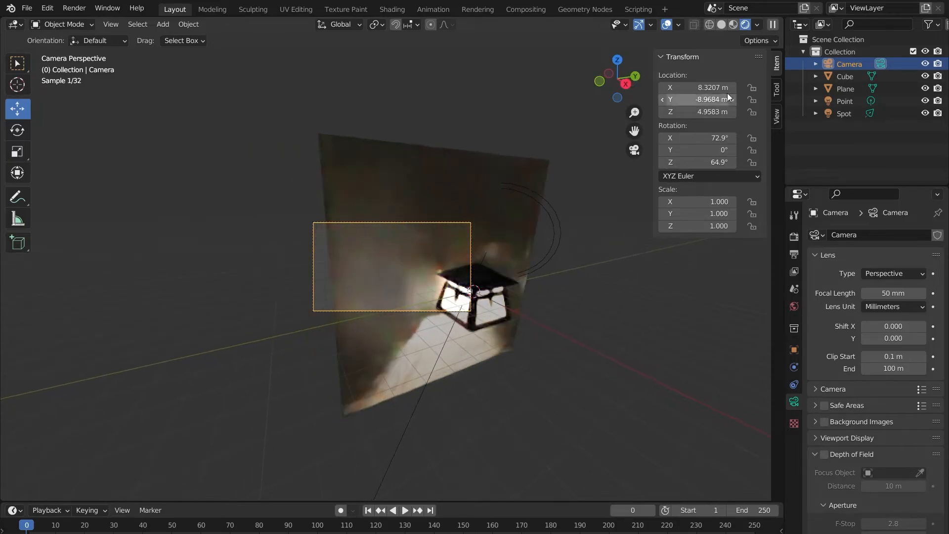
Step: Move the camera to about X 8.48 m, Y -4.93 m, Z 2.81 m so the lamp fills the frame
drag(702, 87, 662, 112)
drag(703, 81, 715, 112)
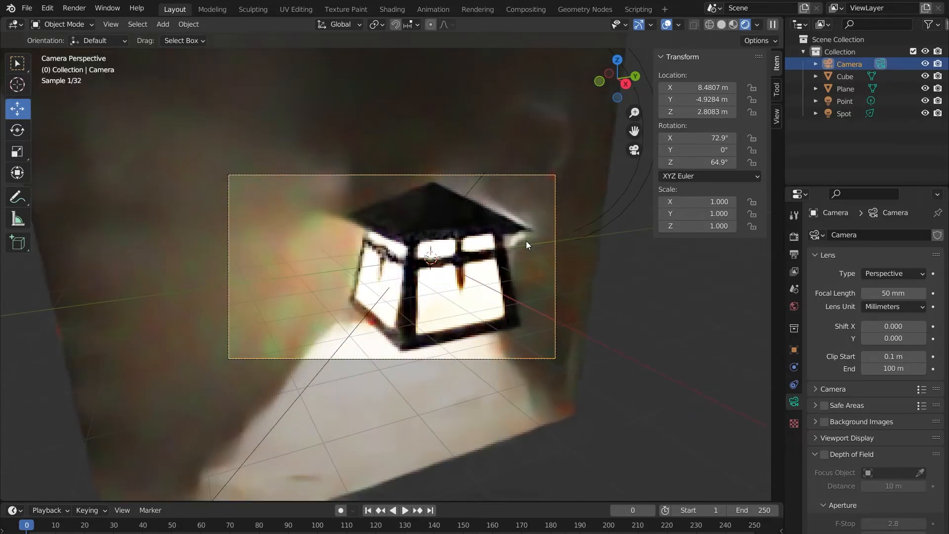
scroll(526, 241, up, 3)
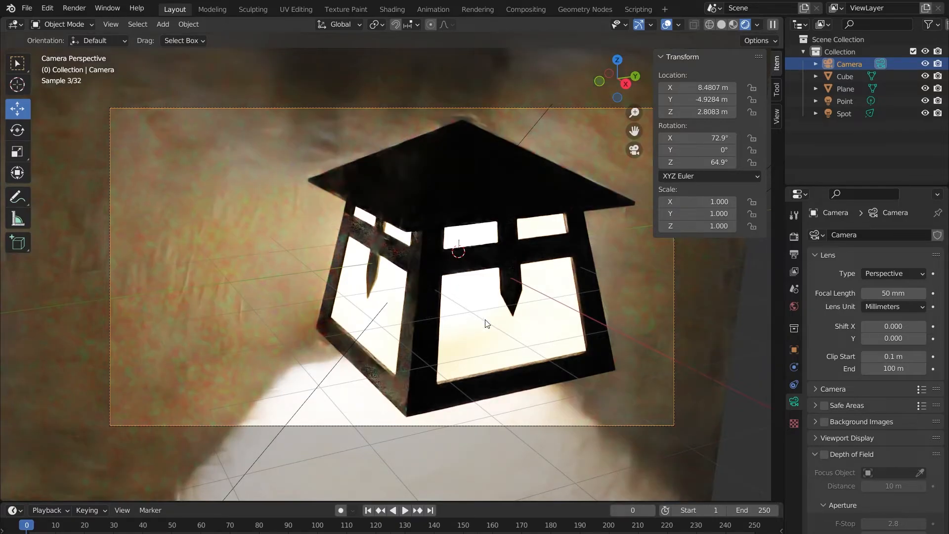
scroll(438, 260, down, 3)
Step: Leave the camera view and move the spot light in front of the wall, to about X 7.89 m, Y -6.49 m
middle_drag(438, 260, 418, 300)
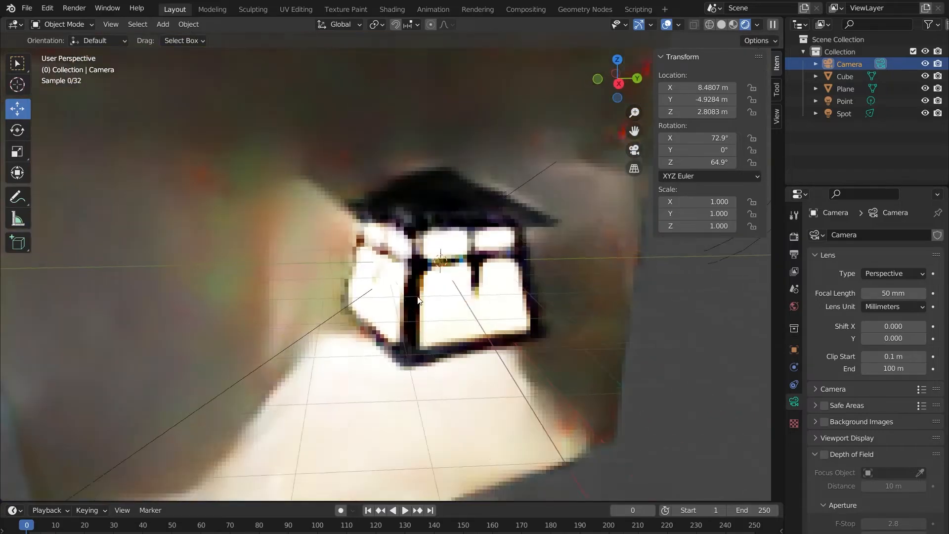
scroll(418, 300, down, 8)
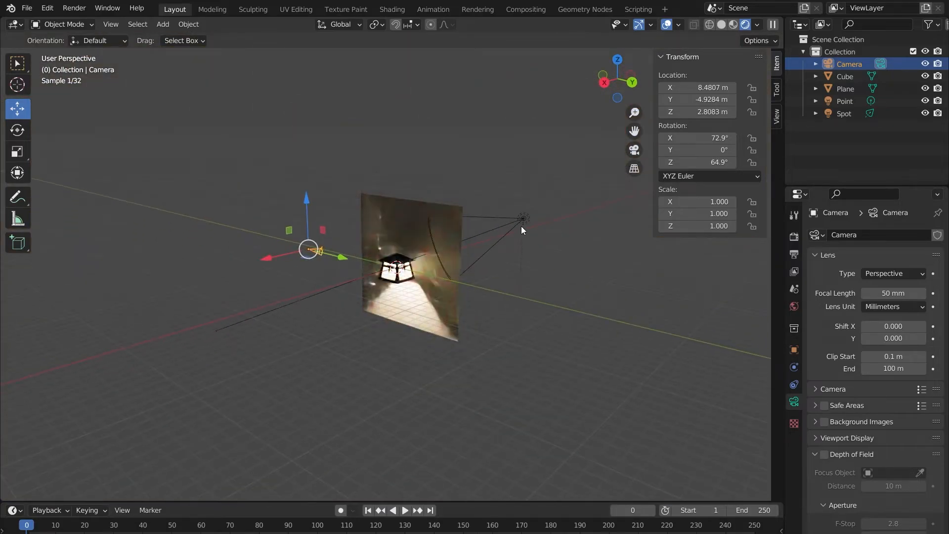
click(523, 219)
middle_drag(588, 231, 559, 297)
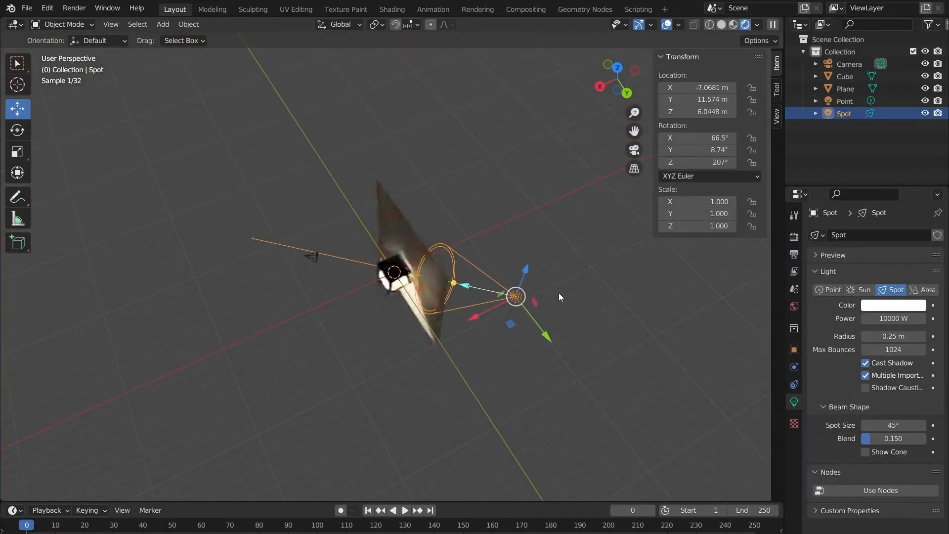
drag(515, 297, 290, 256)
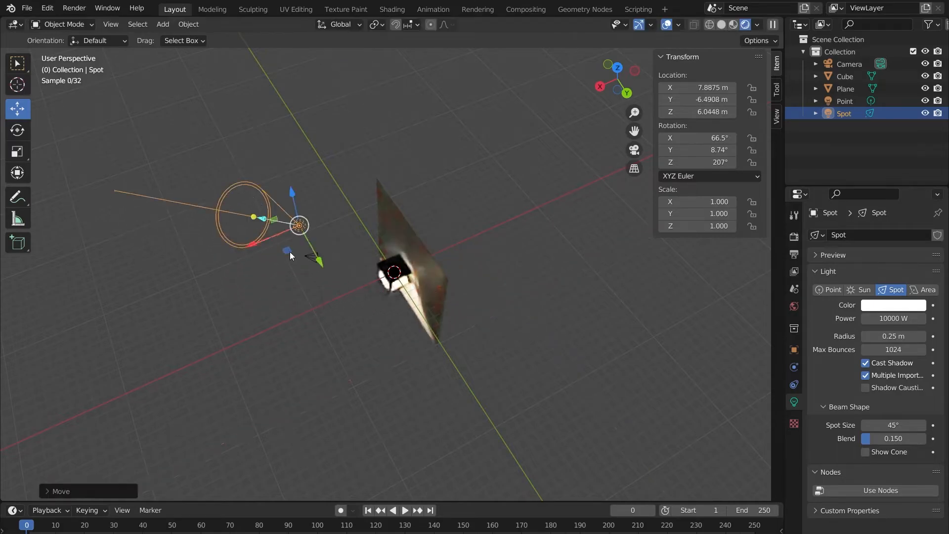
middle_drag(290, 255, 386, 299)
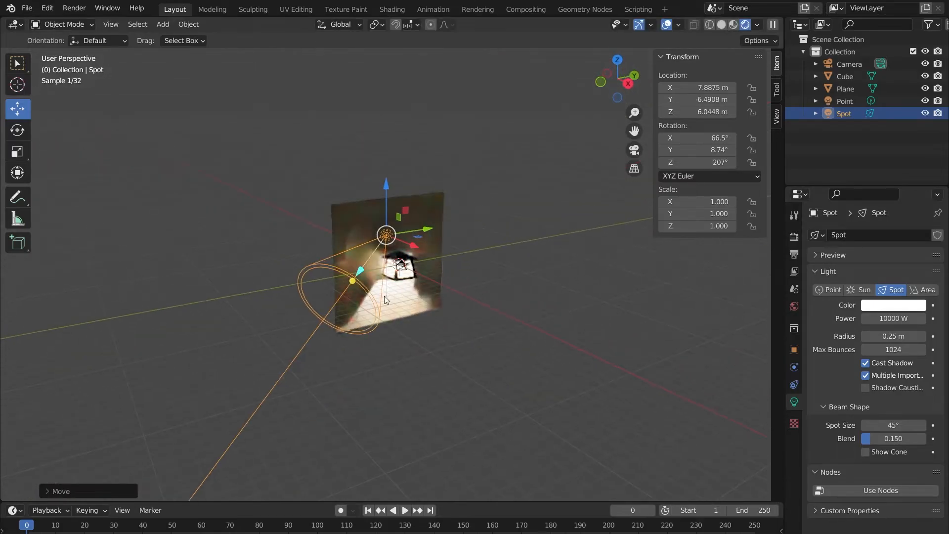
Step: Aim the spot light at the lamp and narrow its Spot Size to 1°
drag(352, 281, 398, 266)
middle_drag(398, 268, 378, 291)
drag(375, 266, 299, 320)
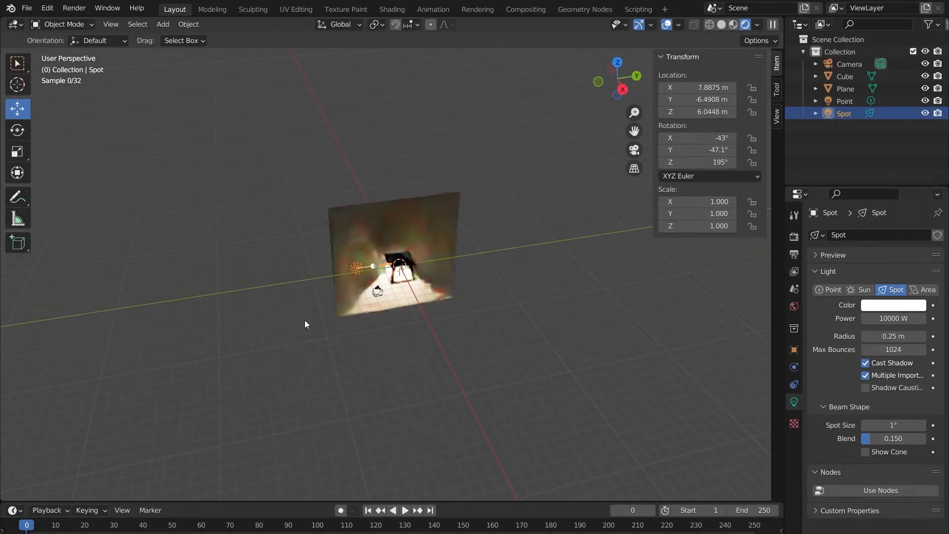
Step: Move the spot light farther out to about X 10.32 m, Y -13.56 m, Z 11.15 m and aim it at the lamp again
middle_drag(337, 310, 319, 265)
drag(319, 266, 245, 259)
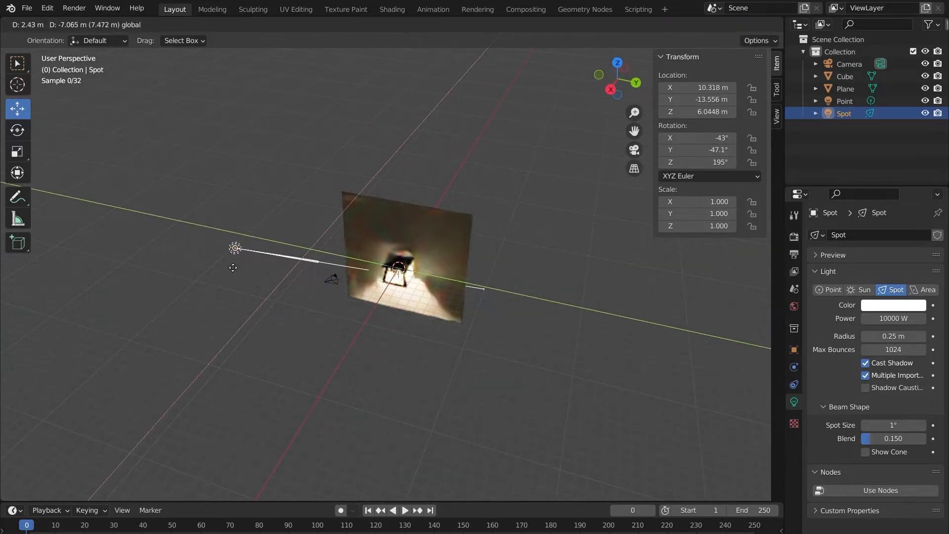
middle_drag(245, 259, 376, 286)
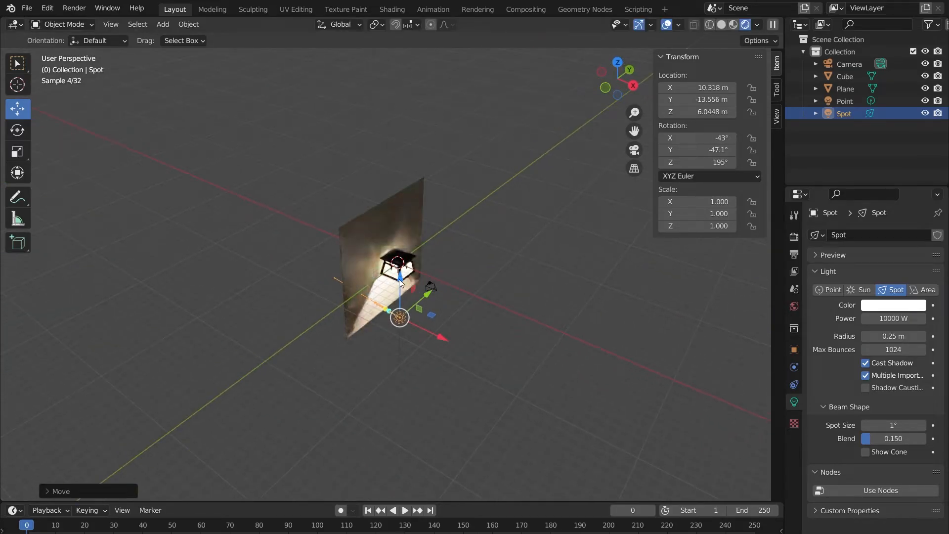
drag(401, 299, 410, 221)
middle_drag(442, 236, 414, 252)
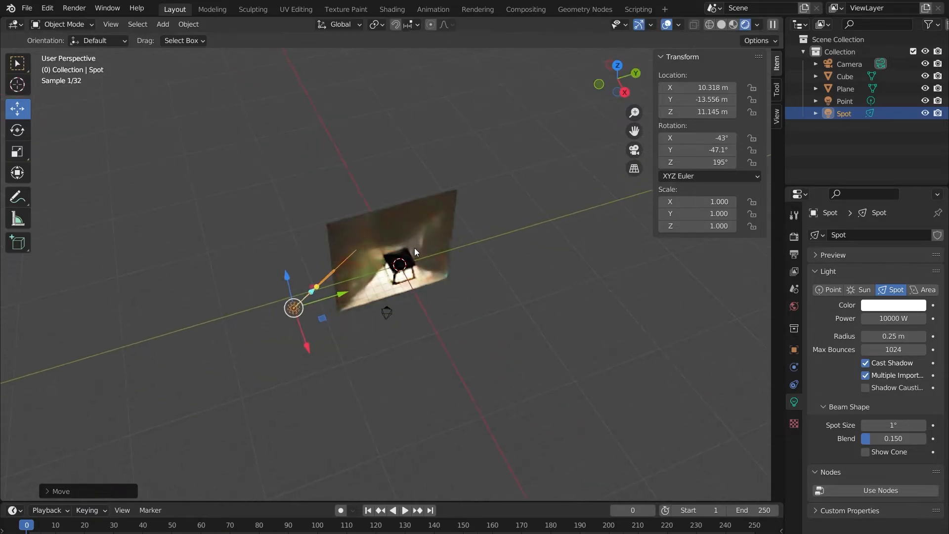
drag(319, 288, 413, 270)
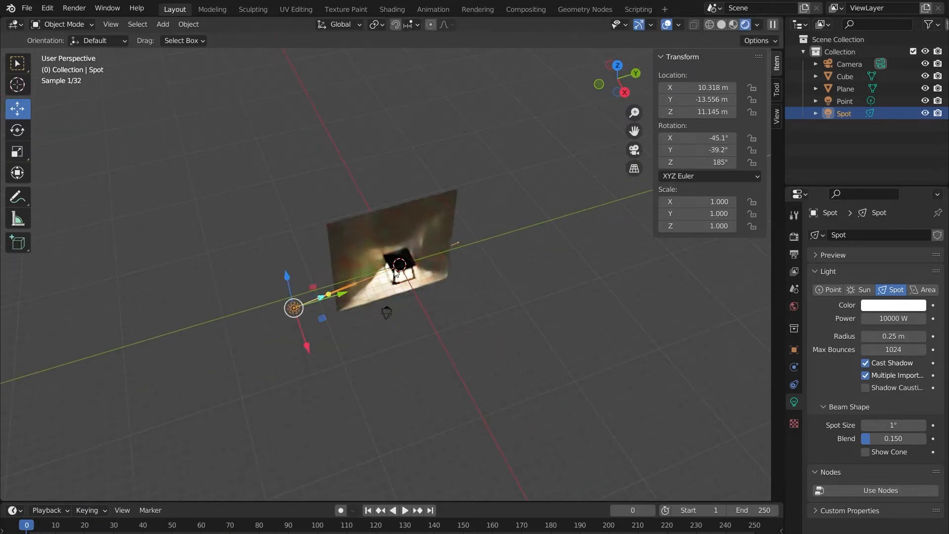
Step: Lower the Power of the point light inside the lamp, trying 20000 W and settling on 5000 W
mouse_move(413, 270)
middle_down()
mouse_move(414, 239)
mouse_move(472, 243)
mouse_move(411, 239)
mouse_move(411, 251)
middle_up()
scroll(415, 248, up, 5)
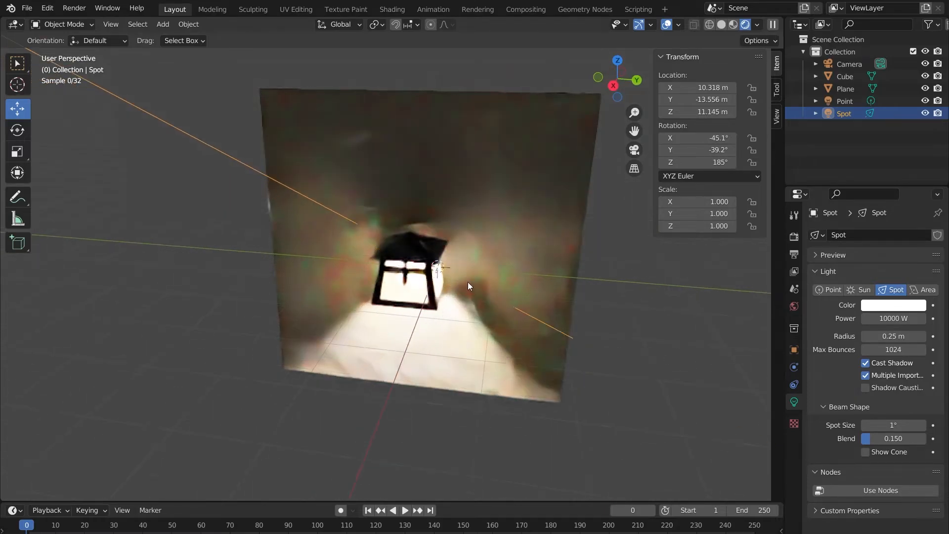
scroll(468, 282, up, 3)
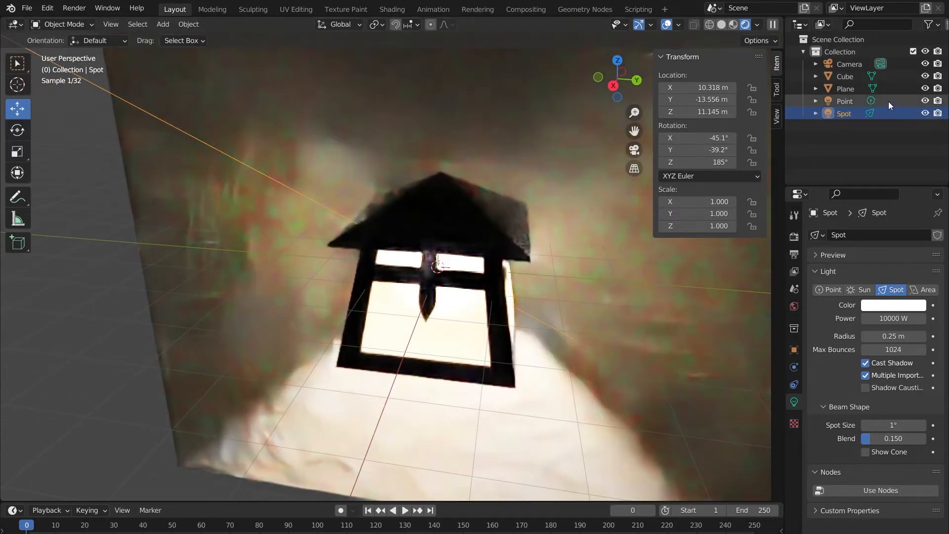
click(888, 101)
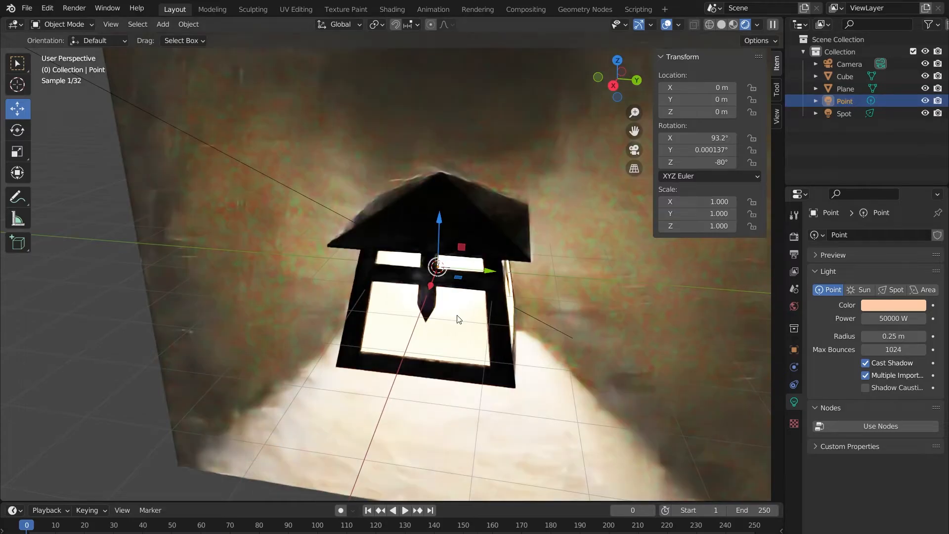
click(900, 322)
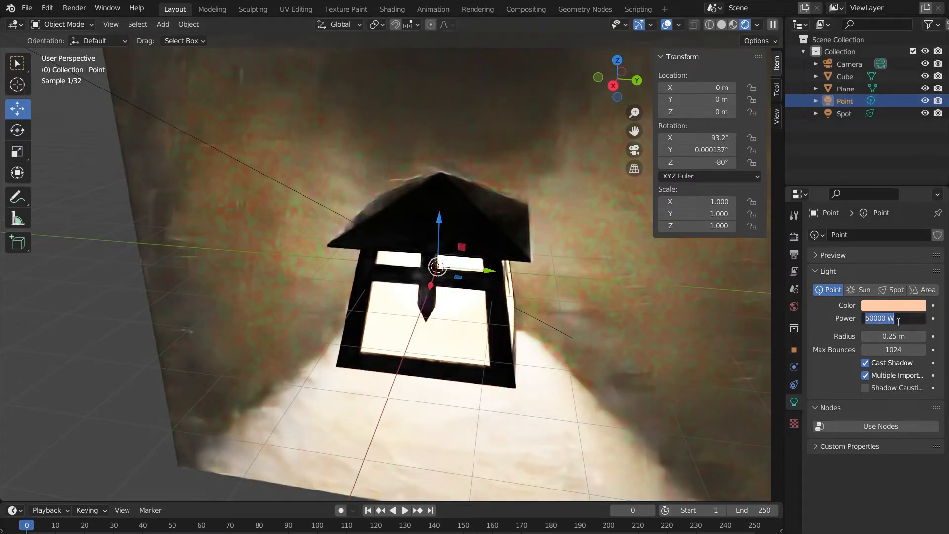
text(20000)
key(Return)
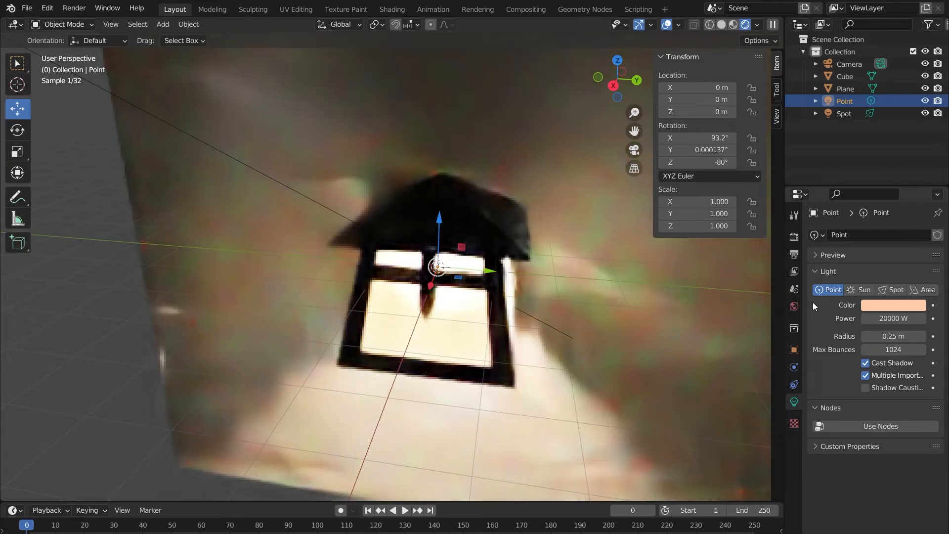
click(887, 324)
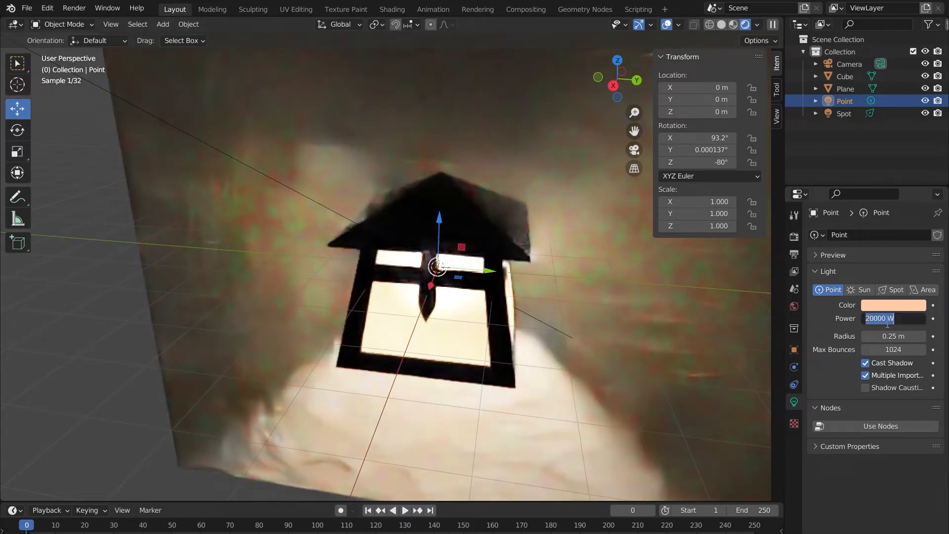
text(5000)
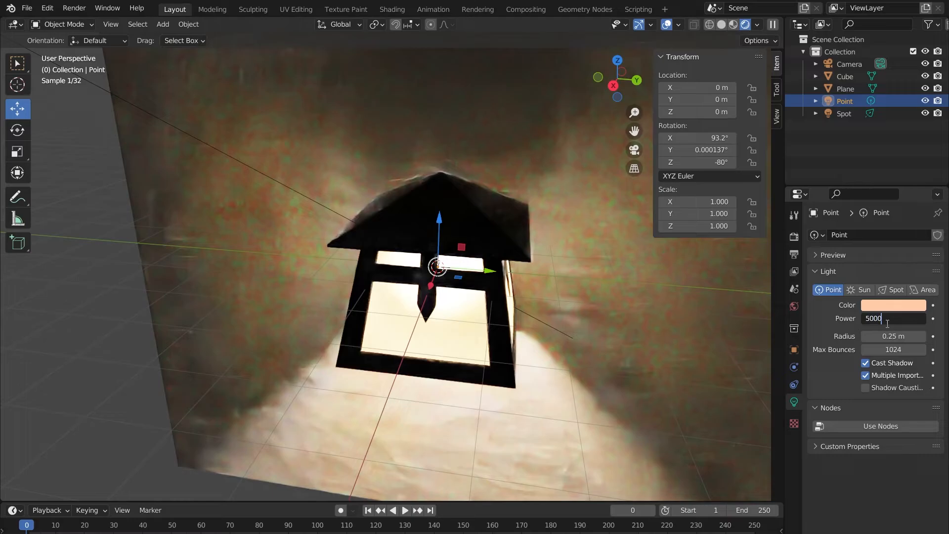
key(Return)
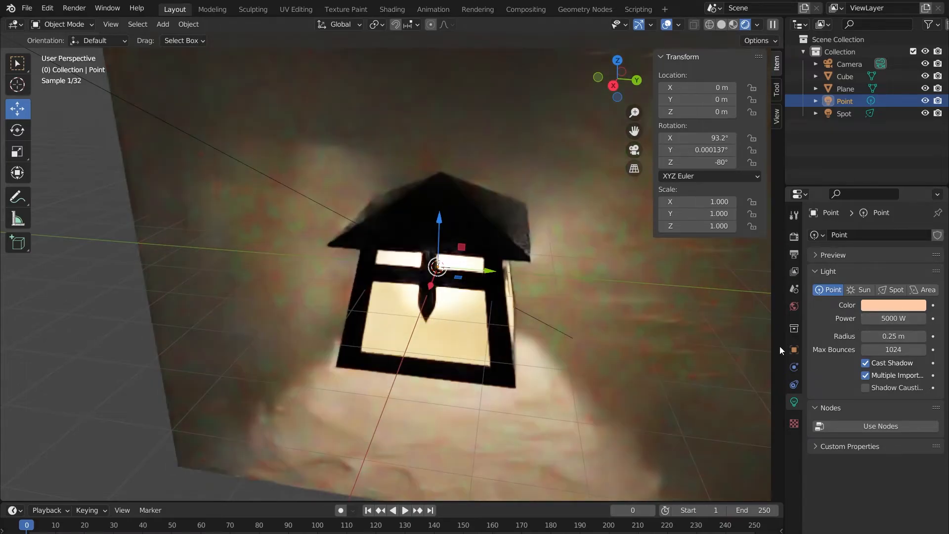
middle_drag(626, 345, 648, 330)
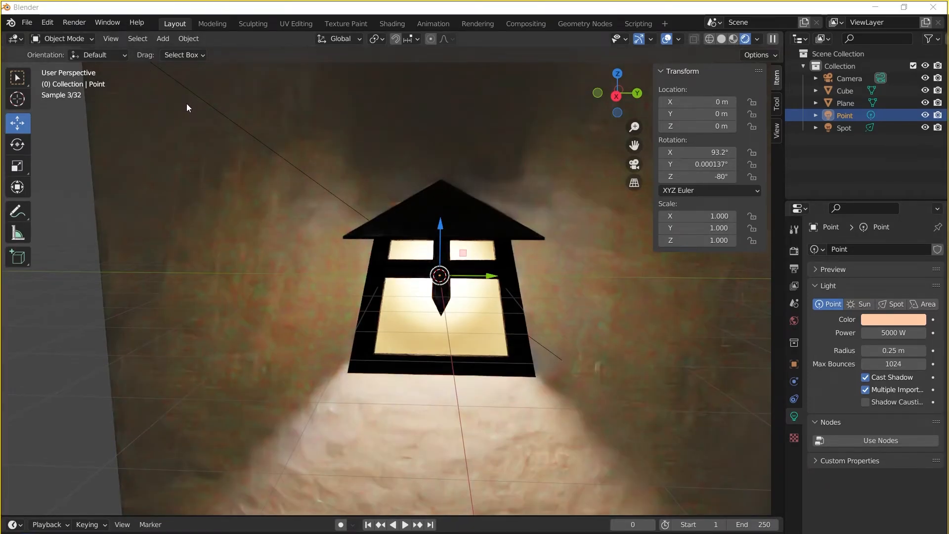
Step: Render a test image from the camera and stop it partway
click(67, 22)
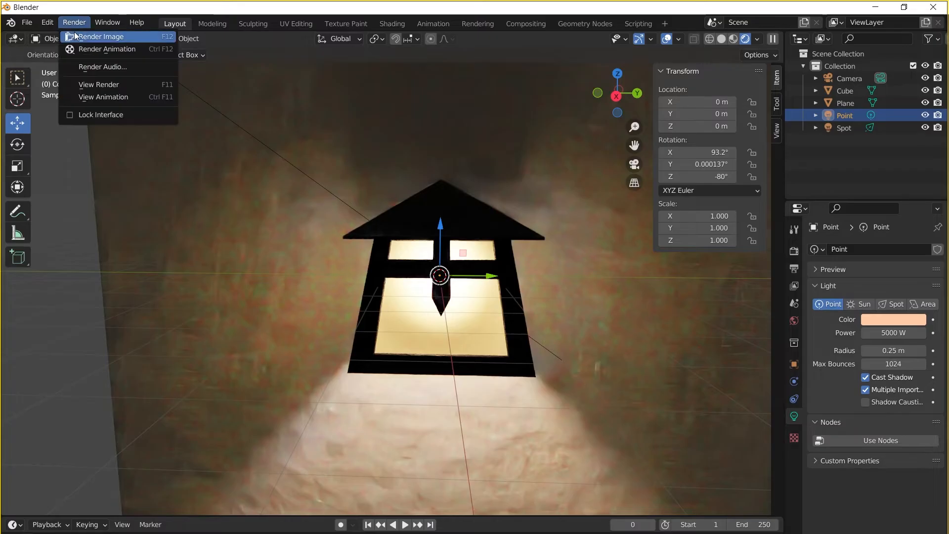
click(89, 35)
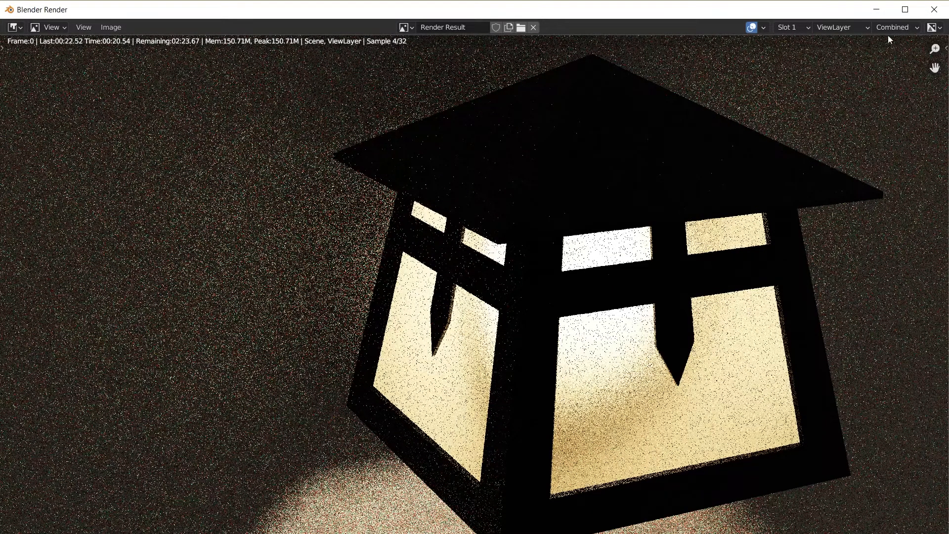
key(Escape)
Step: Set the Cycles Max Samples to 10 for both the viewport and the final render
click(793, 252)
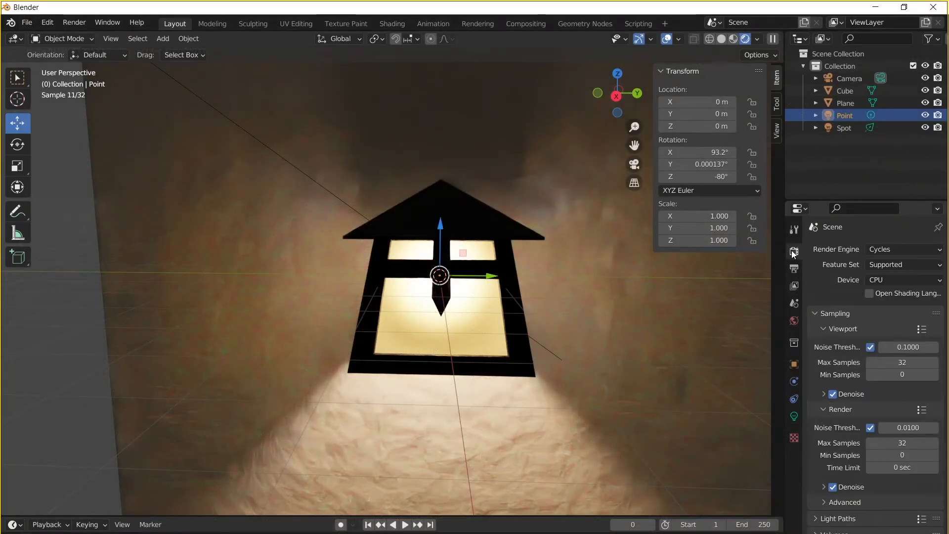
scroll(893, 309, down, 4)
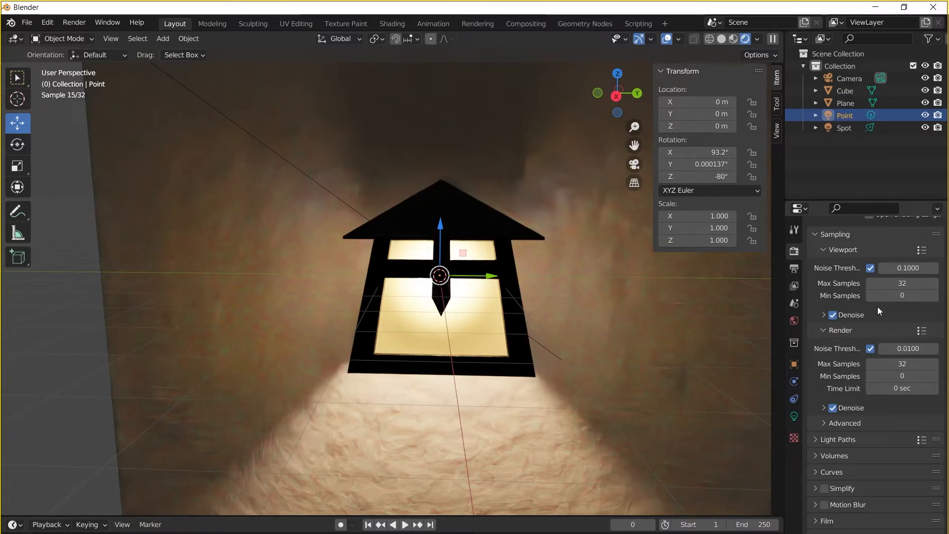
click(885, 284)
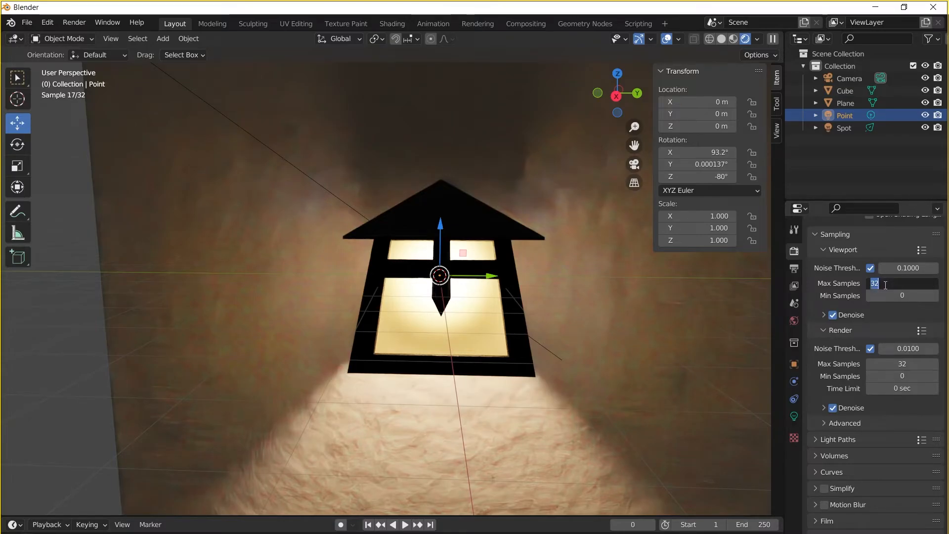
text(10)
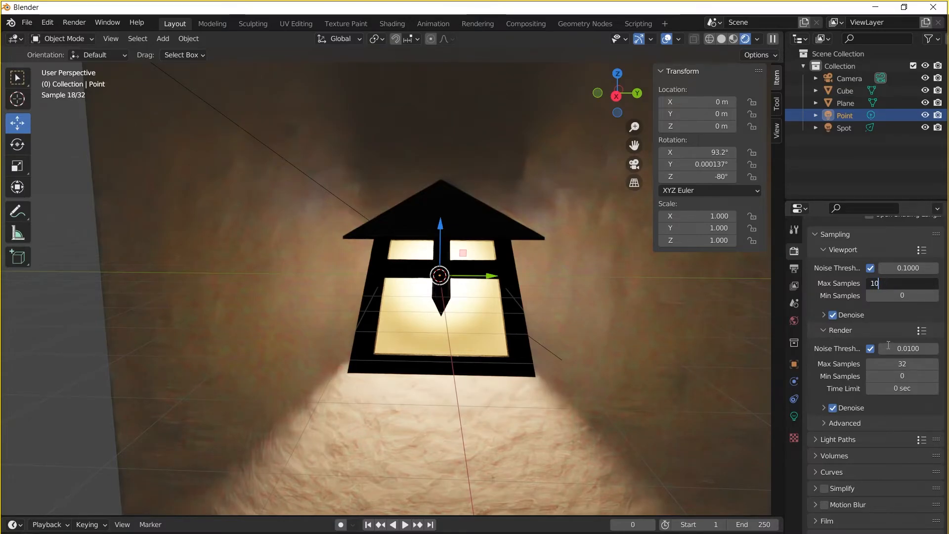
key(Return)
click(896, 365)
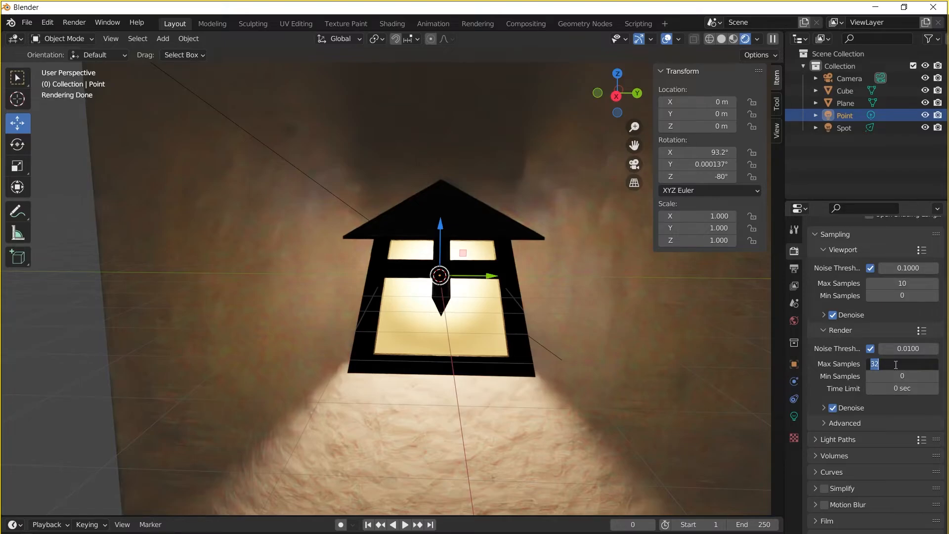
text(10)
key(Return)
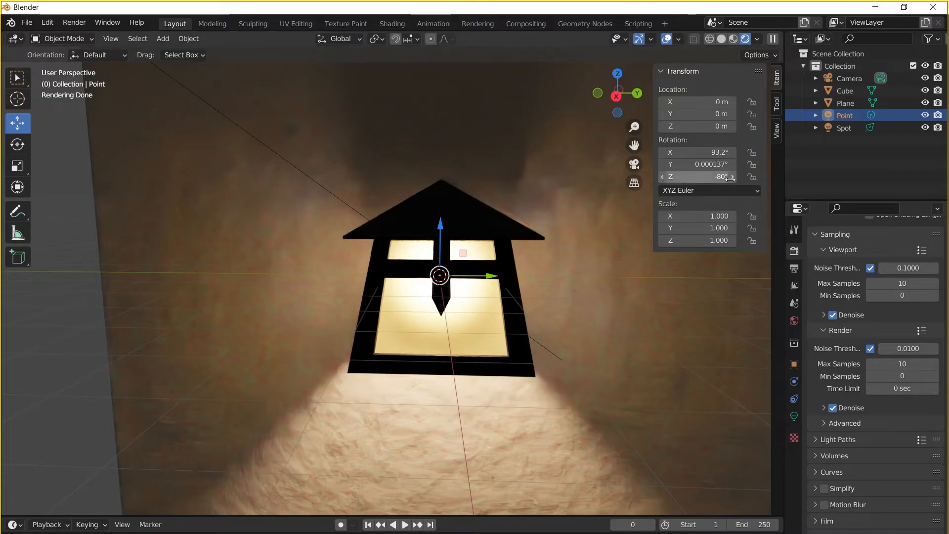
Step: Try the Eevee render engine on the scene and switch back to Cycles
scroll(879, 267, up, 4)
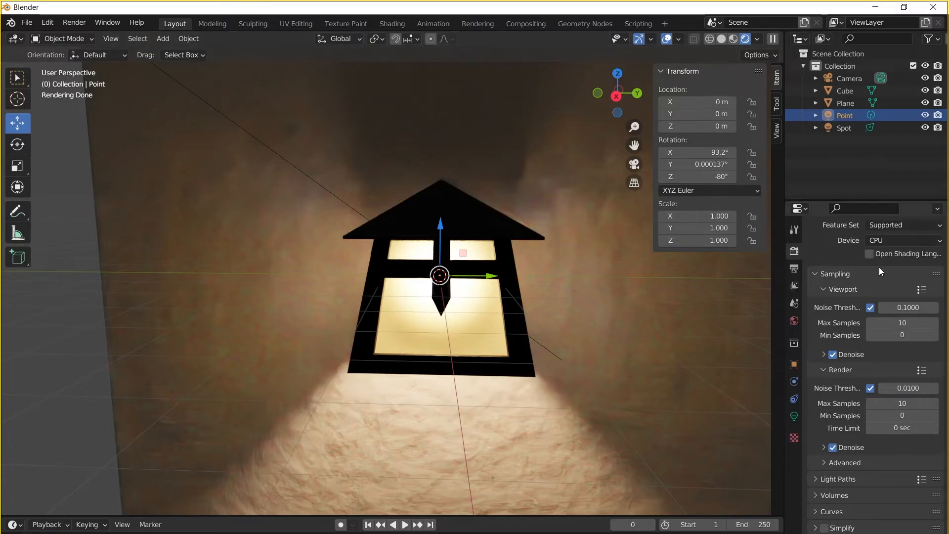
click(880, 249)
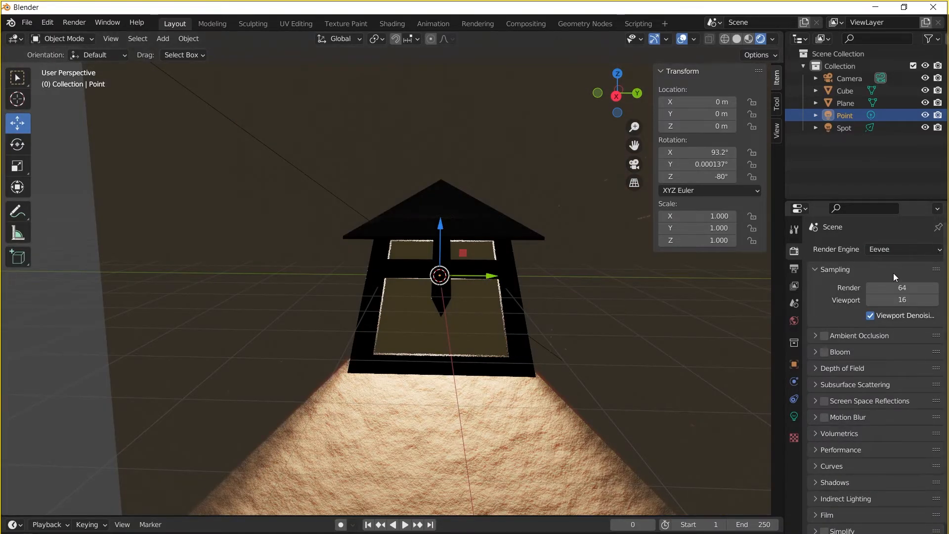
click(892, 248)
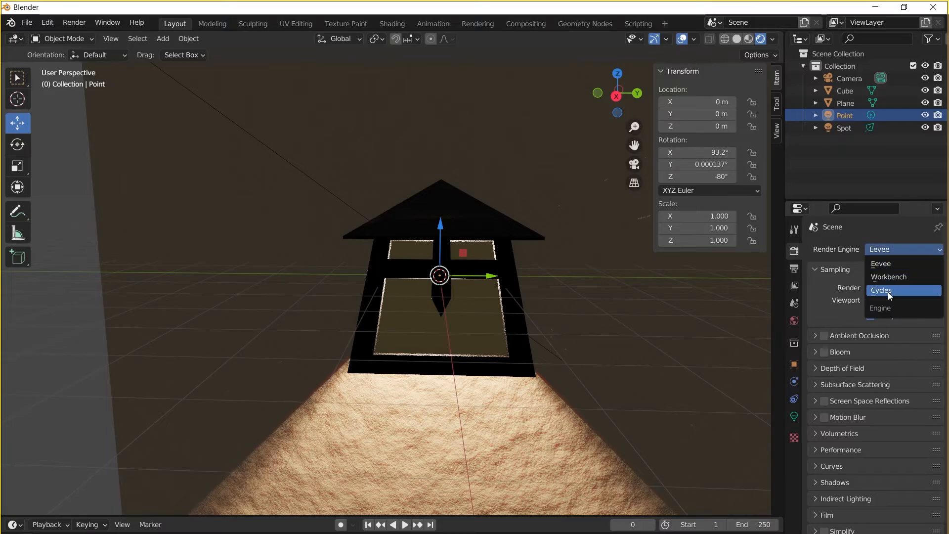
click(888, 292)
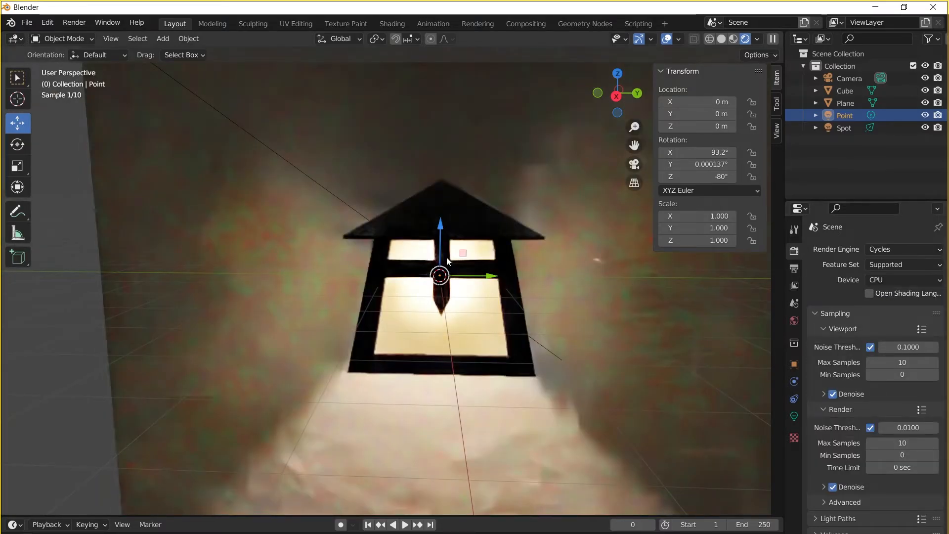
Step: Render the full camera image with the reduced samples, inspect the whole frame and close the render window
click(75, 22)
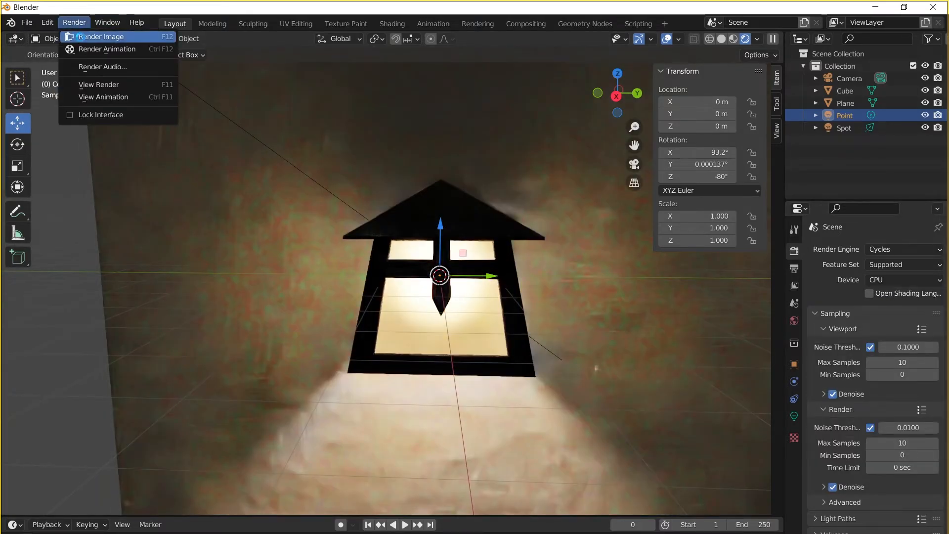
click(81, 36)
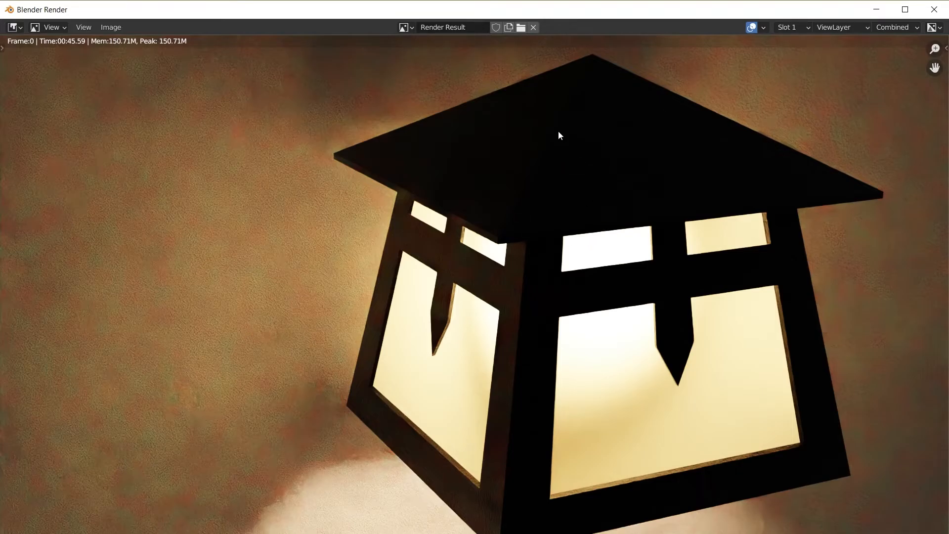
scroll(555, 200, down, 4)
scroll(552, 197, up, 3)
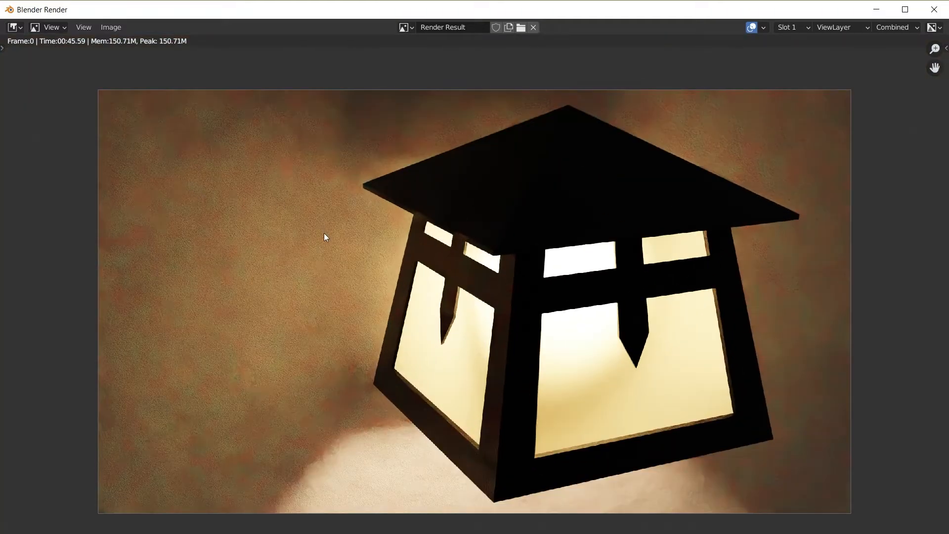
click(99, 31)
click(934, 10)
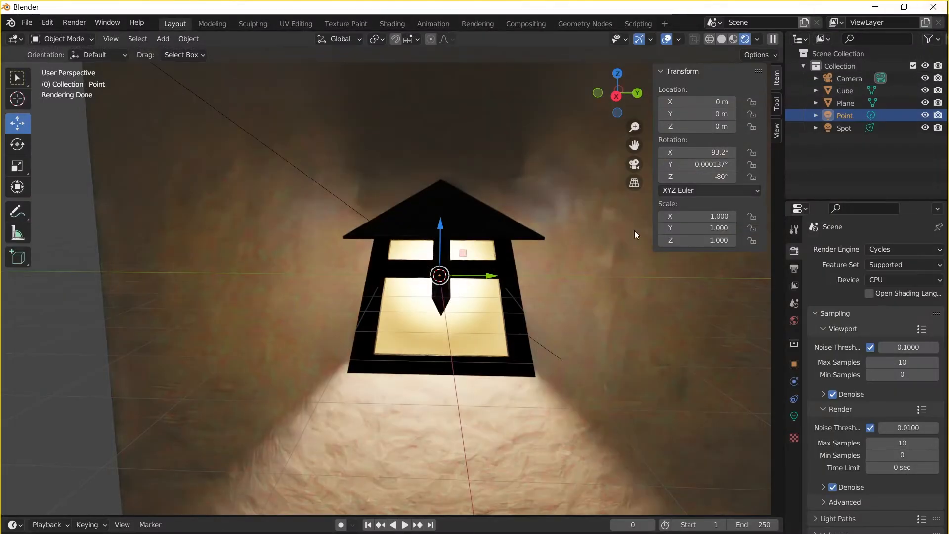
Step: Widen the spot light's cone to about 57.8° so it lights the whole wall around the lamp
scroll(526, 231, down, 5)
mouse_move(526, 231)
middle_down()
mouse_move(408, 228)
mouse_move(528, 247)
middle_up()
scroll(403, 231, down, 2)
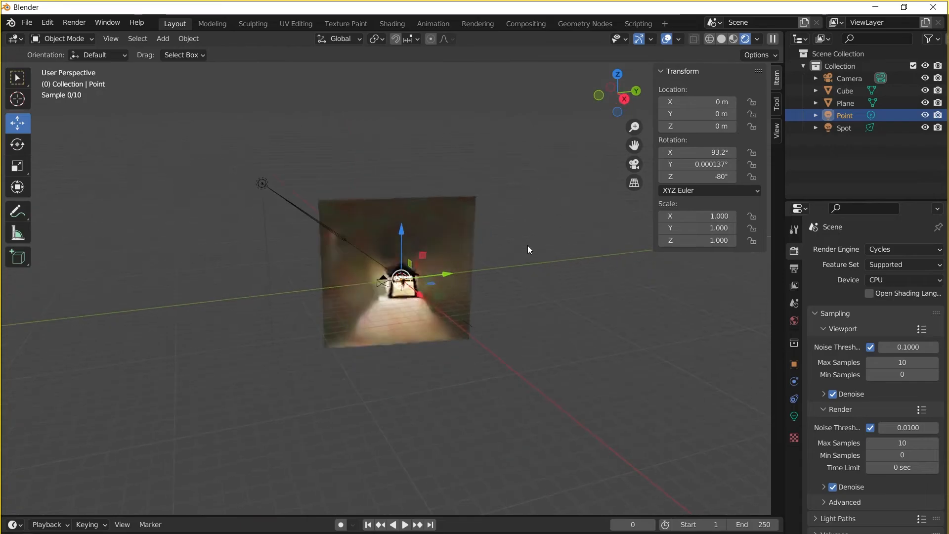
click(262, 185)
middle_drag(350, 206, 271, 203)
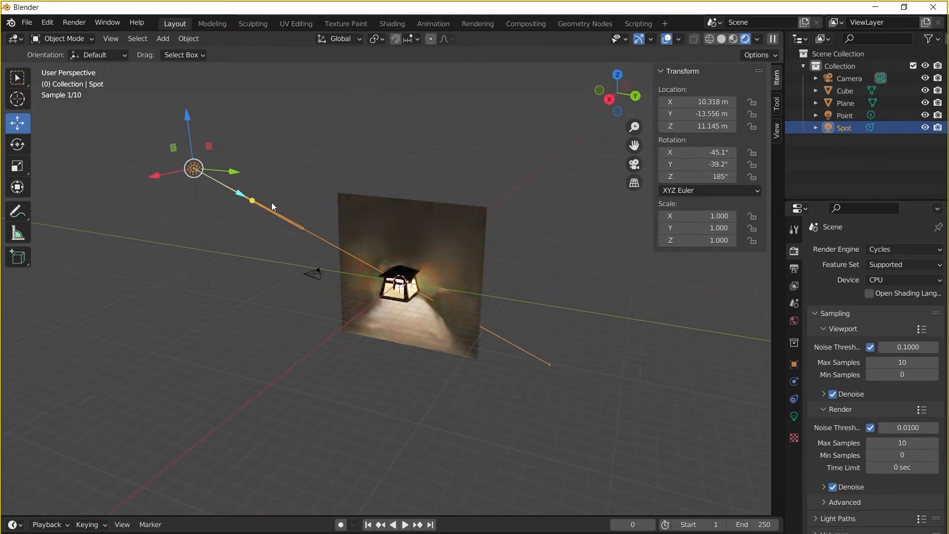
mouse_move(250, 198)
mouse_down()
mouse_move(222, 185)
mouse_move(277, 206)
mouse_move(247, 195)
mouse_up()
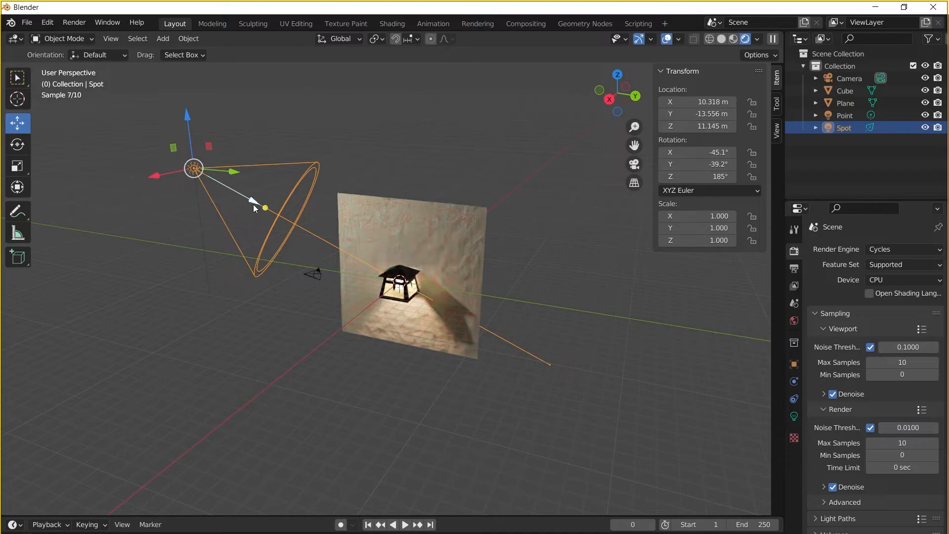
mouse_move(253, 204)
mouse_down()
mouse_move(241, 190)
mouse_move(246, 205)
mouse_move(290, 224)
mouse_move(230, 203)
mouse_move(241, 214)
mouse_up()
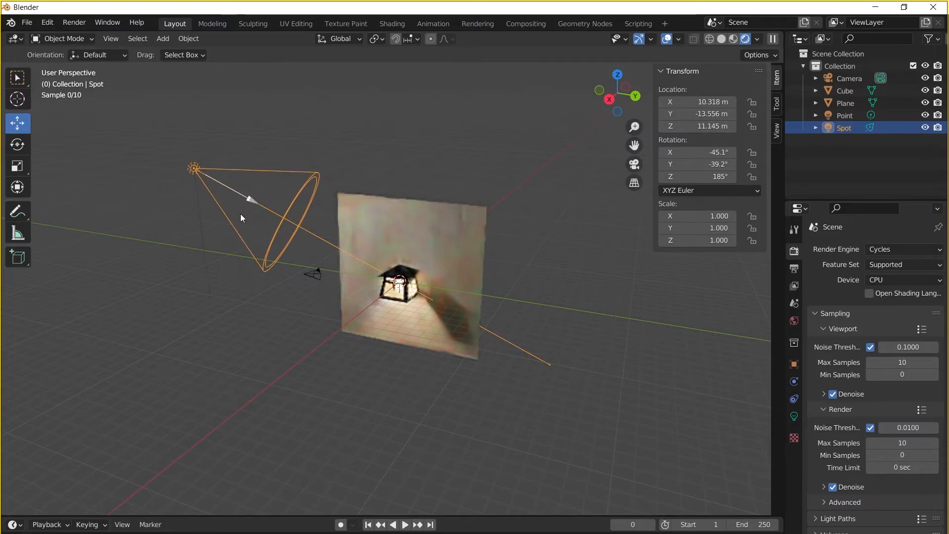
Step: Examine the lamp's shadow on the wall and the node setup of the wall plane's material
middle_drag(425, 226, 460, 228)
scroll(511, 238, up, 3)
scroll(459, 228, up, 4)
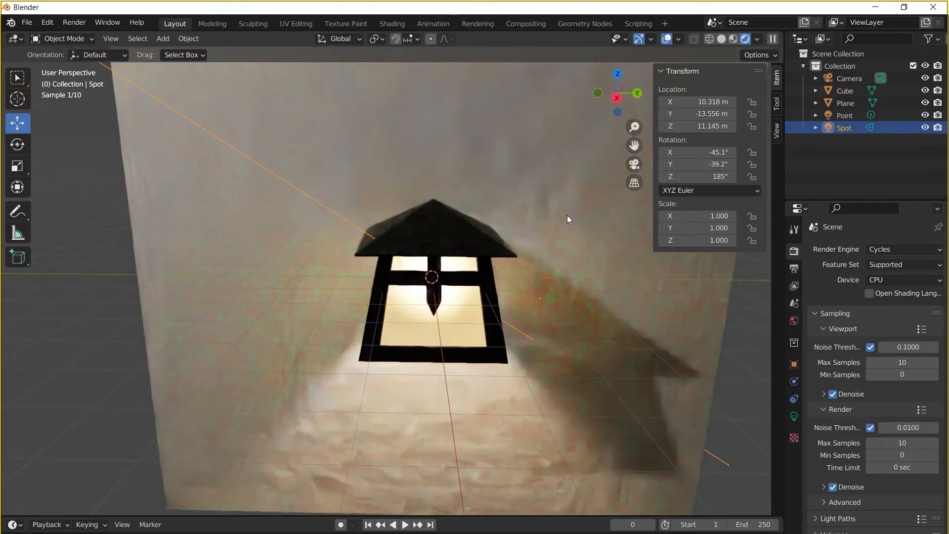
middle_drag(428, 142, 477, 161)
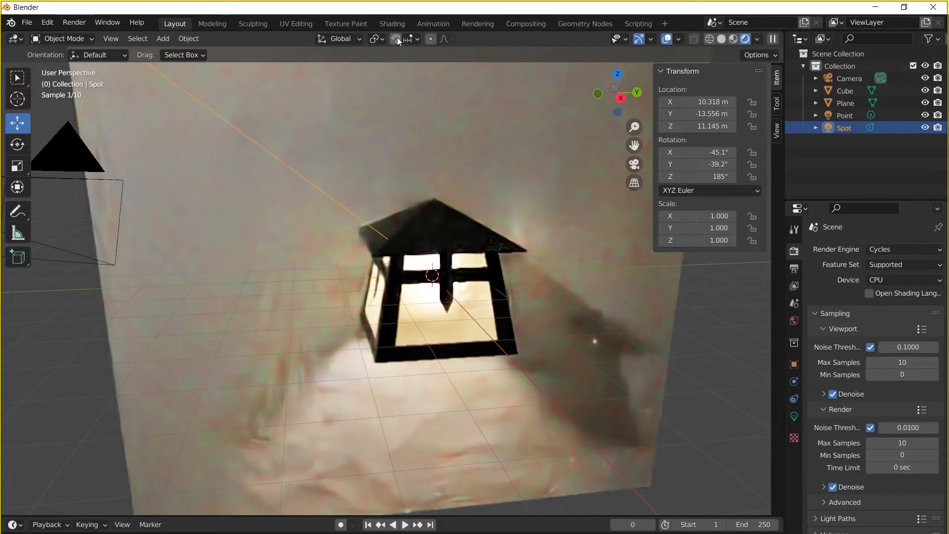
click(394, 24)
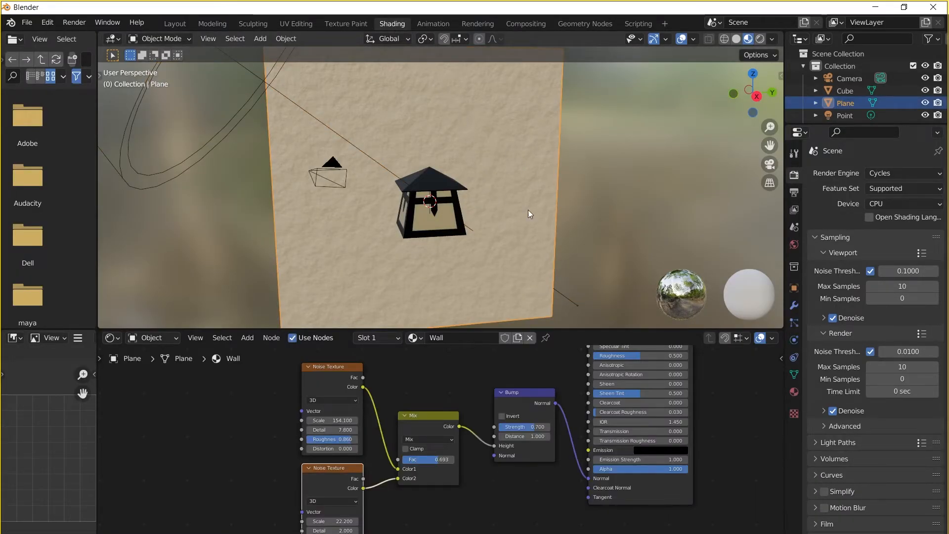
scroll(507, 364, down, 2)
click(414, 338)
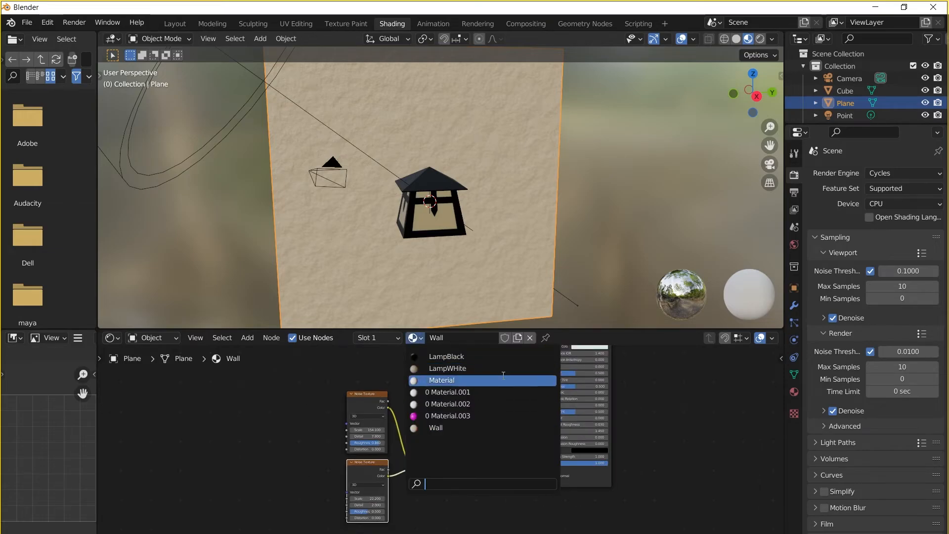
key(Escape)
scroll(565, 421, up, 4)
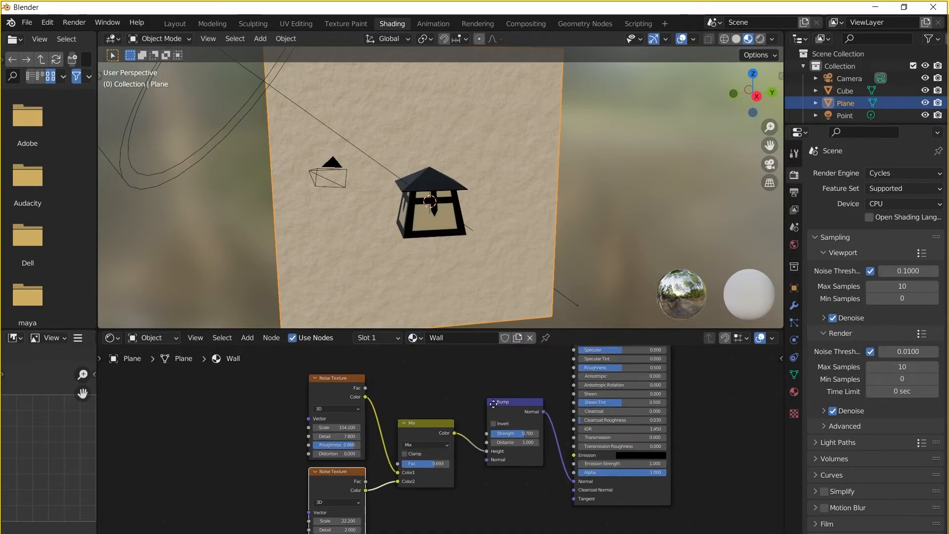
scroll(565, 422, up, 1)
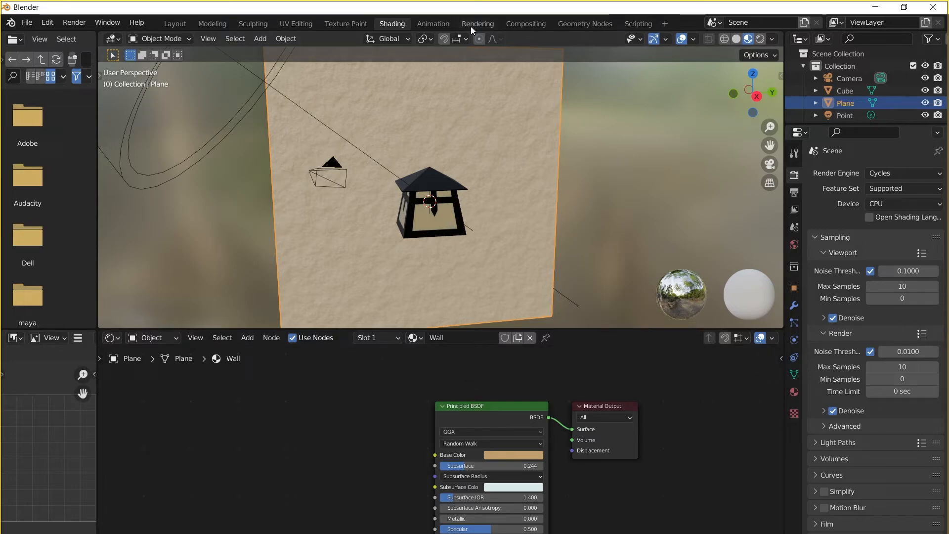
Step: Assign the LampWHite material to the wall plane and lighten its Subsurface Color to a paler pink
click(414, 338)
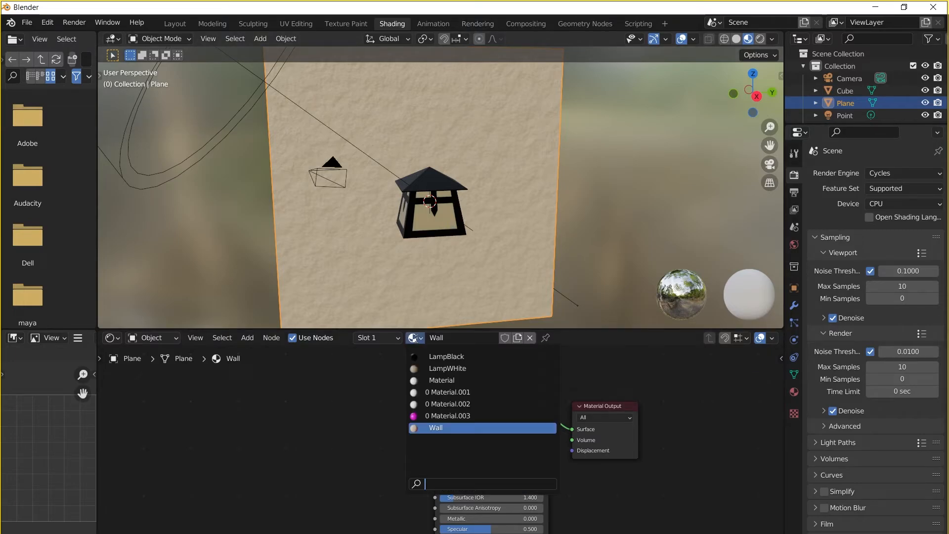
click(437, 369)
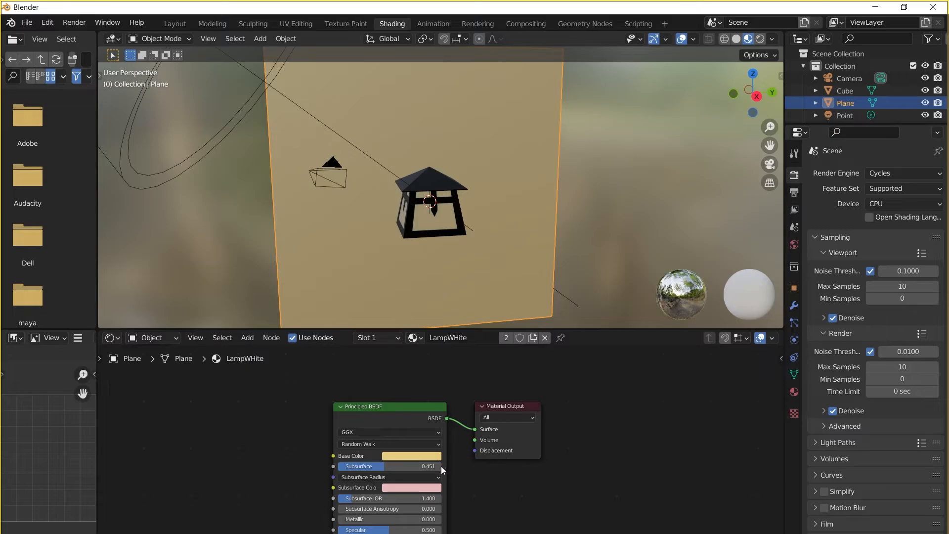
scroll(448, 442, down, 4)
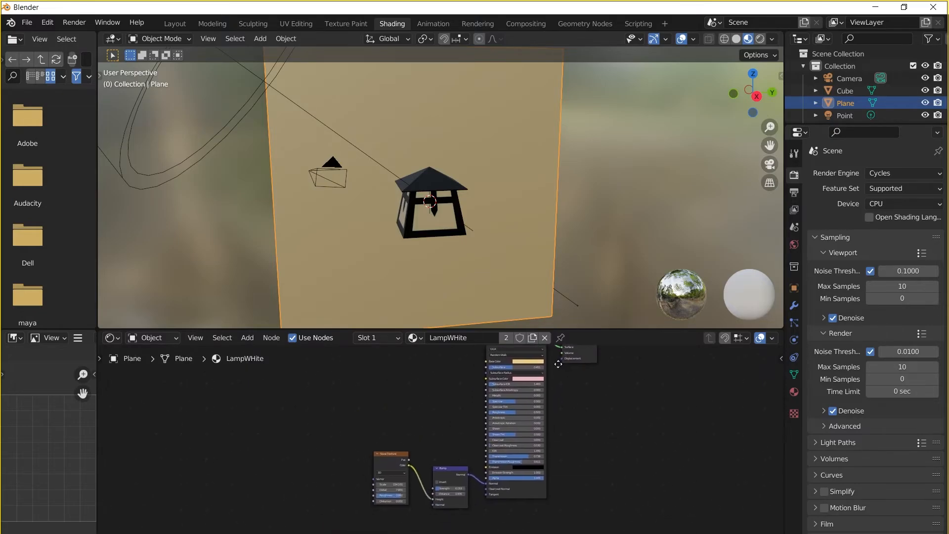
scroll(508, 417, up, 5)
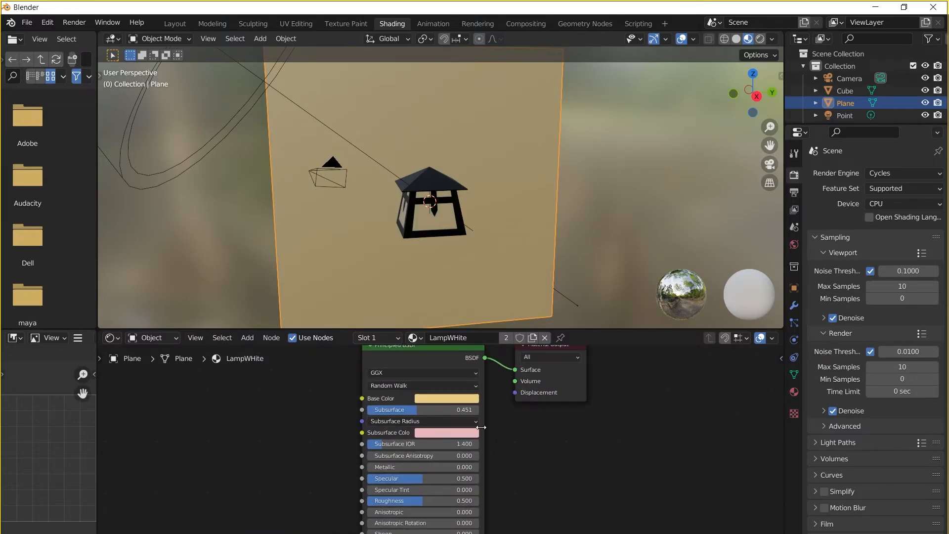
click(469, 433)
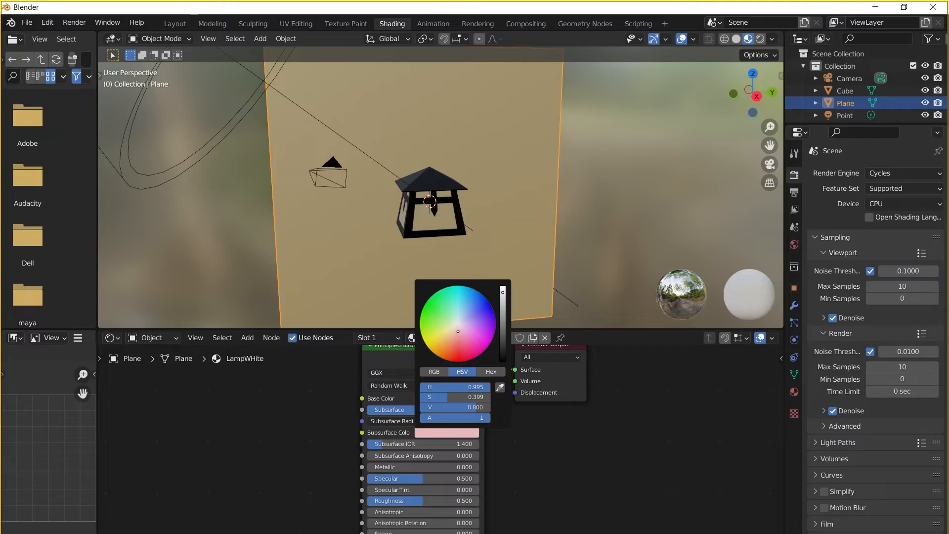
click(457, 328)
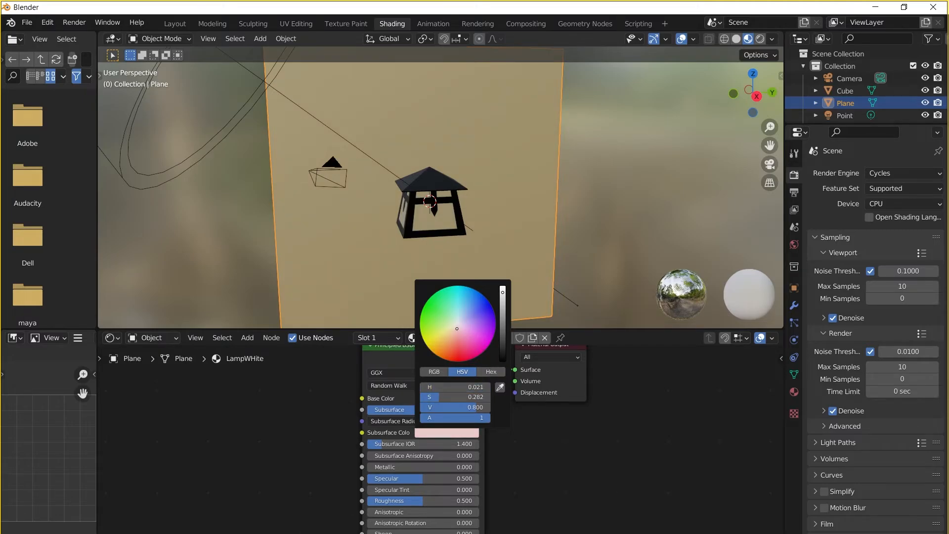
click(457, 327)
Step: Return to the Layout workspace and examine the rendered lamp against the changed wall material
middle_drag(517, 228, 429, 228)
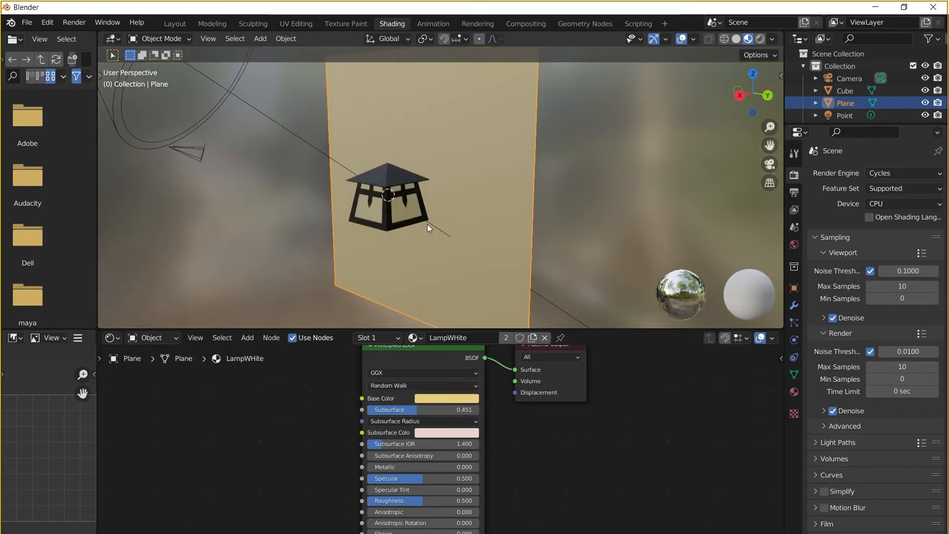
click(180, 24)
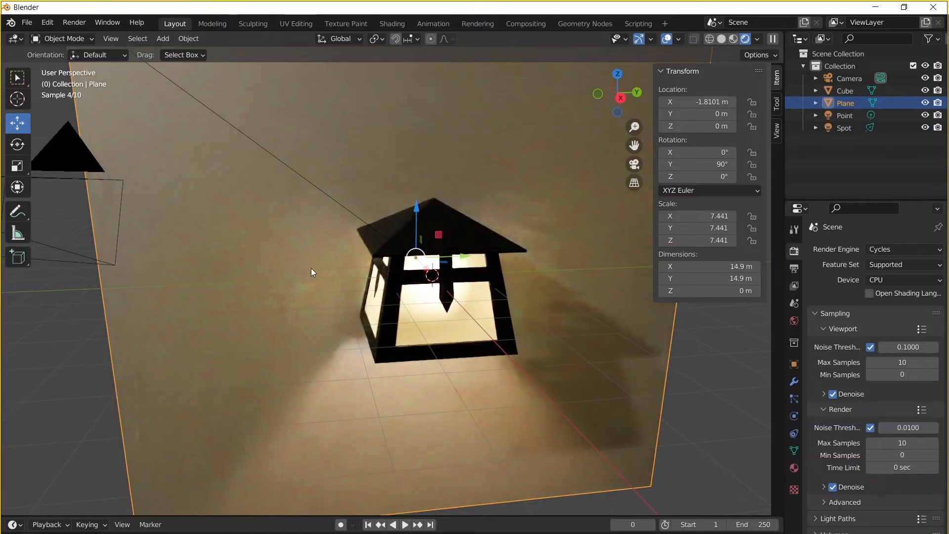
scroll(315, 261, up, 2)
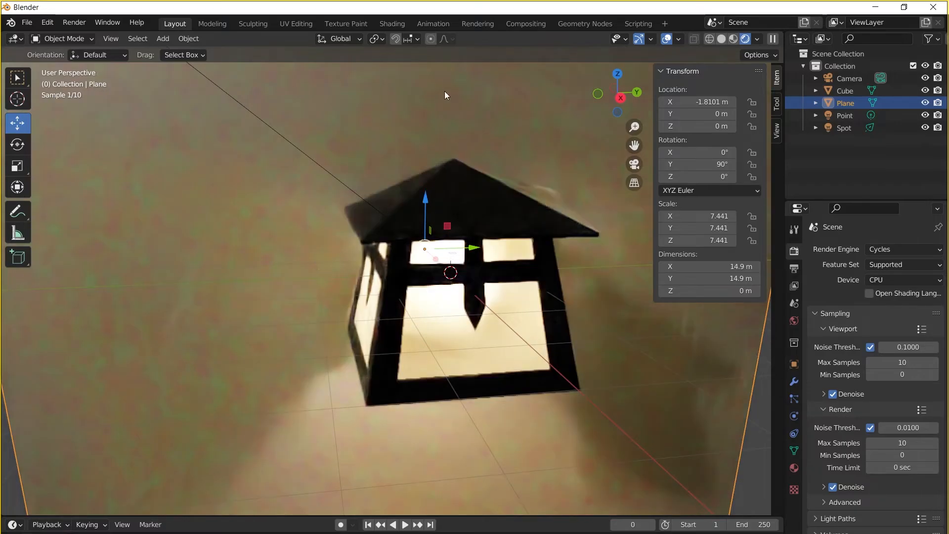
scroll(400, 124, down, 5)
middle_drag(409, 138, 384, 147)
scroll(402, 138, up, 5)
Step: Tint the spot light pale blue with a hue of 0.586 and saturation of 0.494, and check the lamp and wall
middle_drag(336, 177, 206, 153)
scroll(345, 185, down, 3)
click(200, 157)
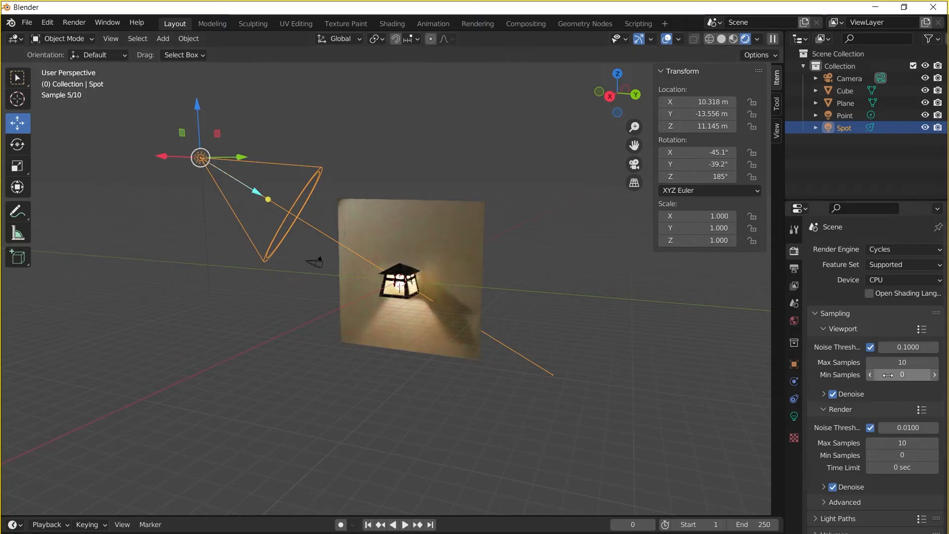
click(794, 416)
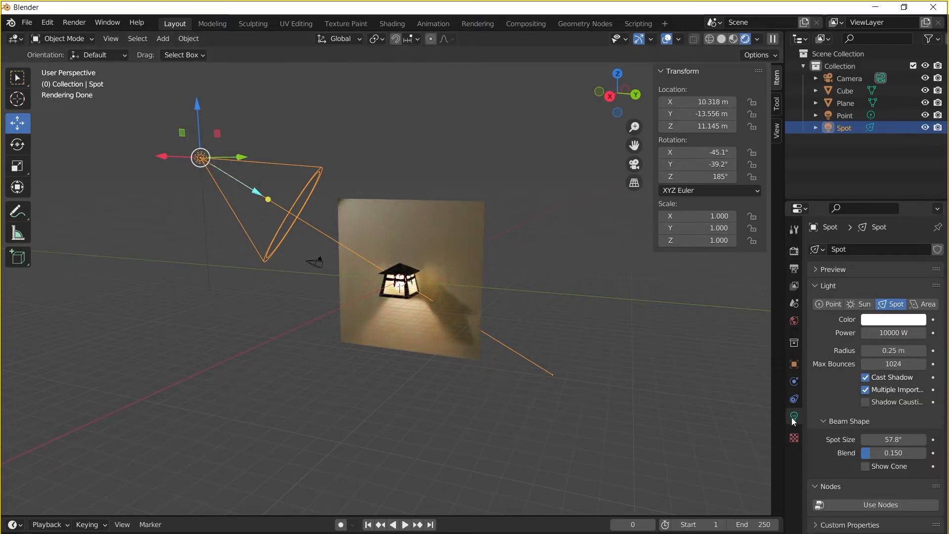
click(880, 320)
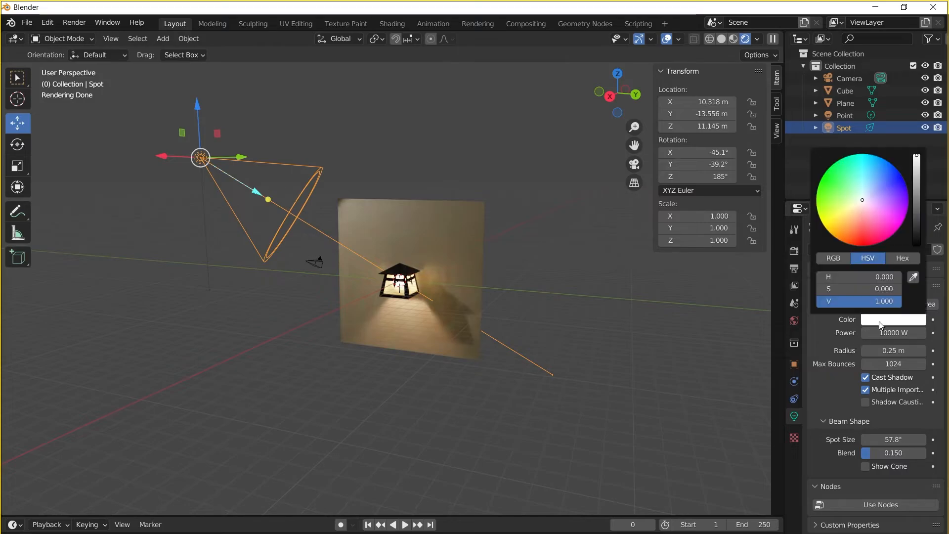
click(867, 193)
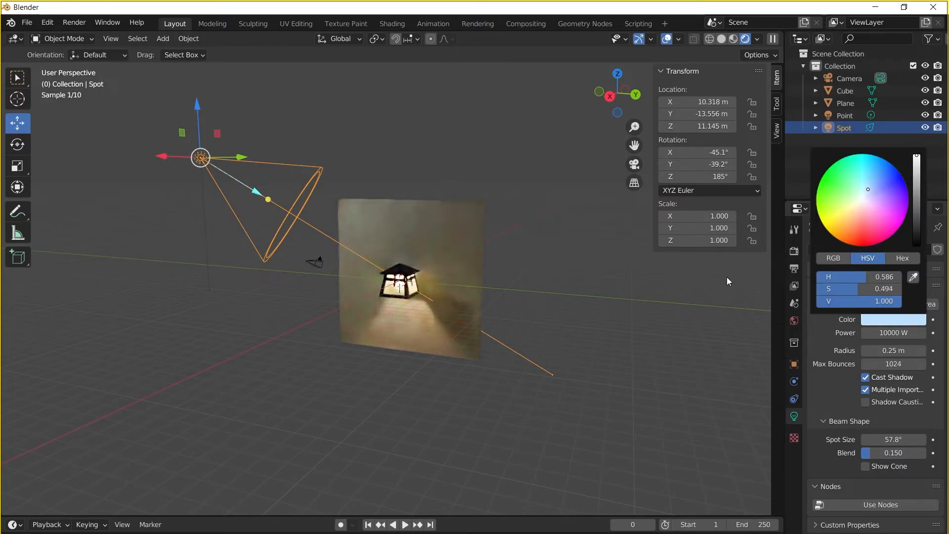
scroll(506, 284, up, 4)
scroll(507, 283, up, 2)
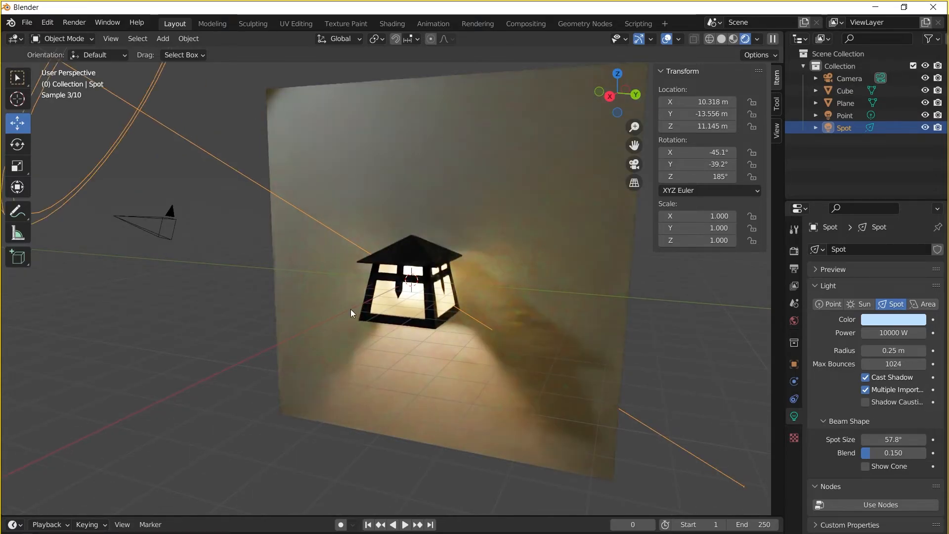
middle_drag(403, 298, 426, 292)
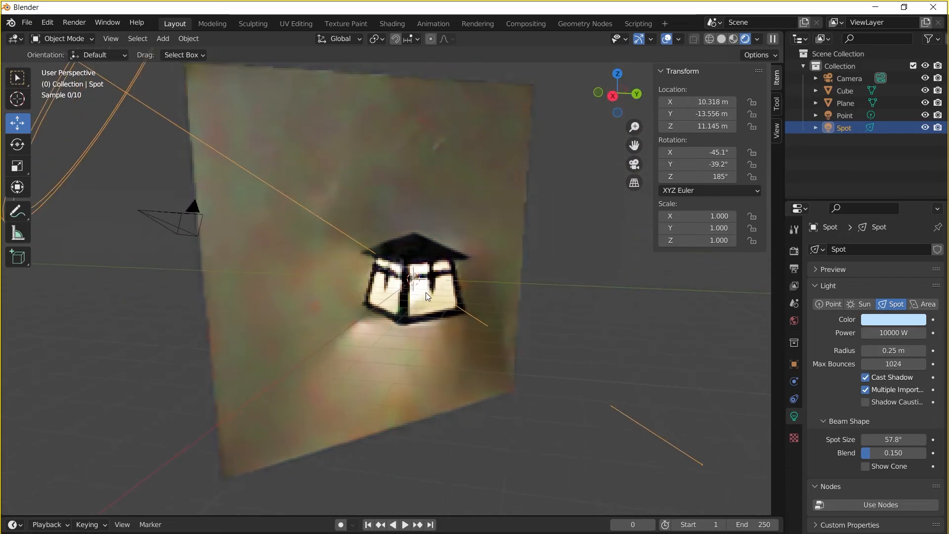
scroll(425, 292, up, 5)
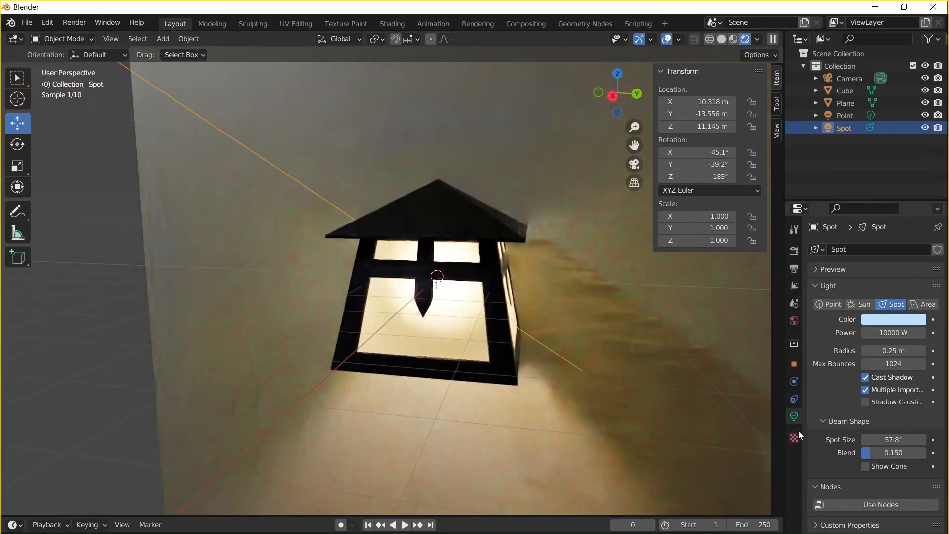
Step: Set the final render's maximum samples to 4 and render the image
click(794, 251)
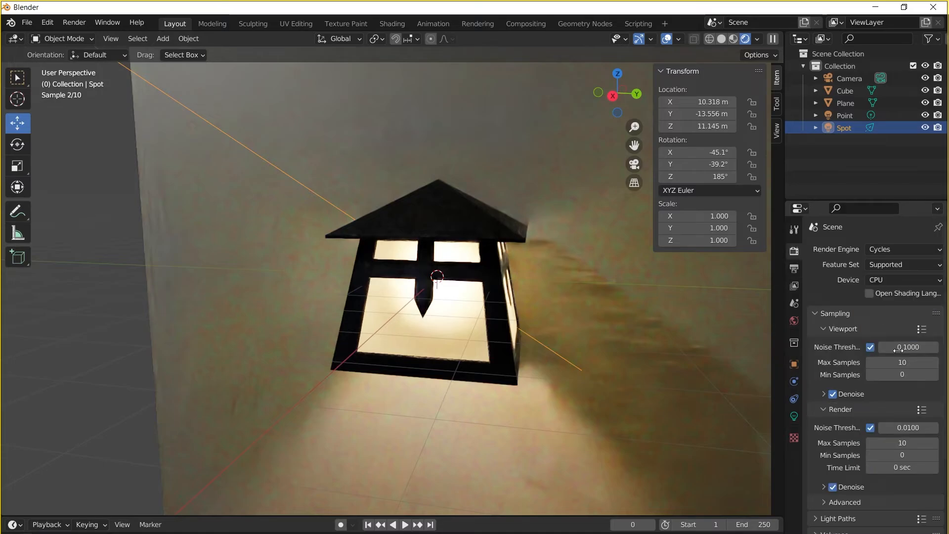
click(901, 443)
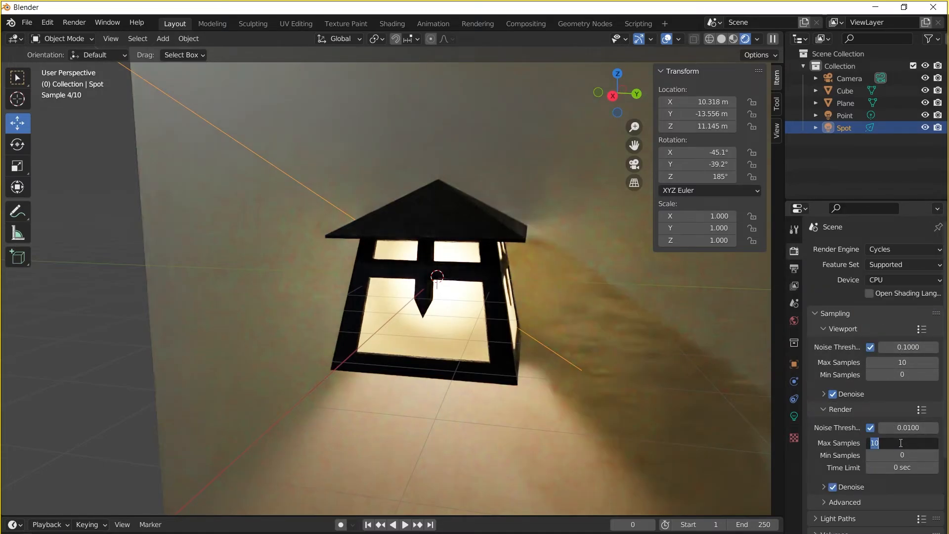
text(4)
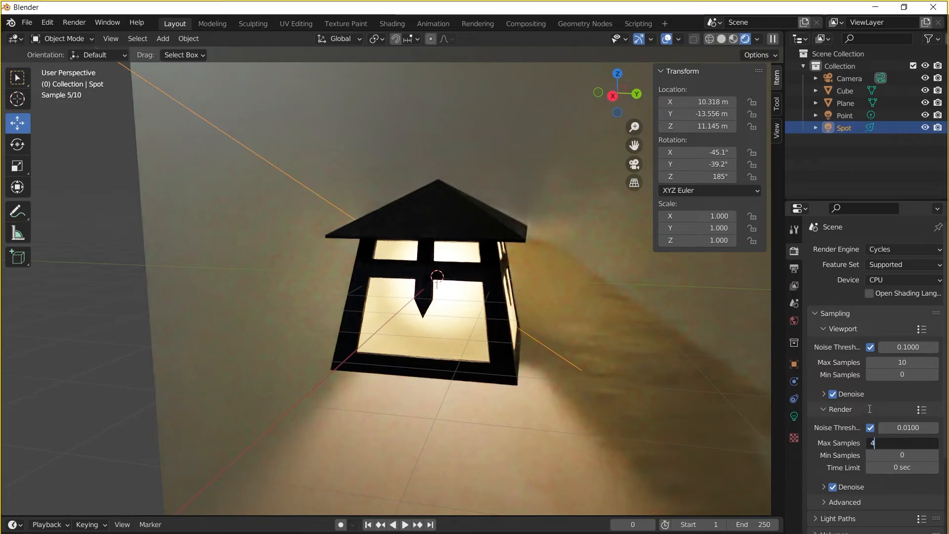
key(Return)
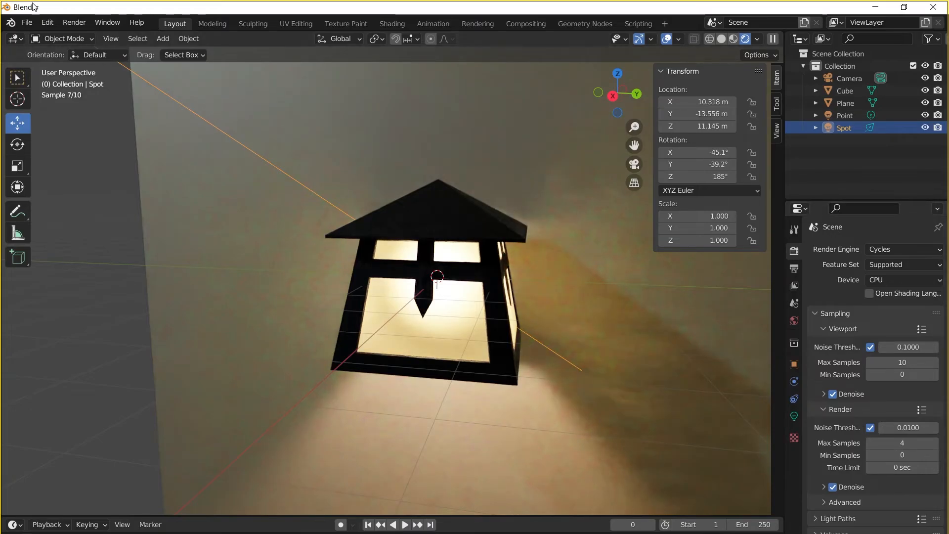
click(74, 23)
click(100, 37)
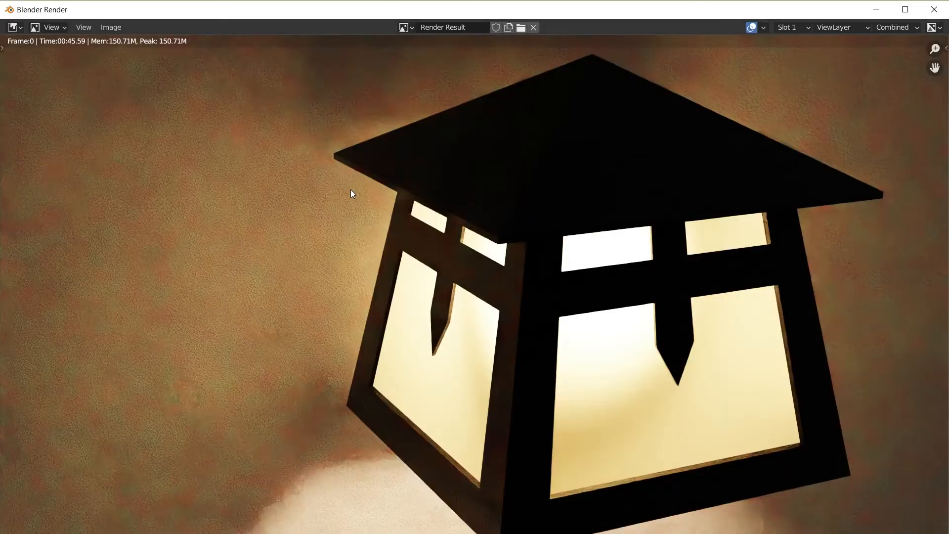
key(F12)
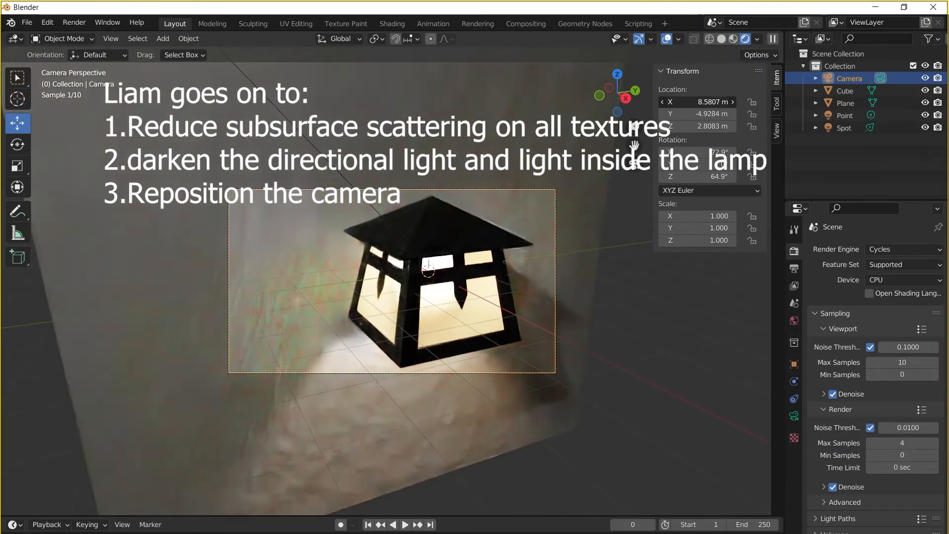
Step: Reposition the camera along its Z location and make test renders of the lamp
drag(692, 127, 701, 126)
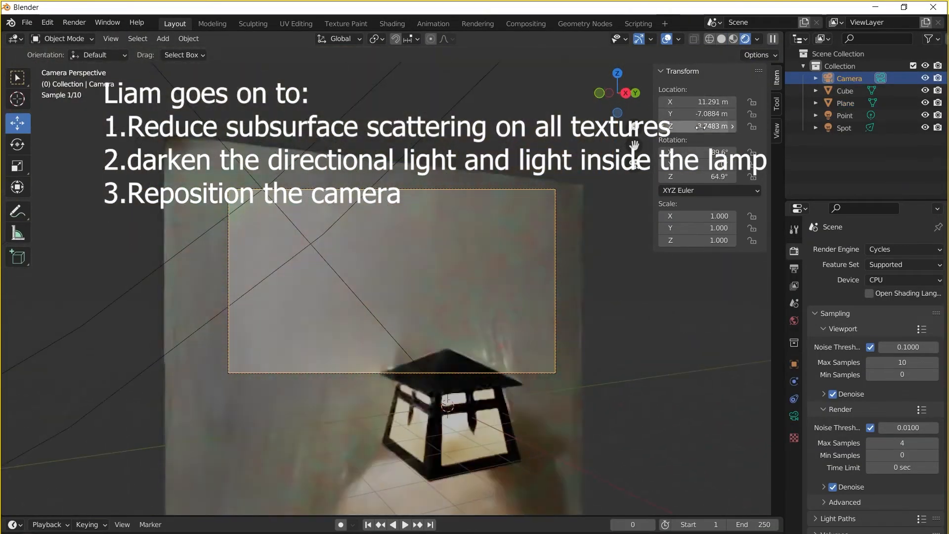
key(F12)
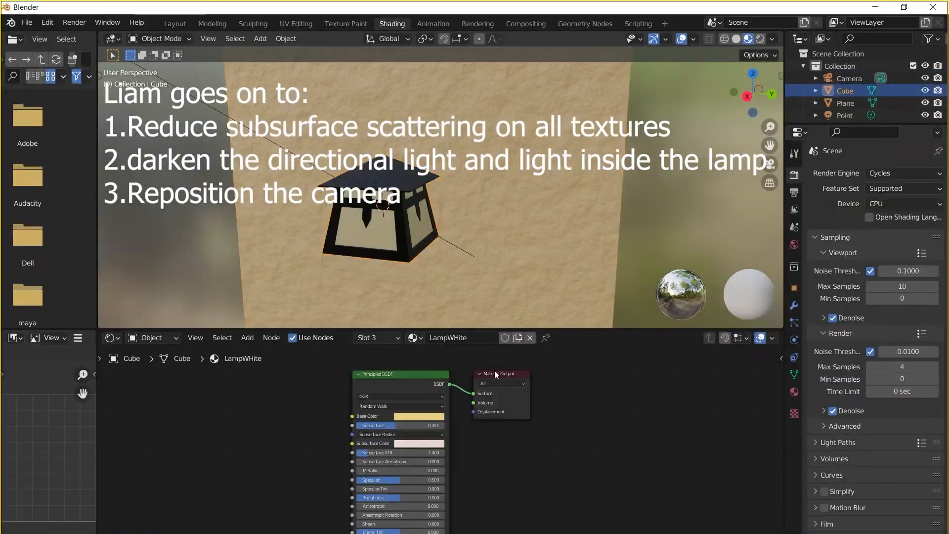
key(F12)
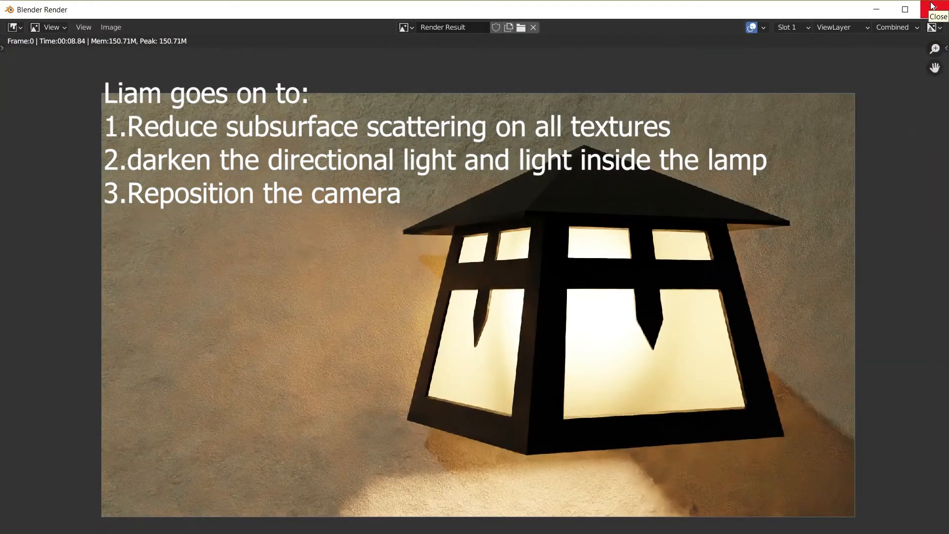
click(934, 10)
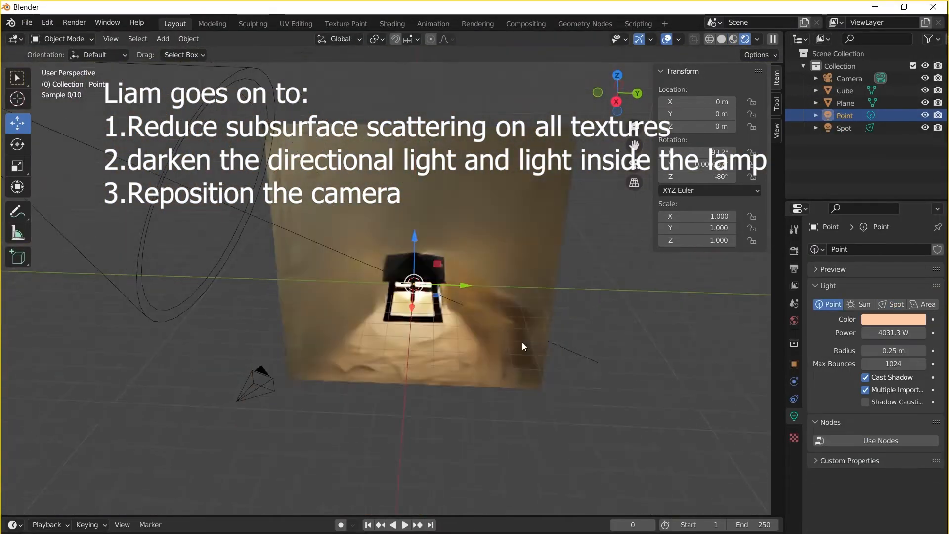
key(F12)
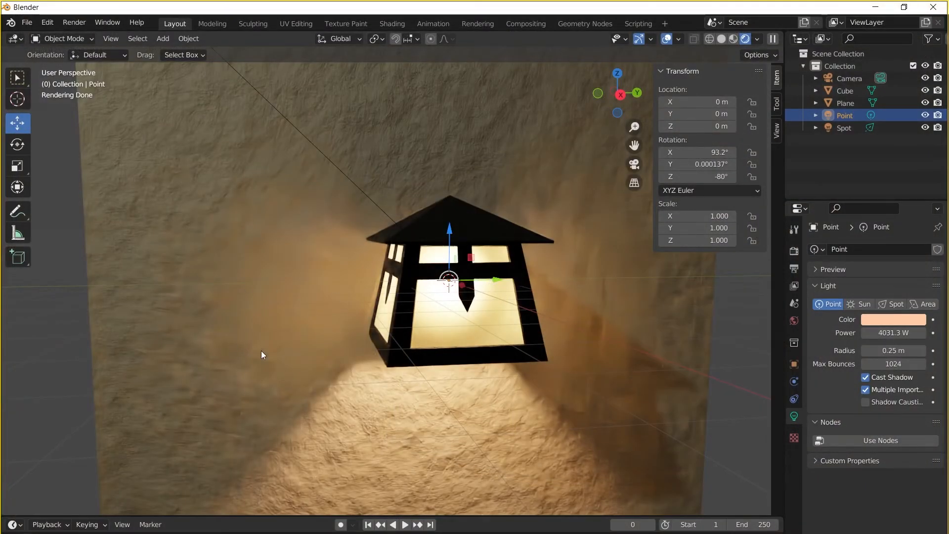
Step: Add a Principled Volume node to the World shader below Background and connect it to the World Output's Volume input
click(391, 23)
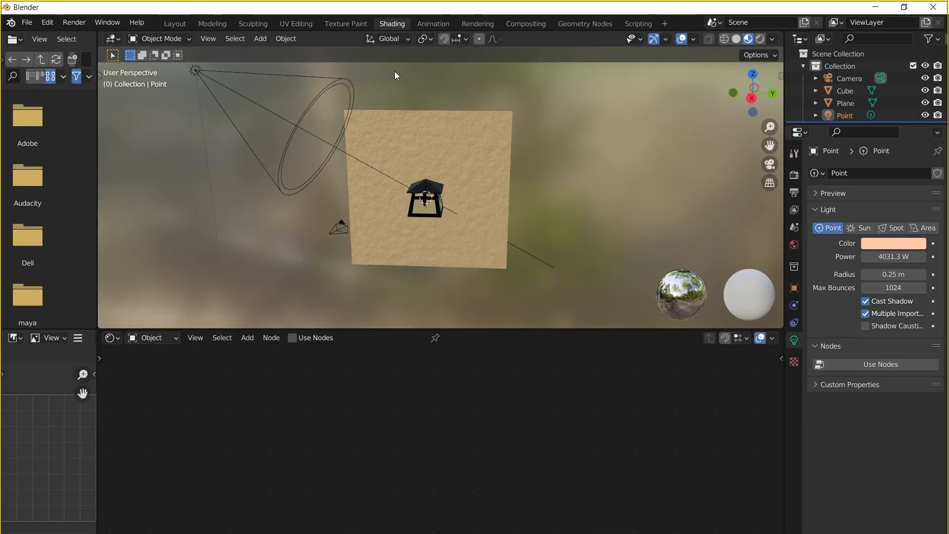
click(149, 338)
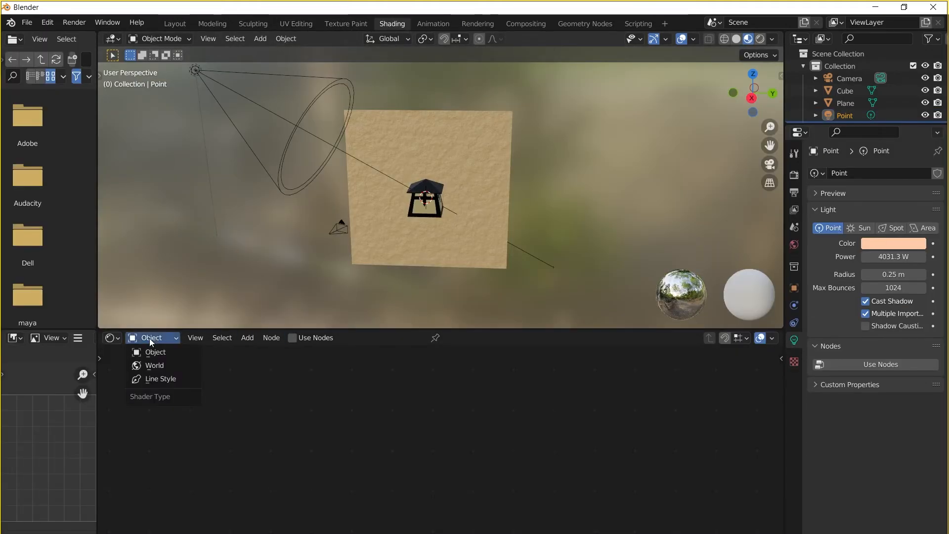
click(152, 365)
scroll(375, 410, up, 4)
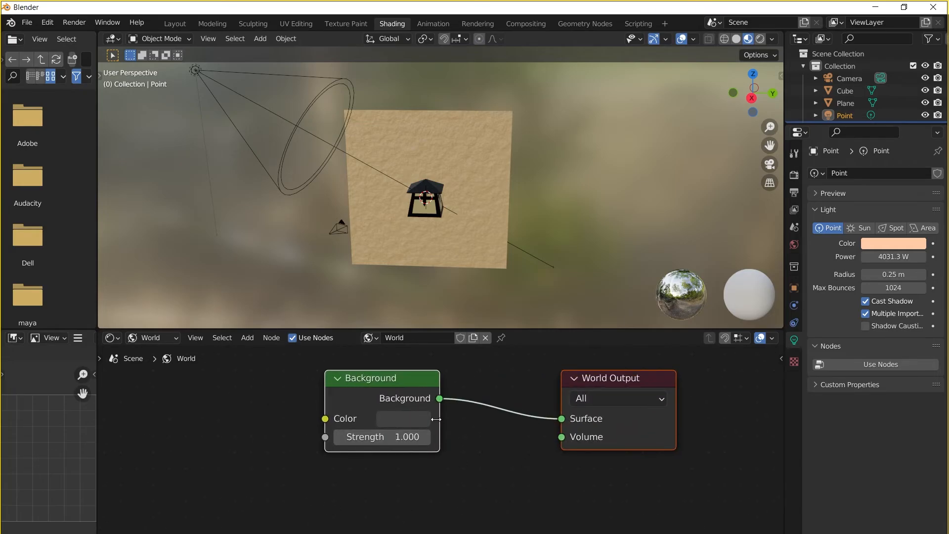
key(shift+a)
click(477, 426)
text(volume)
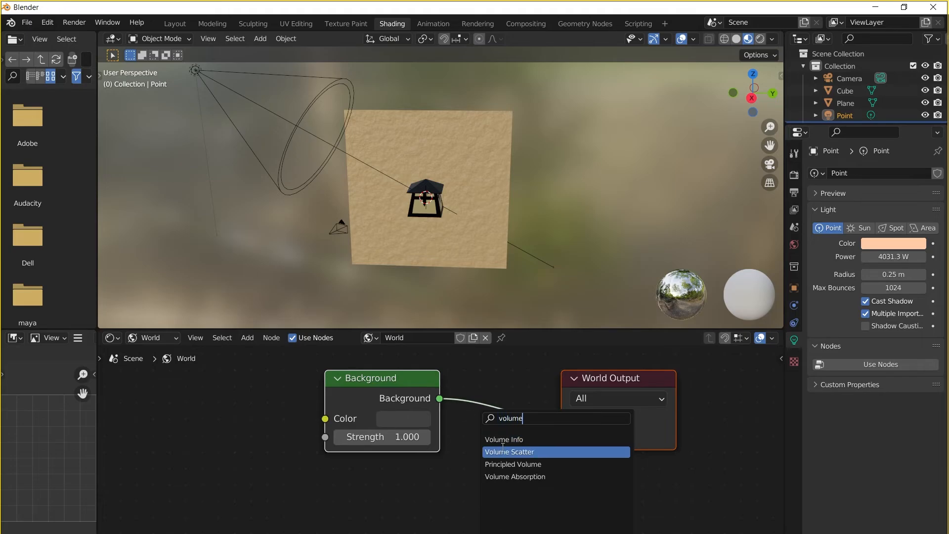
click(514, 464)
click(335, 507)
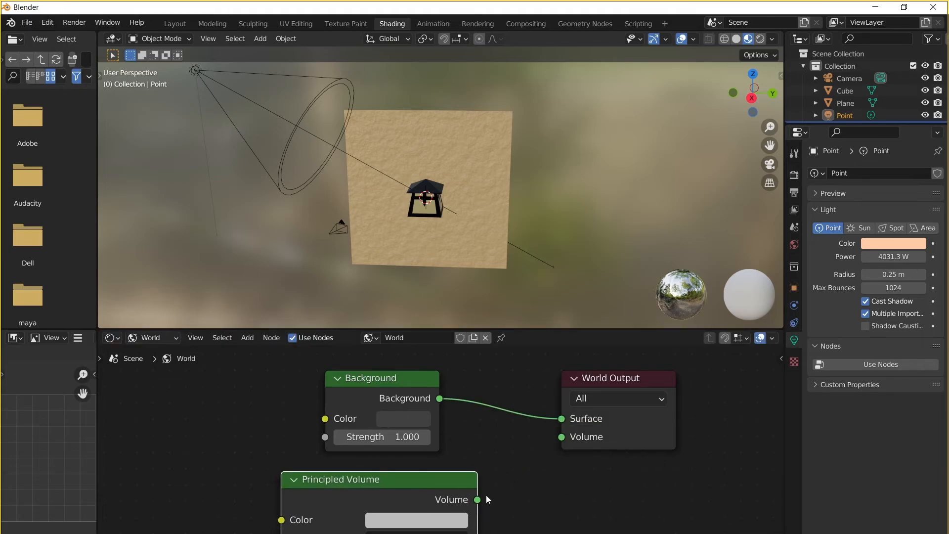
drag(477, 499, 562, 439)
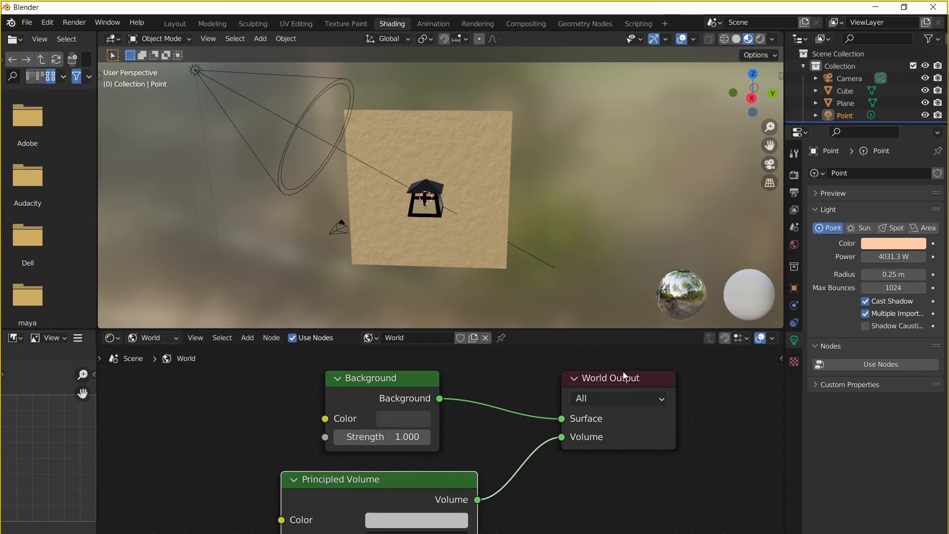
Step: Set the Principled Volume's density to 0.001 and render the image
scroll(638, 420, down, 3)
double_click(447, 474)
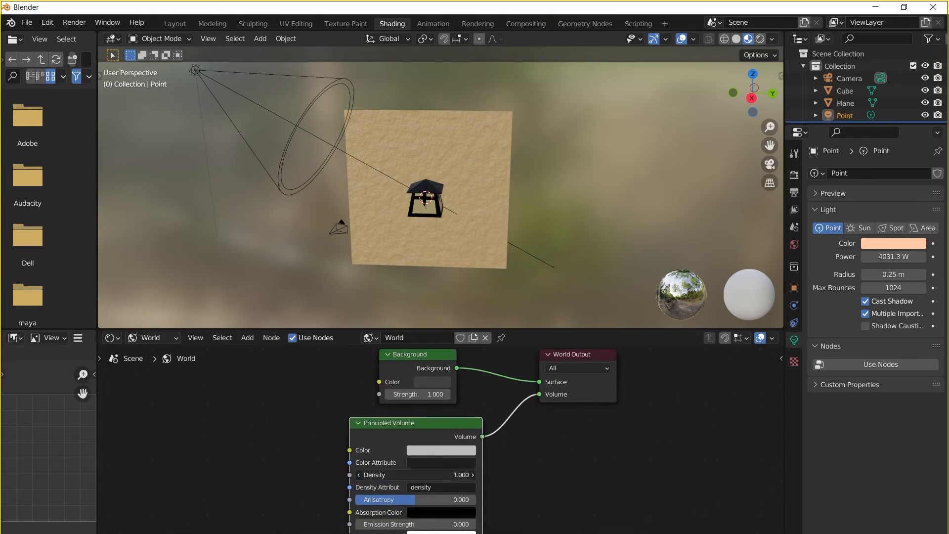
text(0.001)
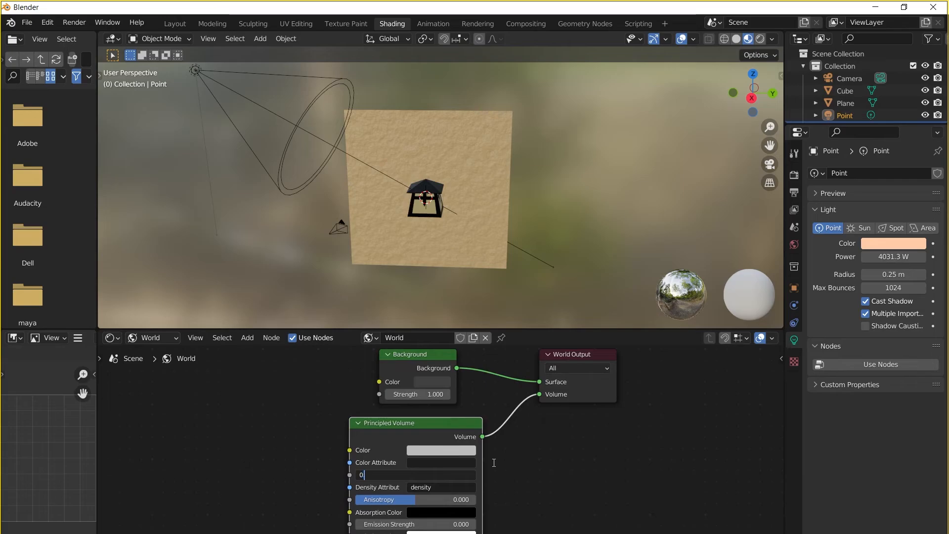
key(Return)
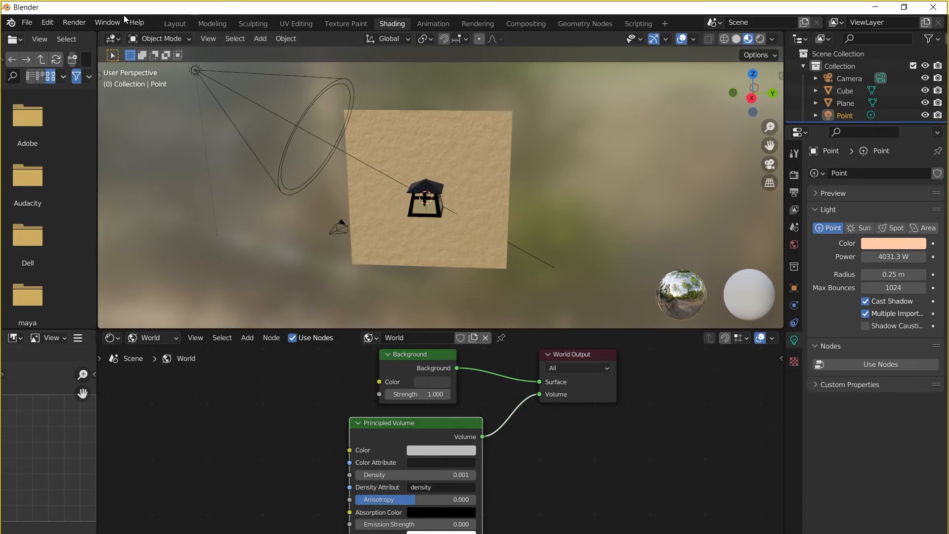
click(74, 23)
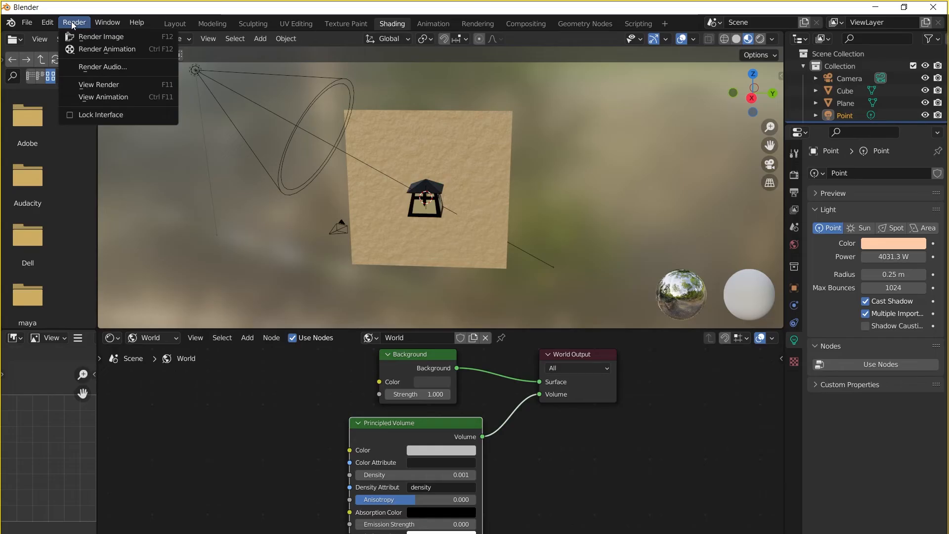
click(102, 38)
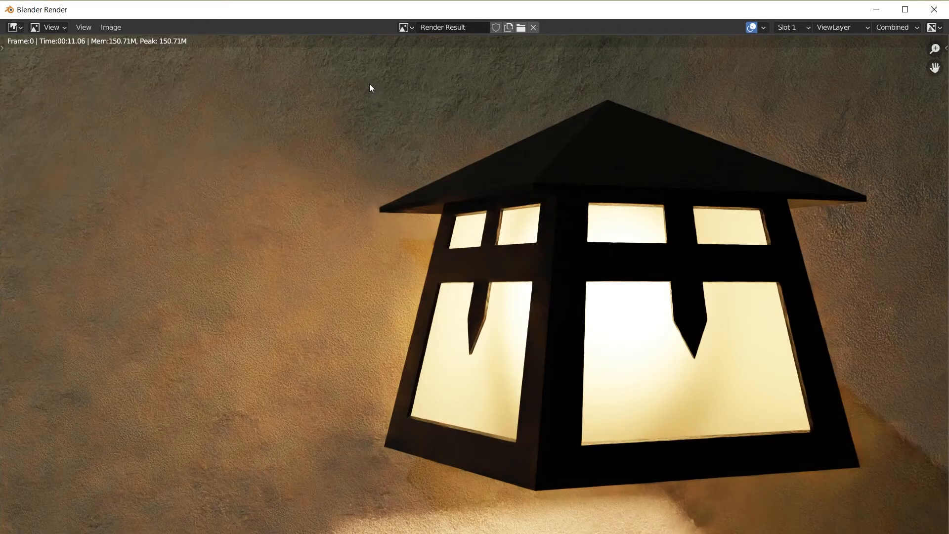
Step: Examine the finished render up close, checking the wall texture, the lamp's roof, frame and glowing panes
scroll(369, 289, down, 3)
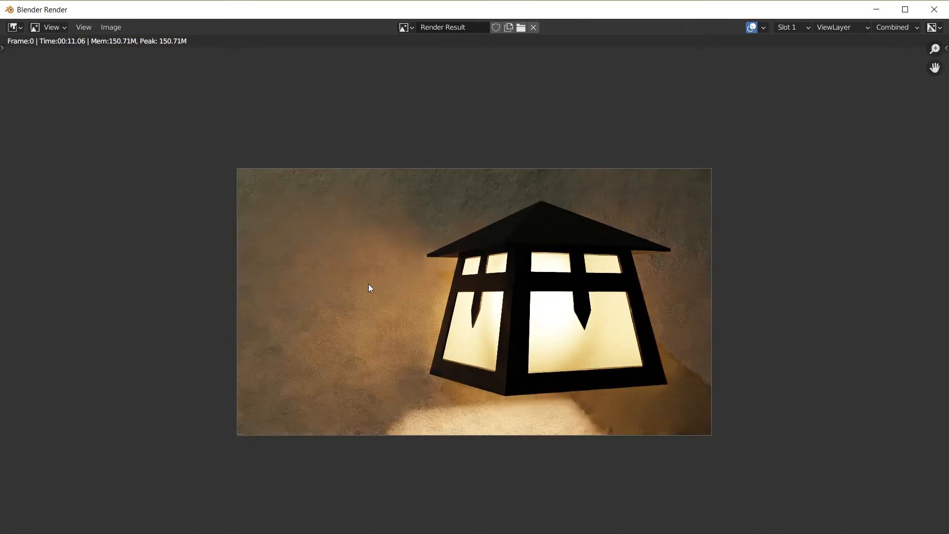
scroll(369, 285, up, 1)
scroll(365, 287, up, 2)
scroll(365, 289, down, 1)
scroll(403, 294, up, 5)
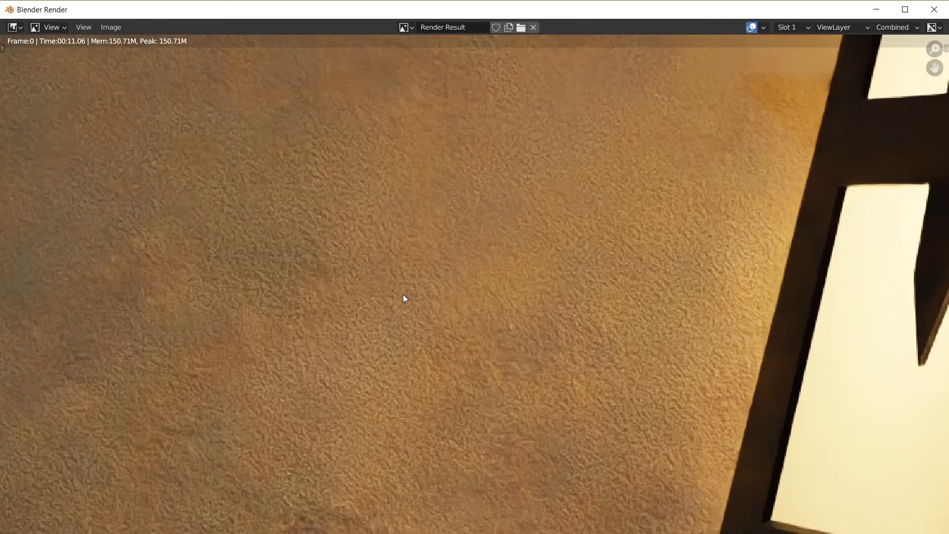
scroll(461, 258, down, 4)
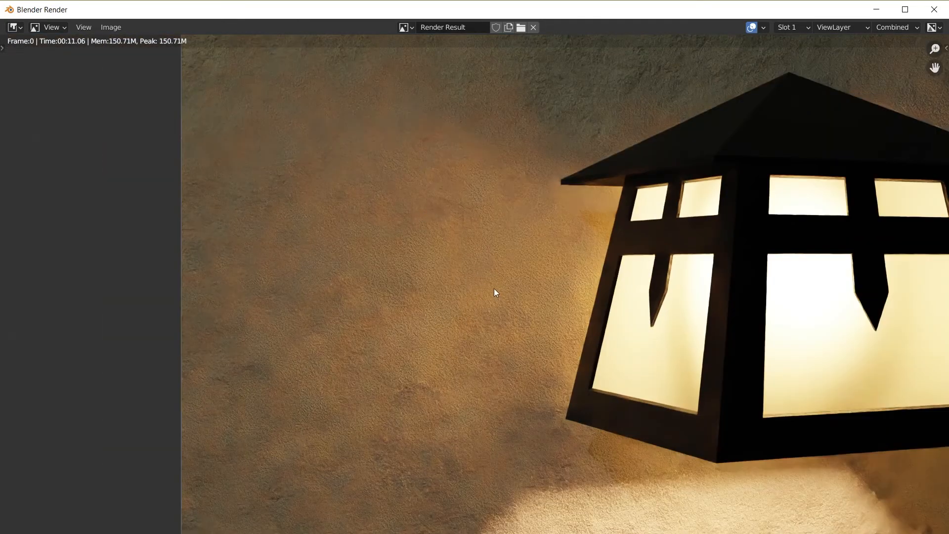
middle_drag(495, 292, 377, 390)
middle_drag(474, 161, 344, 147)
scroll(505, 218, up, 1)
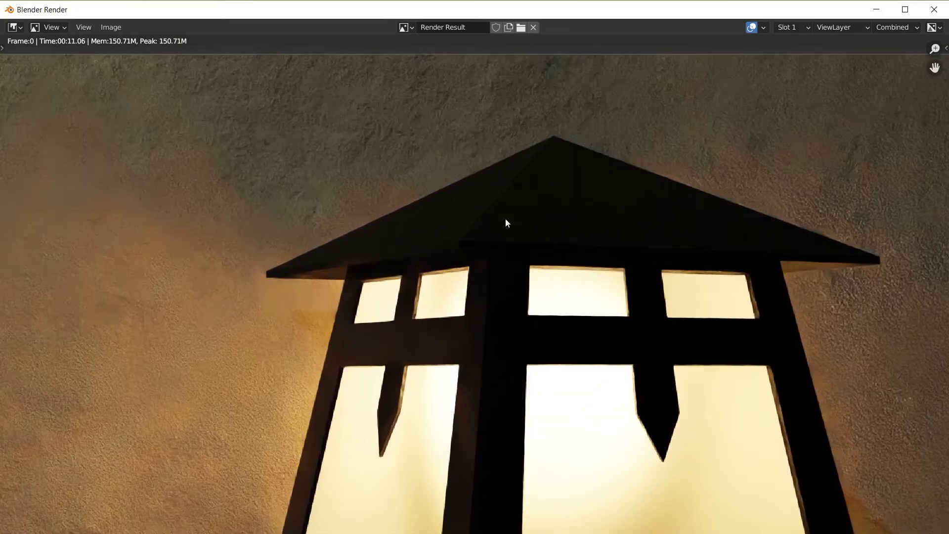
scroll(544, 316, up, 2)
middle_drag(555, 322, 434, 191)
scroll(557, 322, down, 1)
scroll(562, 301, down, 2)
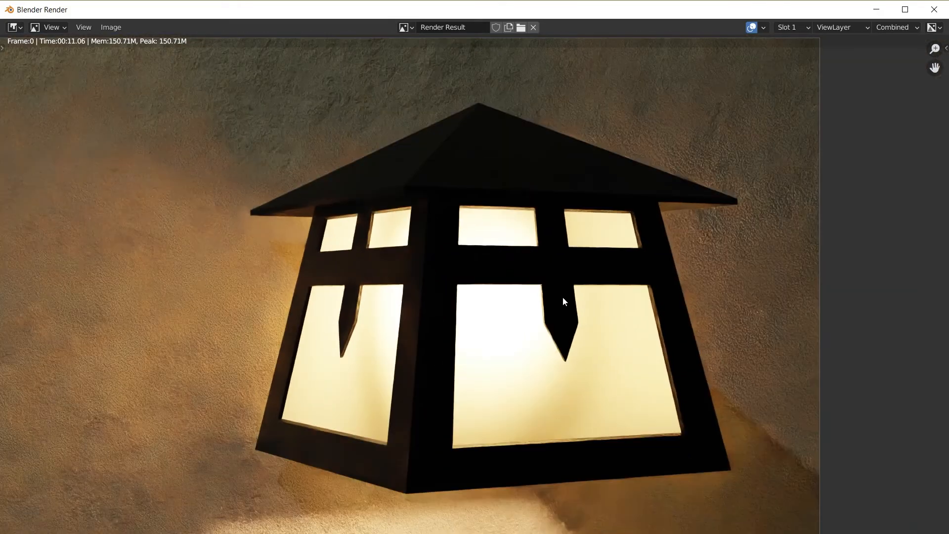
middle_drag(563, 297, 541, 257)
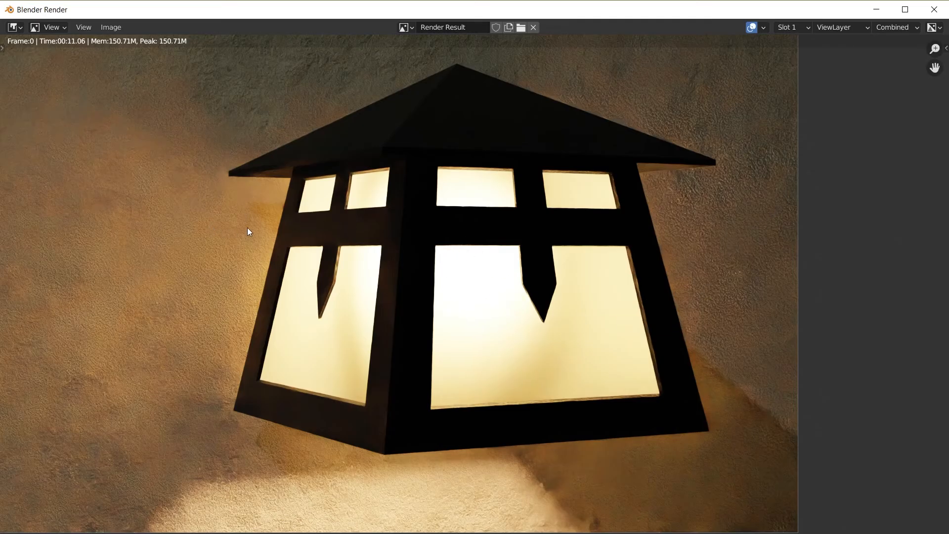
Step: Inspect the light patch on the wall beneath the lamp and the overall framing of the render
scroll(451, 392, down, 4)
scroll(446, 274, up, 6)
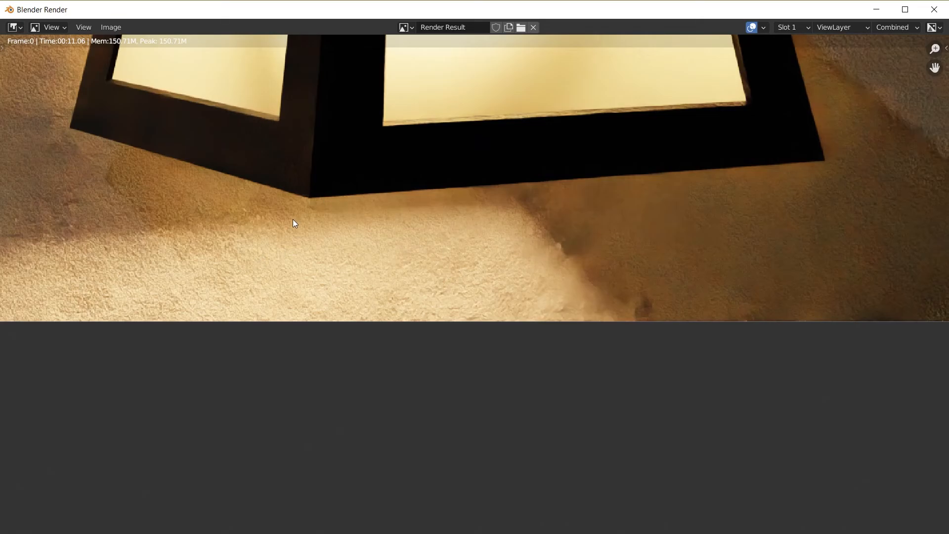
scroll(293, 218, down, 4)
middle_drag(454, 241, 494, 349)
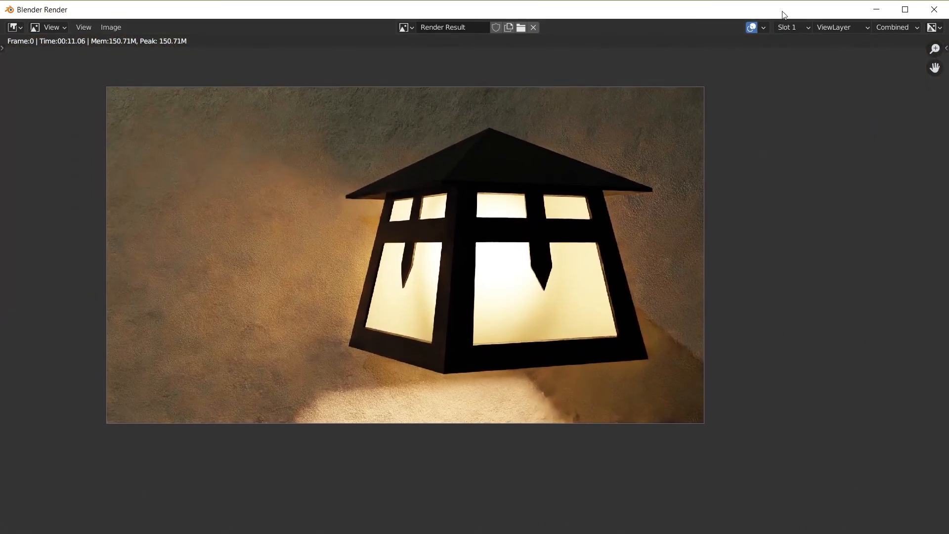
scroll(618, 195, up, 2)
middle_drag(595, 208, 710, 315)
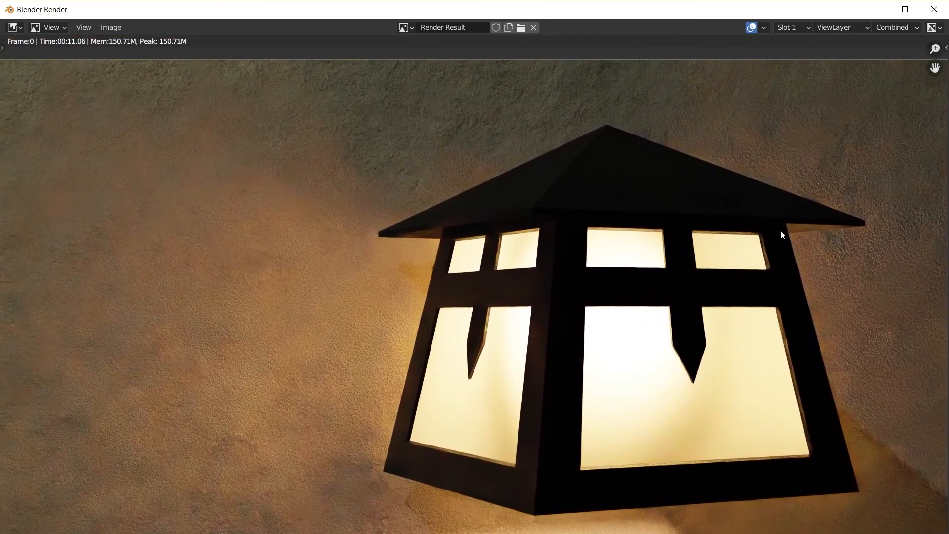
click(114, 30)
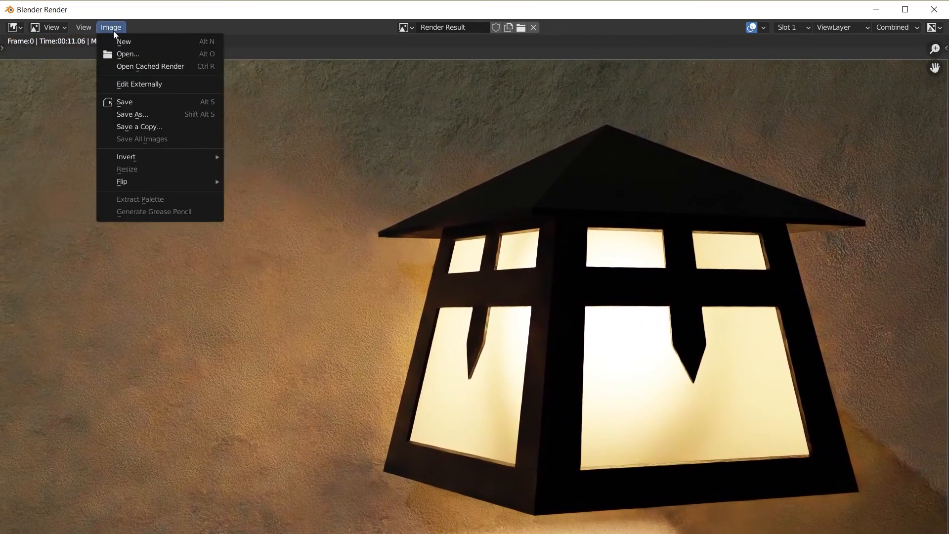
click(120, 103)
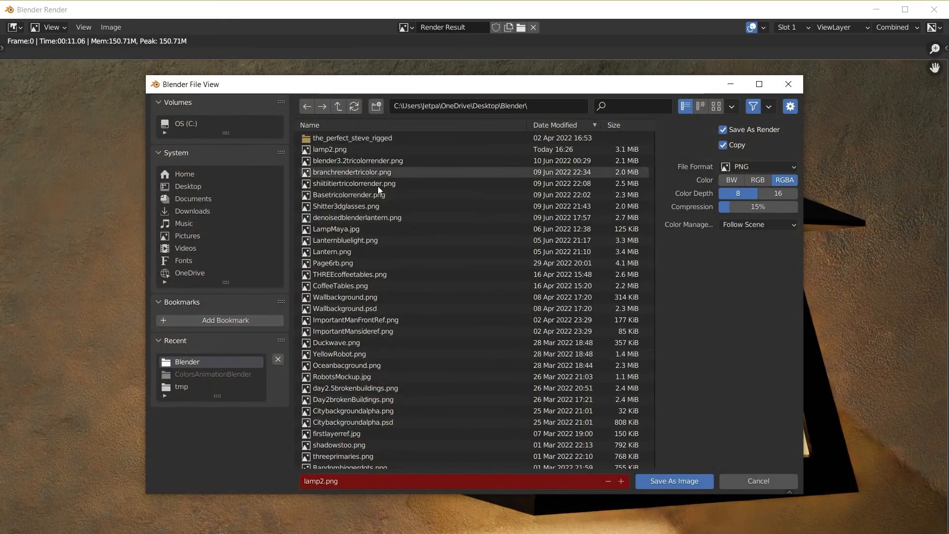
click(757, 479)
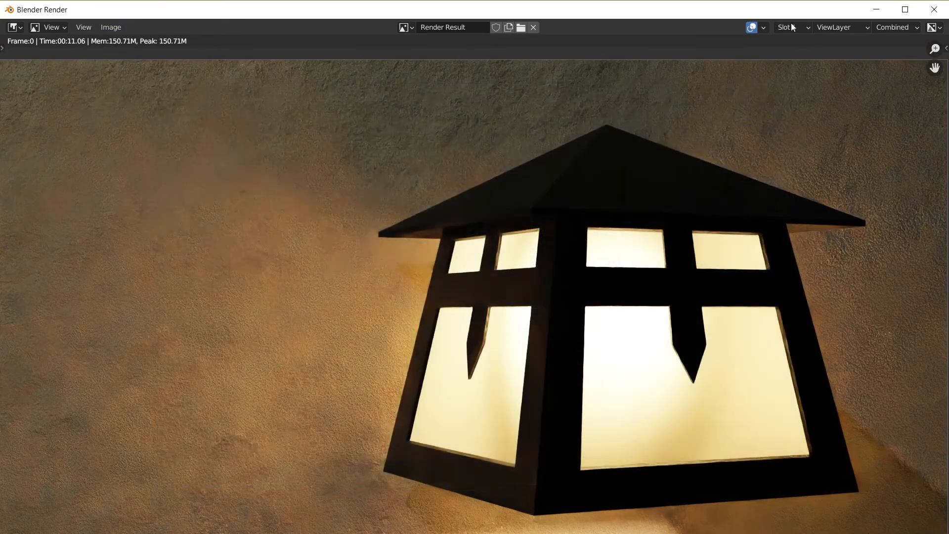
Step: Close the render result and set the Cycles render Max Samples to 32
click(934, 9)
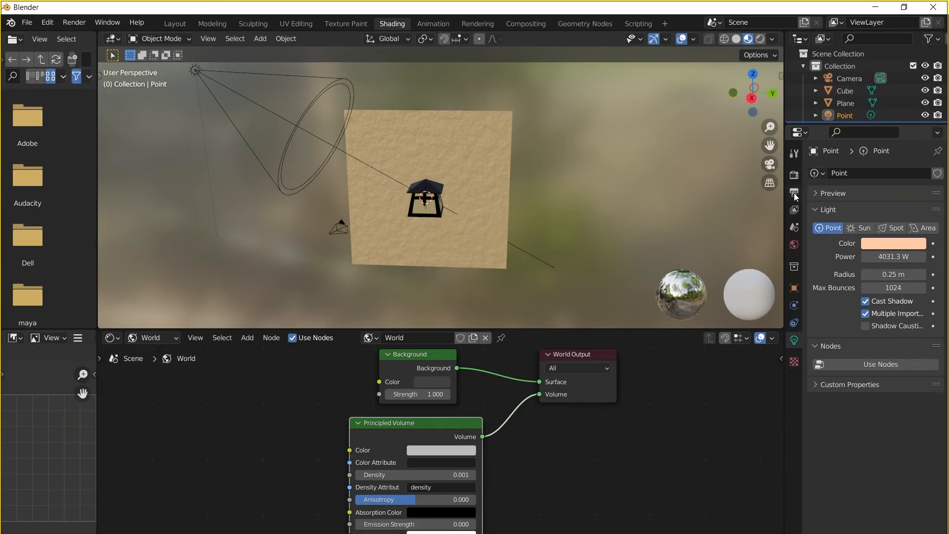
click(794, 176)
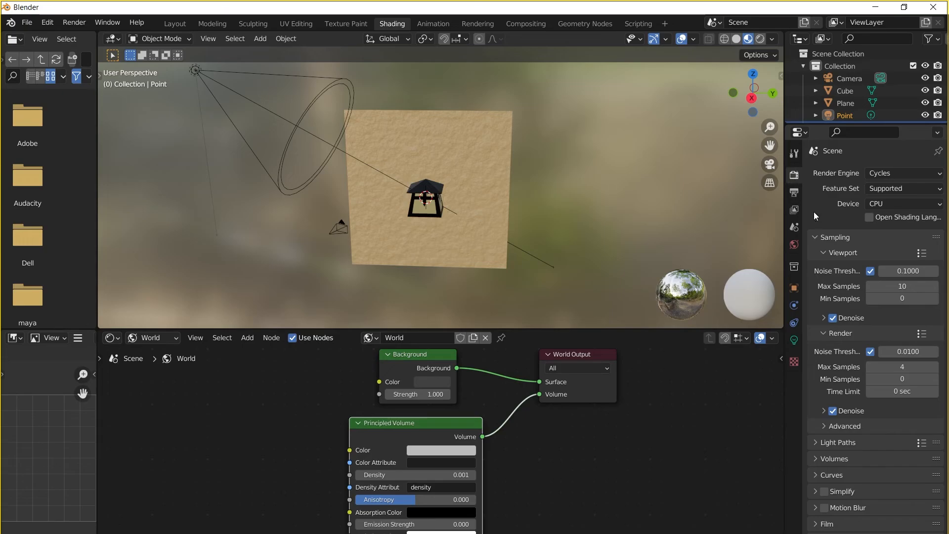
scroll(814, 212, down, 3)
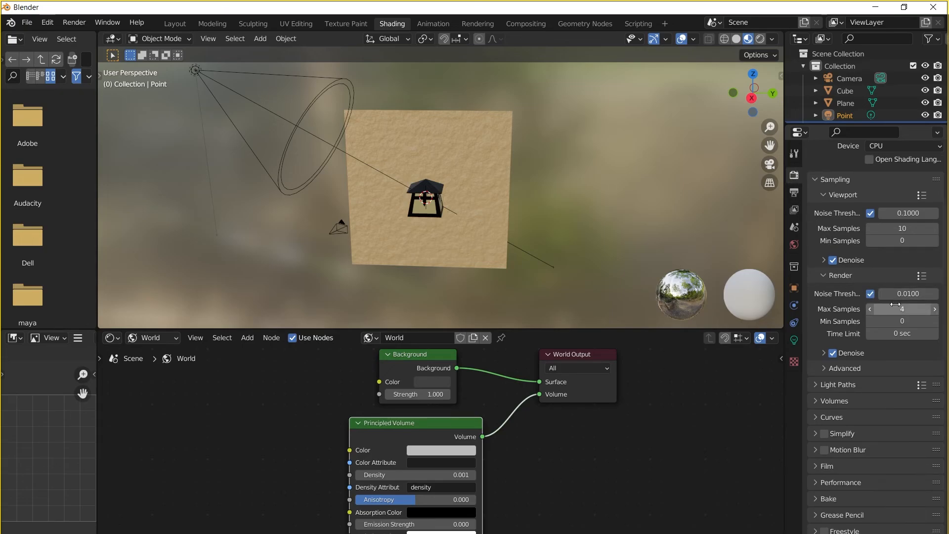
click(922, 310)
text(32)
key(Return)
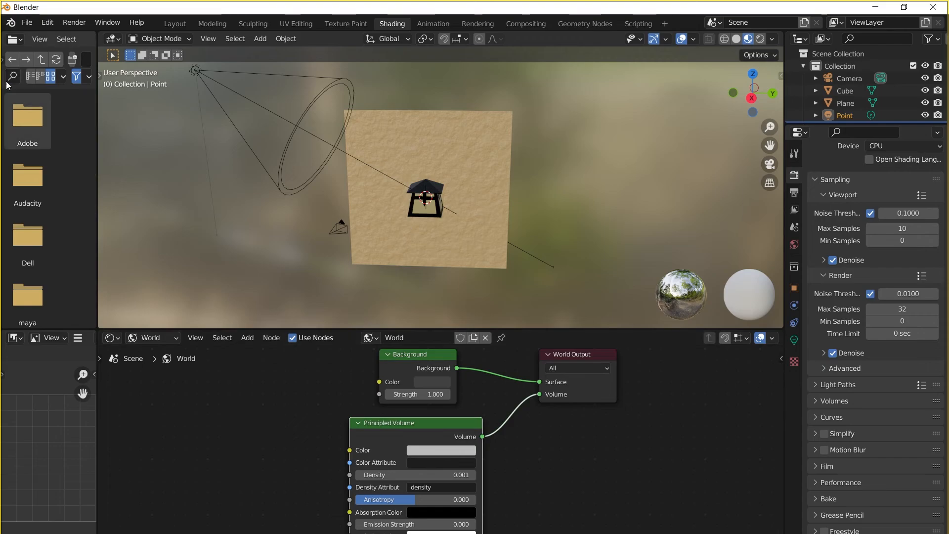
Step: Render the lamp scene as a still image with the higher sample count
click(75, 23)
click(77, 37)
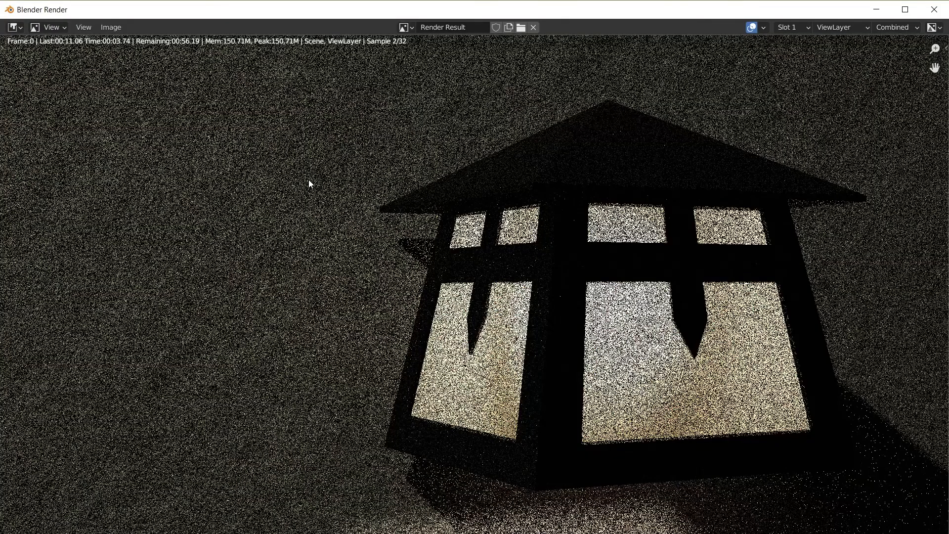
scroll(456, 238, down, 2)
scroll(456, 238, up, 2)
scroll(838, 213, down, 1)
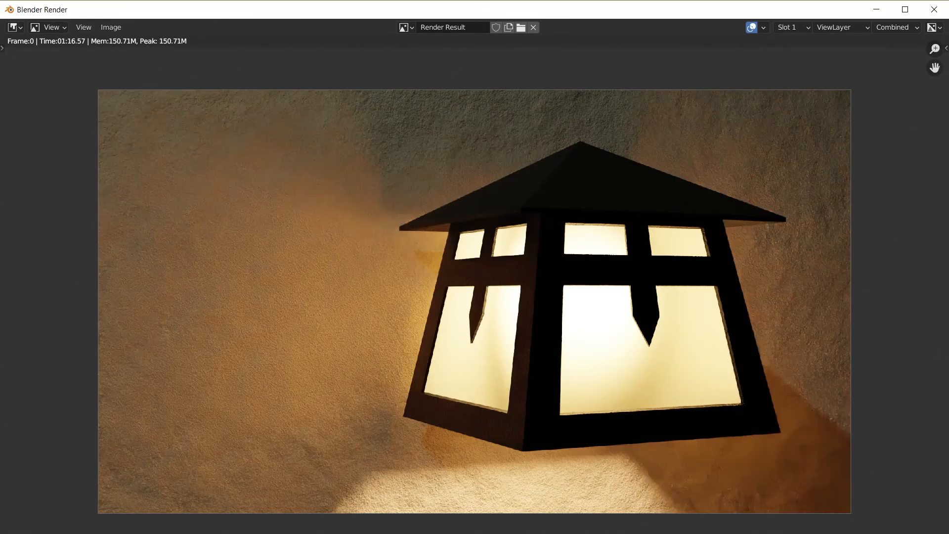
Step: Examine the new render up close, checking the wall texture, the roof's eave, the lower frame and the light patch beneath it
scroll(667, 269, down, 3)
scroll(589, 271, up, 6)
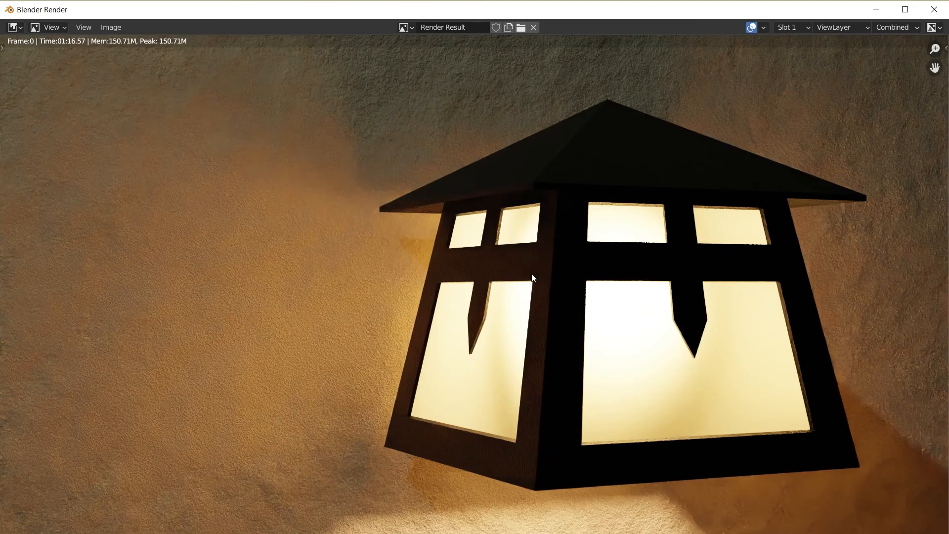
middle_drag(532, 277, 649, 389)
scroll(503, 174, up, 5)
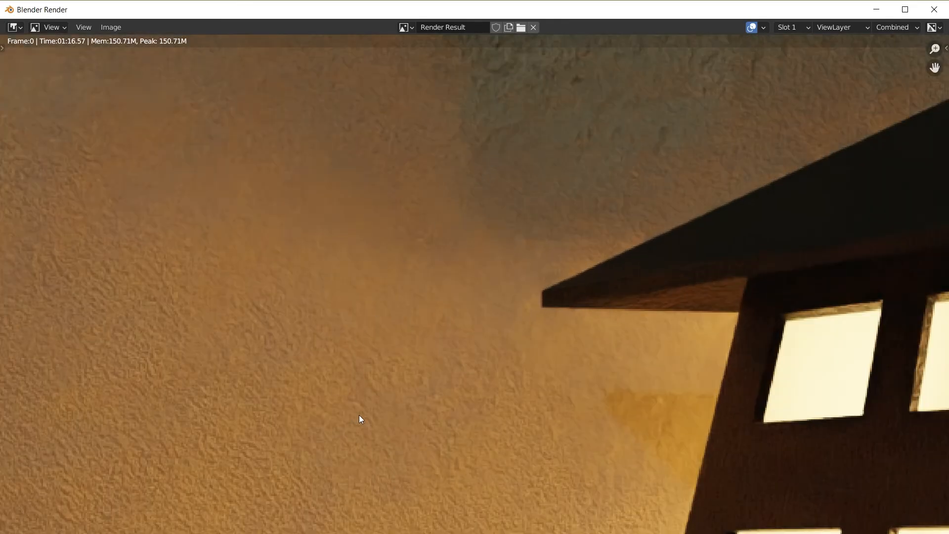
scroll(360, 413, down, 4)
middle_drag(371, 395, 515, 172)
scroll(555, 293, down, 1)
middle_drag(568, 262, 496, 72)
scroll(515, 171, up, 2)
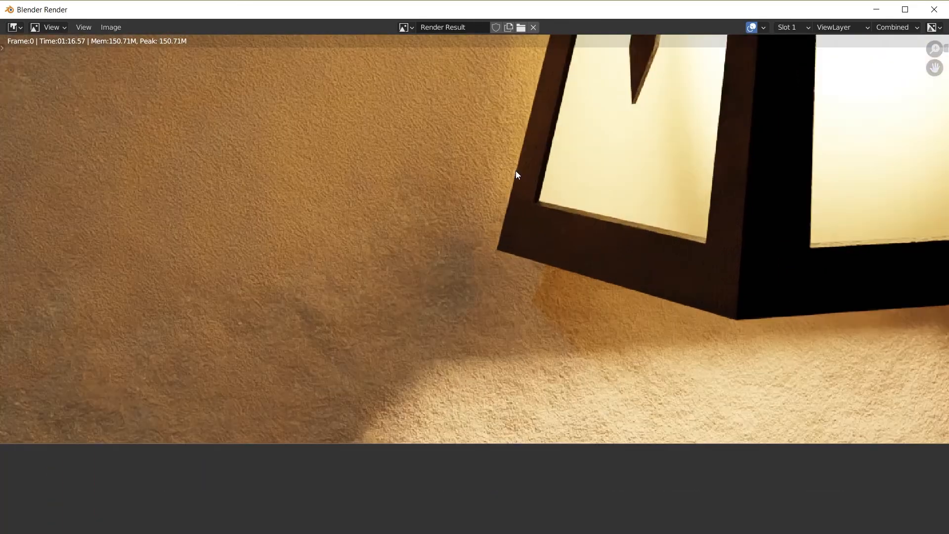
scroll(515, 170, up, 2)
scroll(720, 388, down, 3)
scroll(692, 336, up, 1)
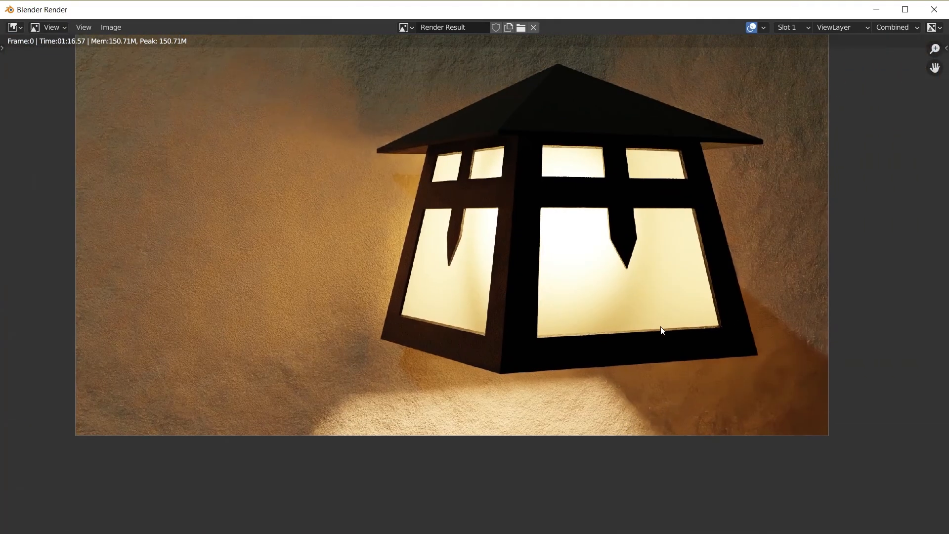
Step: Review the whole rendered composition, comparing the lamp's side panes and wooden frame with the glow on the surrounding wall
scroll(671, 286, down, 2)
middle_drag(671, 286, 712, 355)
scroll(717, 358, up, 2)
scroll(738, 311, down, 1)
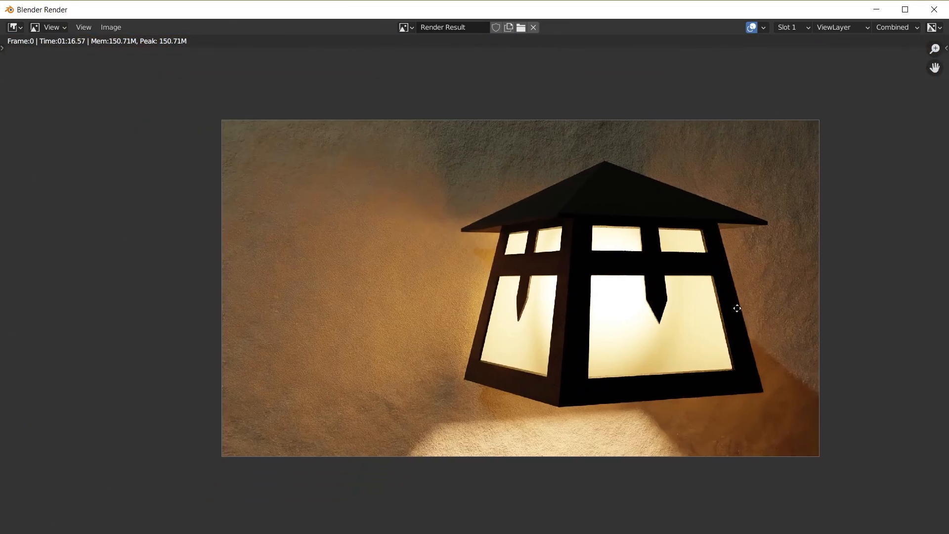
scroll(739, 312, up, 1)
middle_drag(740, 311, 713, 321)
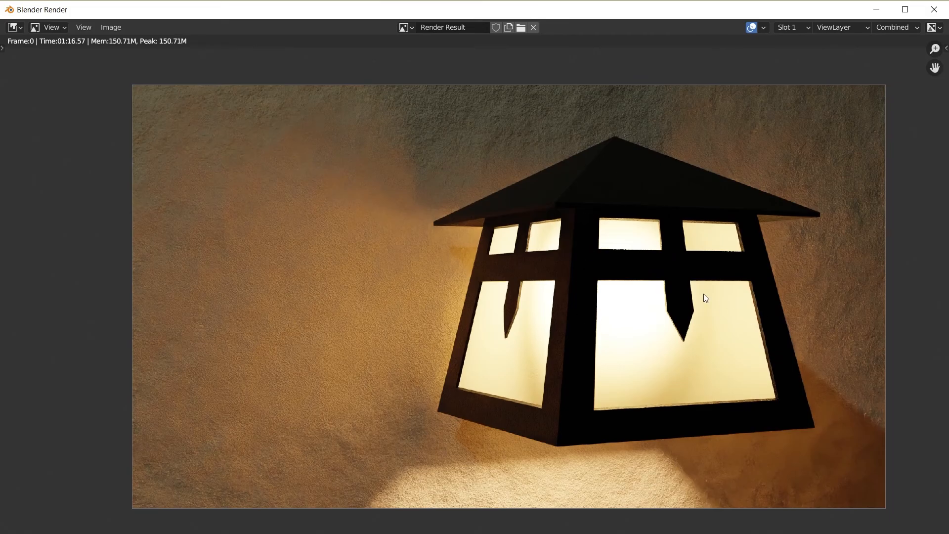
middle_drag(708, 243, 687, 251)
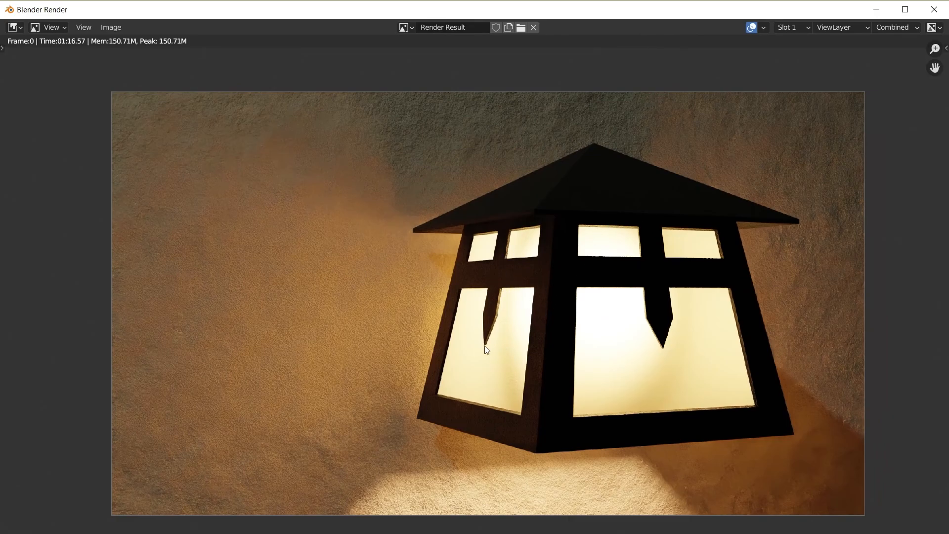
scroll(597, 335, down, 1)
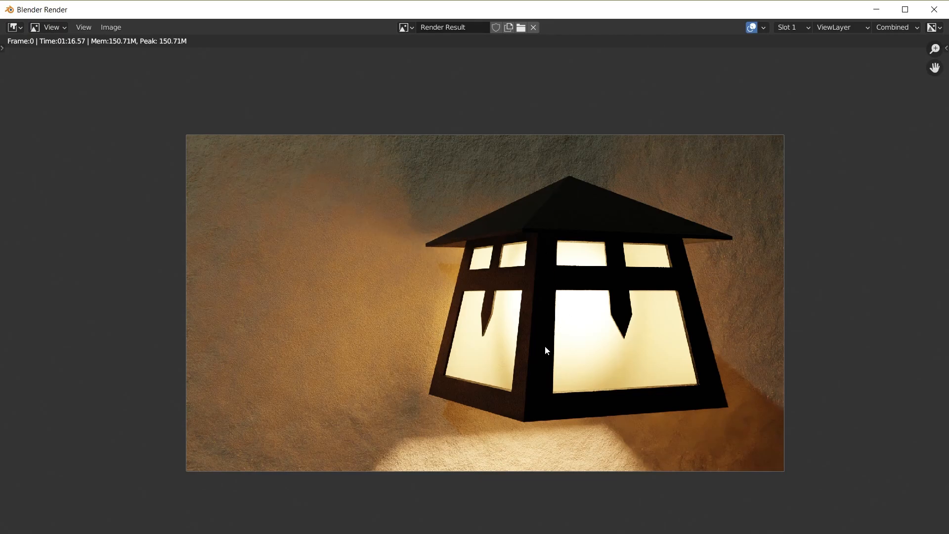
scroll(352, 284, up, 4)
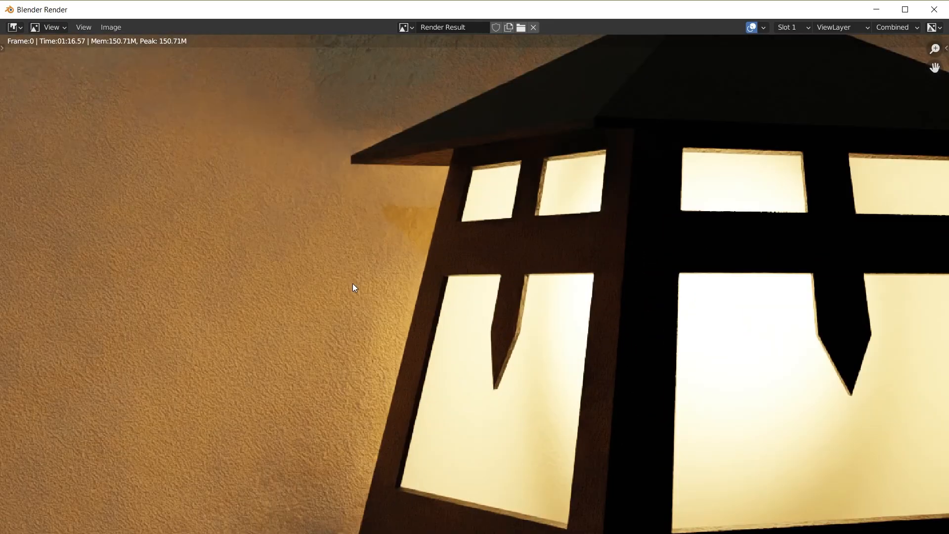
scroll(353, 286, down, 4)
middle_drag(392, 284, 376, 240)
scroll(490, 262, up, 3)
scroll(418, 260, down, 3)
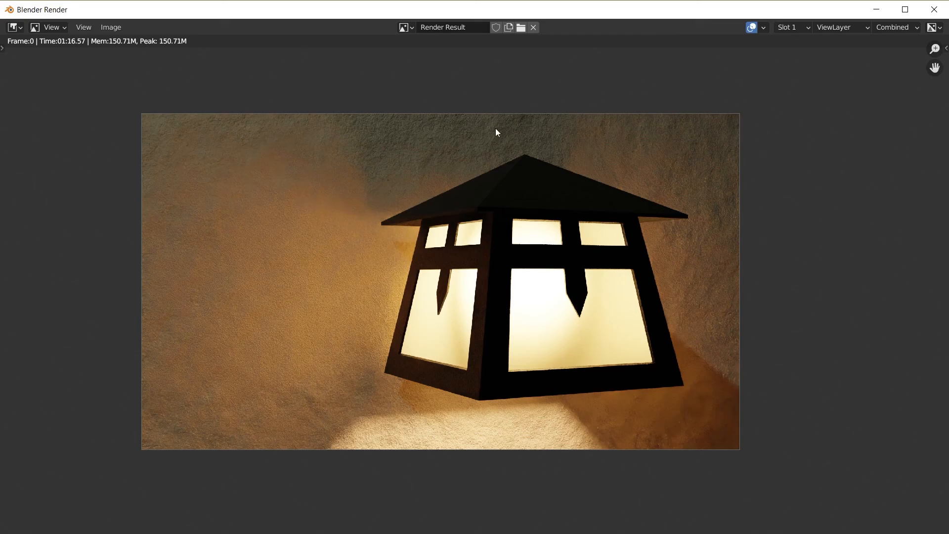
scroll(516, 240, up, 1)
middle_drag(516, 240, 539, 233)
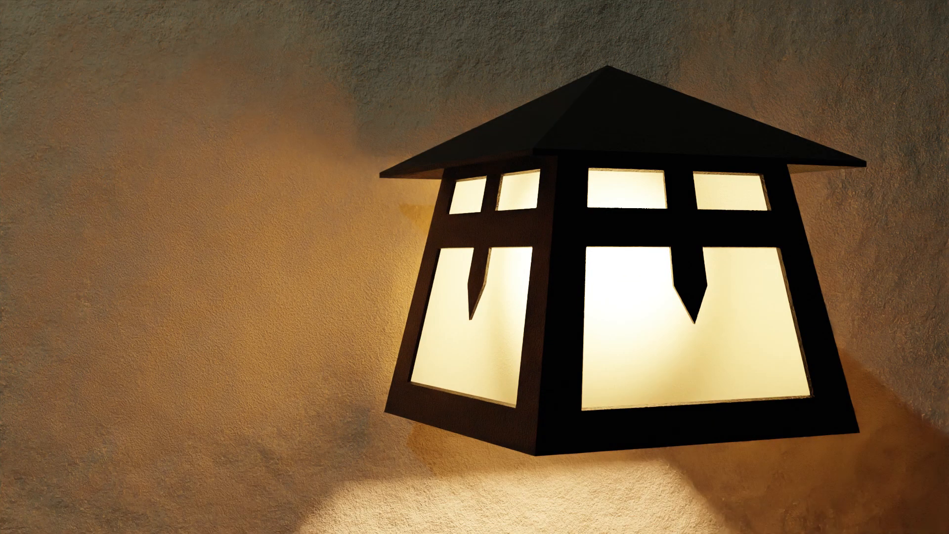